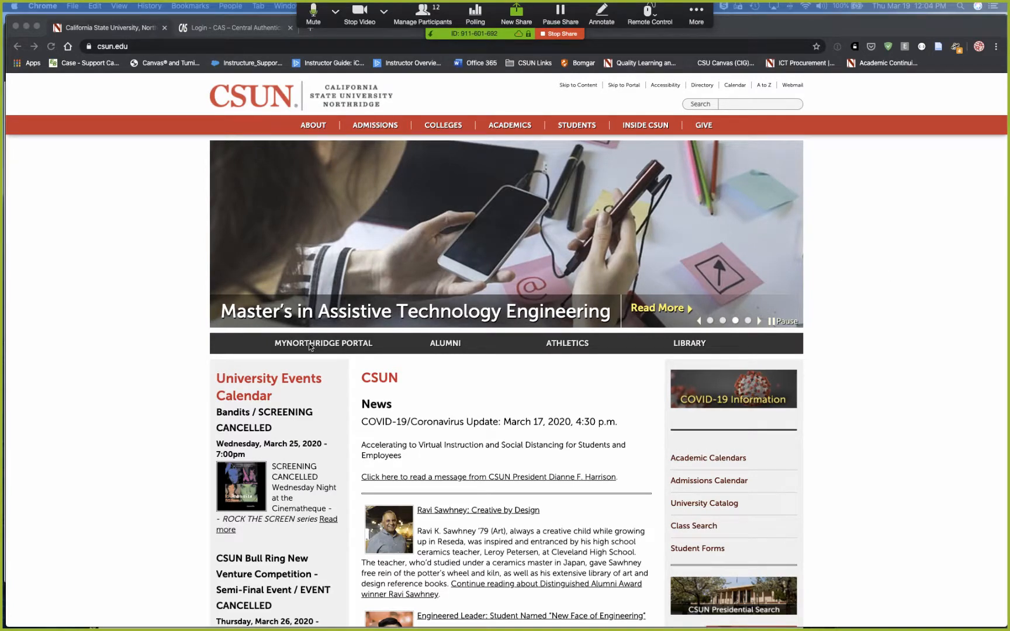
Step: Reach Canvas through the myNorthridge portal's Canvas link and log in with the prefilled account credentials
left_click(310, 347)
left_click(317, 347)
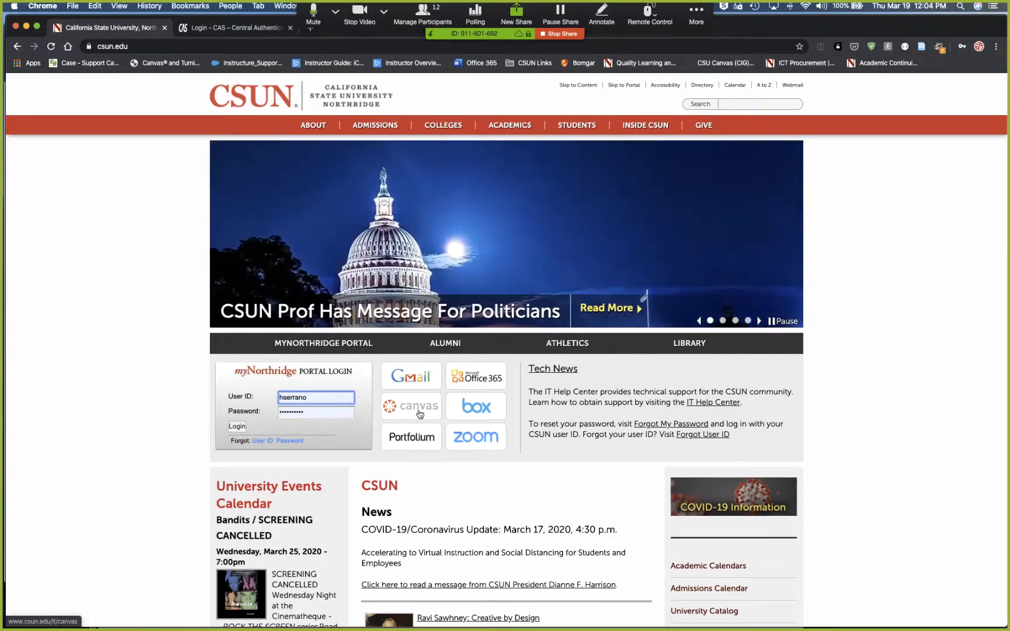
left_click(420, 415)
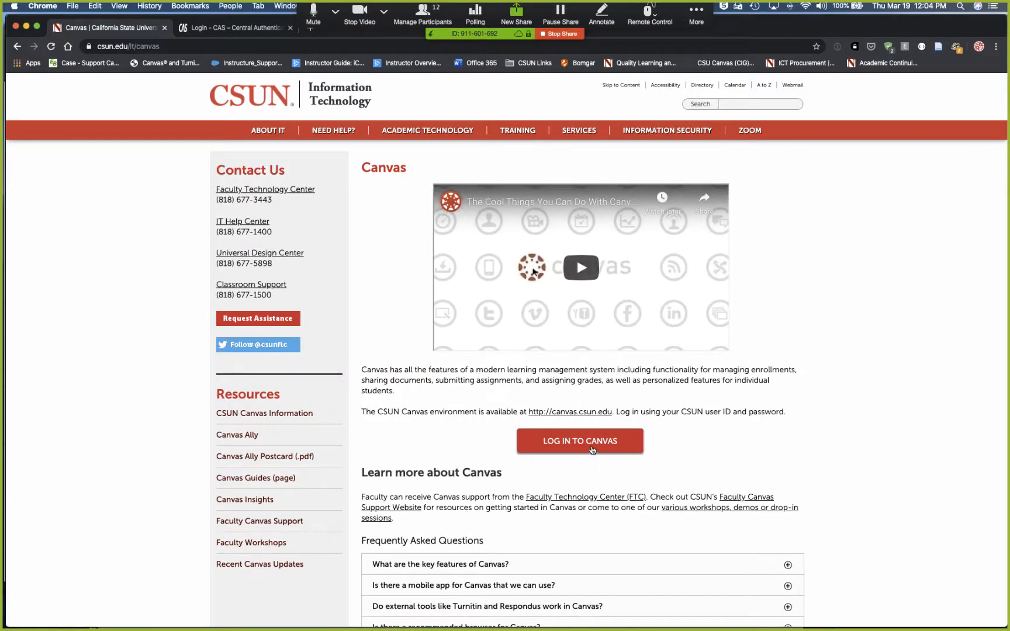
left_click(593, 447)
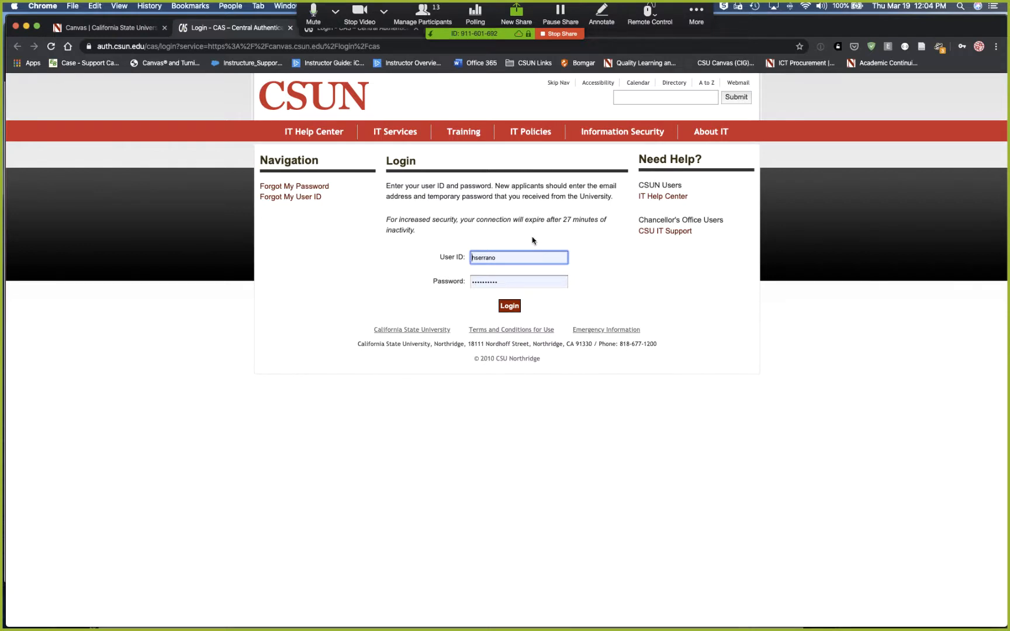
left_click(510, 307)
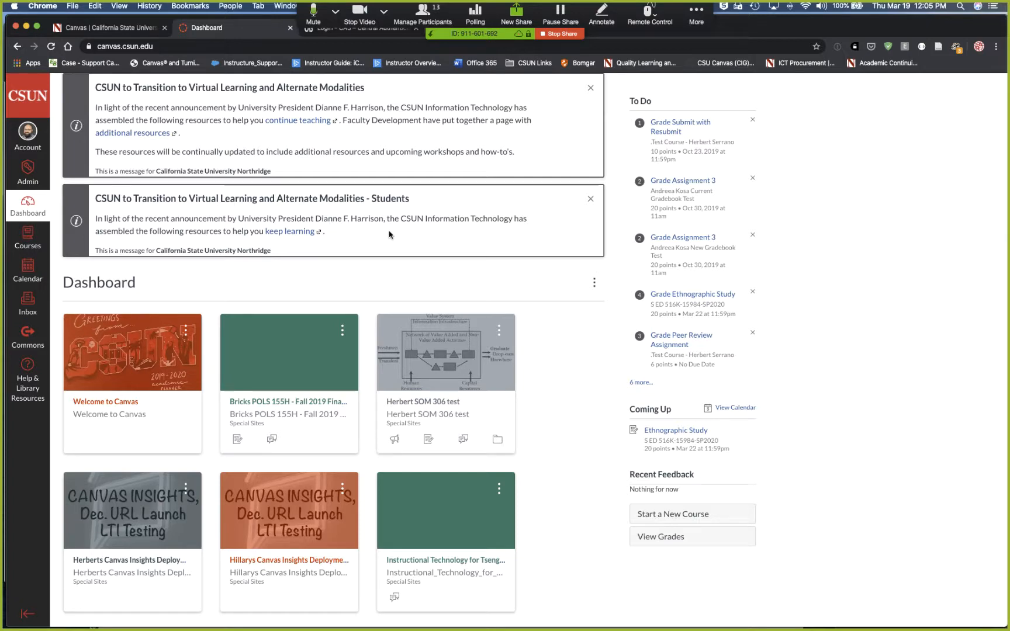
Step: Look through all the course cards on the Dashboard to see which courses are displayed
scroll(548, 403, "down", 3)
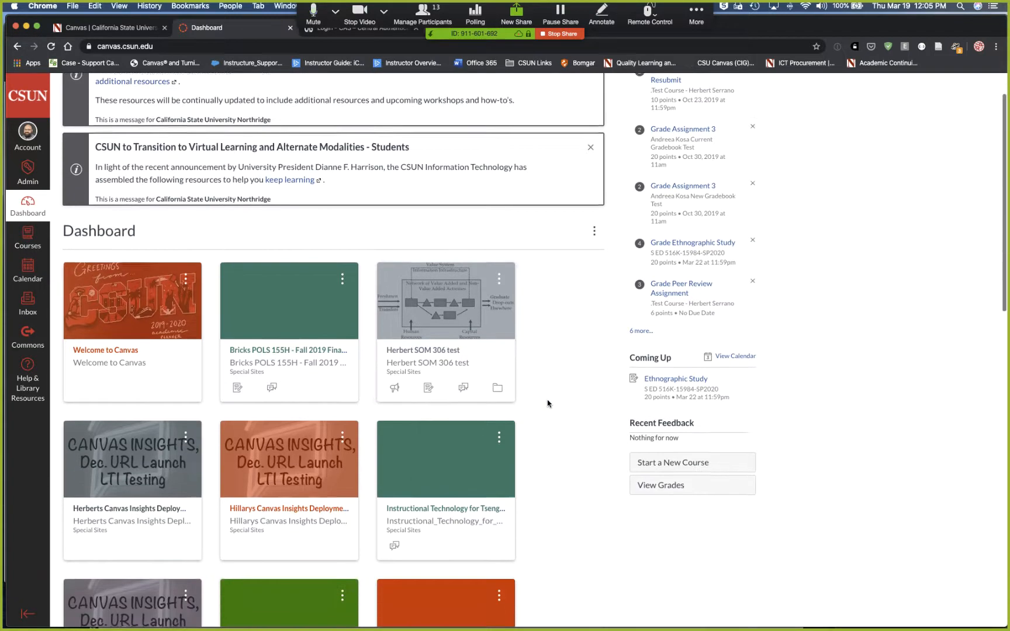
scroll(548, 404, "down", 5)
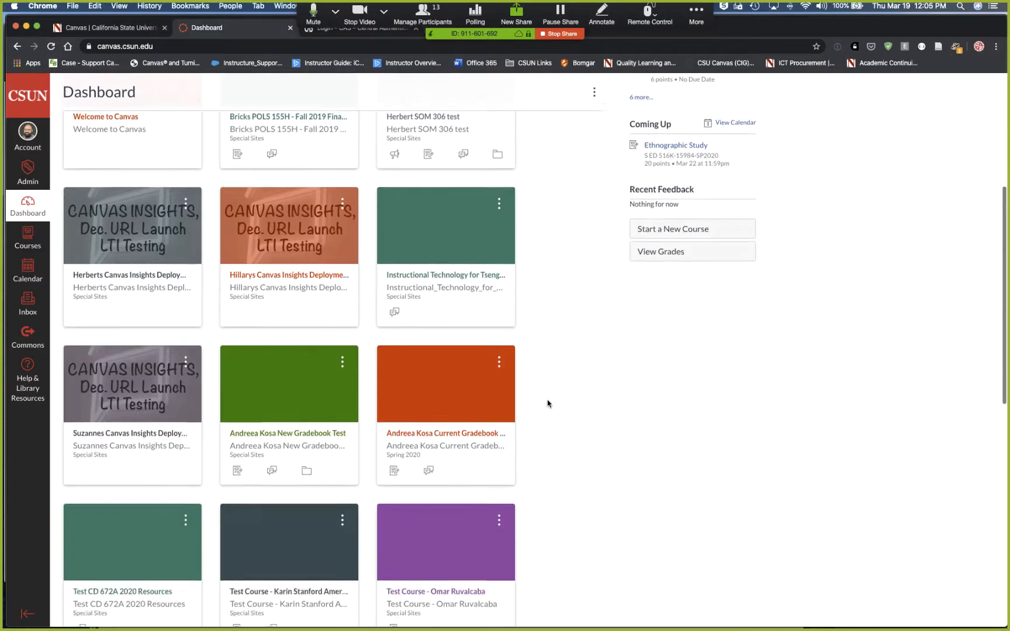
scroll(548, 403, "down", 5)
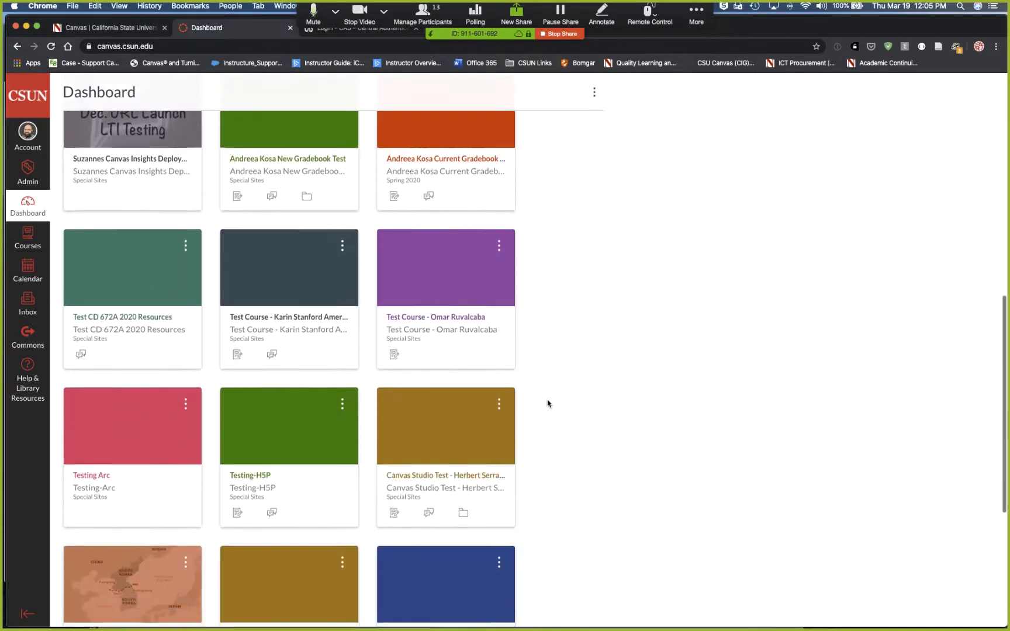
scroll(548, 403, "down", 3)
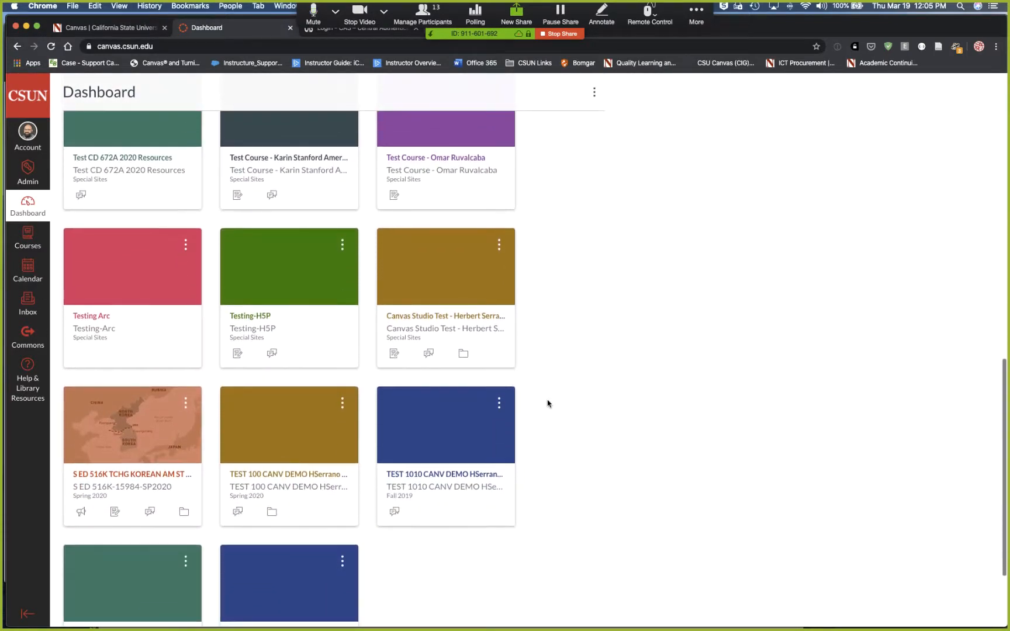
scroll(548, 403, "up", 2)
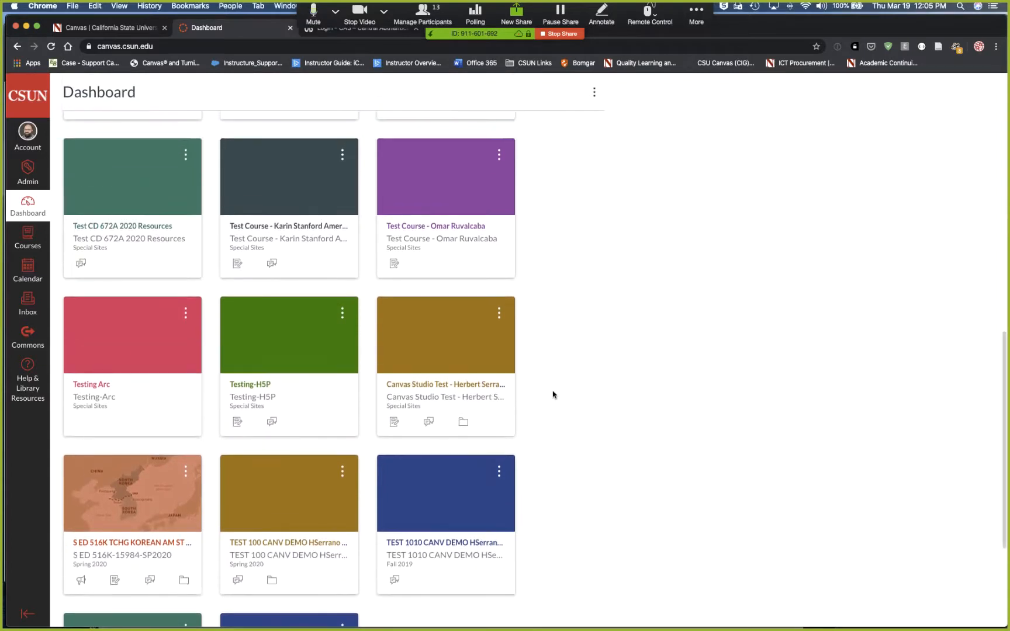
scroll(555, 395, "up", 2)
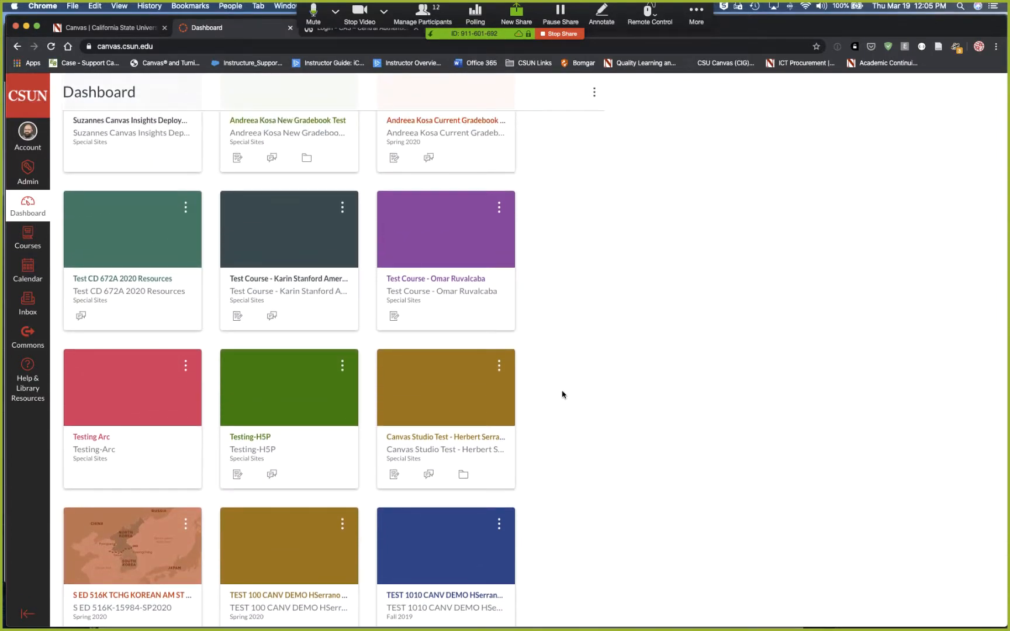
scroll(582, 399, "up", 4)
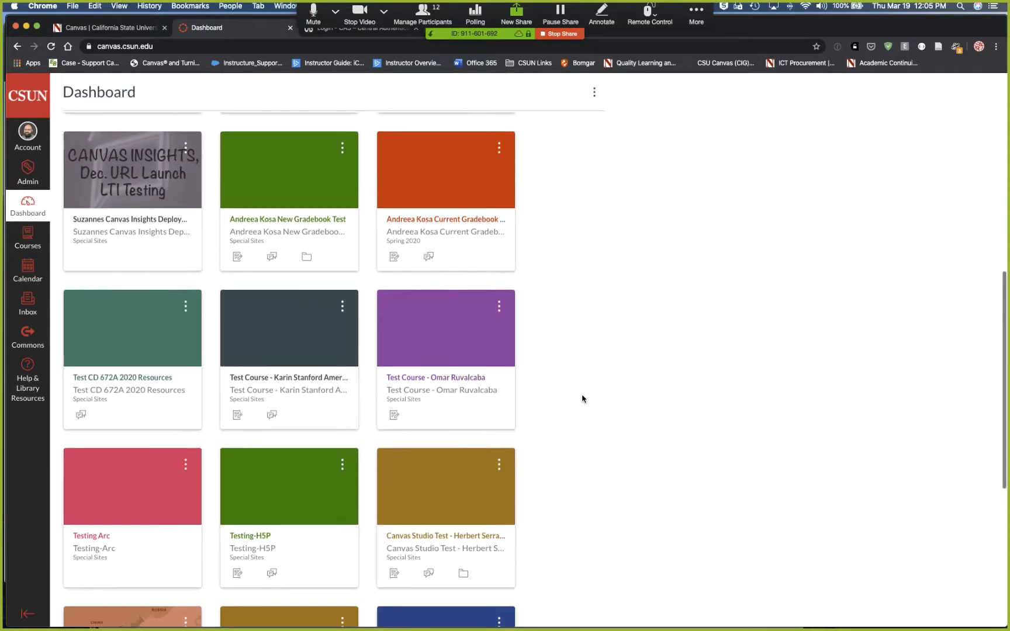
scroll(582, 400, "up", 9)
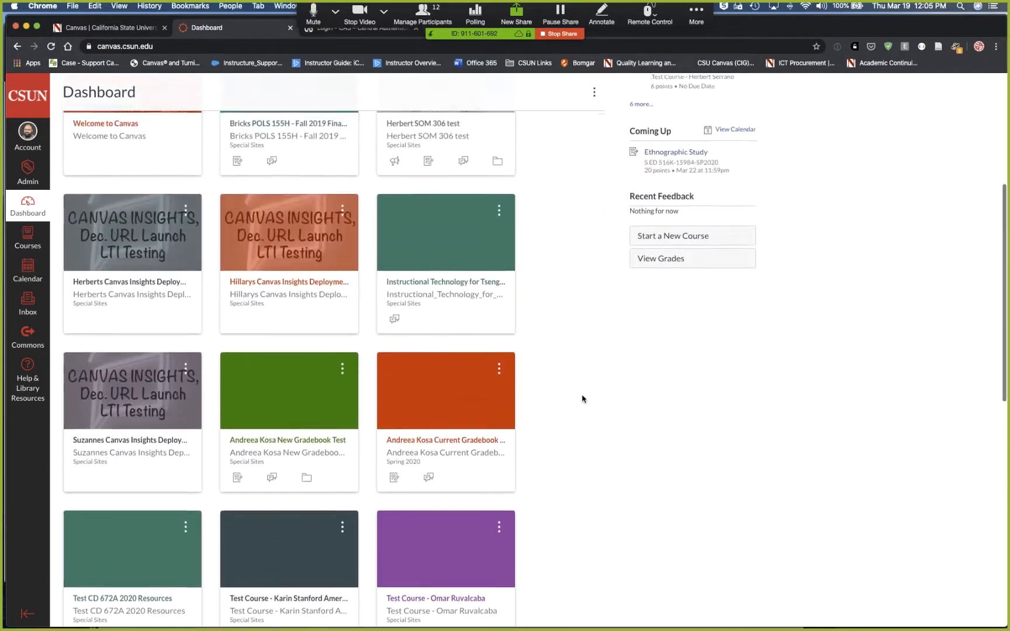
scroll(582, 399, "up", 10)
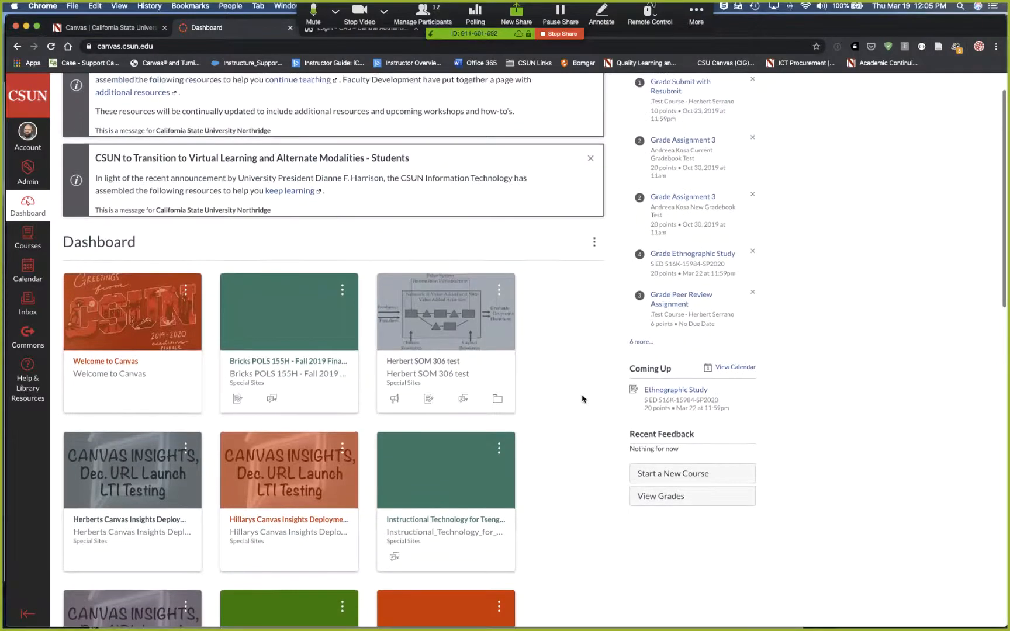
scroll(582, 400, "up", 2)
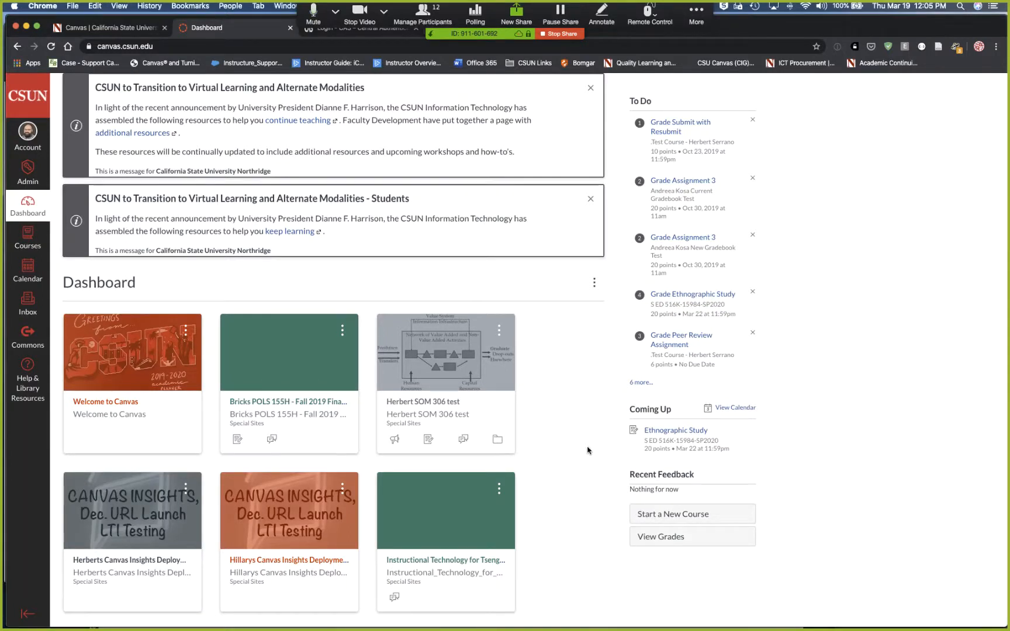
scroll(588, 450, "down", 2)
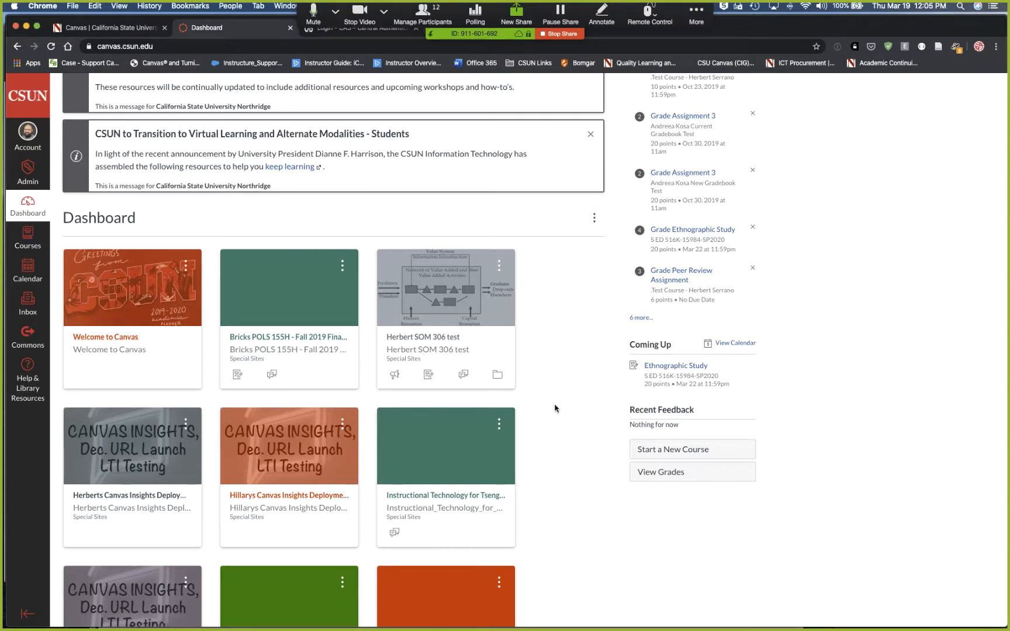
scroll(564, 426, "down", 1)
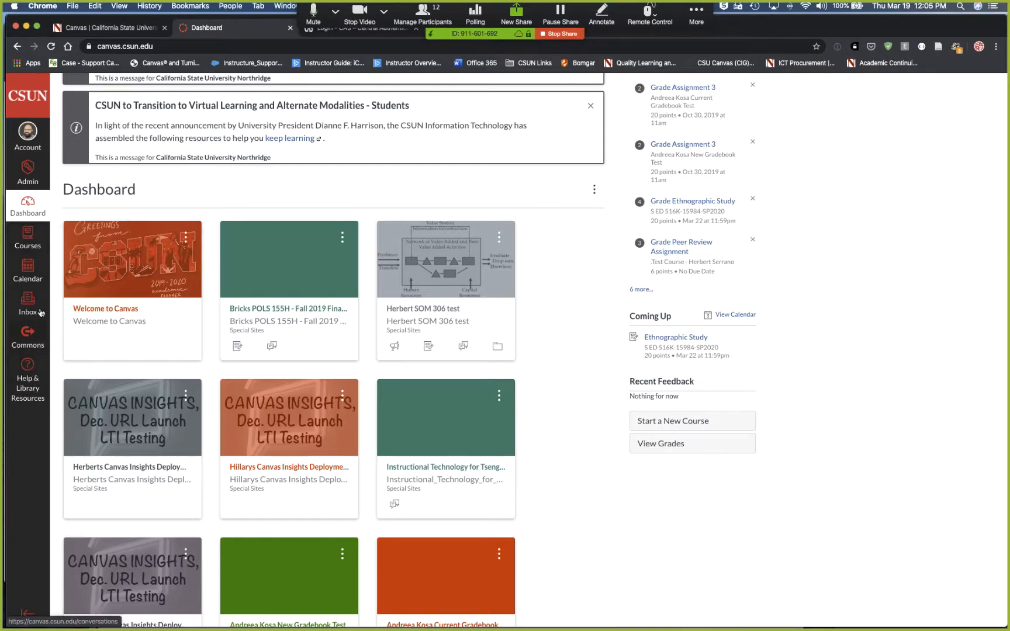
Step: Bring up the course list and open the full All Courses page from it
left_click(33, 236)
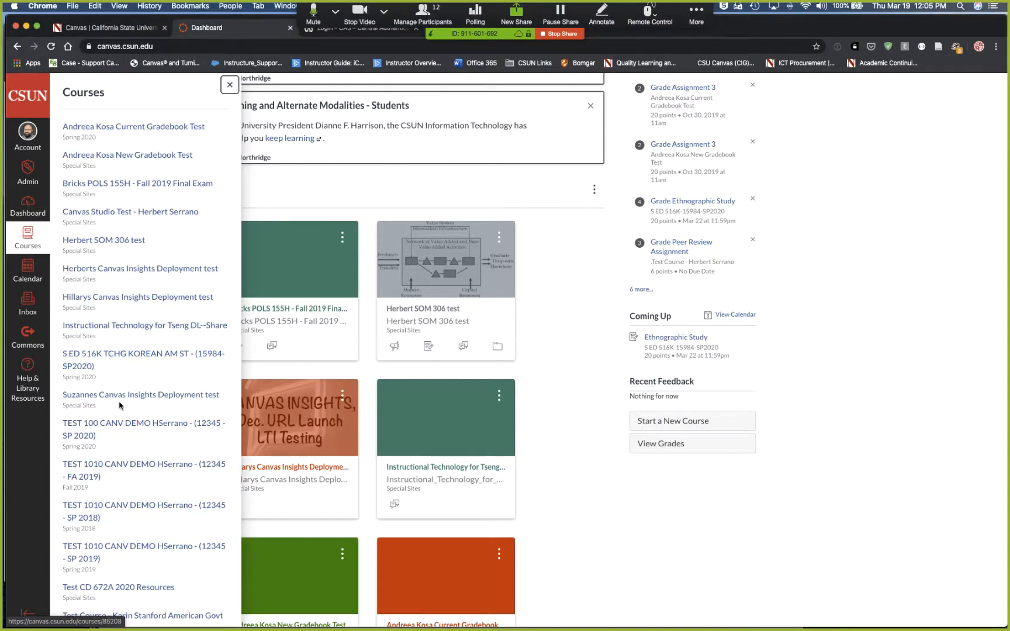
scroll(156, 482, "down", 1)
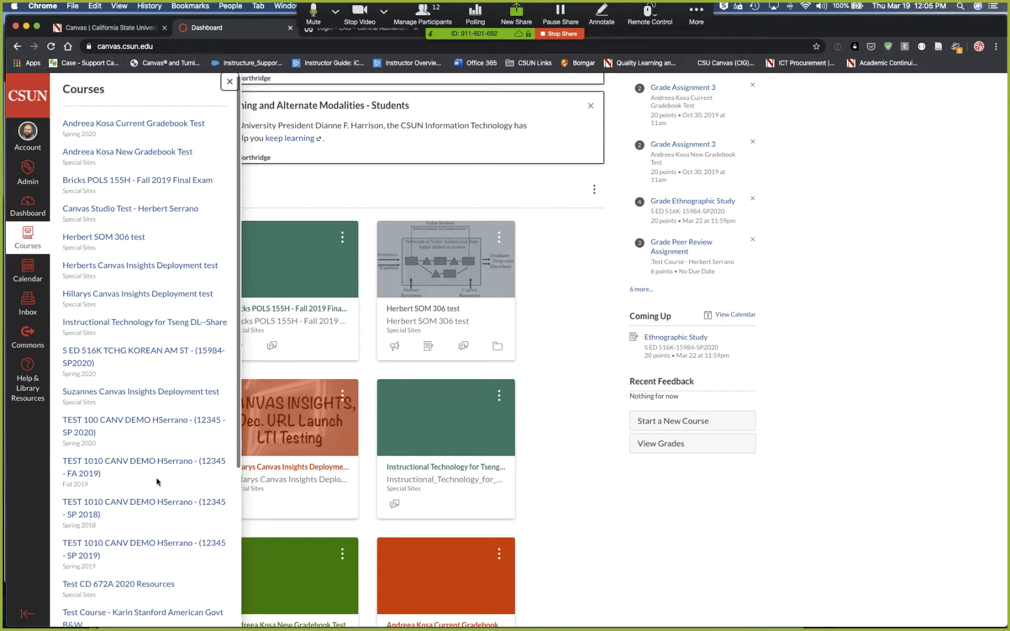
scroll(157, 482, "down", 6)
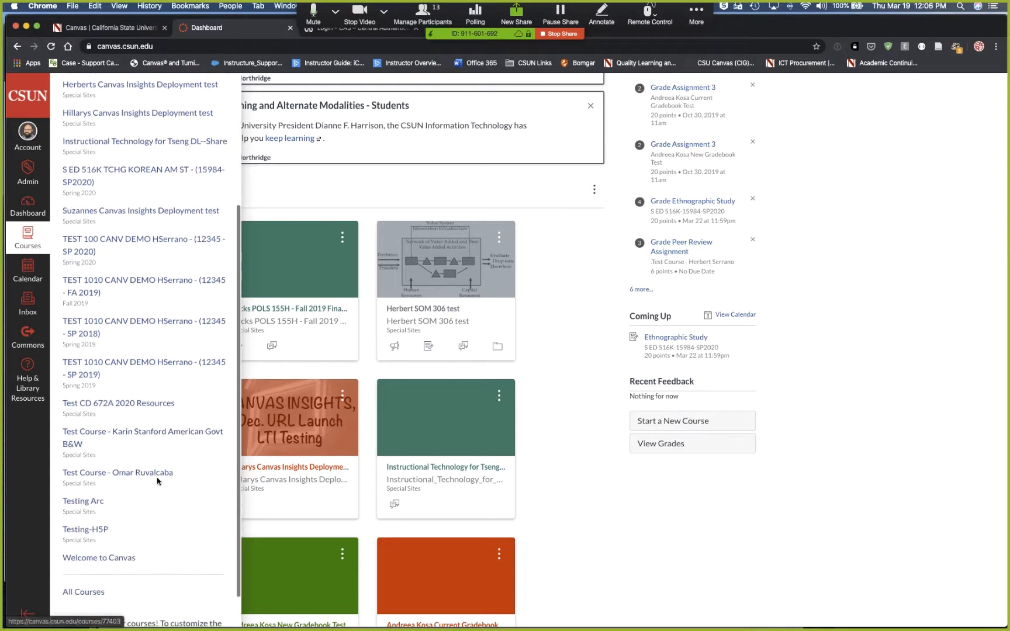
scroll(157, 482, "down", 2)
scroll(161, 478, "down", 1)
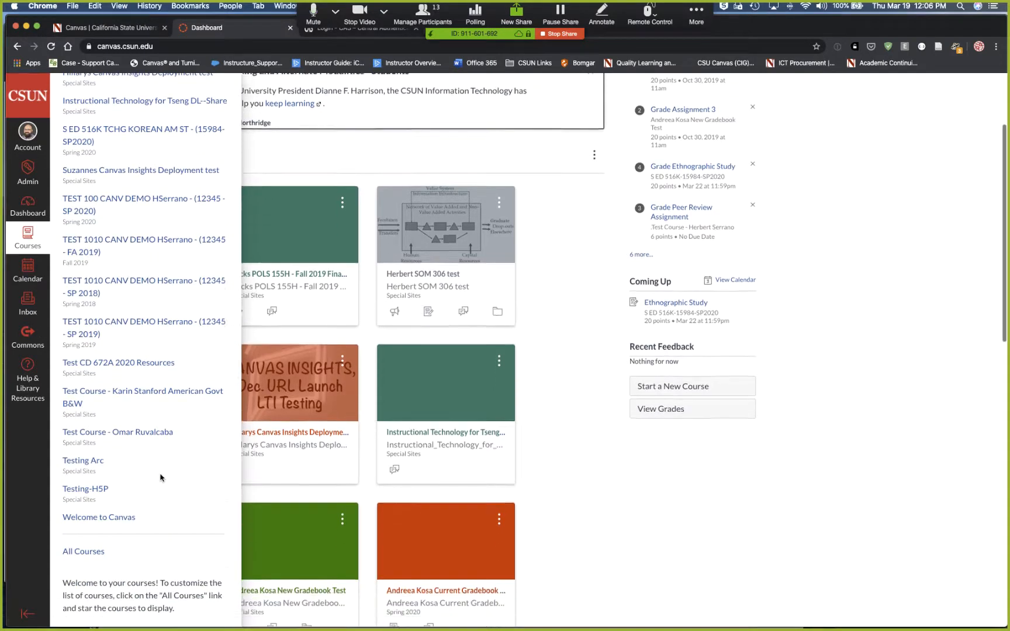
scroll(160, 478, "down", 1)
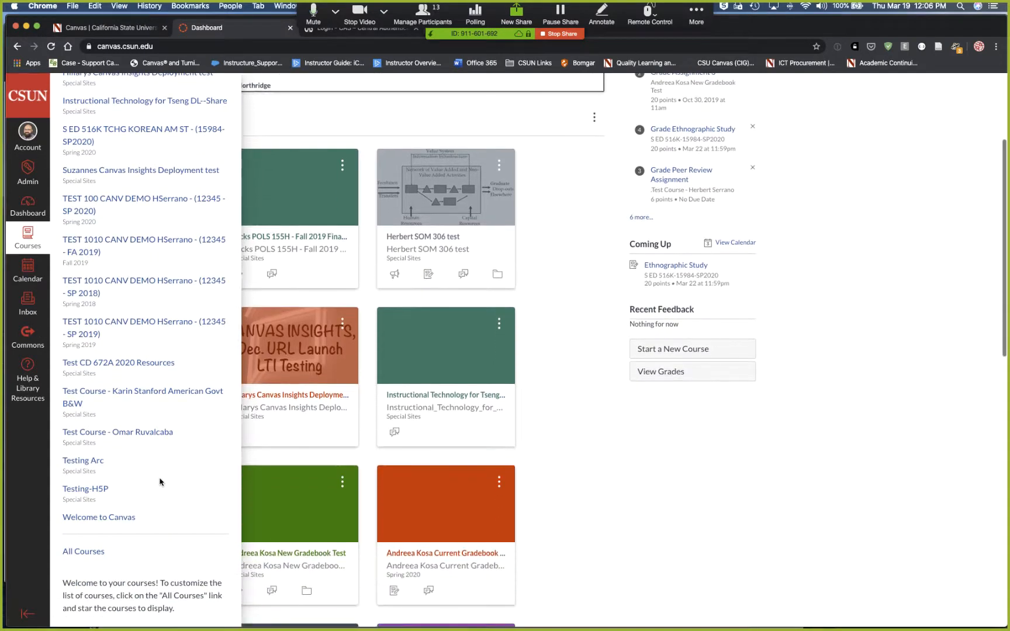
left_click(97, 557)
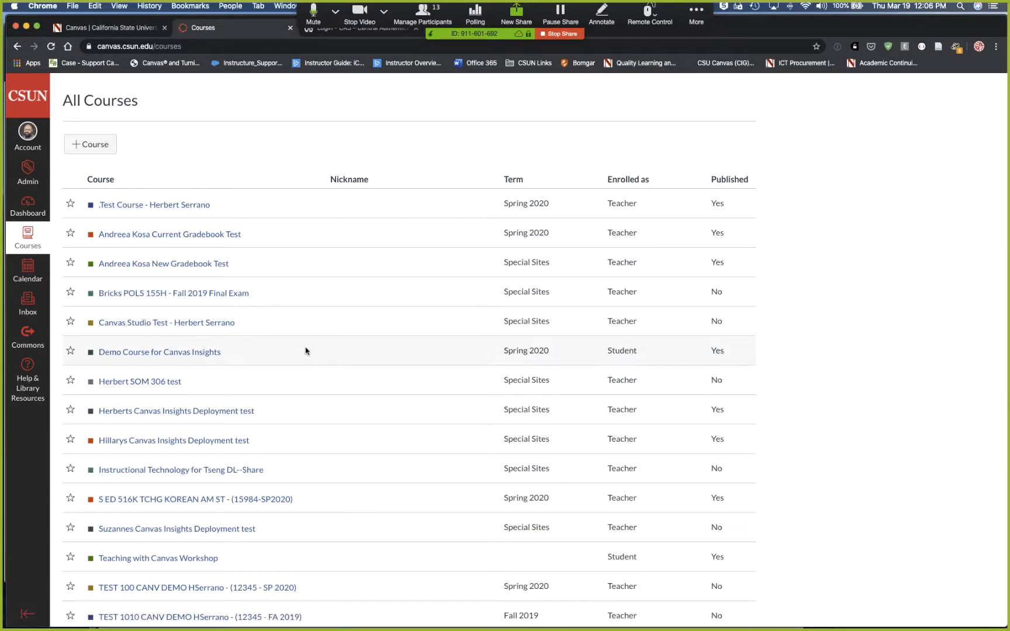
Step: Star the first Spring 2020 test course, the Current Gradebook Test course and Demo Course for Canvas Insights as favorites
scroll(392, 442, "down", 2)
scroll(393, 443, "down", 7)
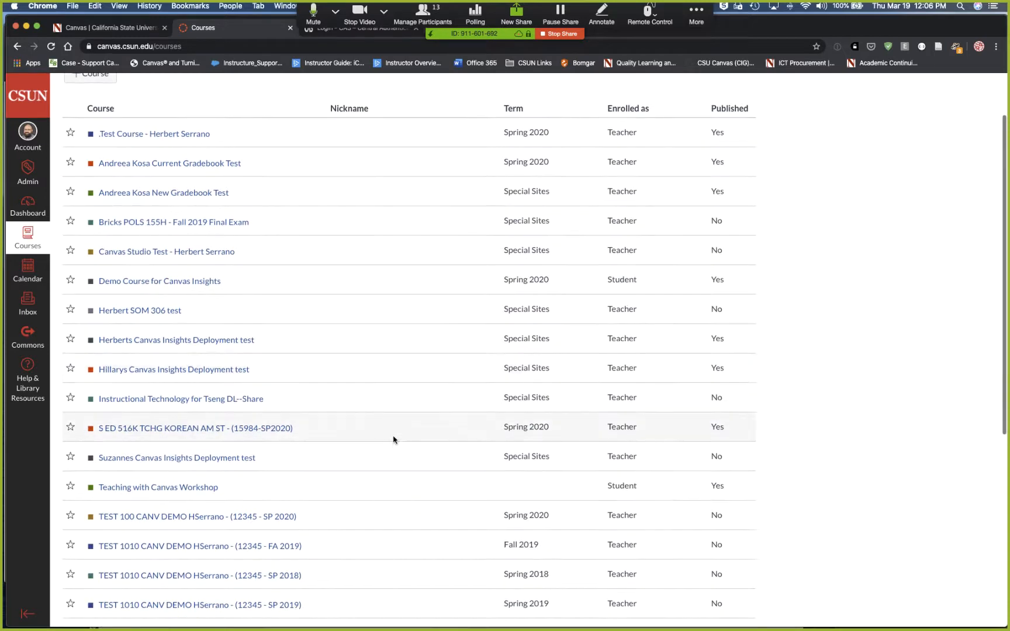
scroll(393, 440, "down", 3)
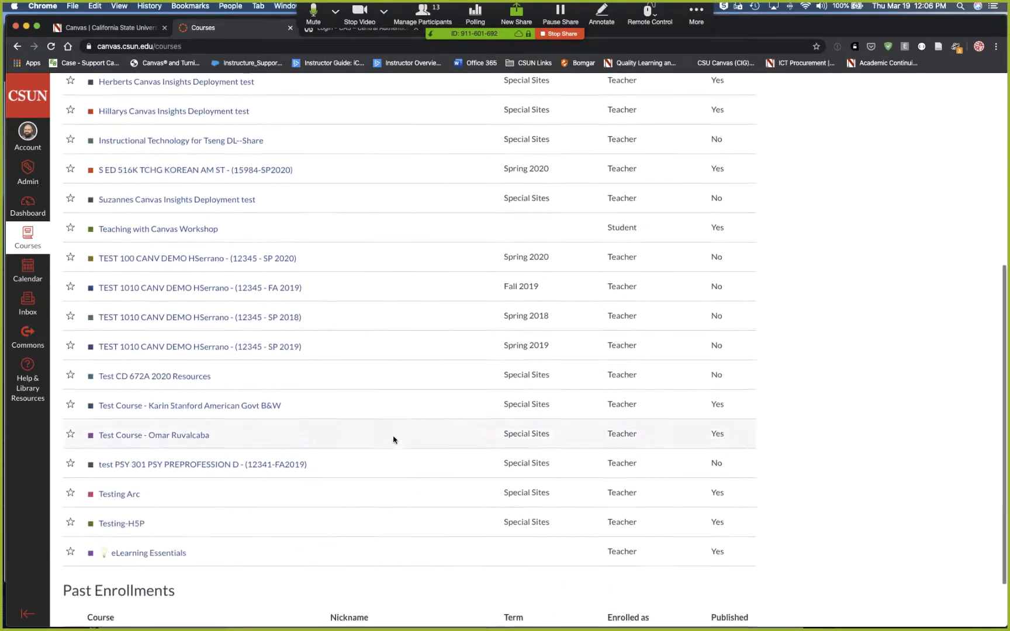
scroll(393, 440, "up", 12)
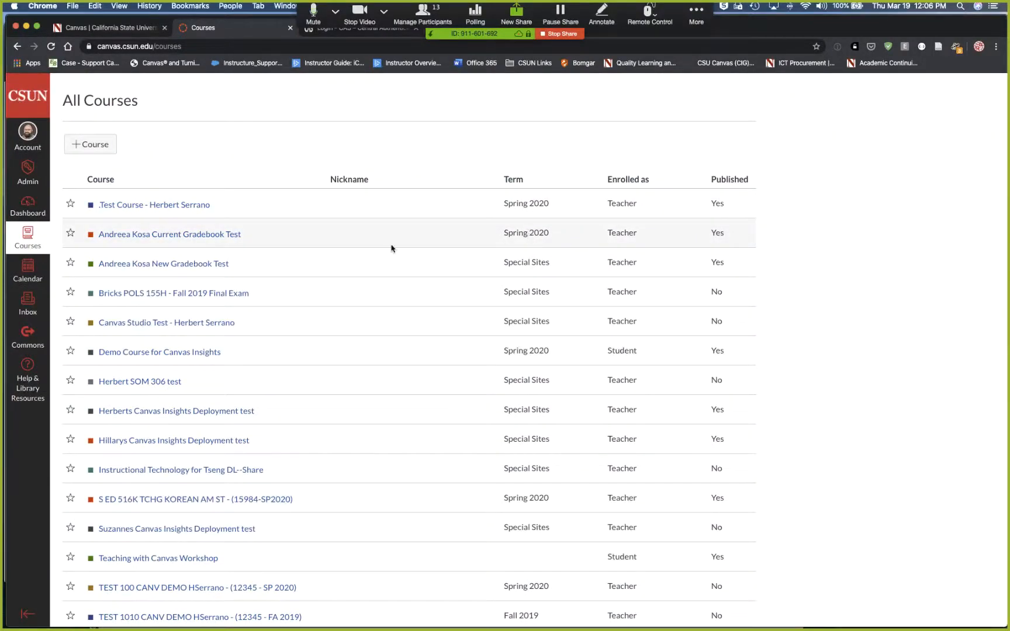
left_click(71, 204)
left_click(70, 233)
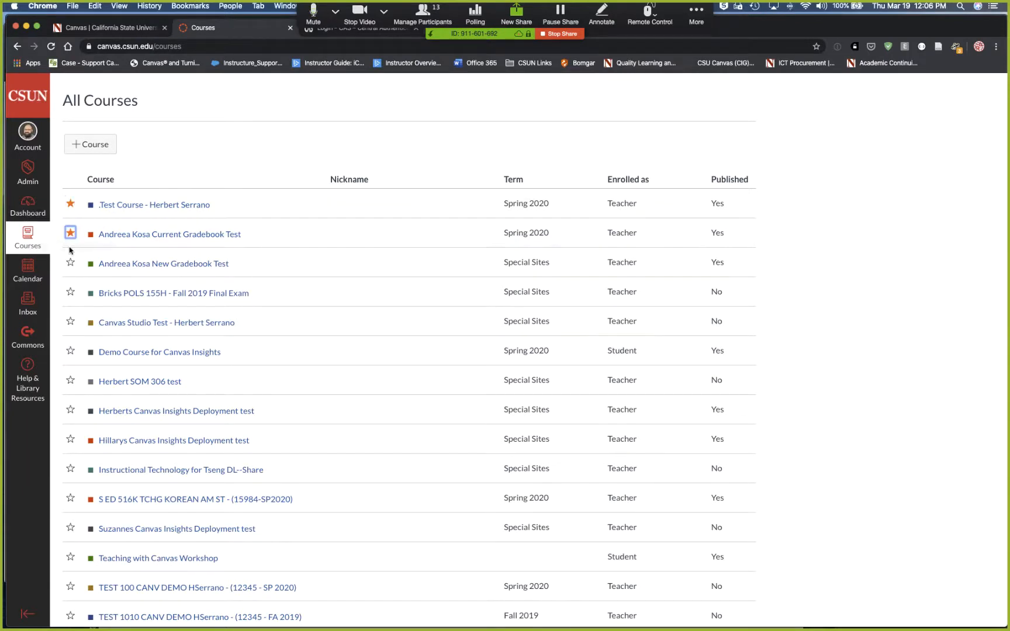
scroll(69, 257, "down", 2)
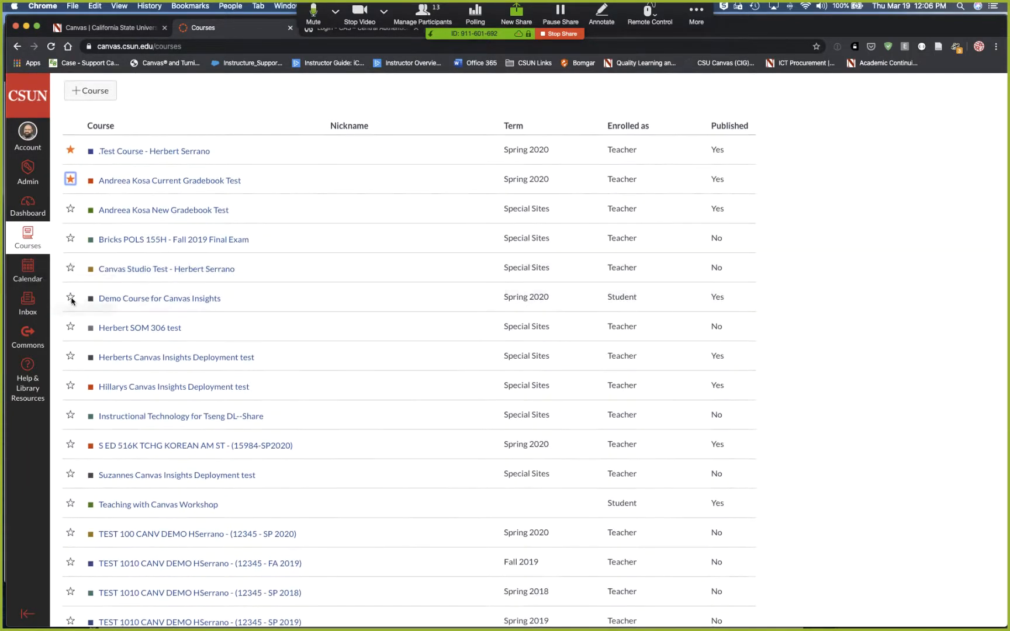
left_click(70, 299)
Step: Star the Spring 2020 courses S ED 516K TCHG KOREAN AM ST and TEST 100 CANV DEMO as favorites
scroll(66, 342, "down", 2)
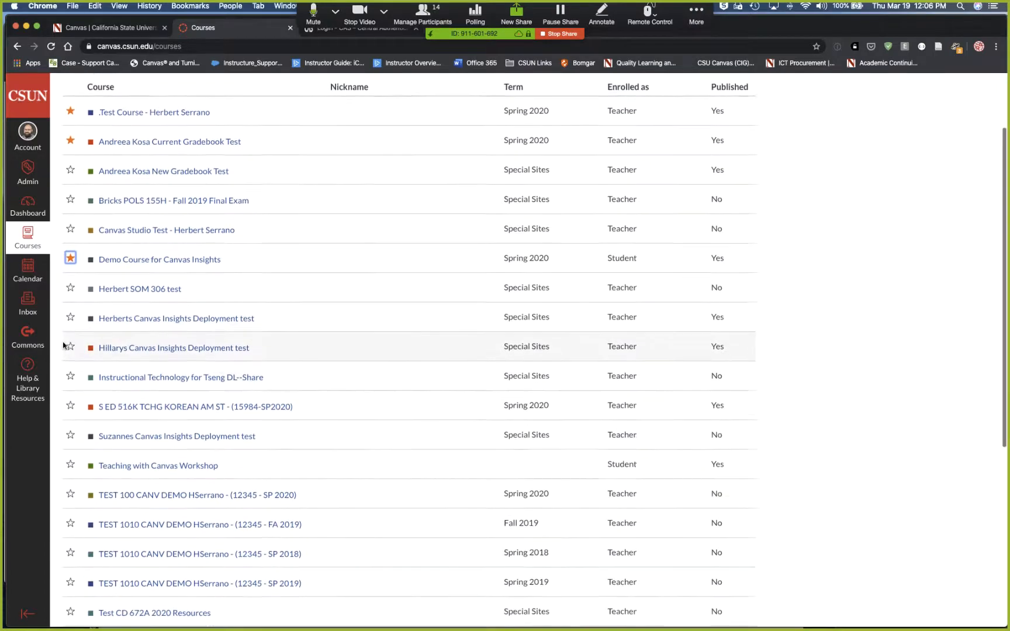
left_click(70, 398)
scroll(73, 409, "down", 2)
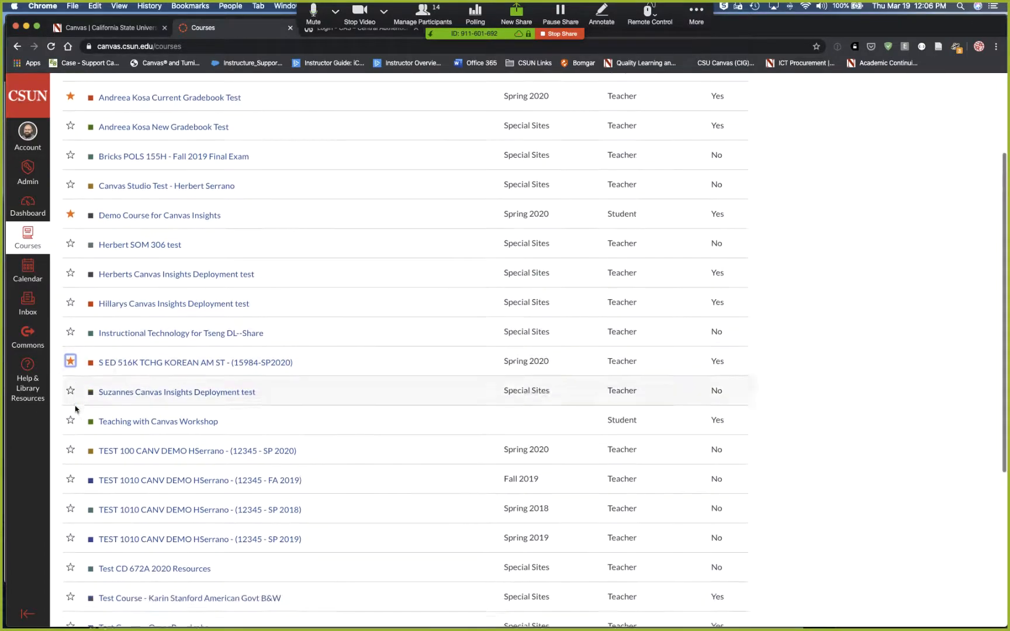
scroll(75, 409, "down", 2)
left_click(70, 407)
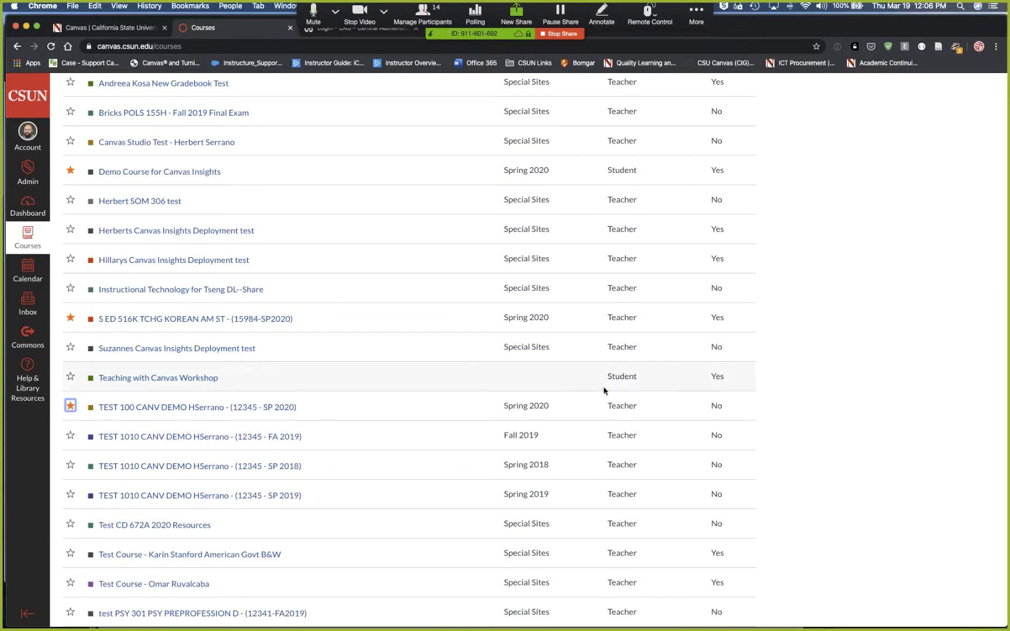
Step: Review the rest of the All Courses list, including Past Enrollments, and return to the Dashboard
scroll(351, 421, "down", 3)
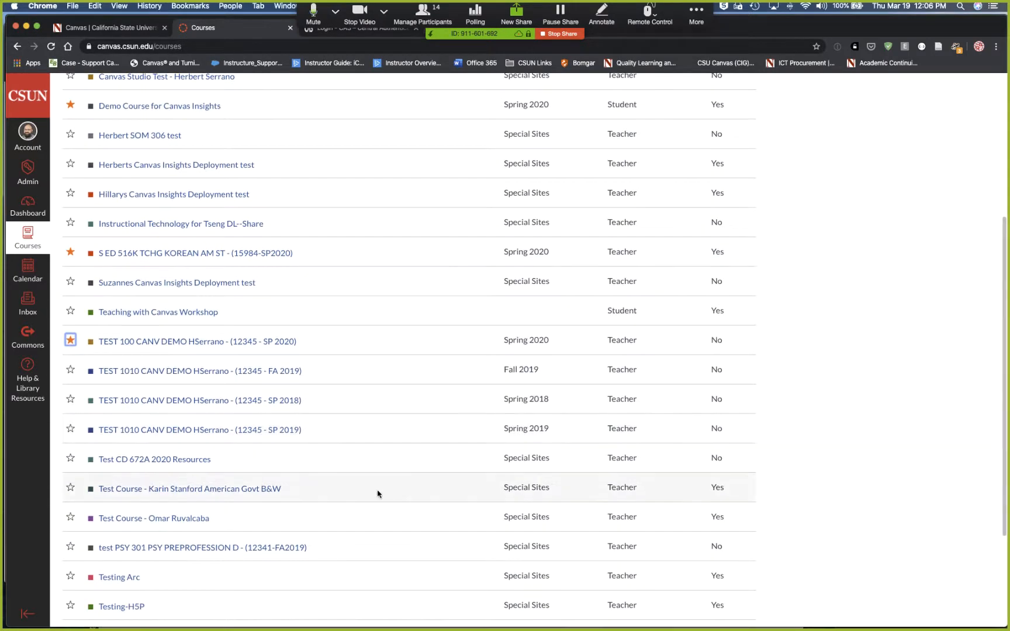
scroll(377, 458, "down", 5)
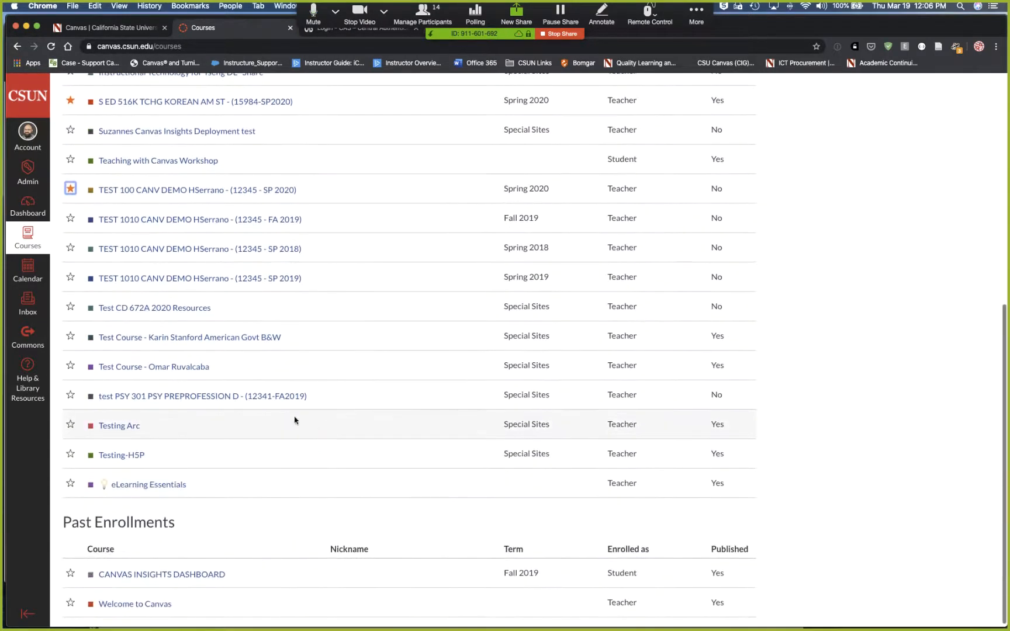
scroll(326, 260, "up", 1)
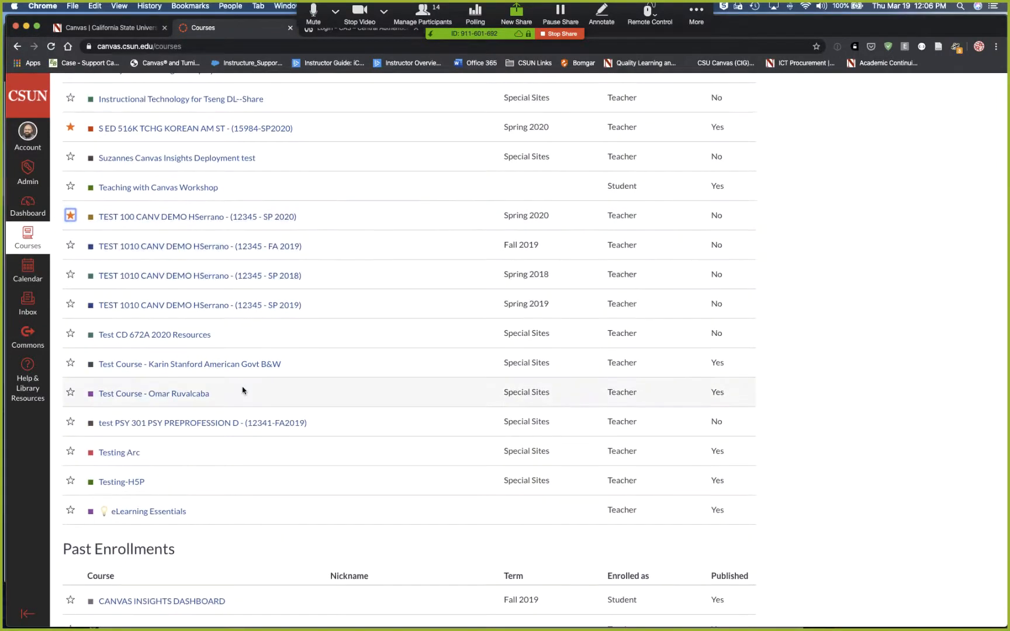
scroll(244, 389, "up", 12)
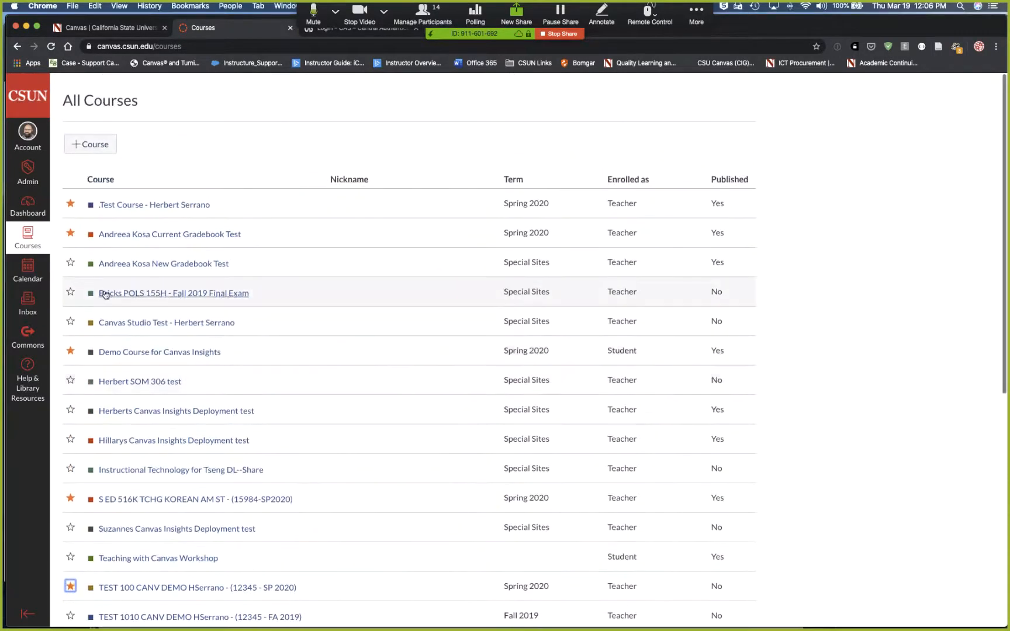
left_click(30, 208)
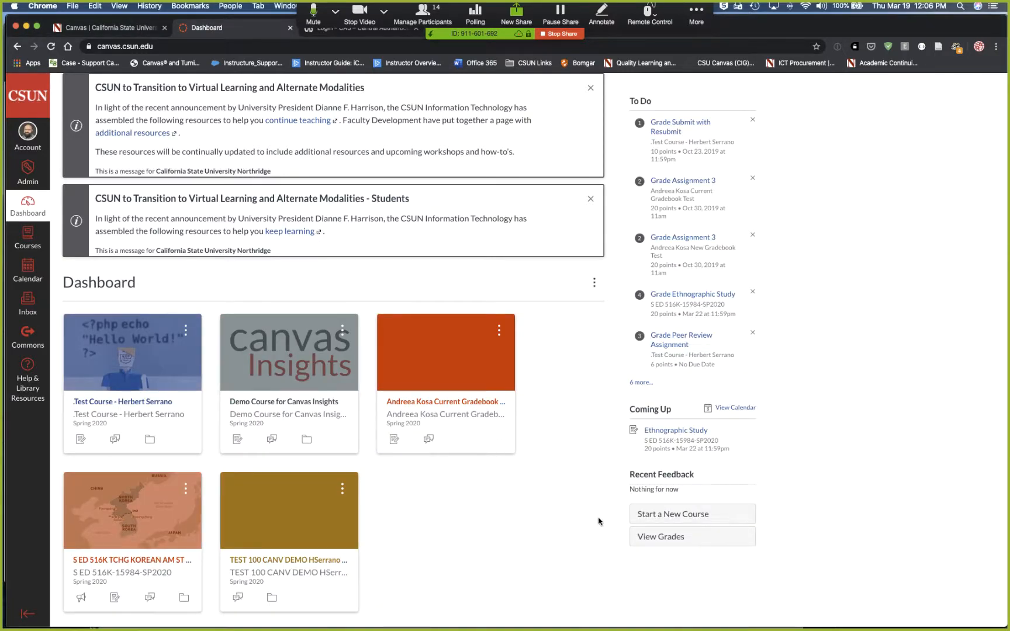
Step: Open the TEST 100 CANV DEMO course from the Dashboard, reset all its course content, and go to its home page
scroll(595, 516, "down", 2)
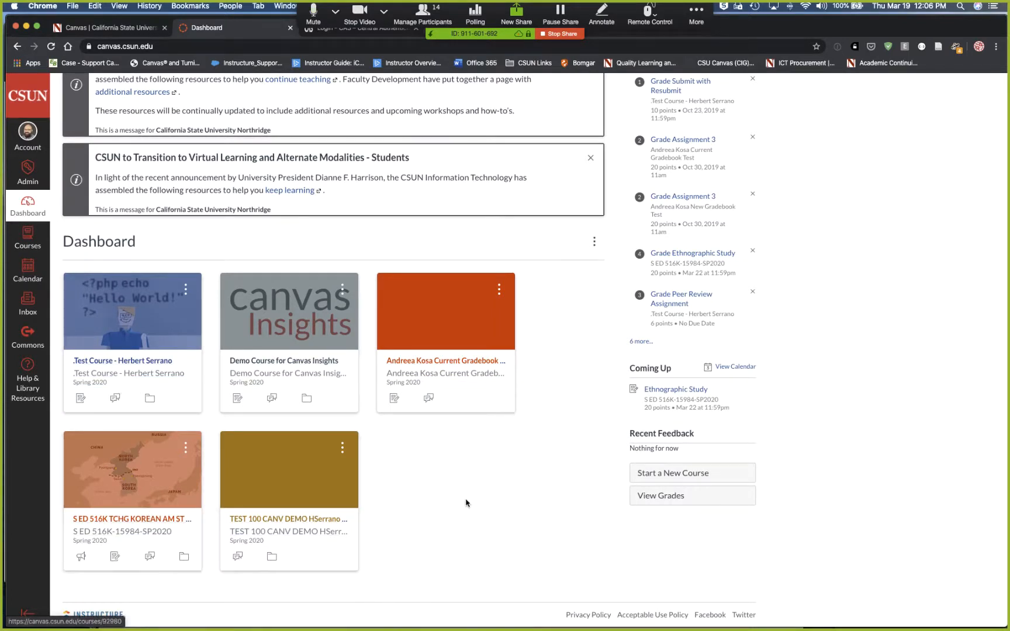
left_click(291, 533)
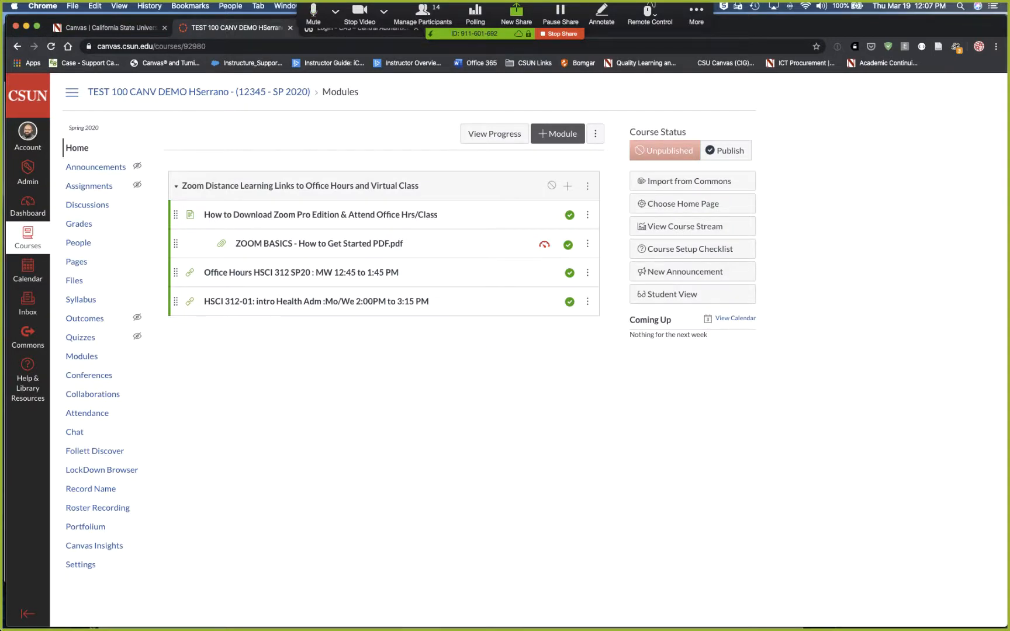
left_click(73, 565)
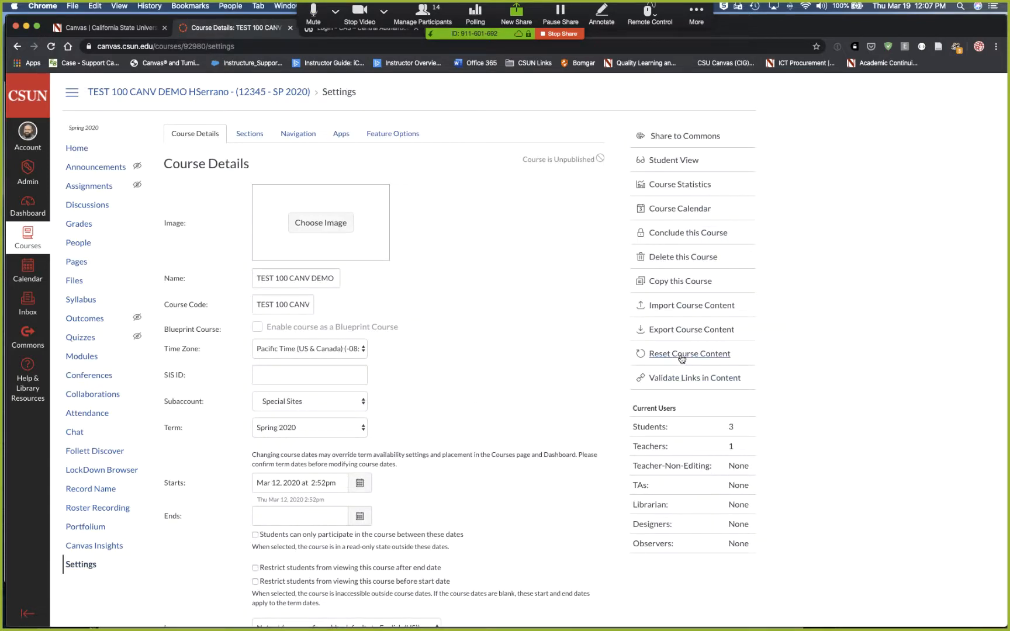
left_click(681, 354)
left_click(511, 397)
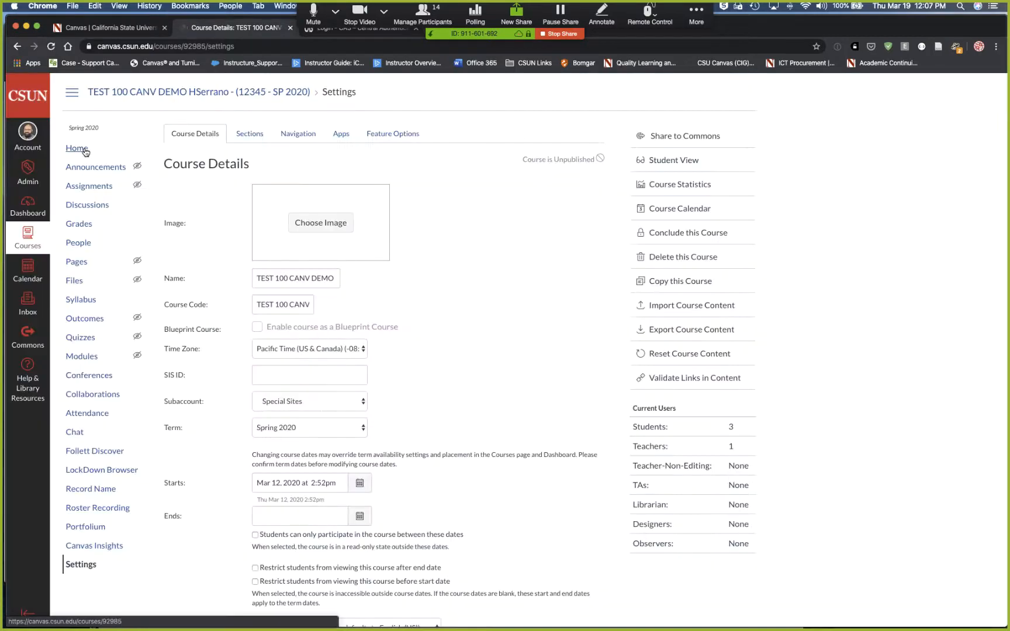
left_click(88, 150)
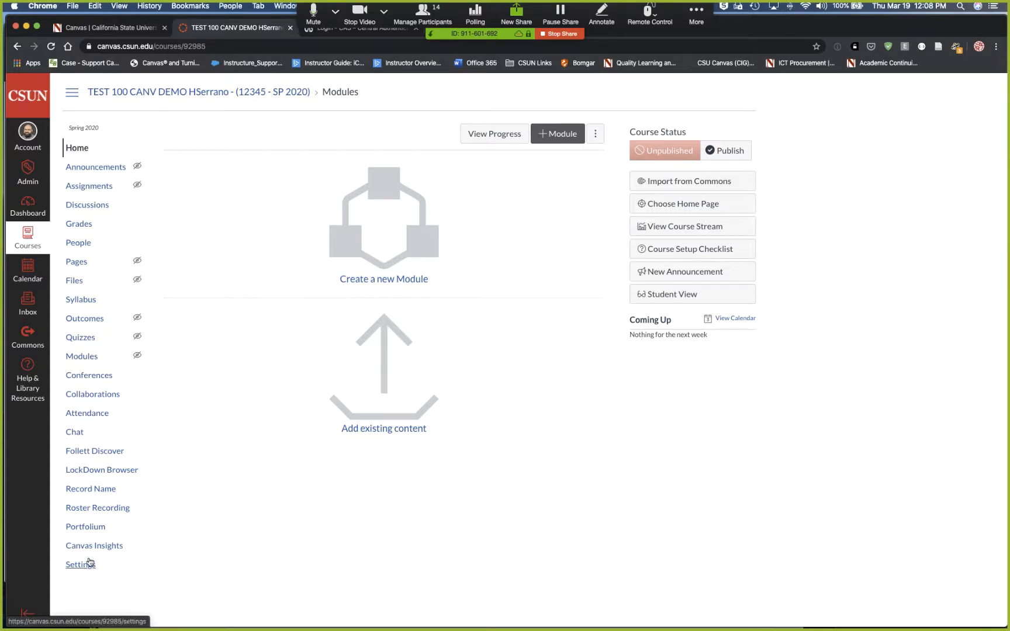
Step: Upload all four documents in the Teacher Files folder under __Sample Canvas Submissions to the course's Files area
left_click(77, 283)
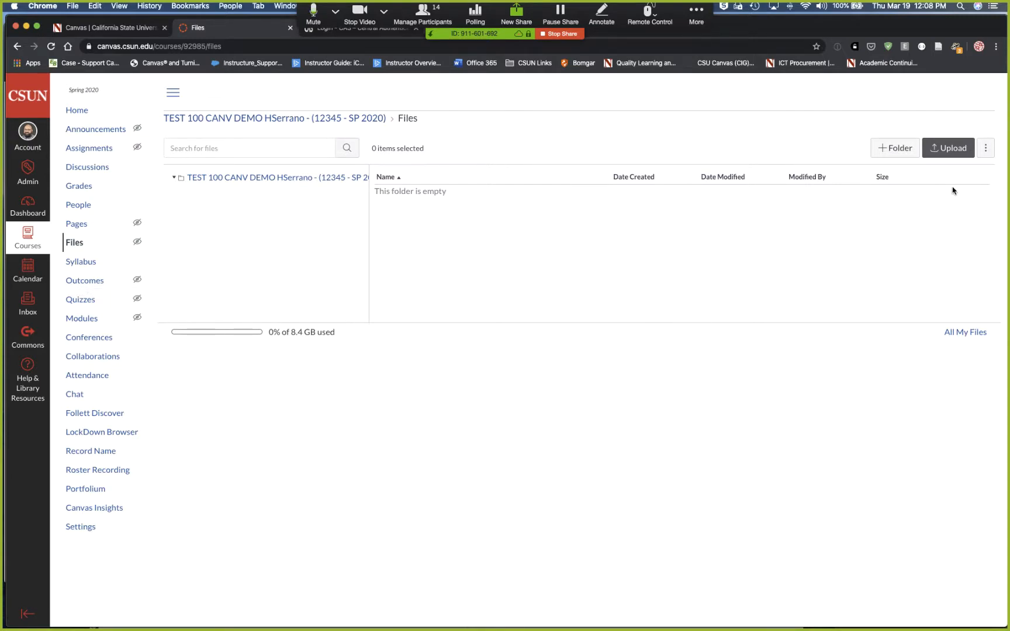
left_click(954, 151)
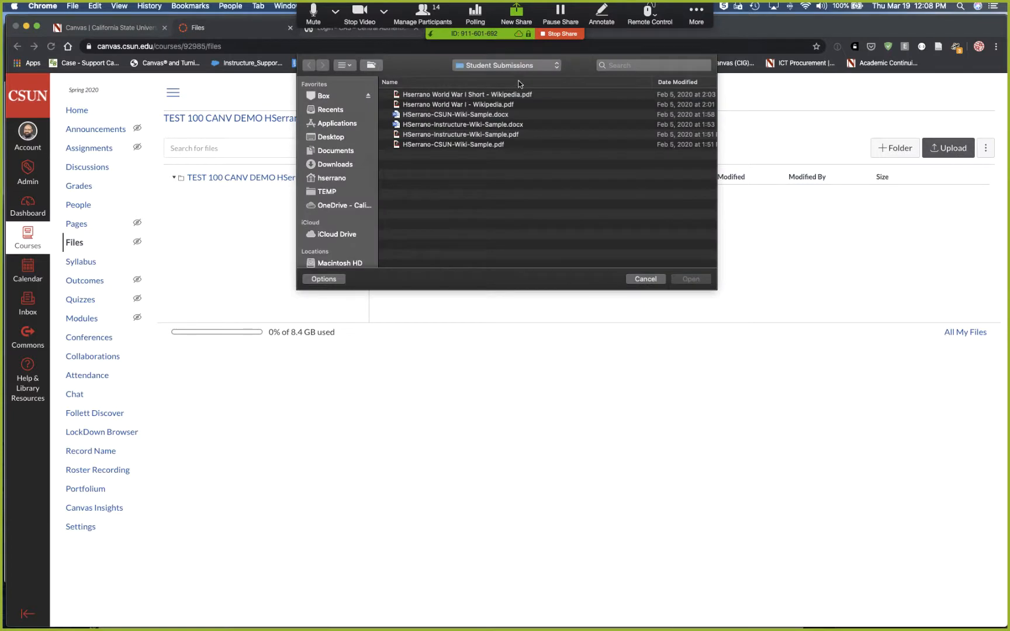
left_click(518, 69)
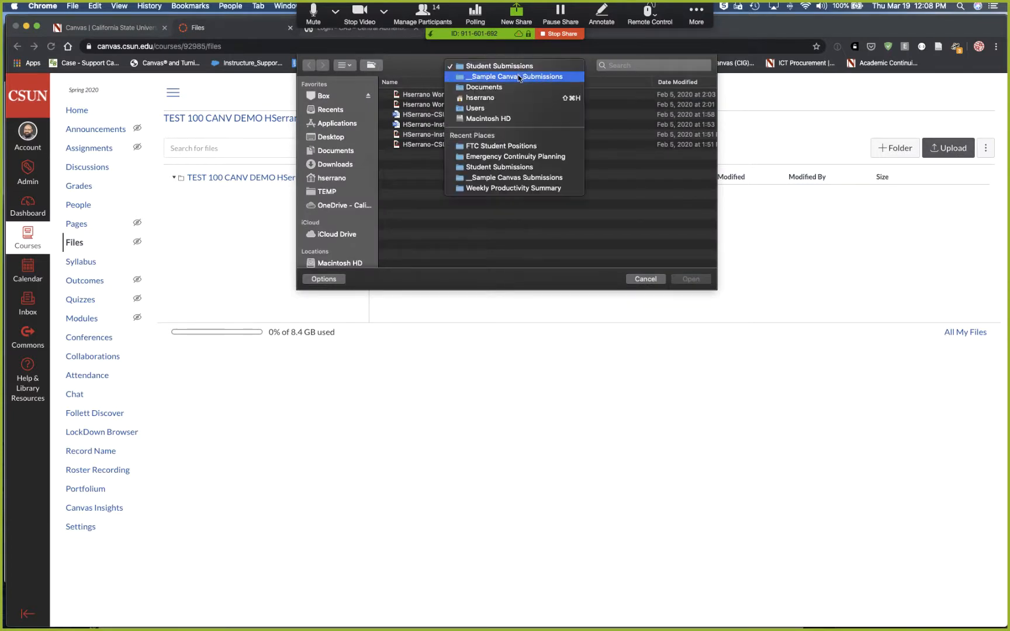
left_click(520, 76)
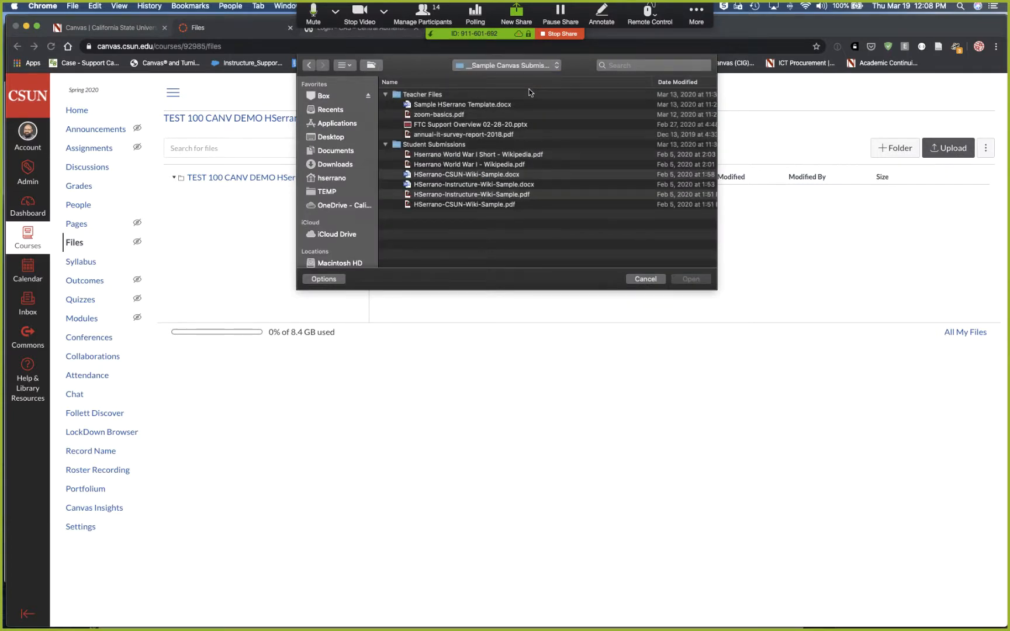
left_click(480, 104)
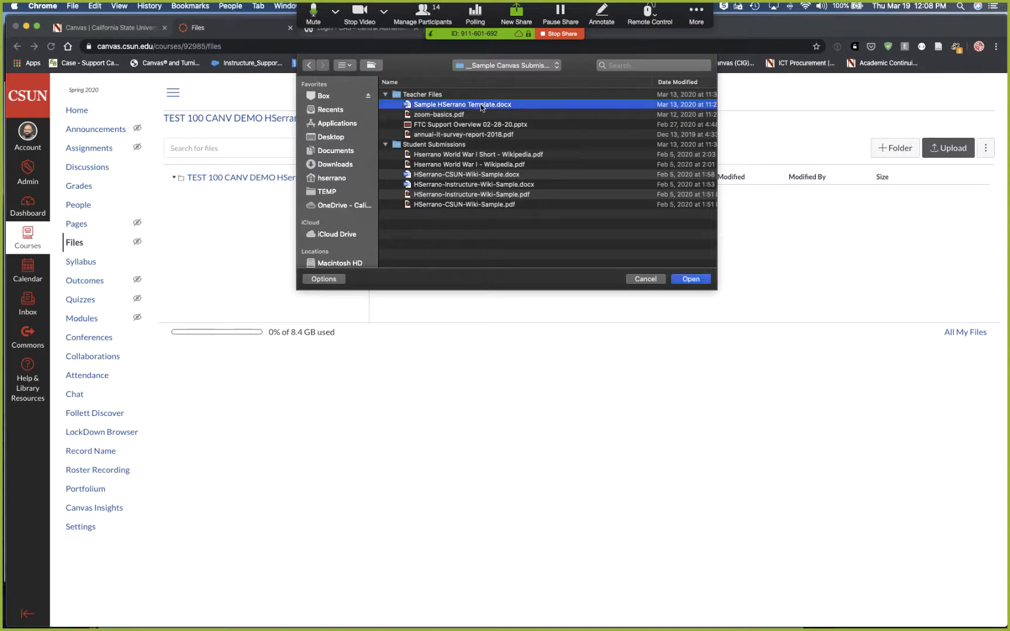
left_click(445, 136, "shift")
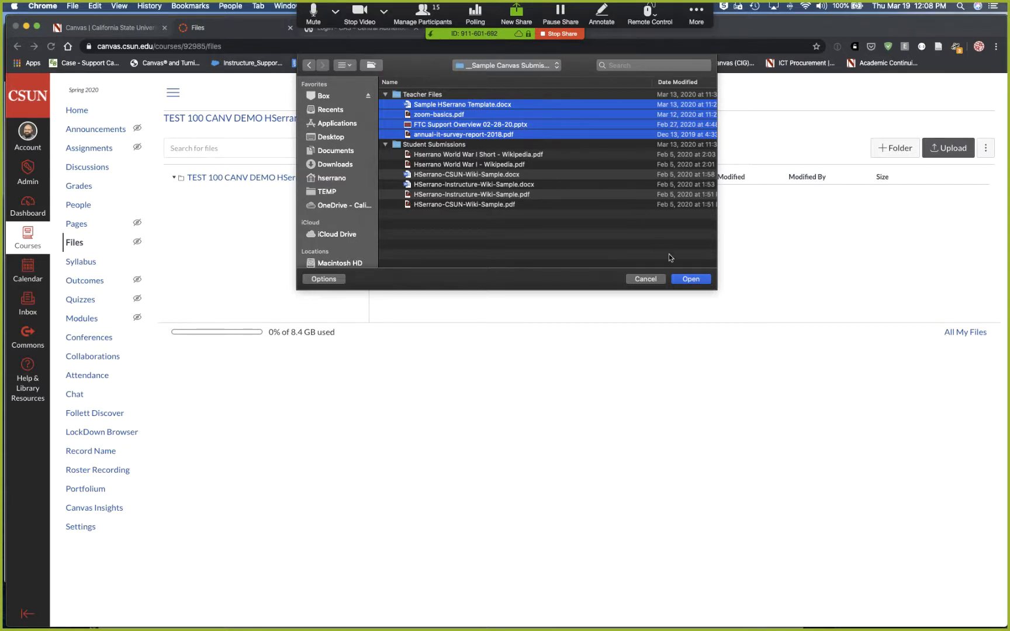
left_click(697, 278)
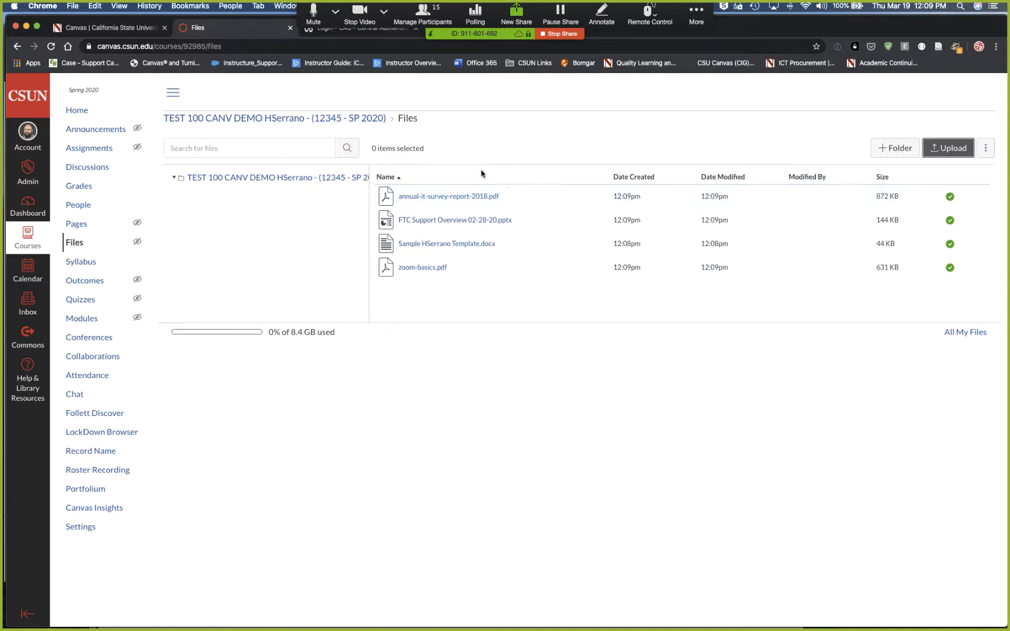
Step: Add a module named "Files" on the course home page
left_click(81, 114)
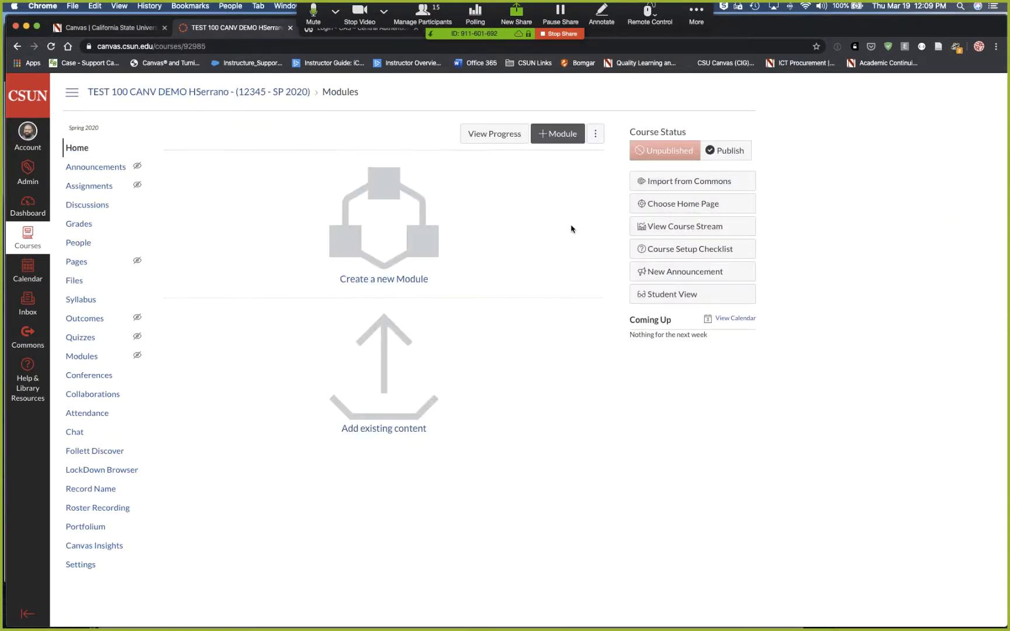
left_click(565, 137)
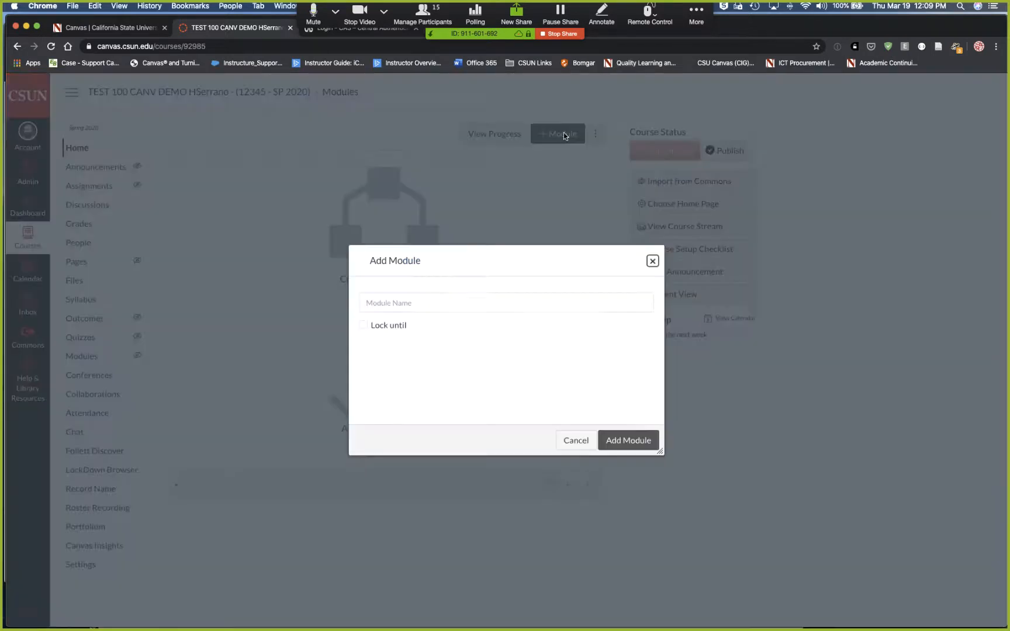
left_click(651, 261)
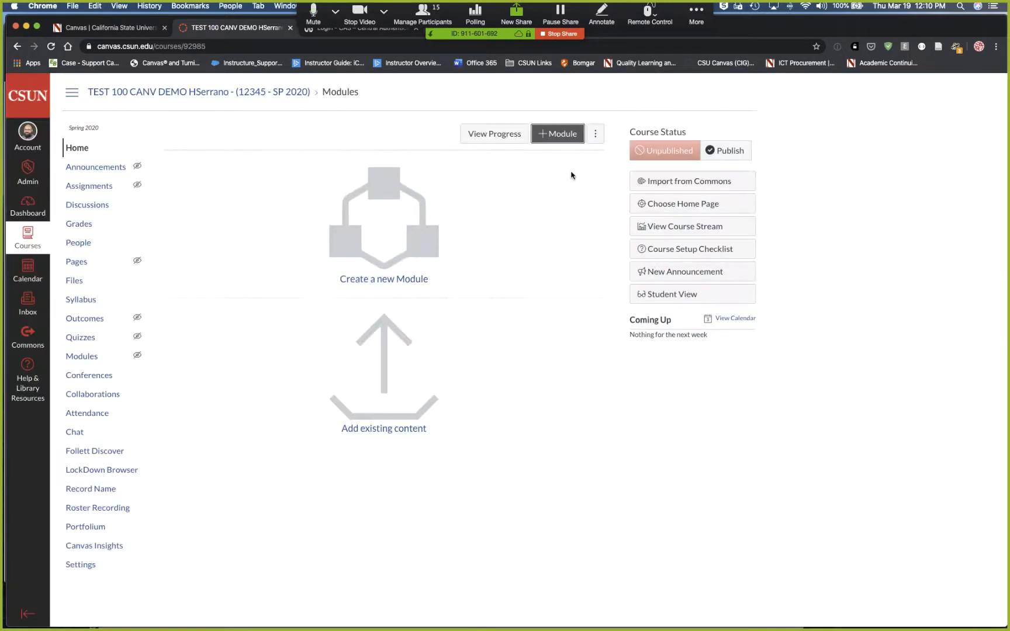
left_click(566, 138)
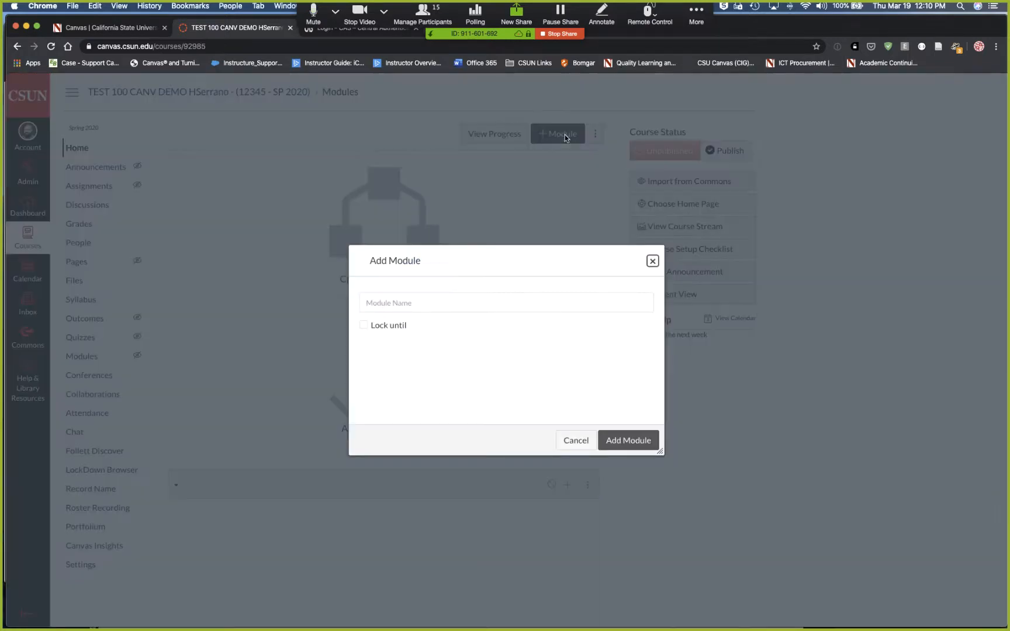
left_click(417, 303)
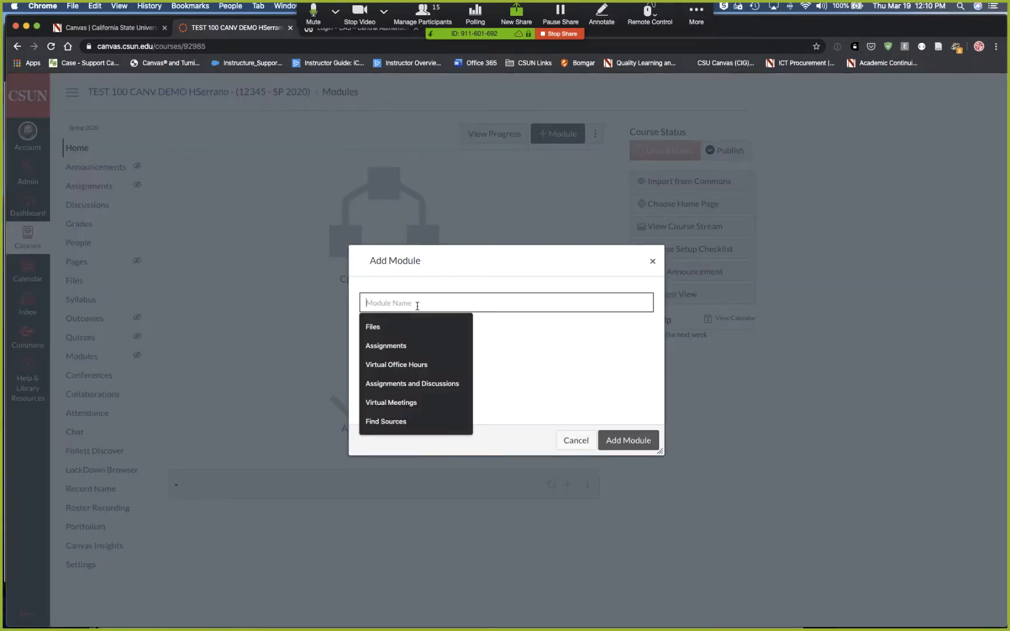
type("Files")
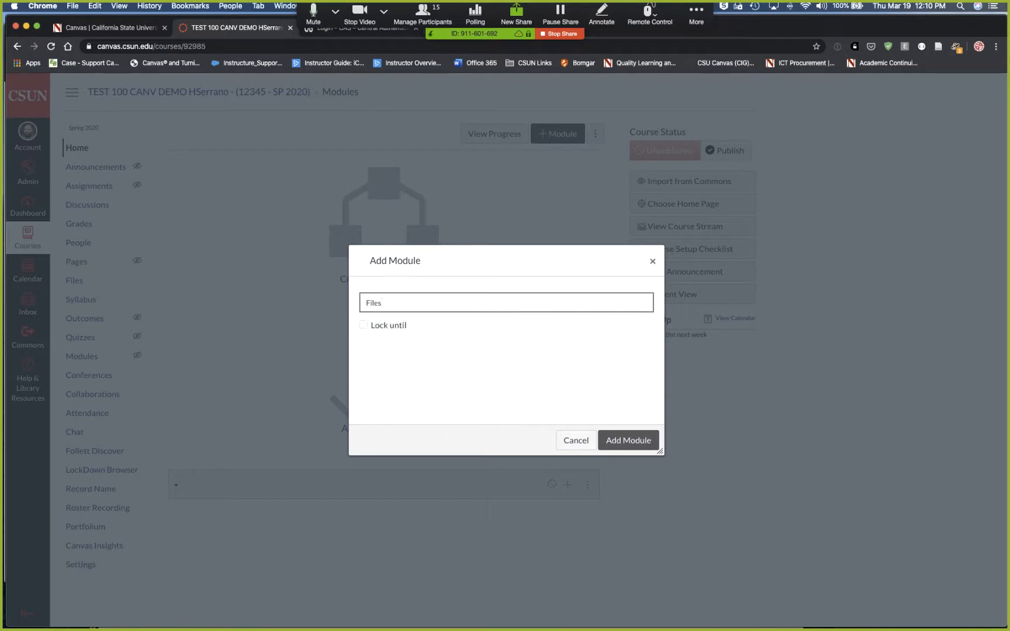
left_click(623, 443)
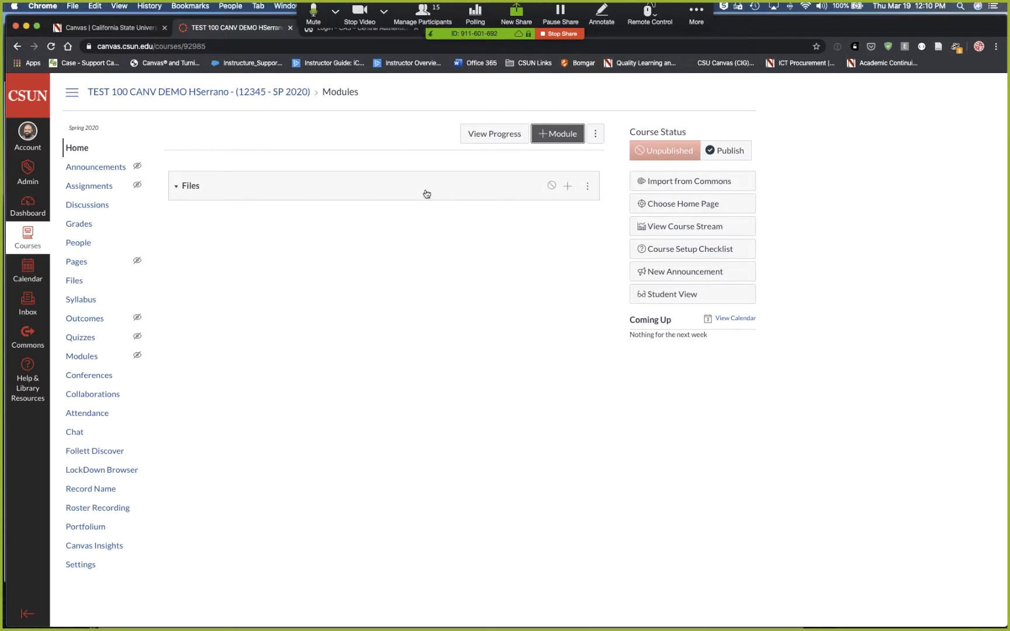
Step: Add all four uploaded course files to the Files module as File items without indentation
left_click(567, 186)
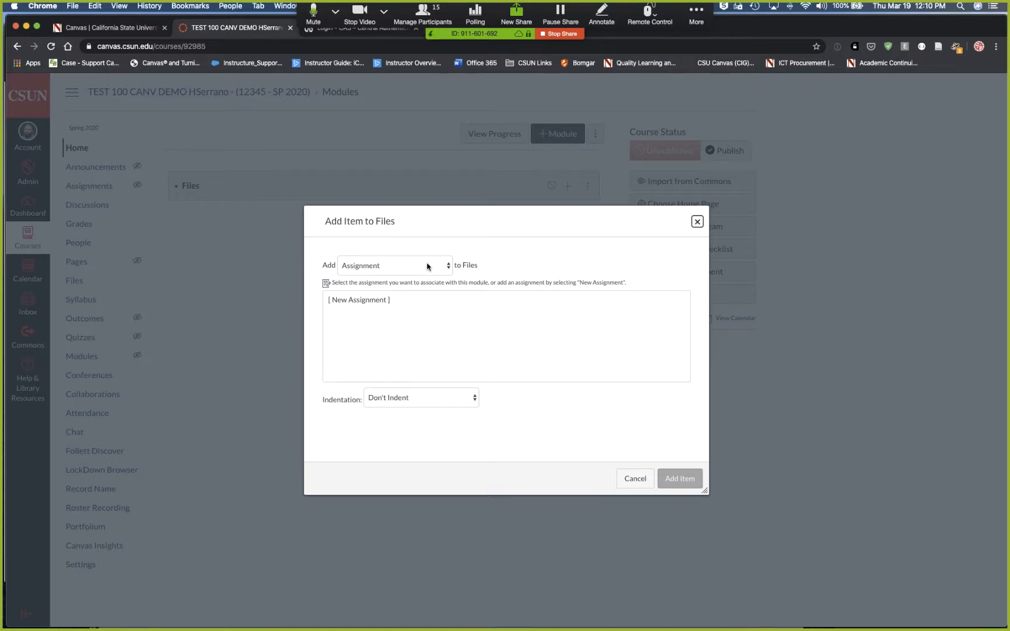
left_click(432, 267)
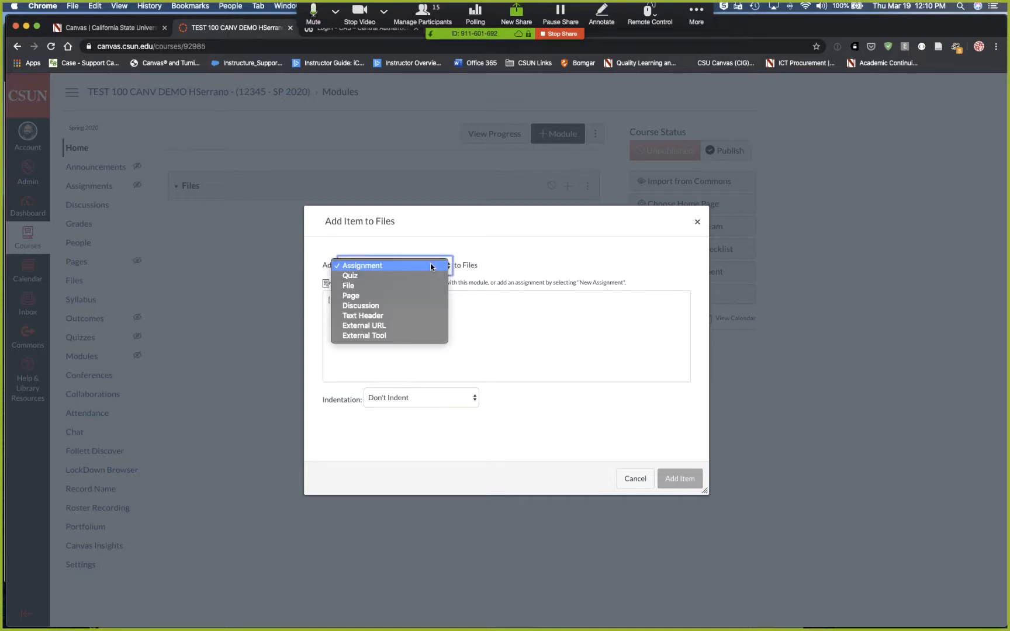
left_click(428, 287)
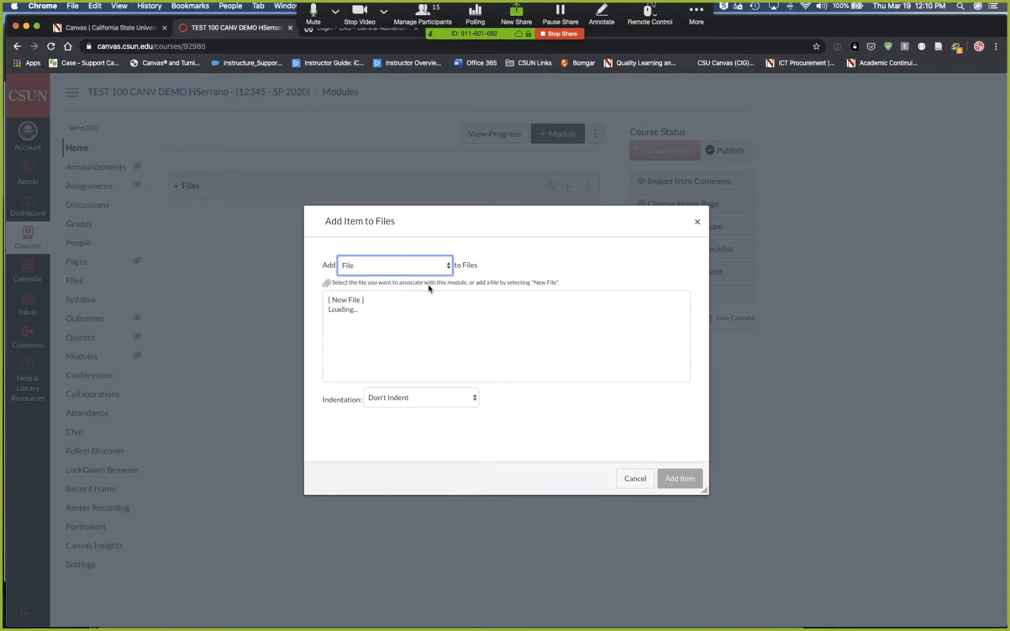
left_click(374, 320)
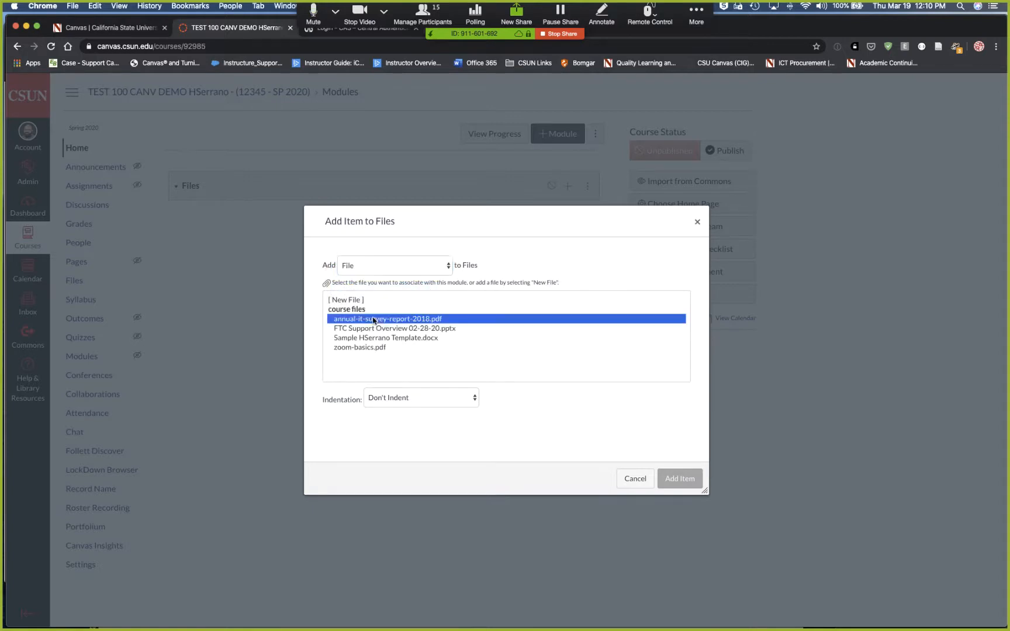
left_click(367, 348, "shift")
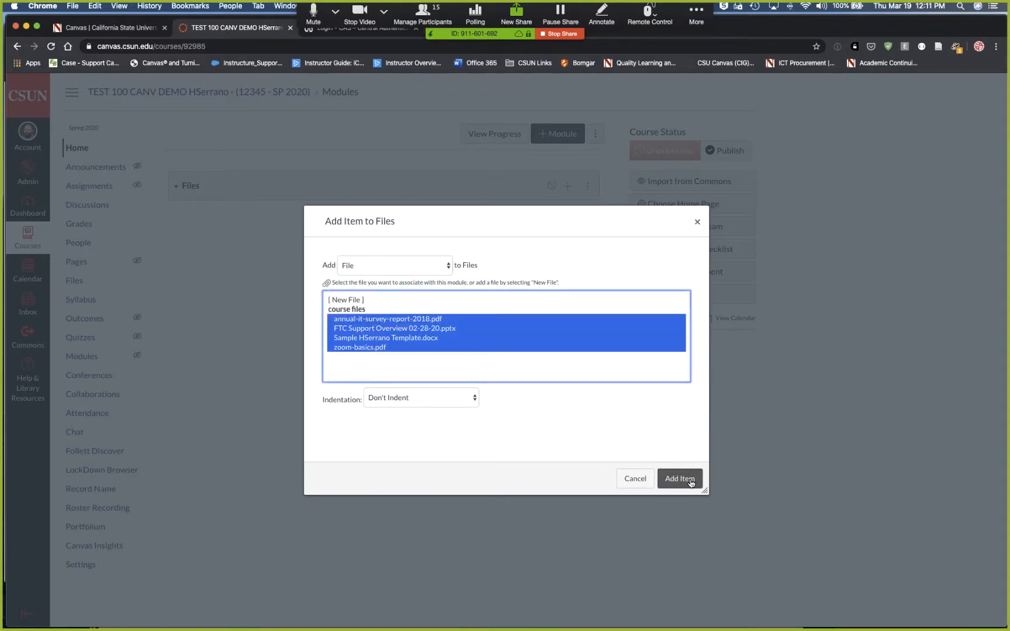
left_click(680, 479)
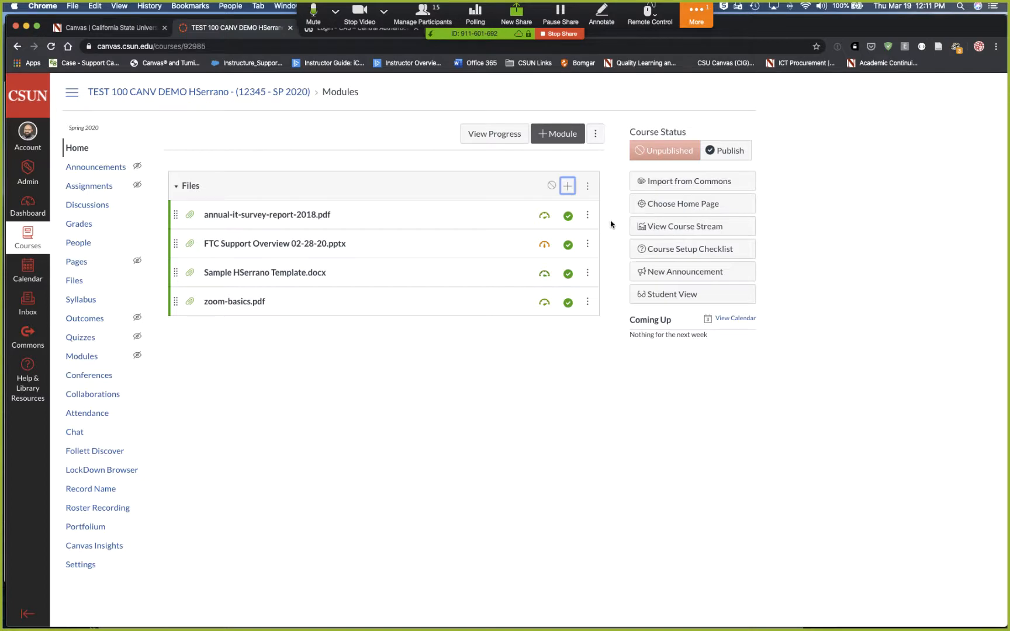
left_click(607, 229)
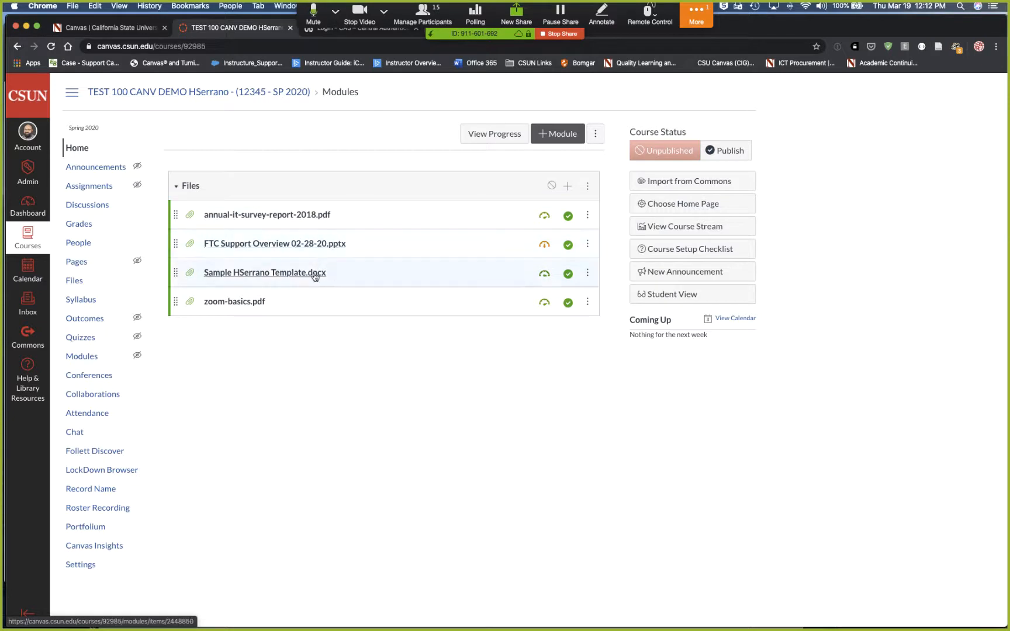
Step: Open zoom-basics.pdf from the Files module and look through the first pages of its preview
left_click(241, 302)
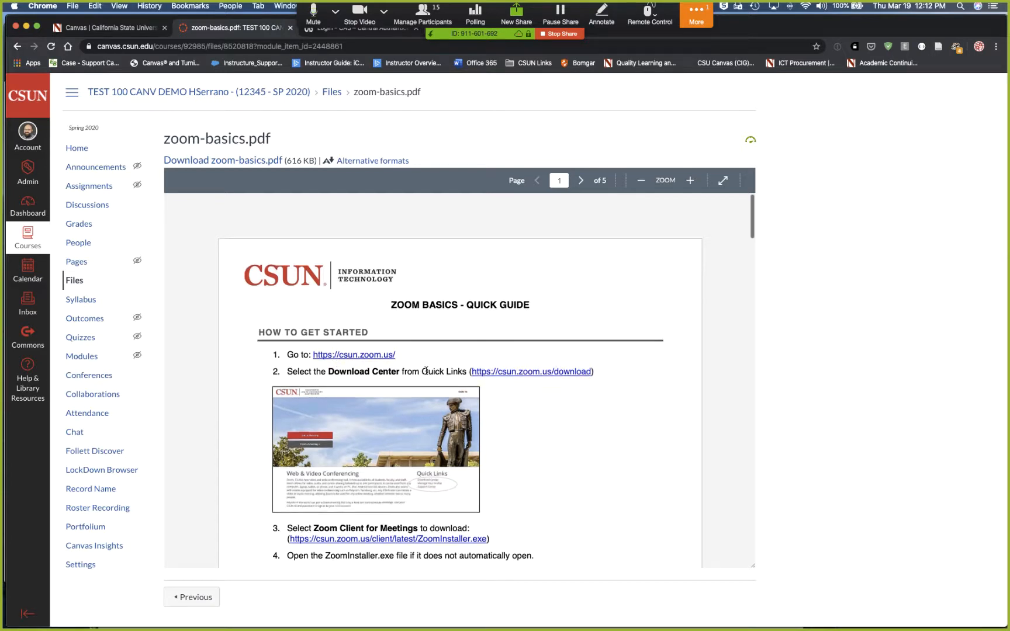
scroll(515, 351, "down", 2)
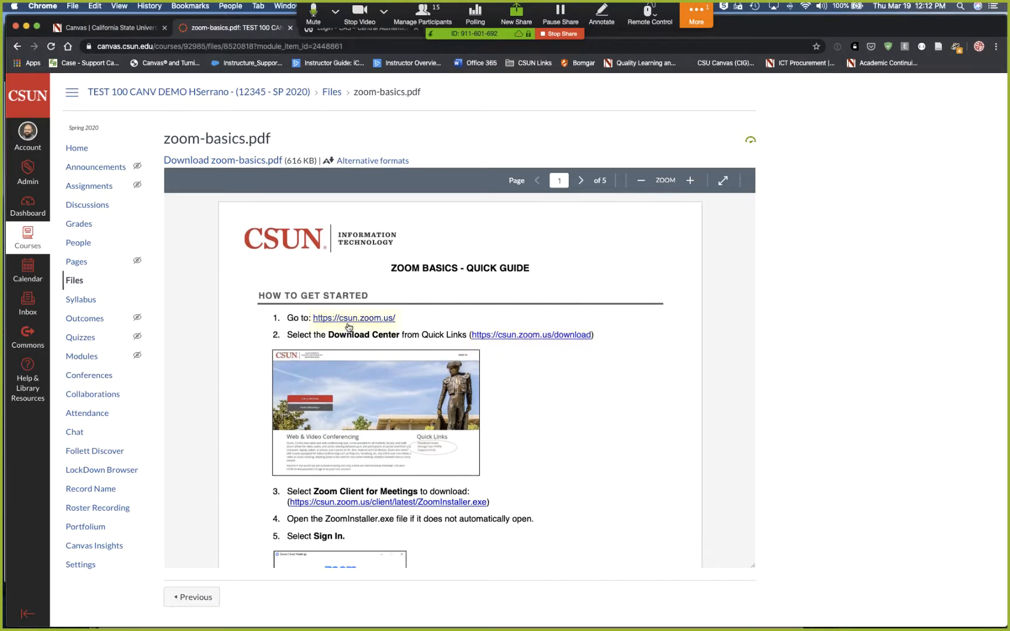
scroll(506, 408, "down", 8)
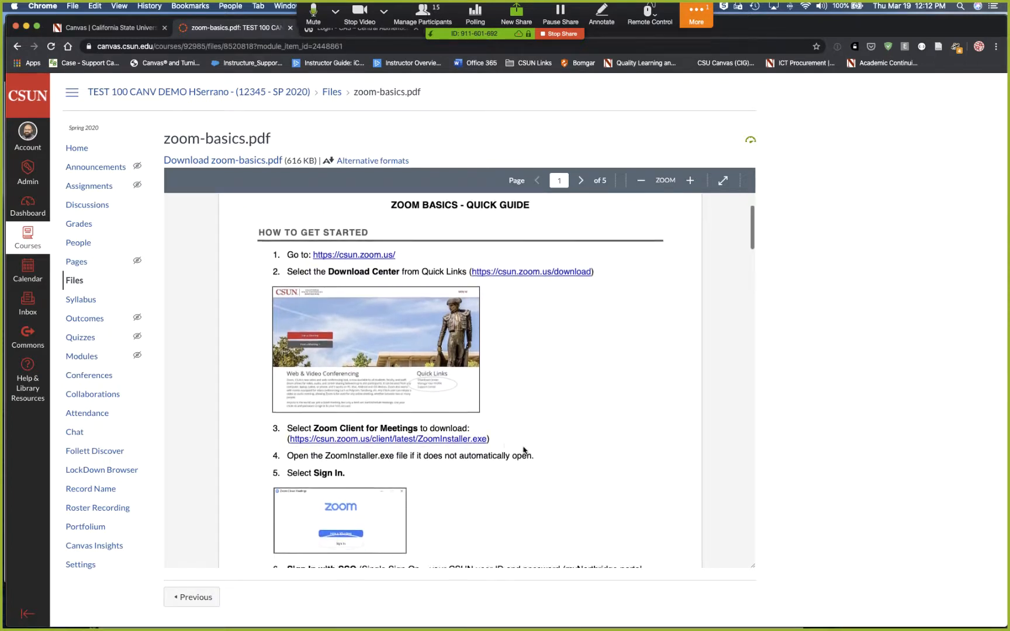
scroll(522, 451, "down", 6)
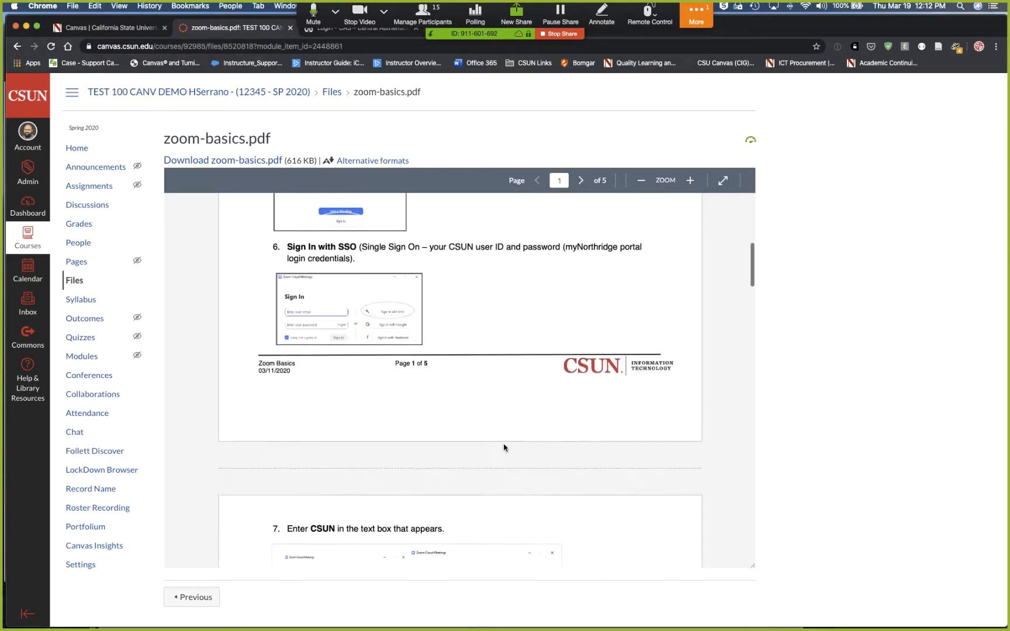
scroll(541, 428, "down", 3)
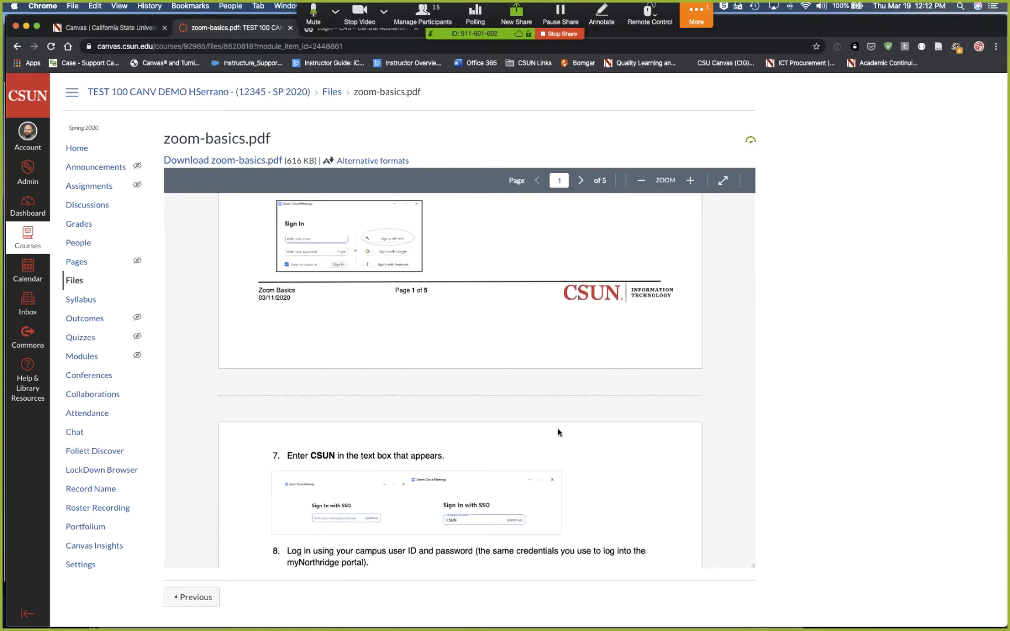
scroll(559, 433, "down", 4)
scroll(558, 432, "down", 2)
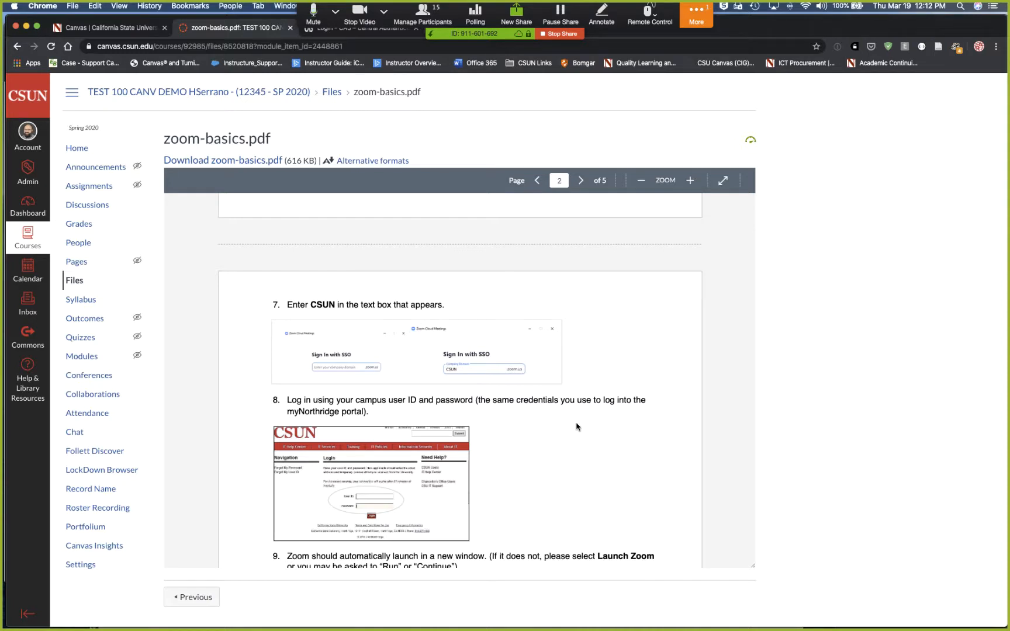
scroll(584, 377, "up", 5)
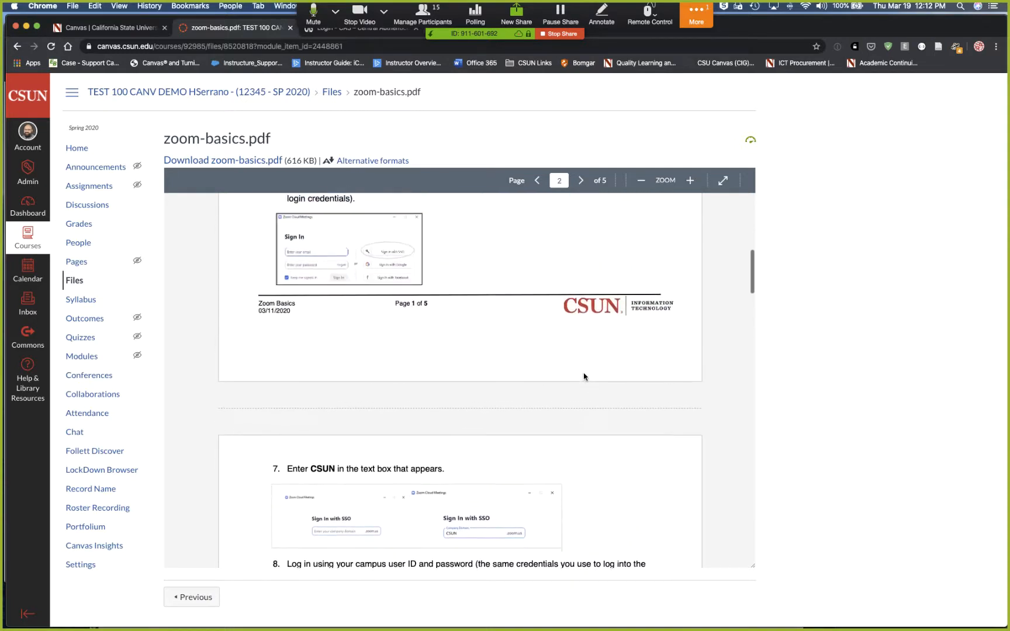
scroll(584, 377, "up", 10)
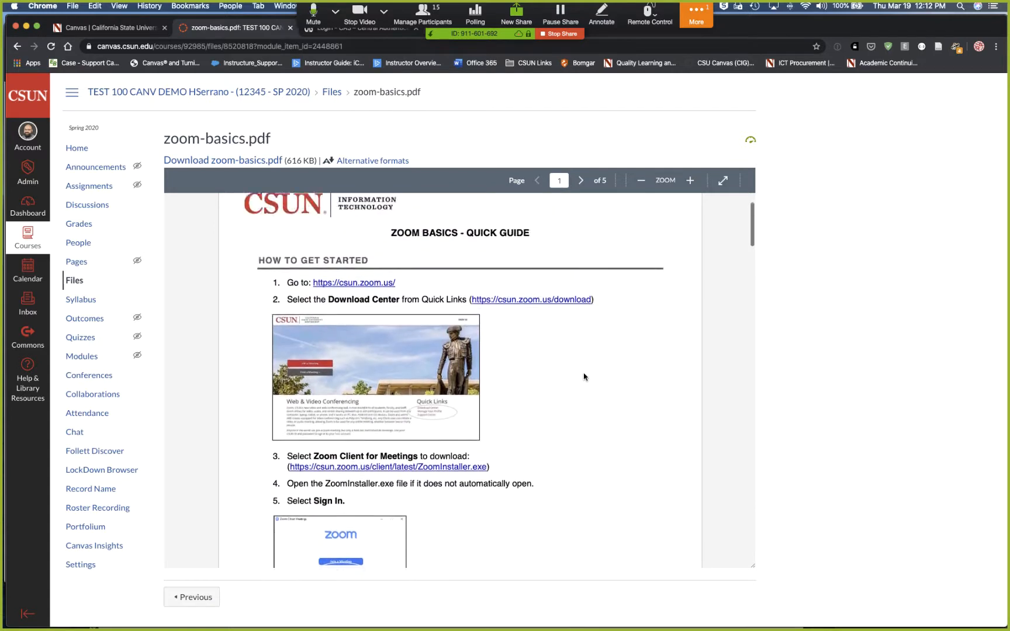
scroll(584, 377, "up", 2)
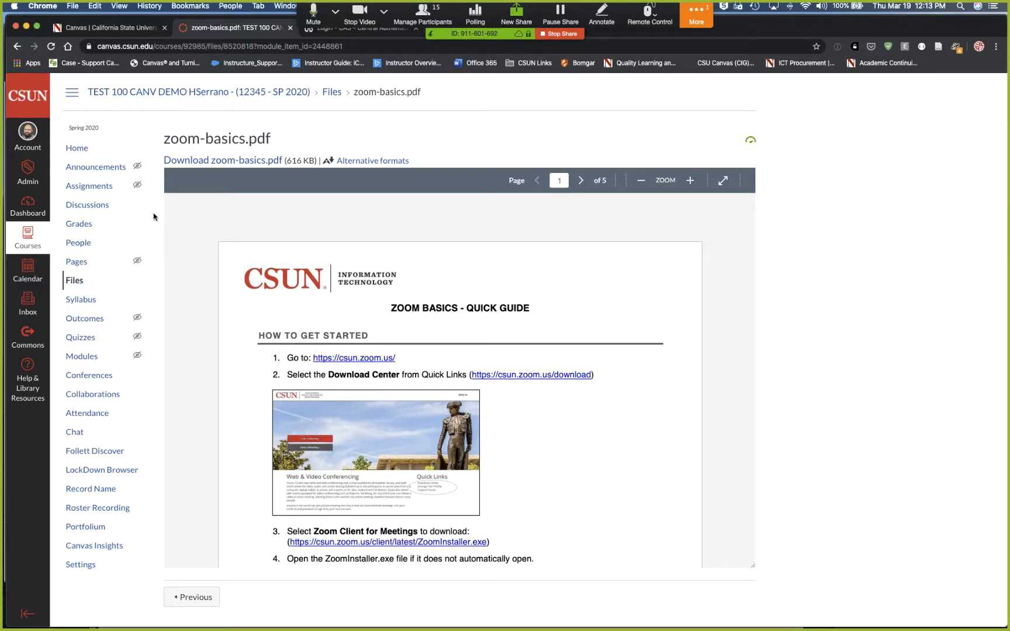
Step: Create a new course assignment named "Sample Assignment 1" with the description "Please upload a file summarizing ...."
left_click(97, 192)
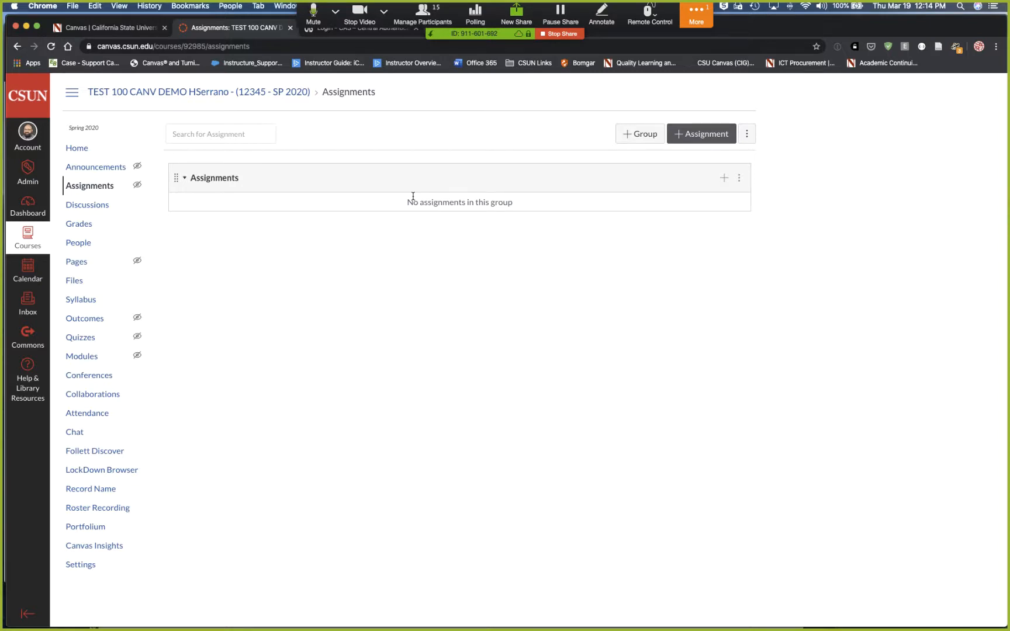
left_click(701, 140)
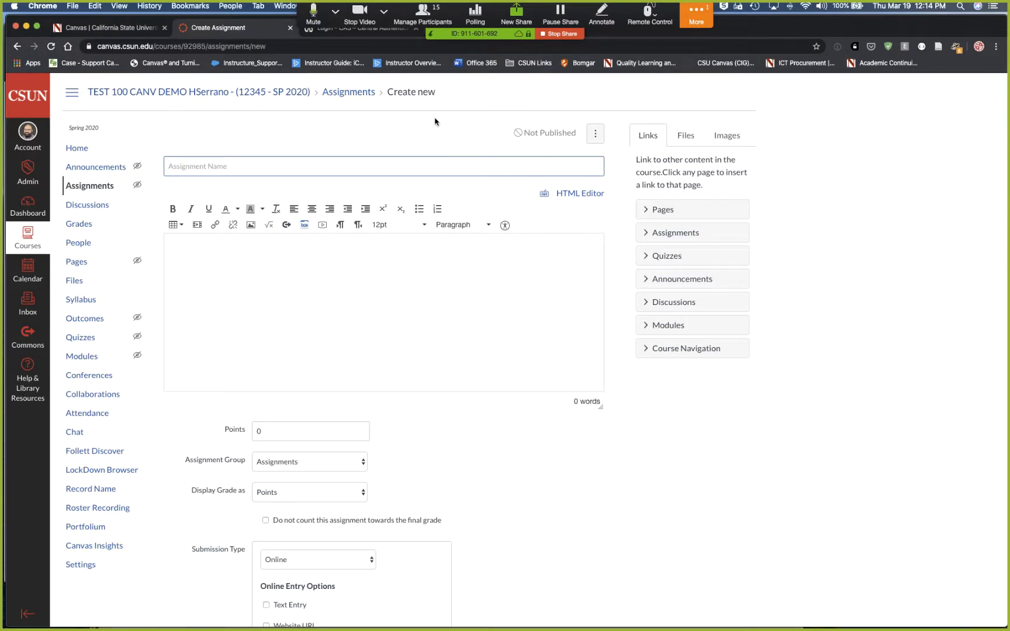
type("Sample Assignment 1")
left_click(313, 261)
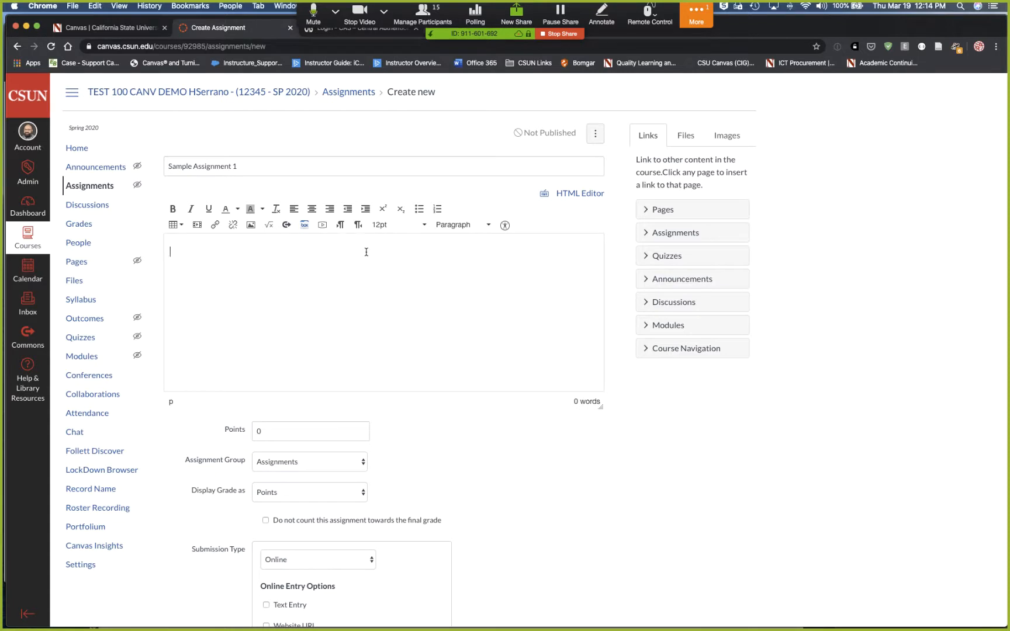
type("Please upload a file sumamarizing ....")
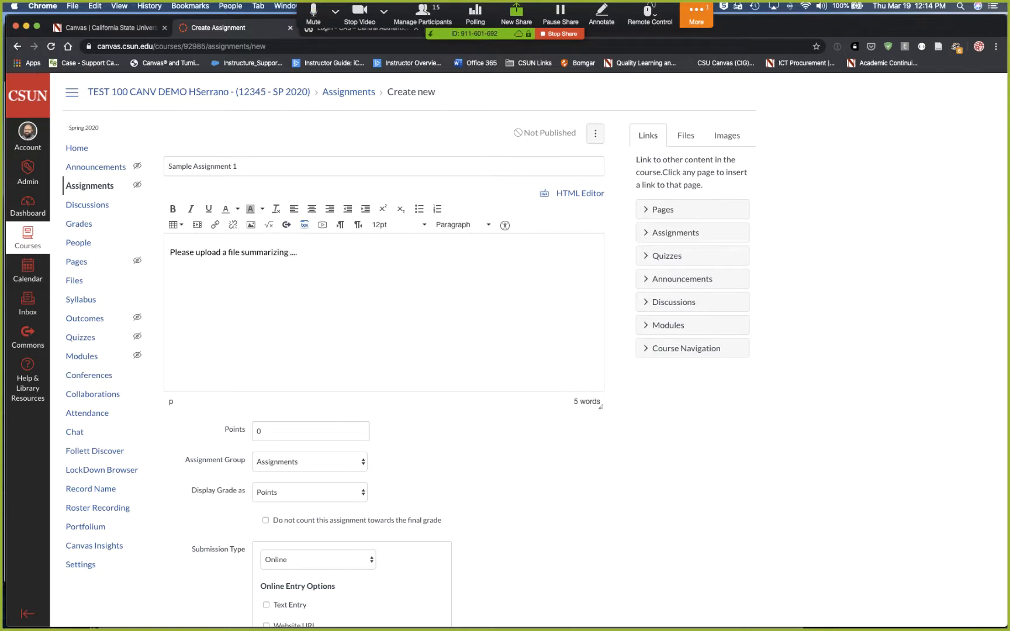
Step: Set the assignment's points to 10
scroll(393, 331, "down", 3)
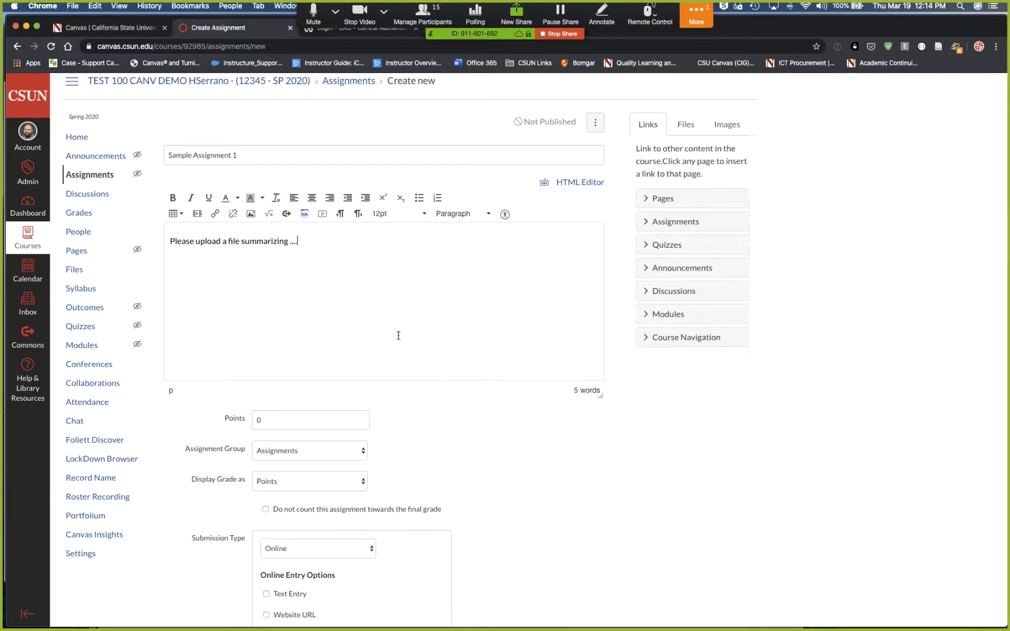
left_click(300, 340)
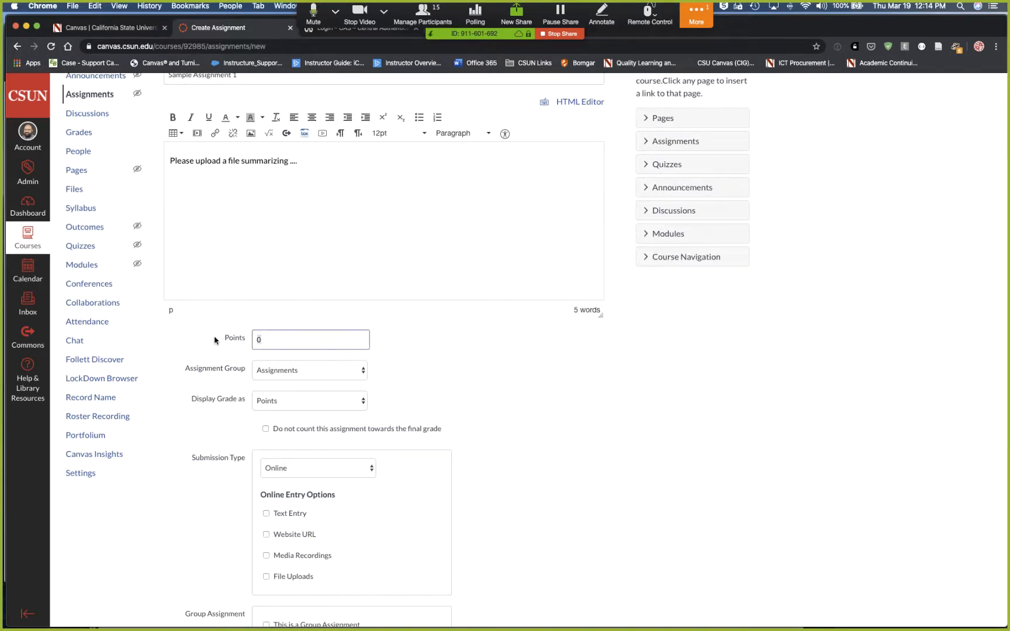
type("1")
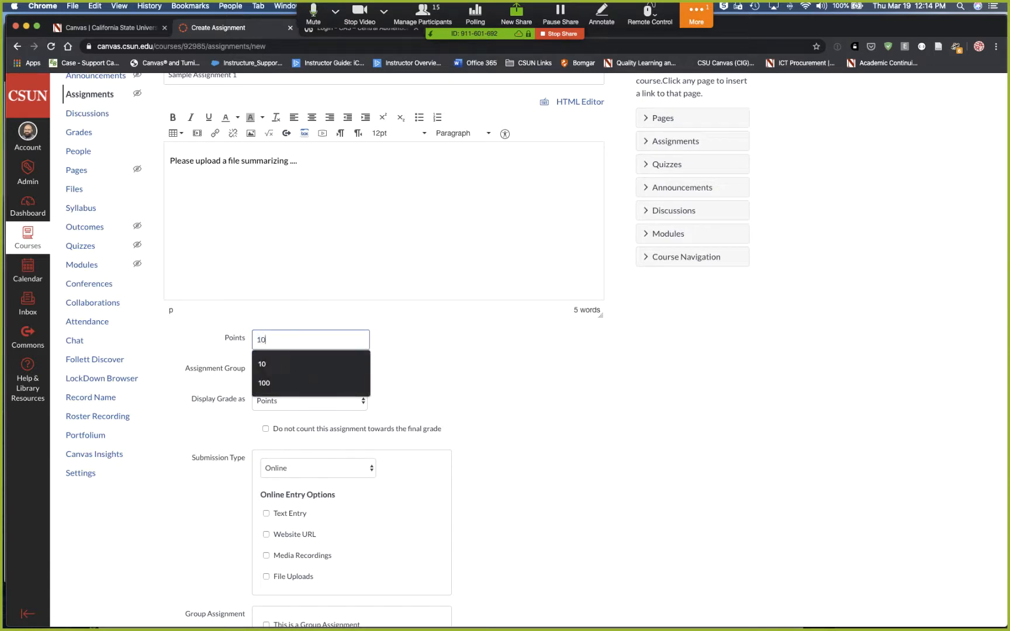
left_click(332, 361)
Step: Keep the assignment's submission type as Online and allow File Uploads as the entry option
scroll(446, 363, "down", 2)
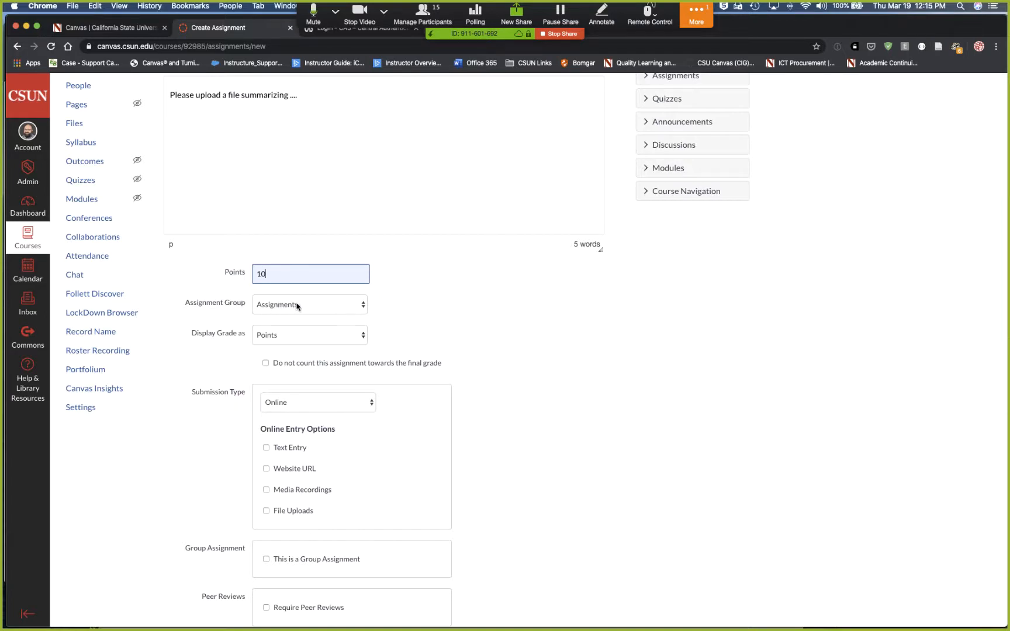
scroll(297, 305, "down", 2)
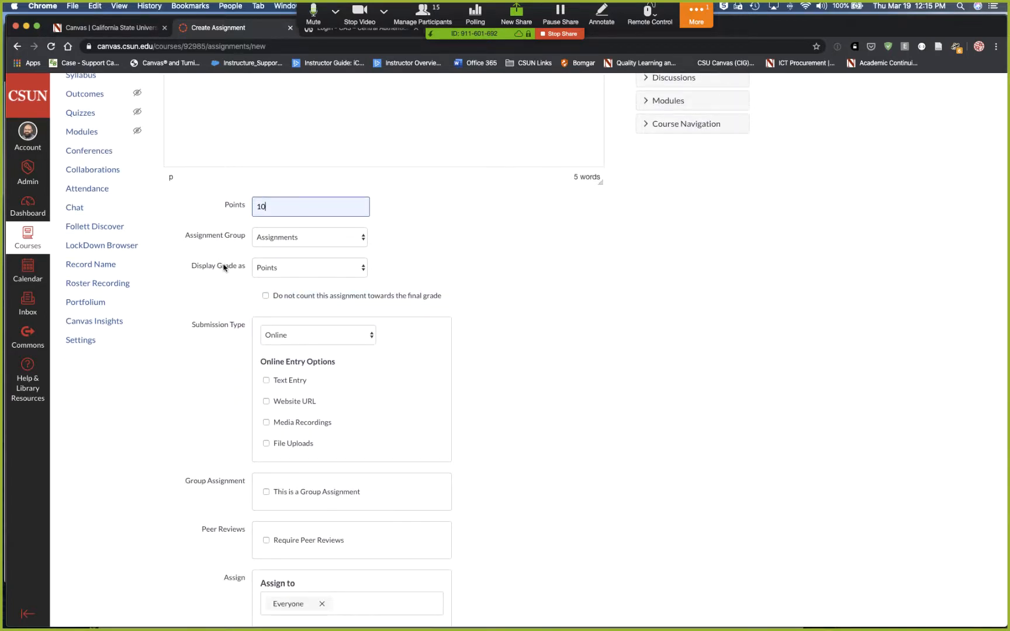
scroll(289, 268, "down", 2)
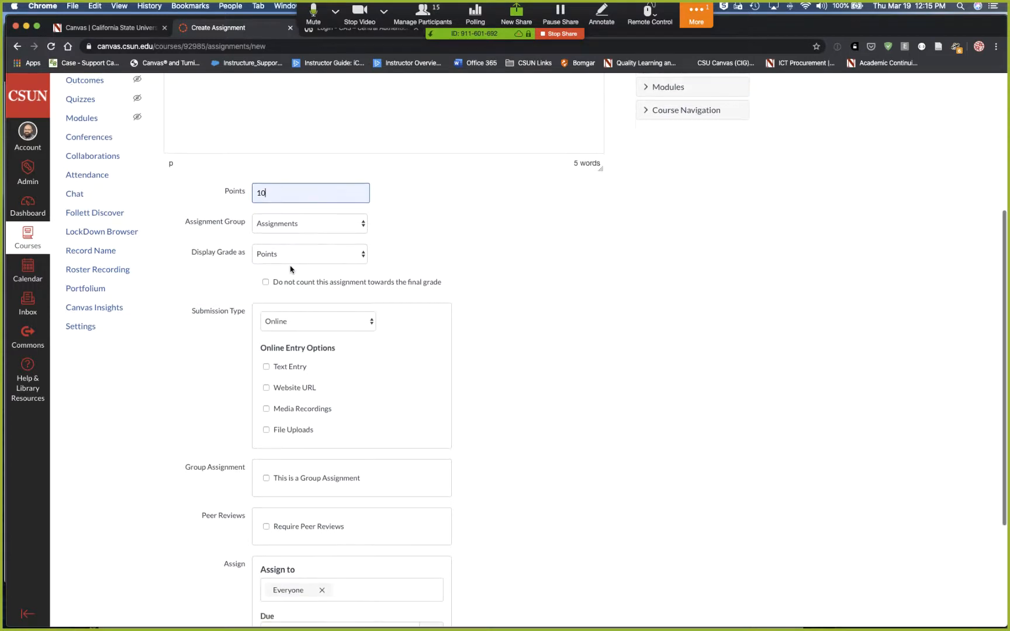
scroll(199, 268, "down", 2)
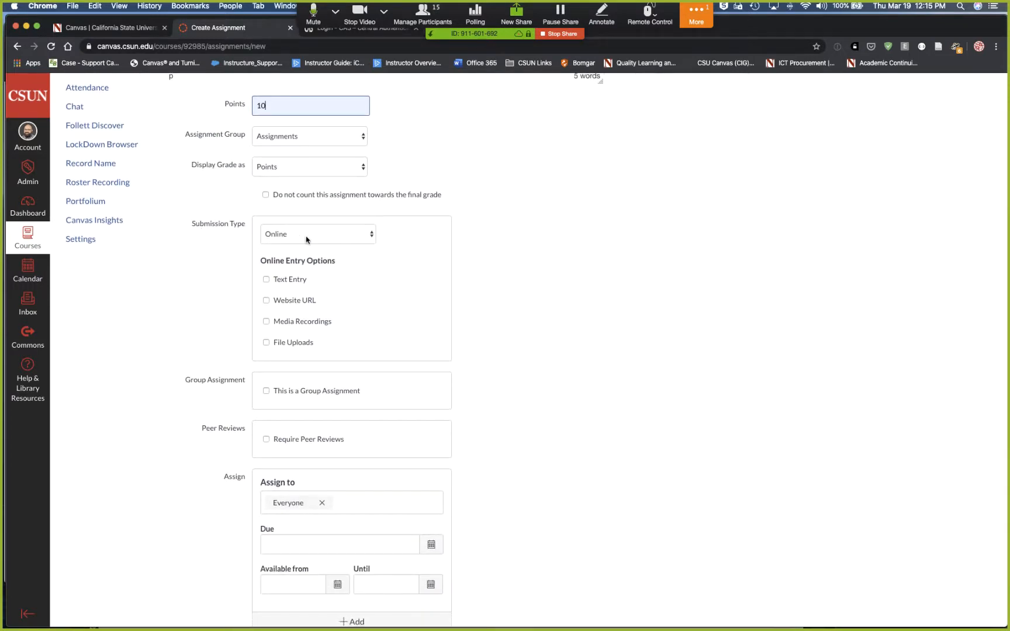
left_click(330, 238)
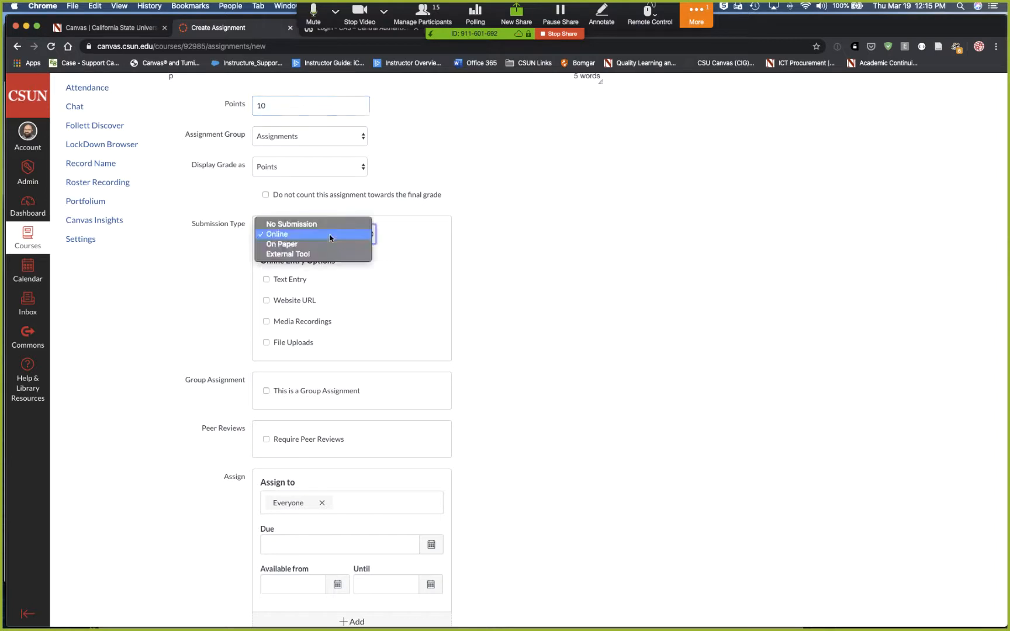
left_click(361, 235)
scroll(344, 264, "down", 2)
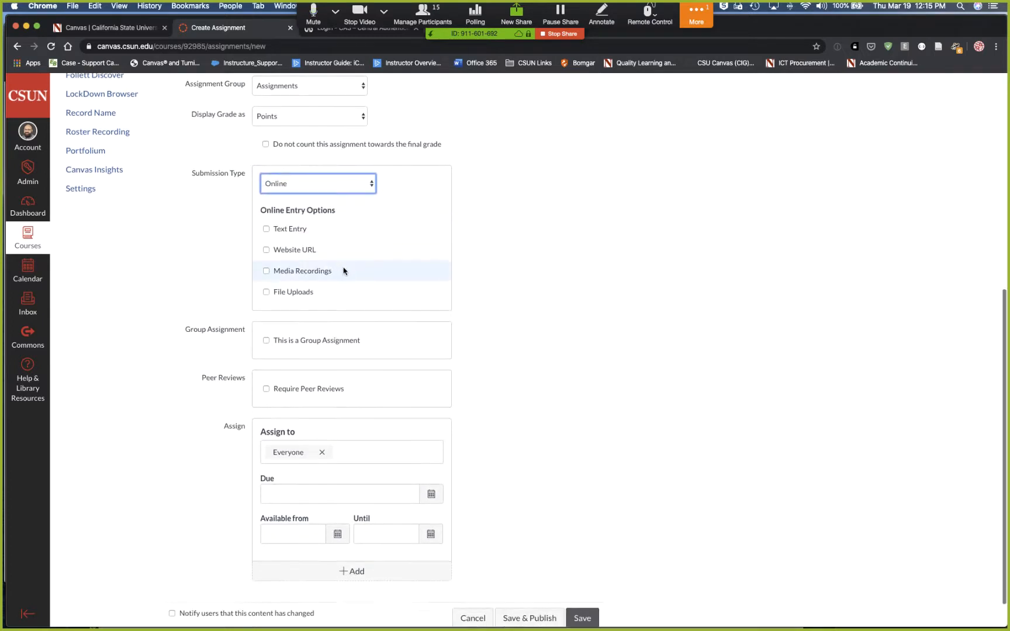
left_click(267, 294)
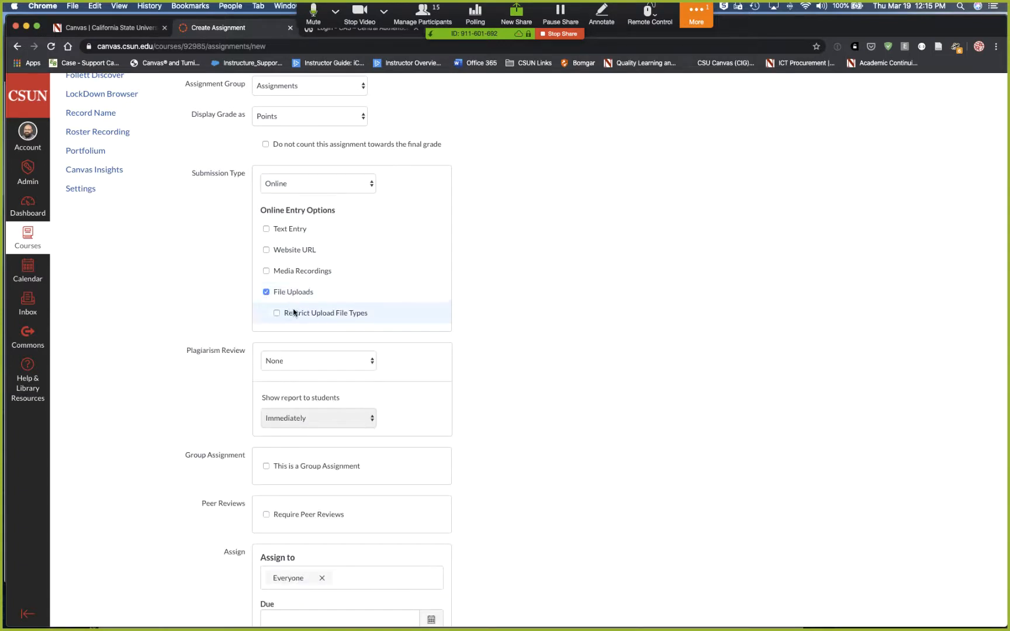
Step: Restrict the assignment's upload file types to .doc, .docx, .pdf
scroll(327, 316, "down", 1)
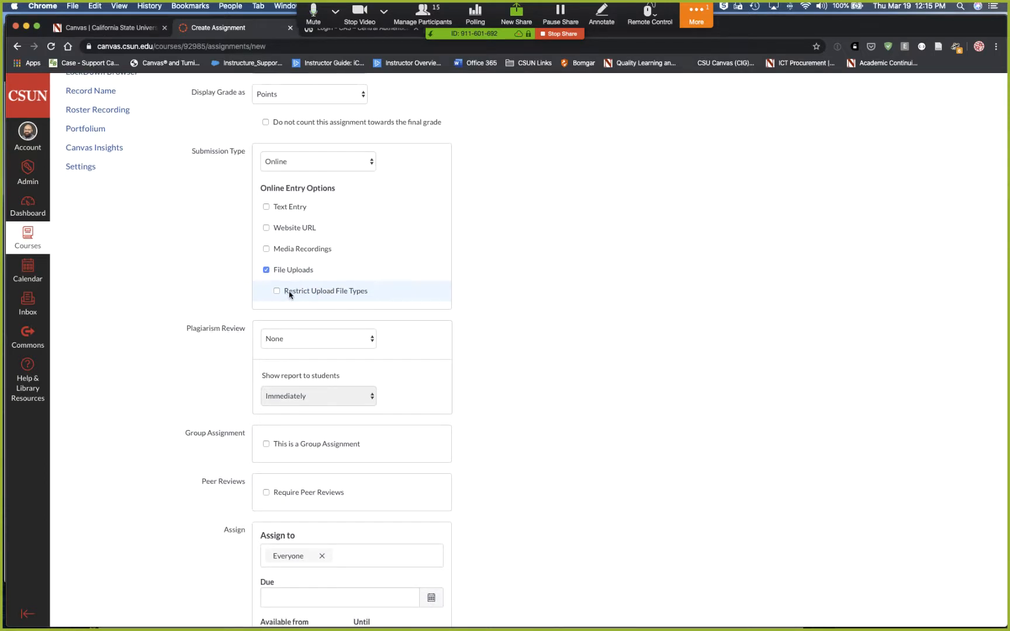
scroll(276, 294, "down", 1)
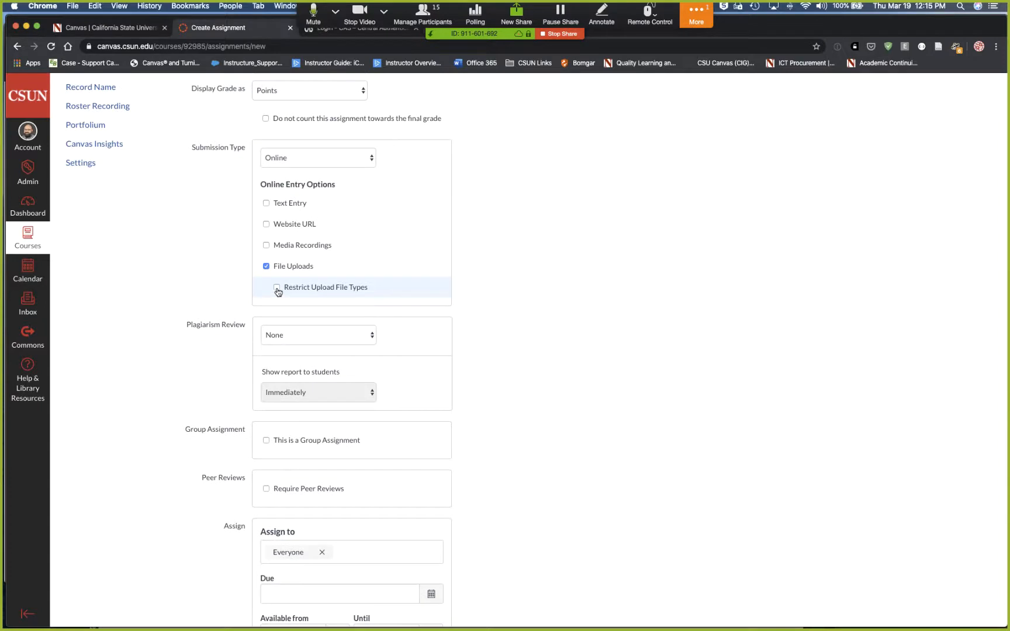
left_click(278, 289)
left_click(309, 310)
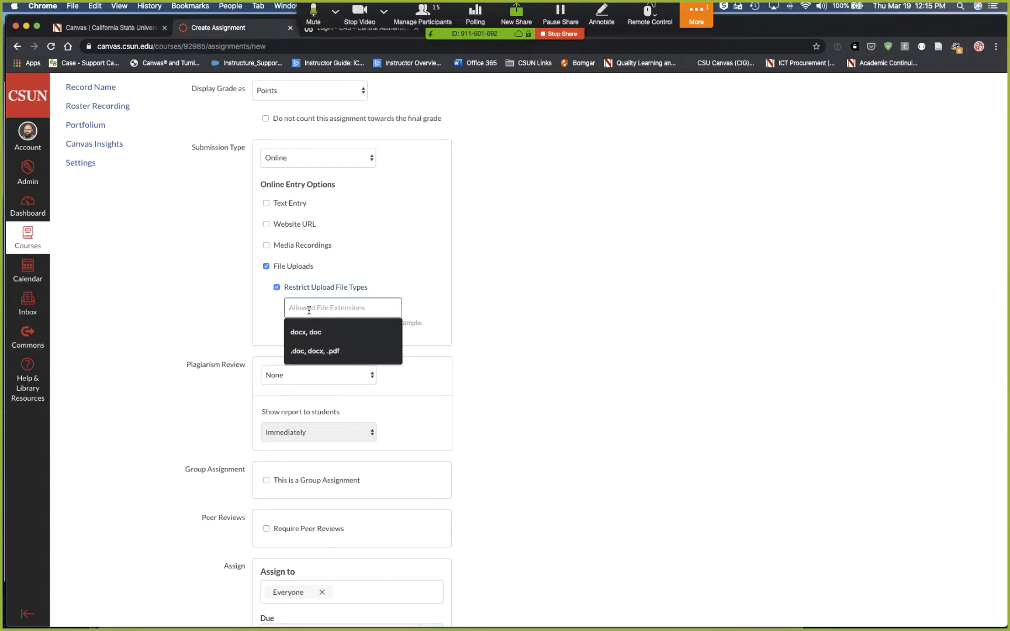
type(".d")
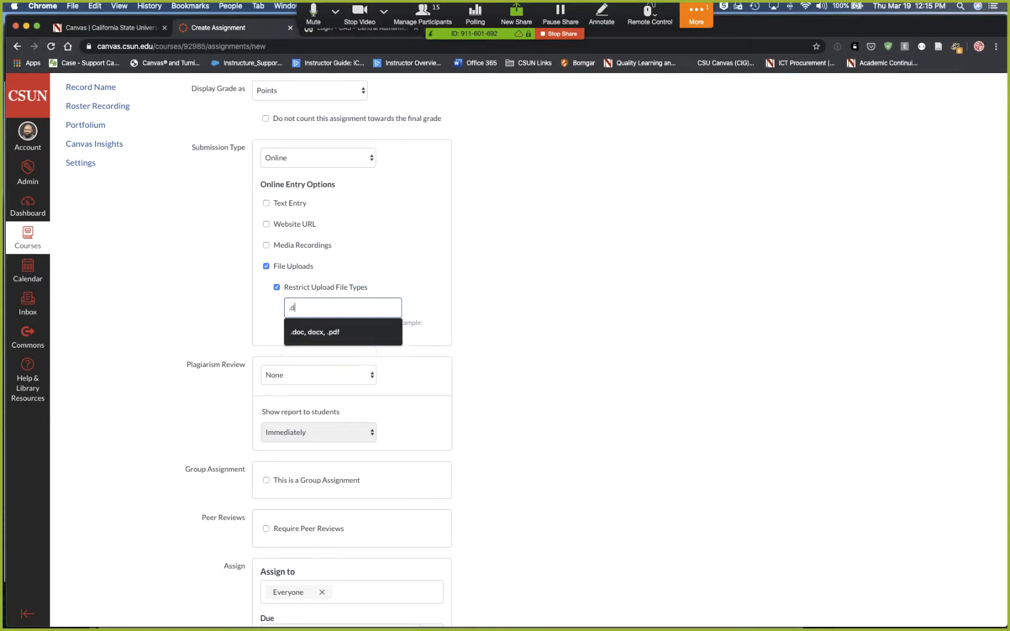
type("ocx,")
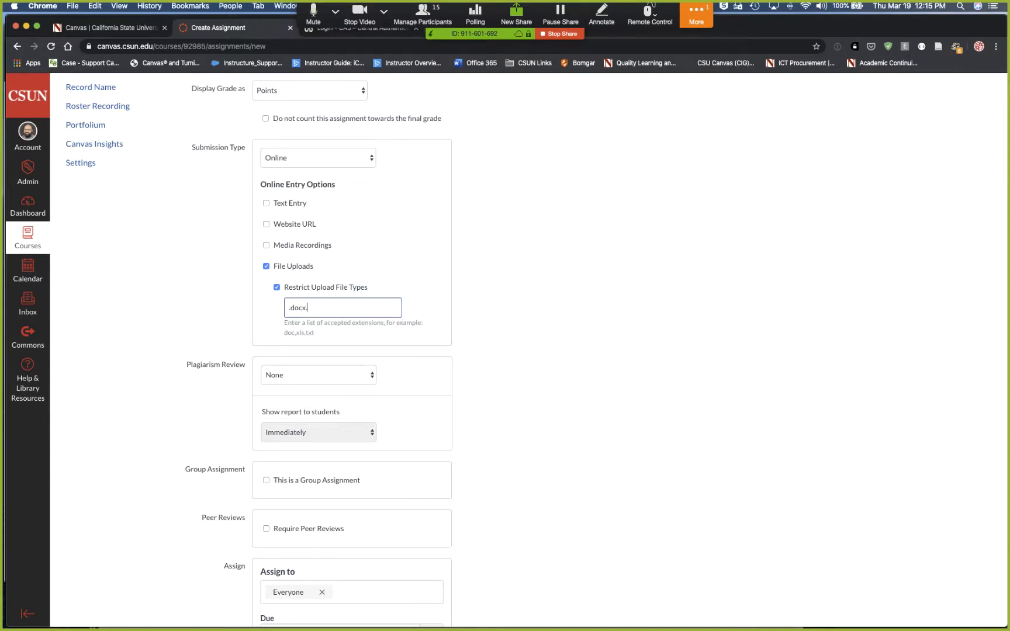
type(".")
key("BackSpace")
key("BackSpace")
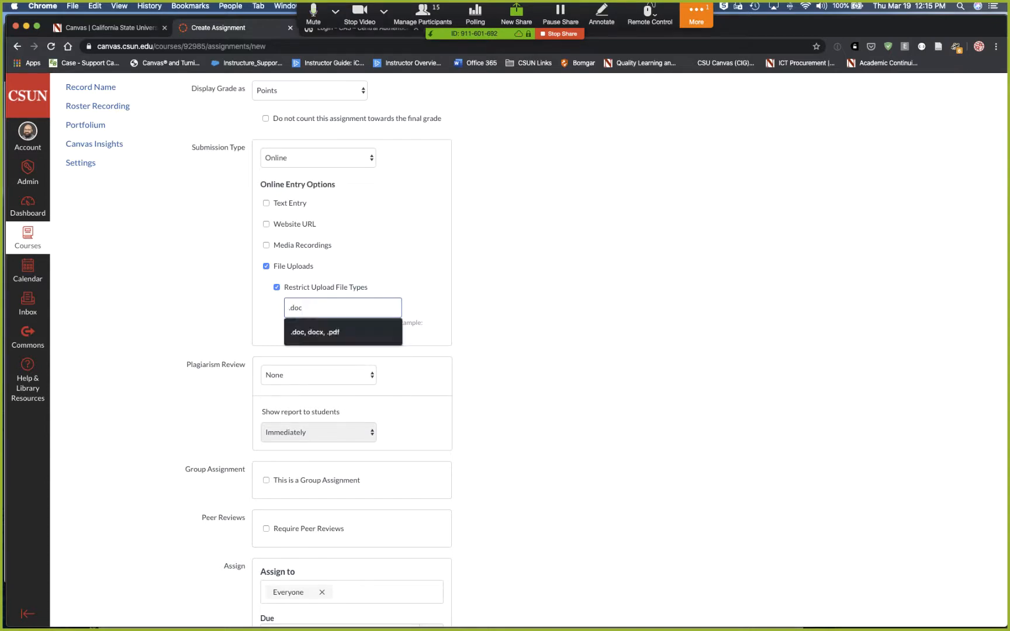
type(", .docx, .pdf")
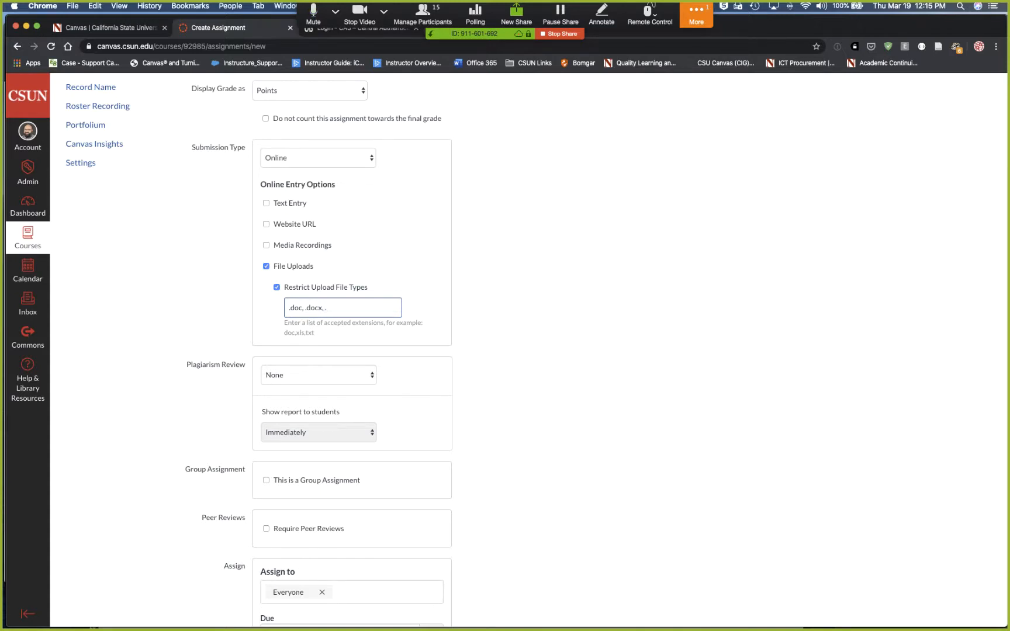
left_click(534, 341)
Step: Set the assignment's due date for Everyone to March 27, 2020
scroll(535, 365, "down", 2)
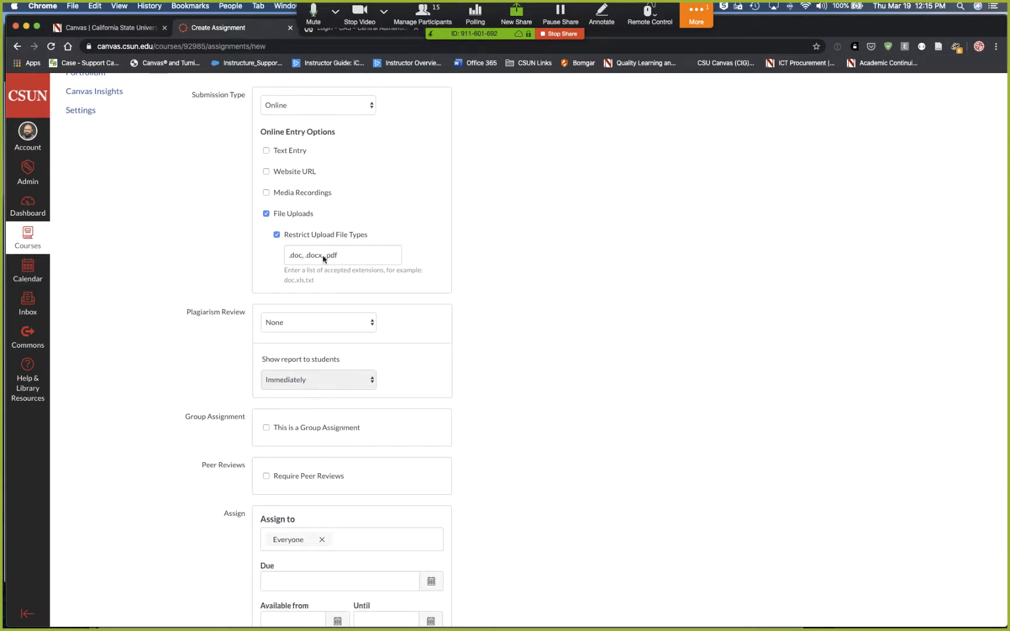
scroll(477, 355, "down", 2)
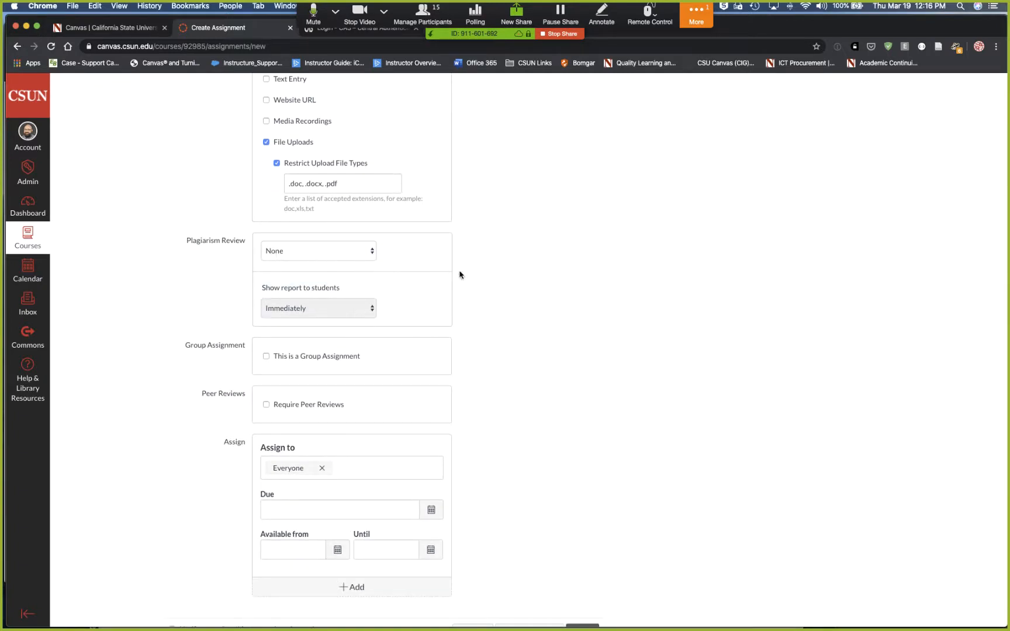
scroll(517, 439, "down", 2)
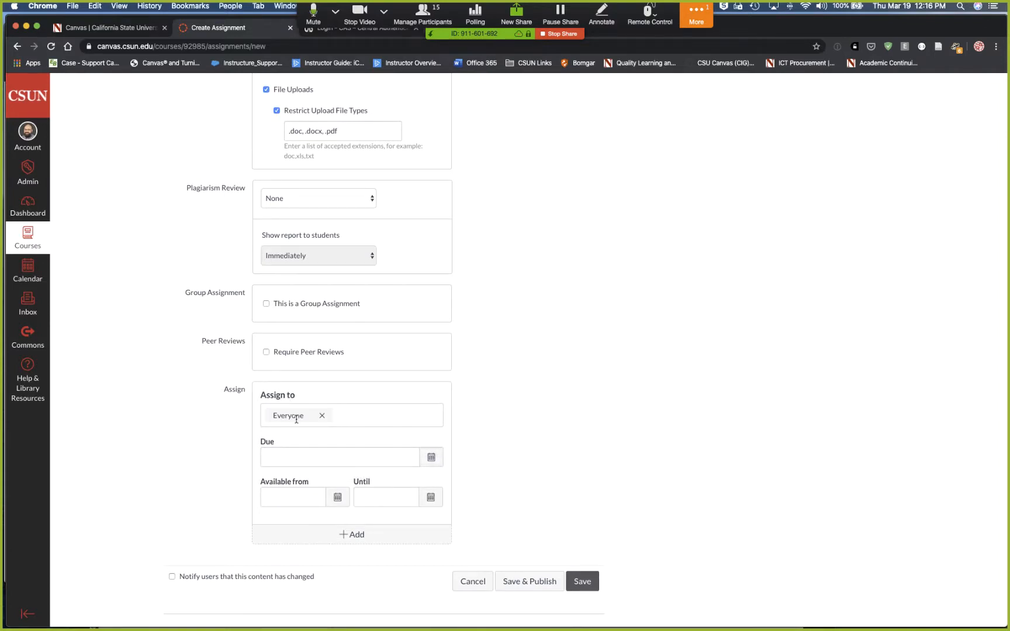
left_click(438, 462)
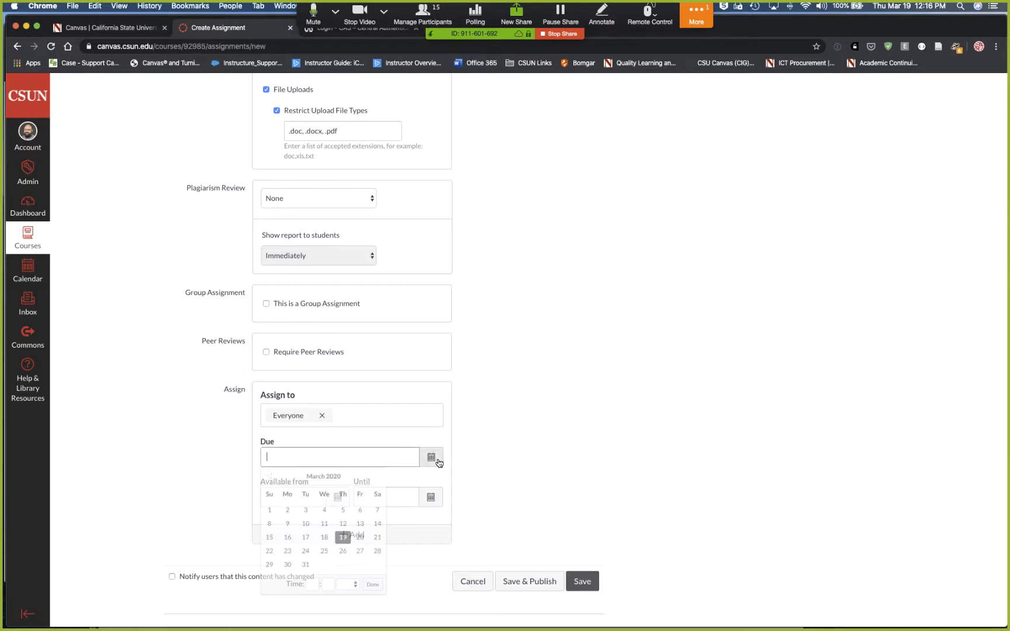
left_click(360, 553)
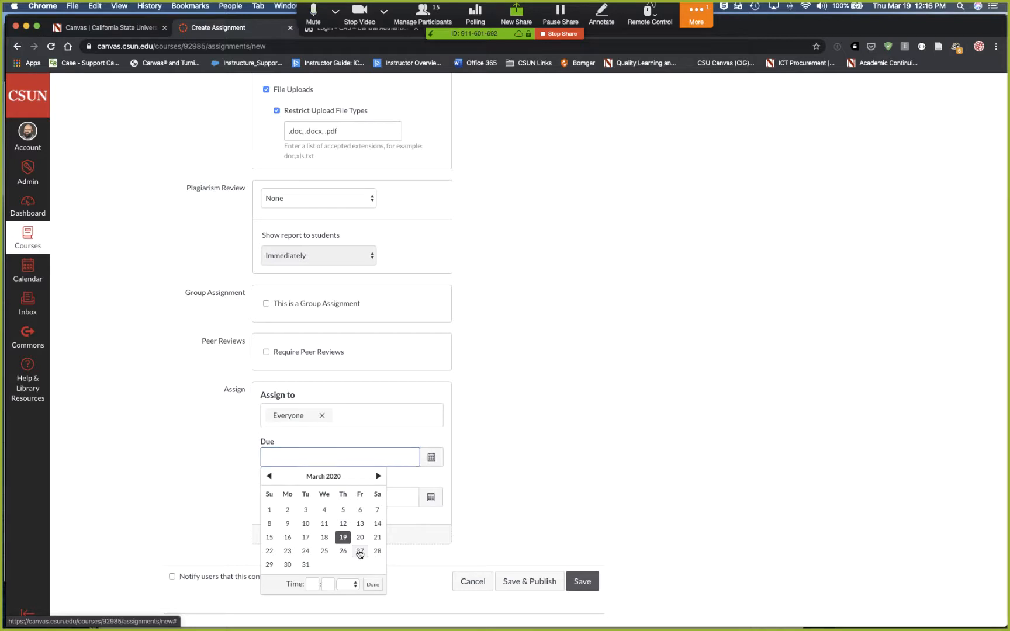
Step: Make the assignment available from March 19 until March 29, 2020
scroll(512, 493, "down", 1)
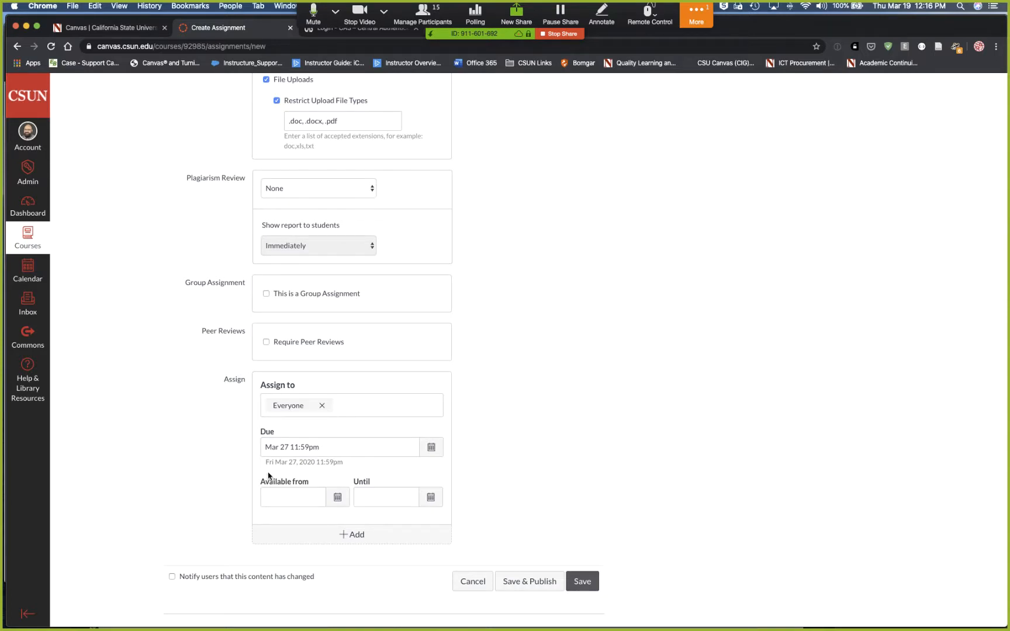
left_click(337, 497)
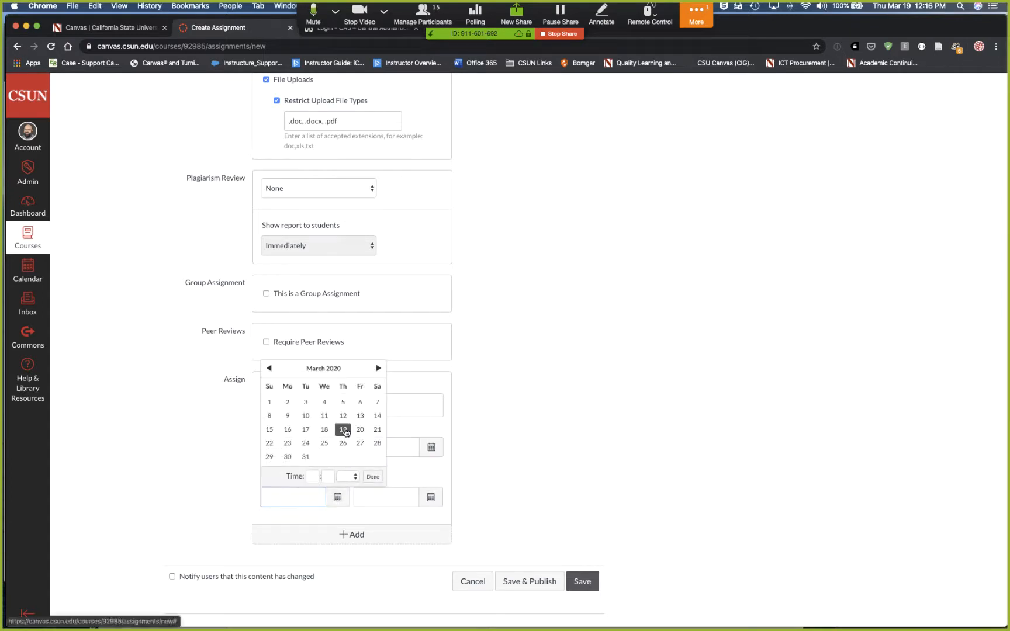
left_click(344, 430)
left_click(566, 478)
scroll(566, 478, "down", 1)
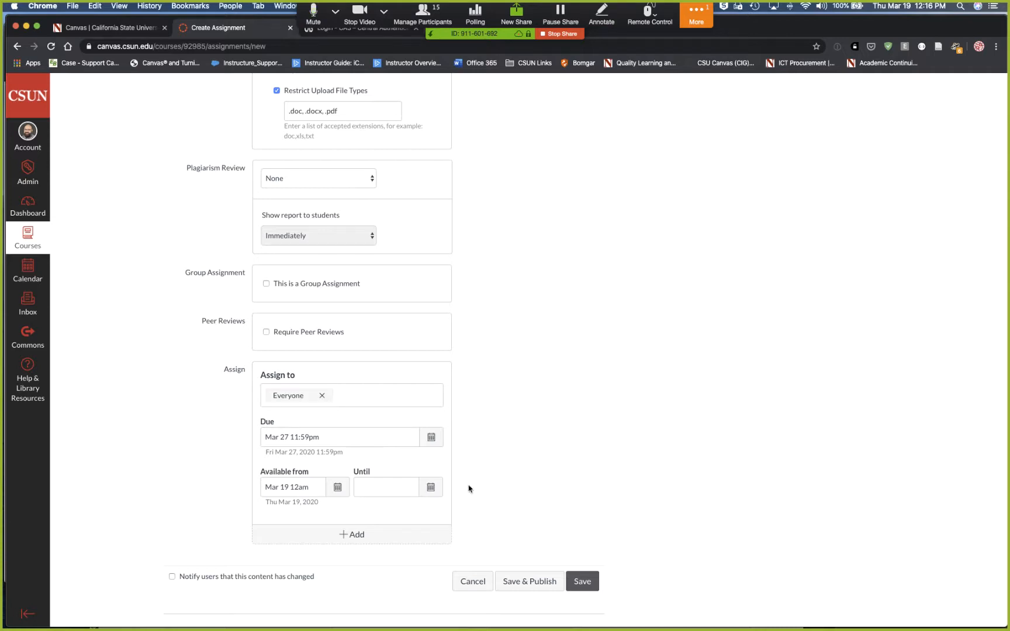
left_click(432, 489)
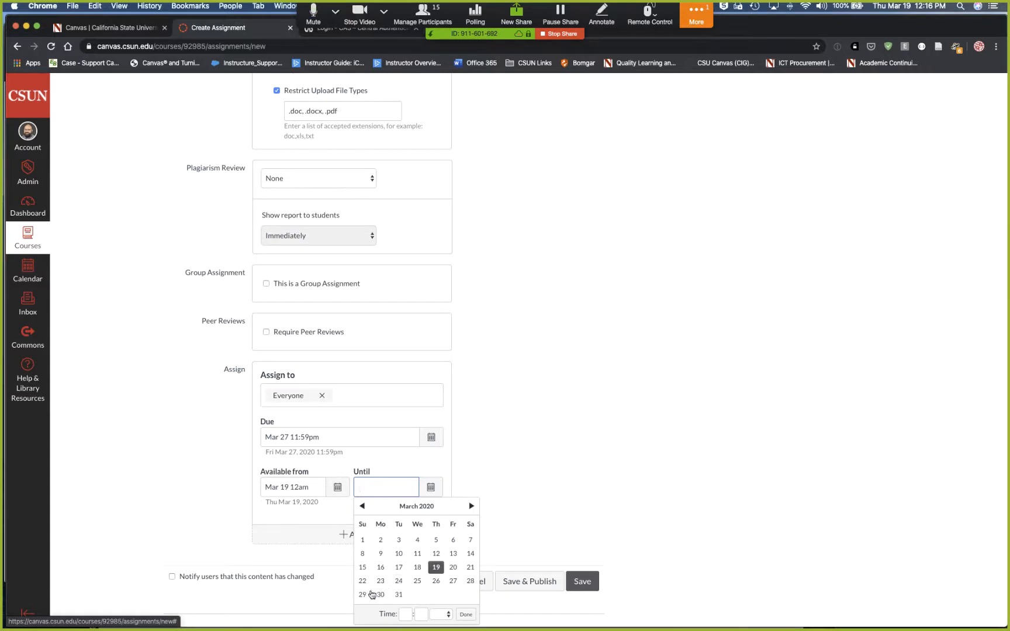
left_click(363, 595)
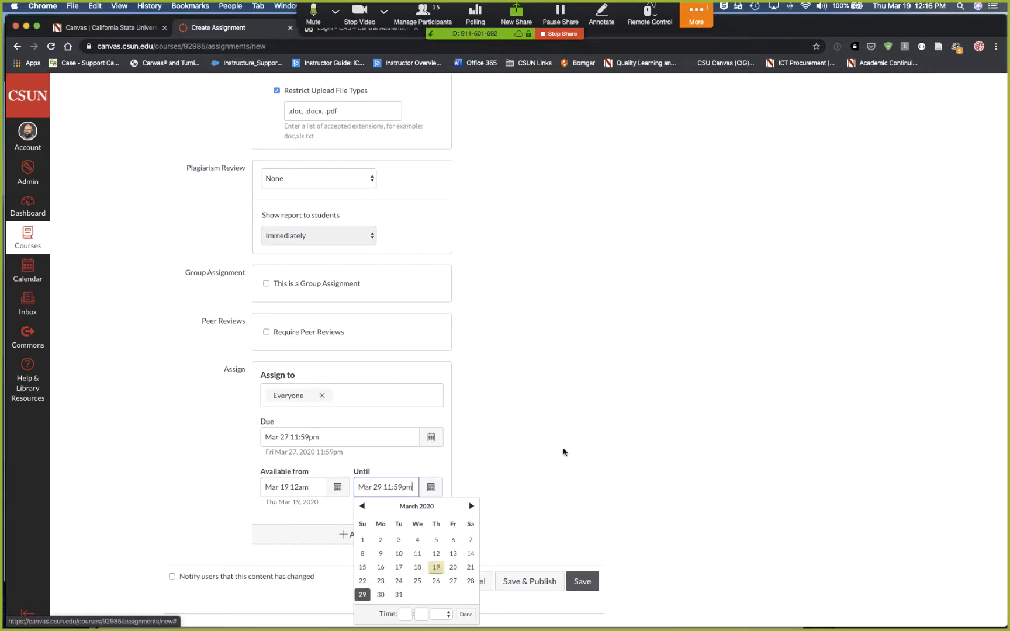
left_click(599, 469)
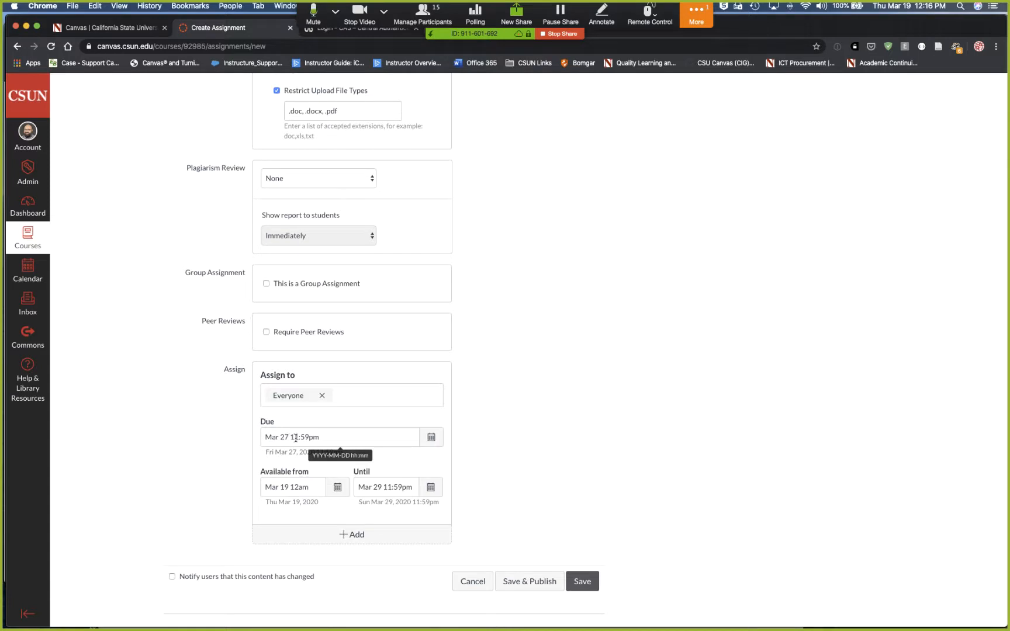
Step: Check the due and until dates, and save and publish Sample Assignment 1
left_click(279, 438)
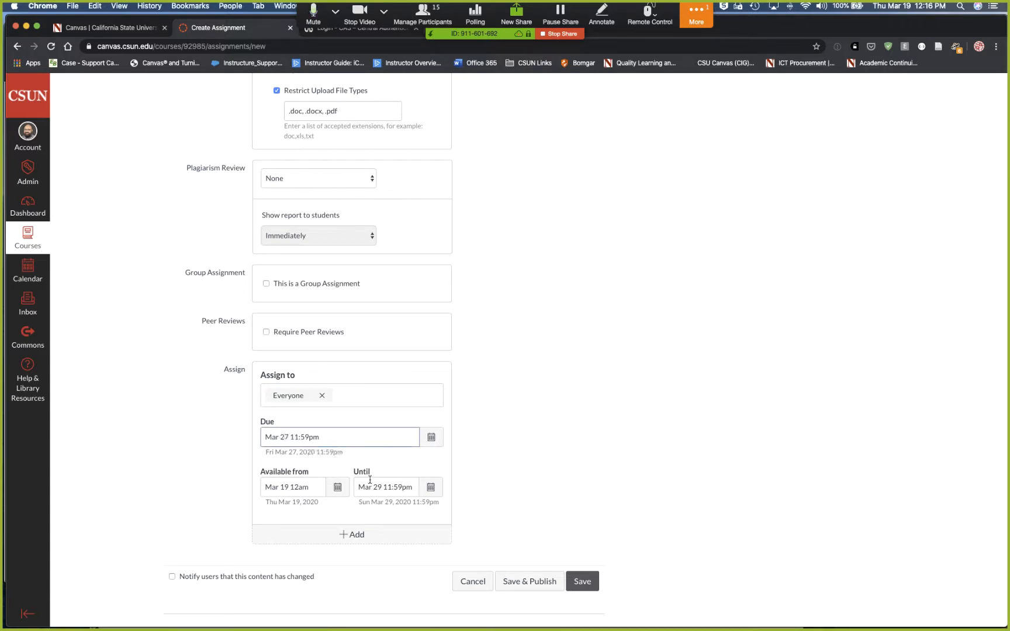
left_click(387, 487)
left_click(542, 485)
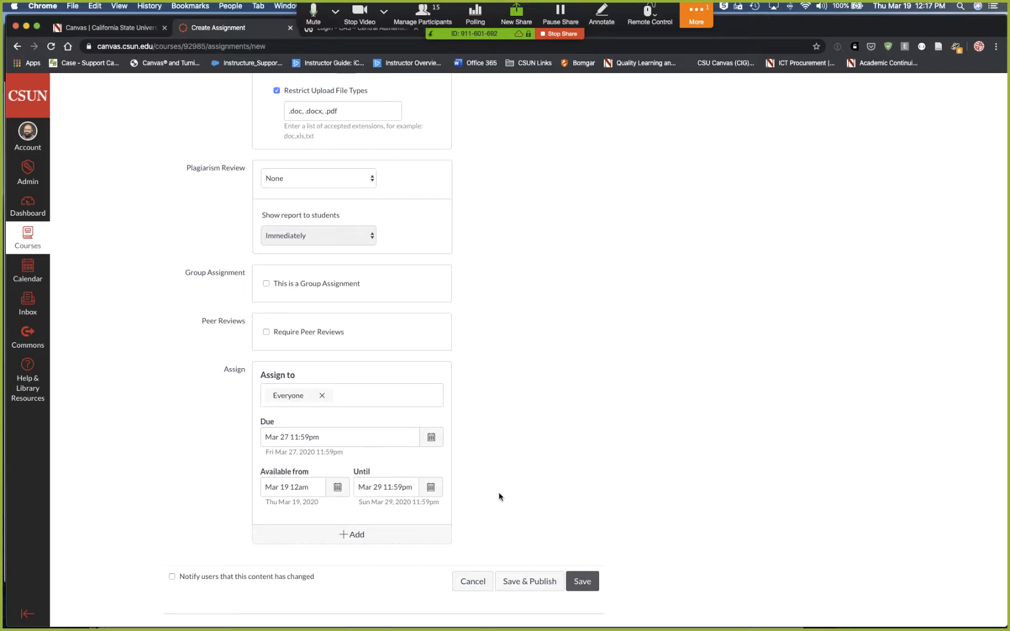
left_click(528, 585)
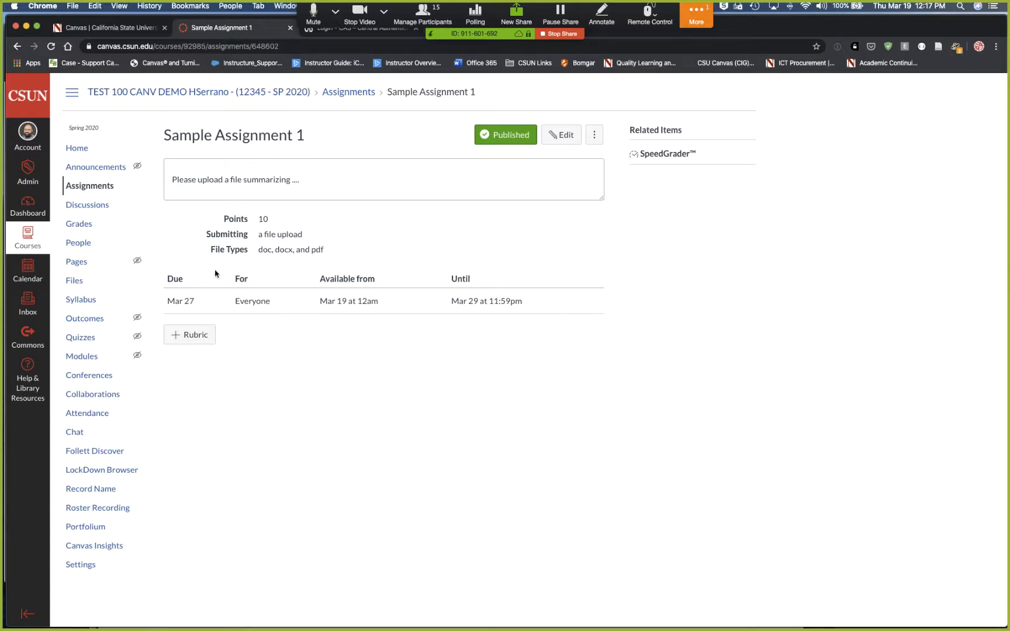
Step: Enter Student View from the course home page and open Sample Assignment 1 from the assignments list
mouse_move(175, 313)
mouse_move(373, 295)
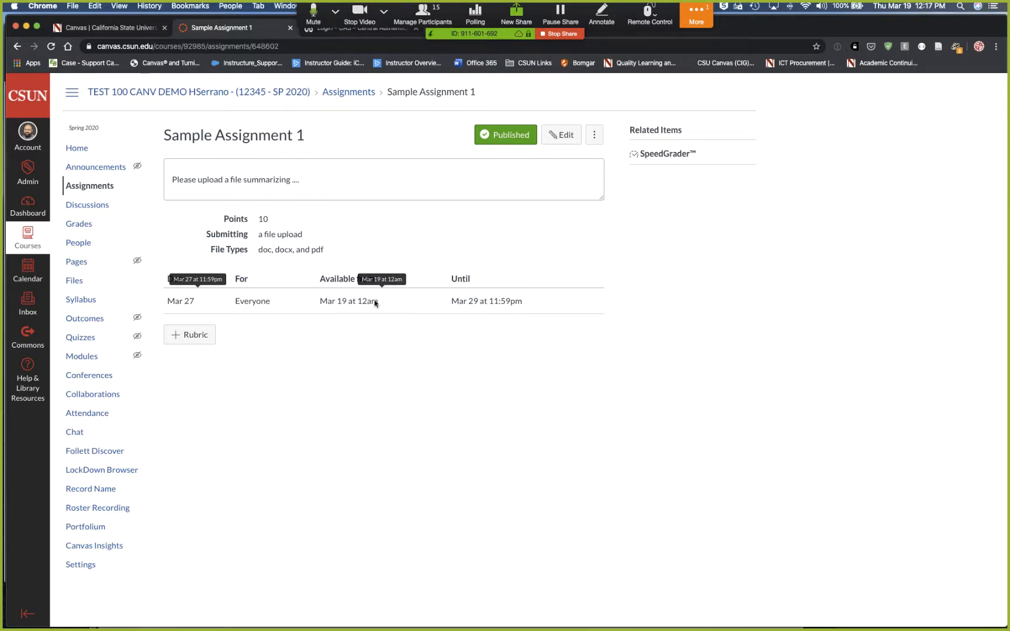
mouse_move(520, 297)
left_click(76, 151)
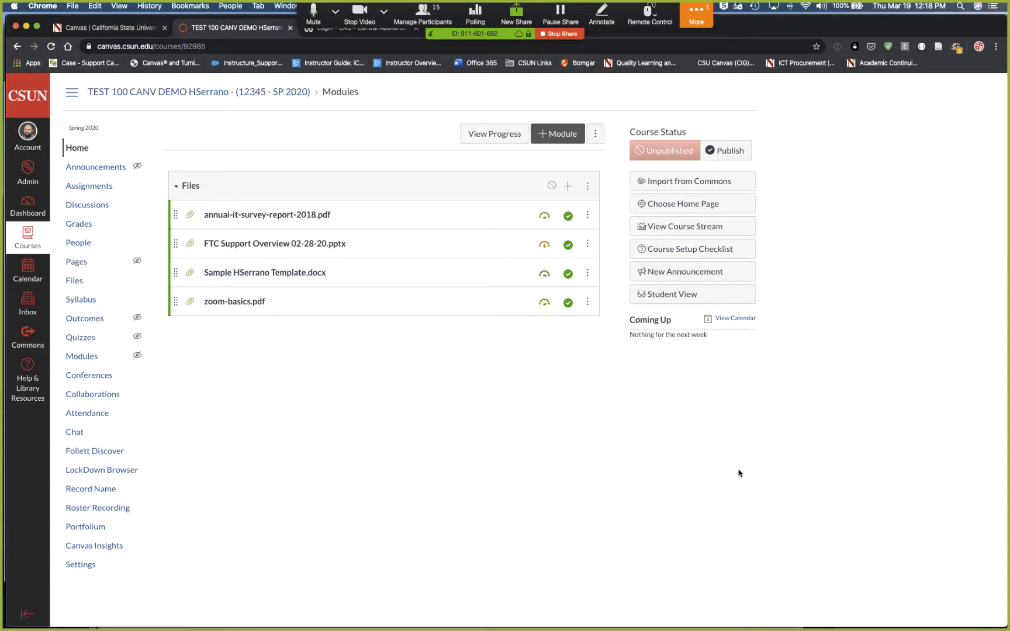
left_click(676, 300)
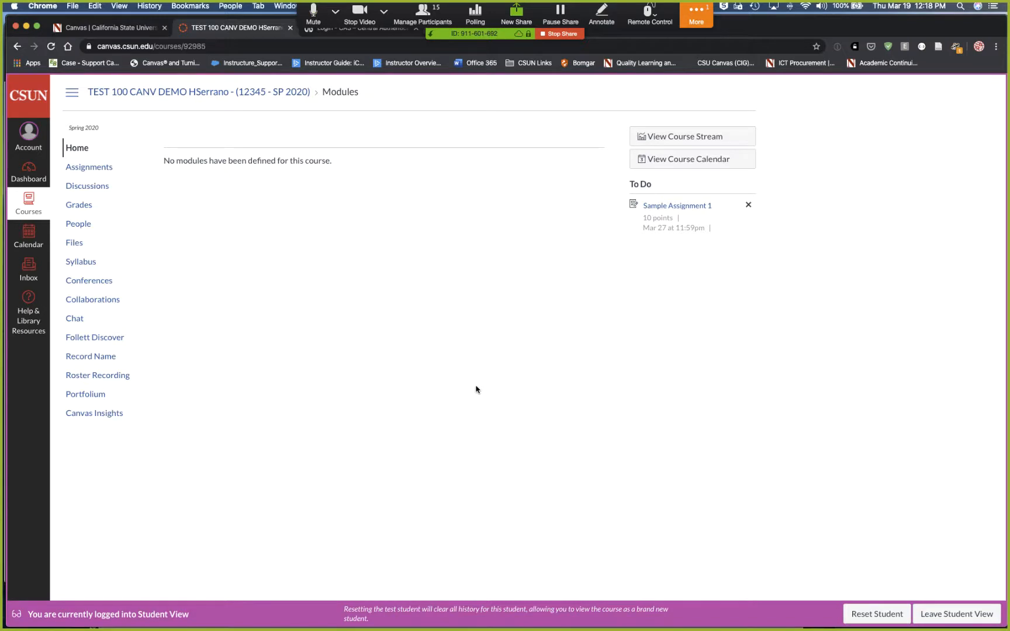
left_click(98, 170)
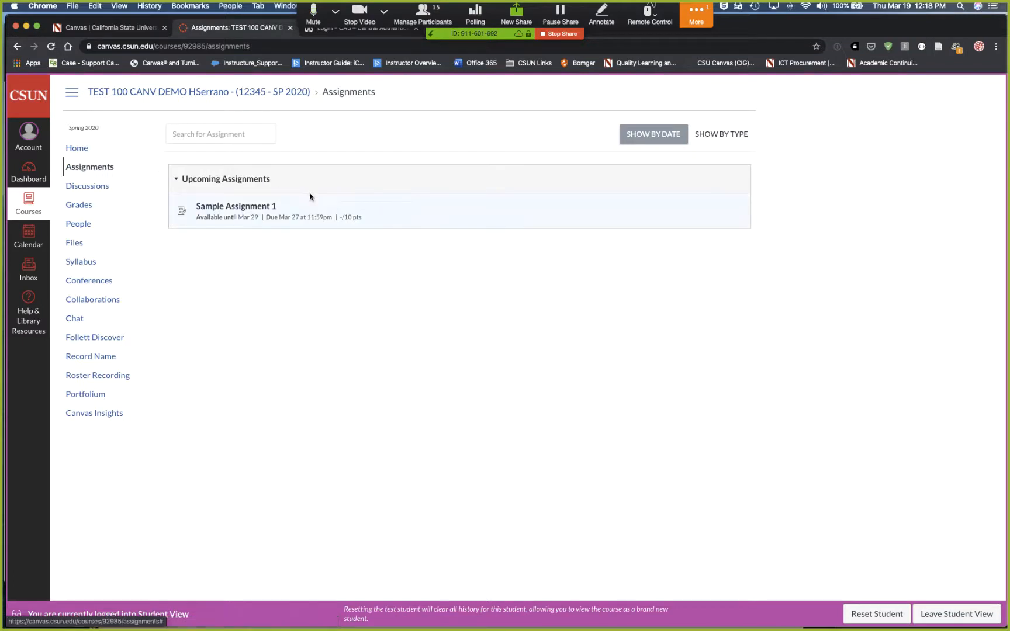
left_click(258, 208)
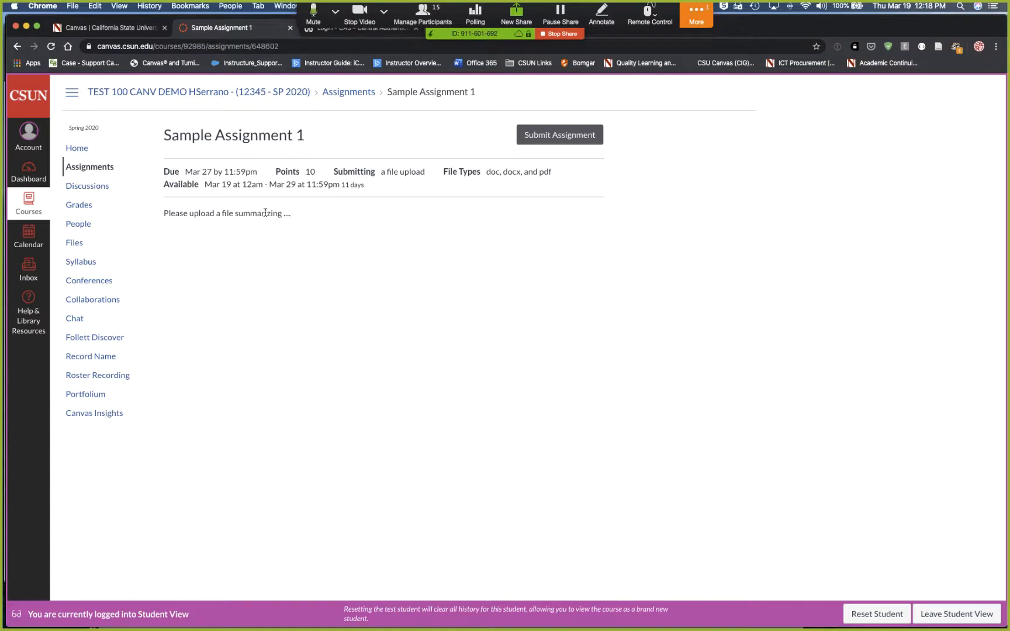
Step: Submit the CSUN-Wiki-Sample .docx from the Student Submissions folder to Sample Assignment 1 as the test student, and leave Student View
left_click(576, 140)
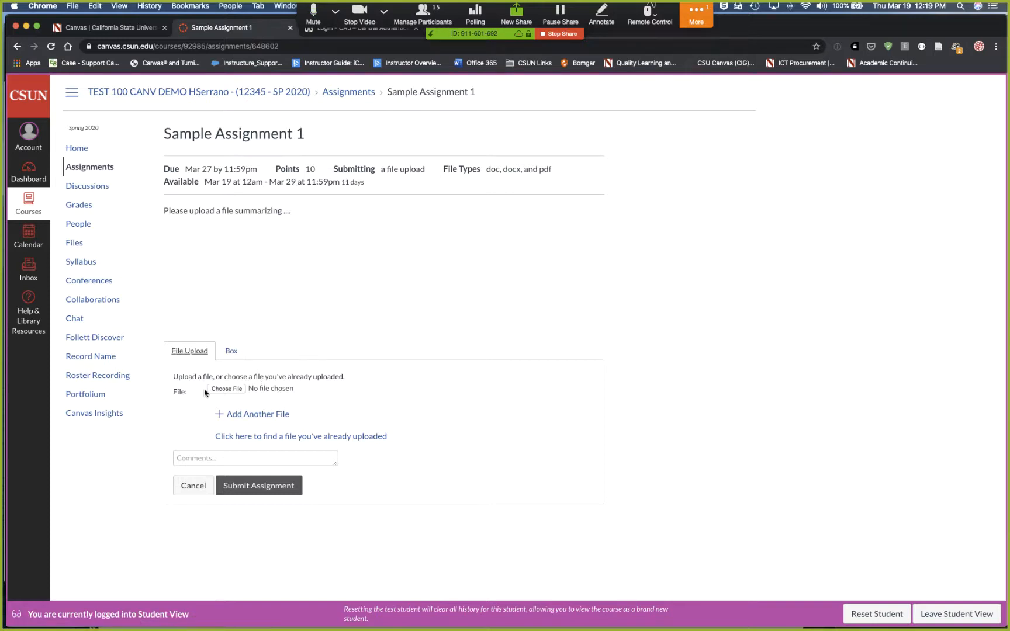
left_click(225, 390)
left_click(514, 66)
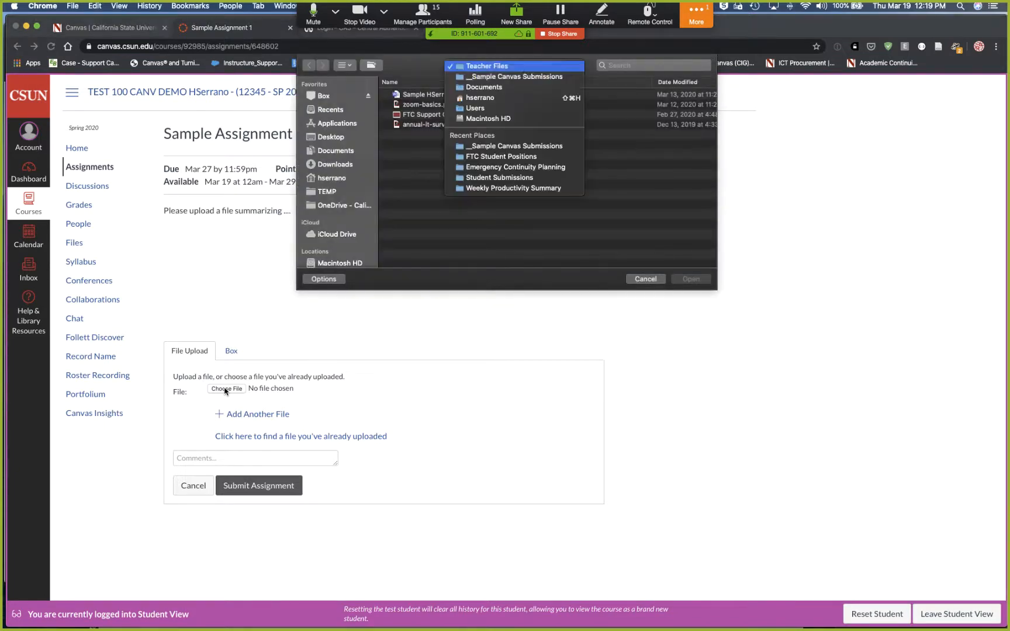
left_click(515, 76)
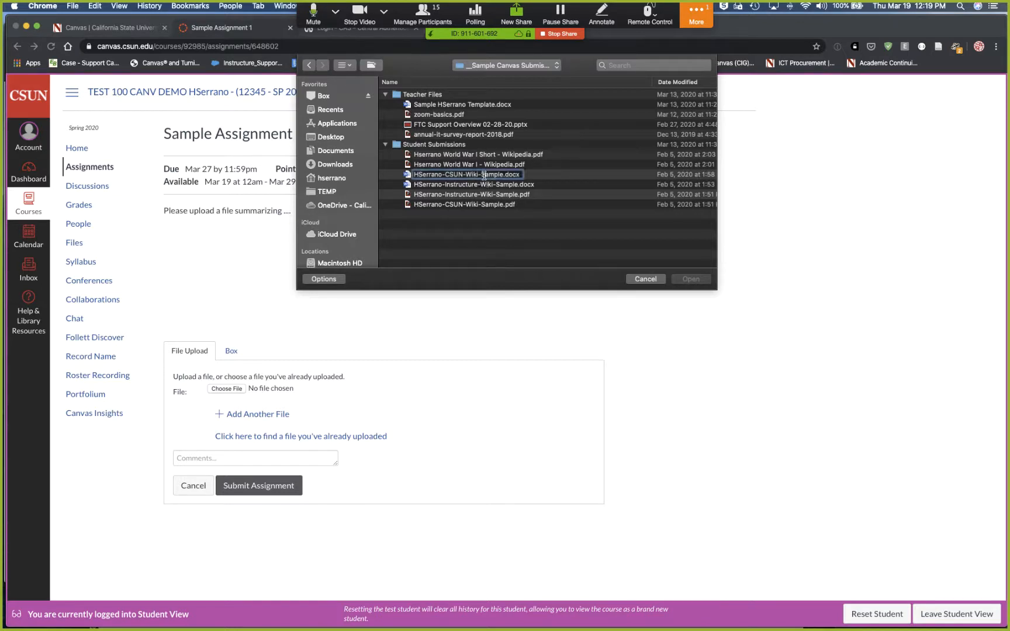
left_click(407, 178)
double_click(407, 178)
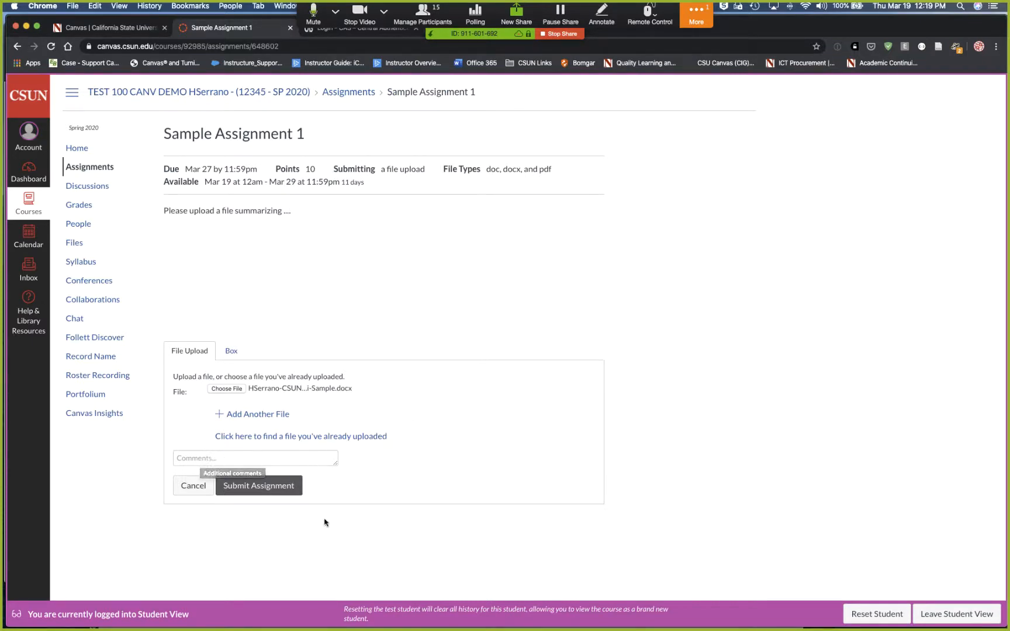
left_click(254, 488)
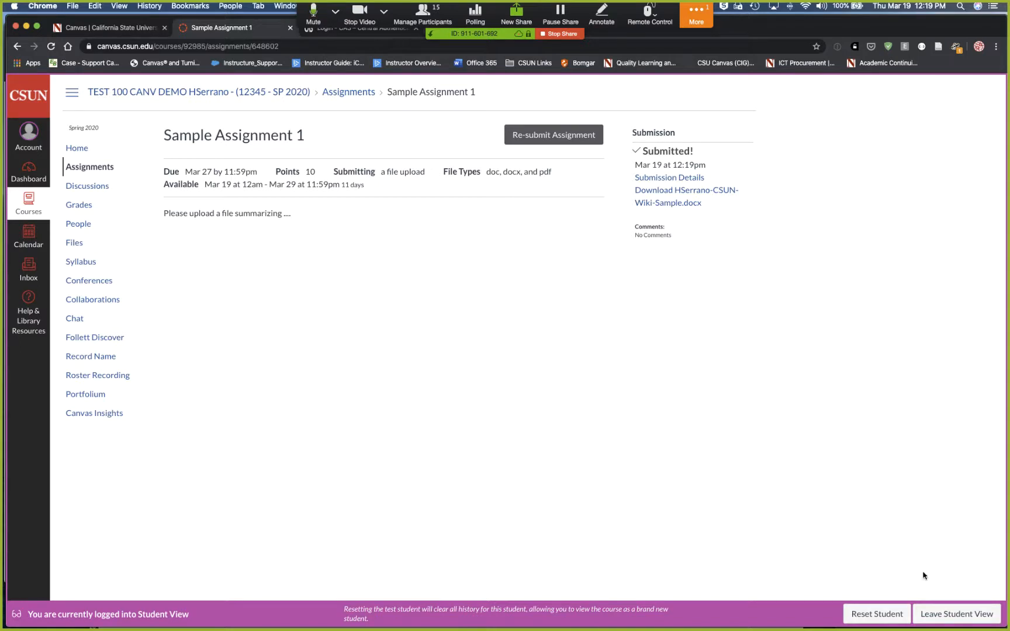
left_click(957, 613)
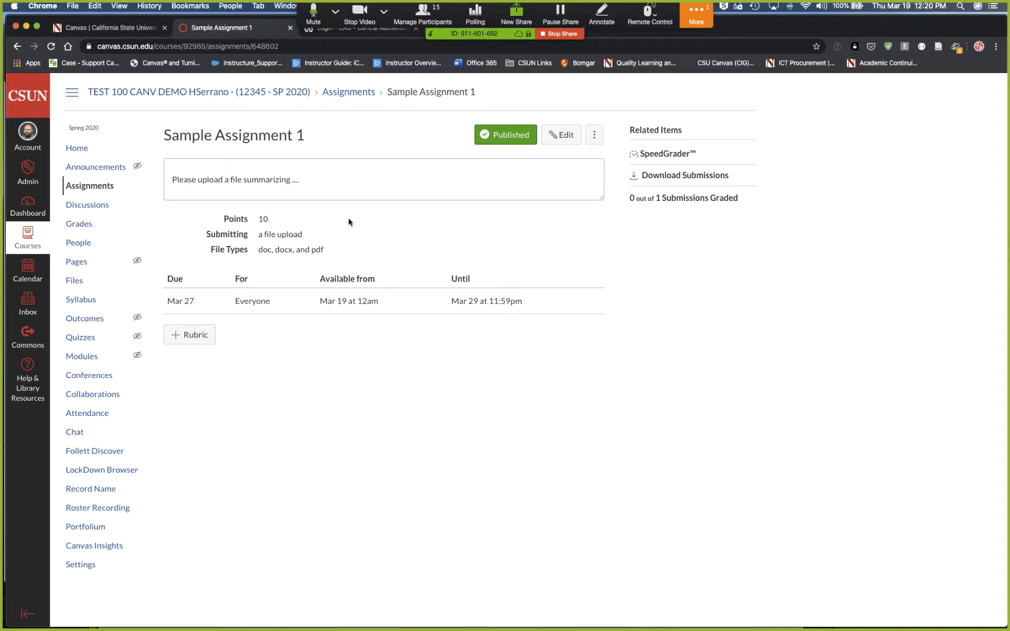
Step: Create a new quiz in the course and title it "Sample Quiz 1"
left_click(92, 340)
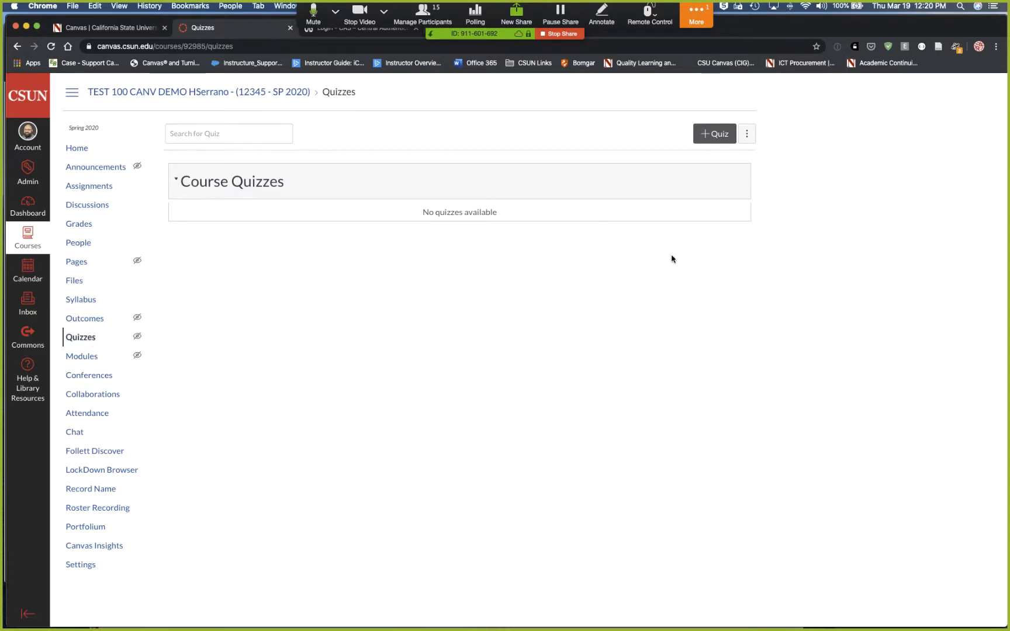
left_click(715, 135)
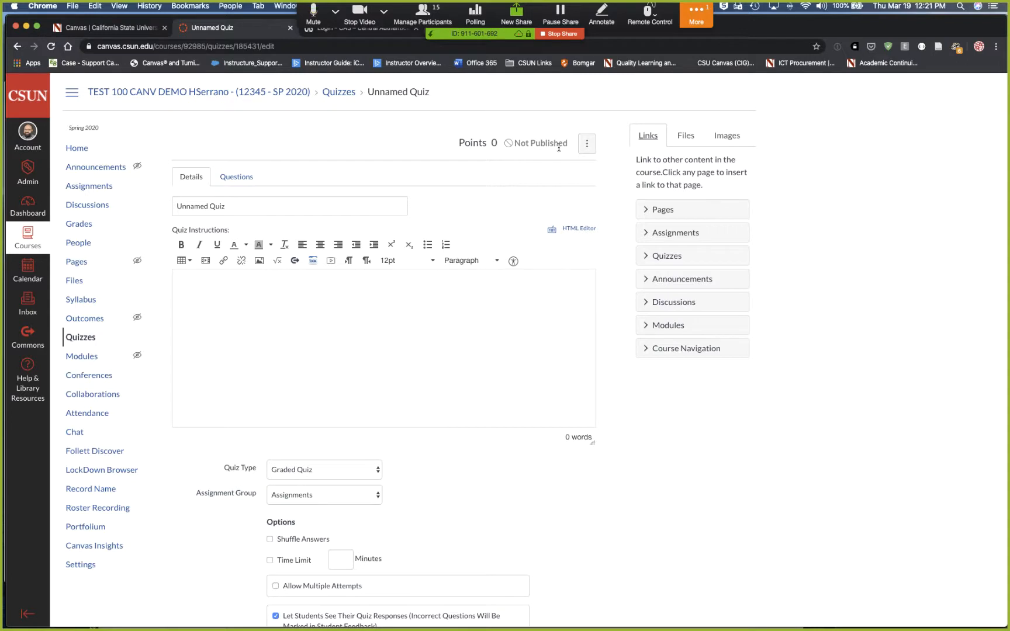
left_click(242, 205)
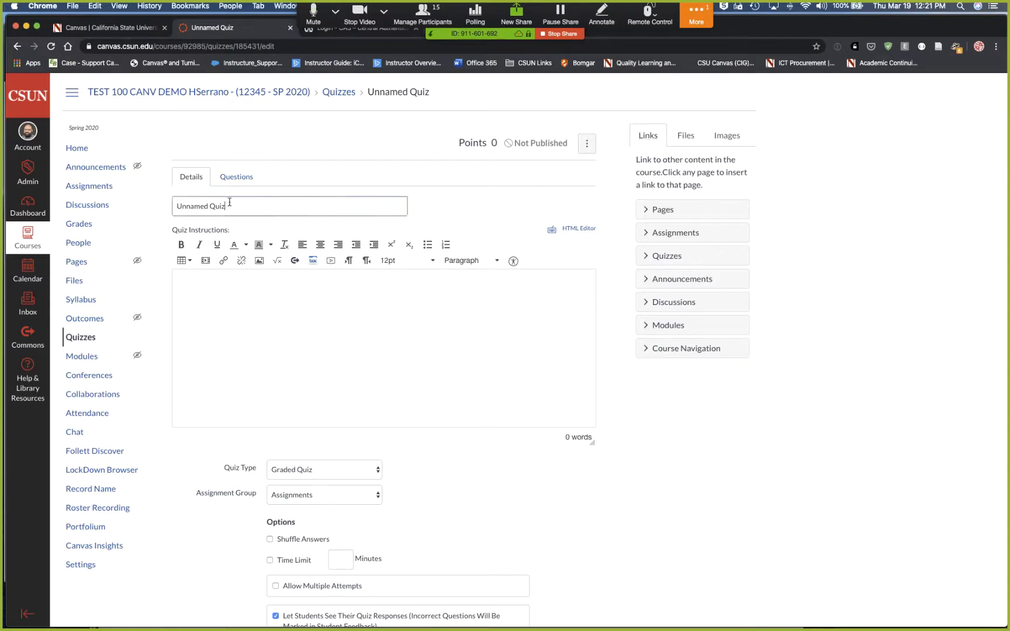
key("super+a")
type("Sample")
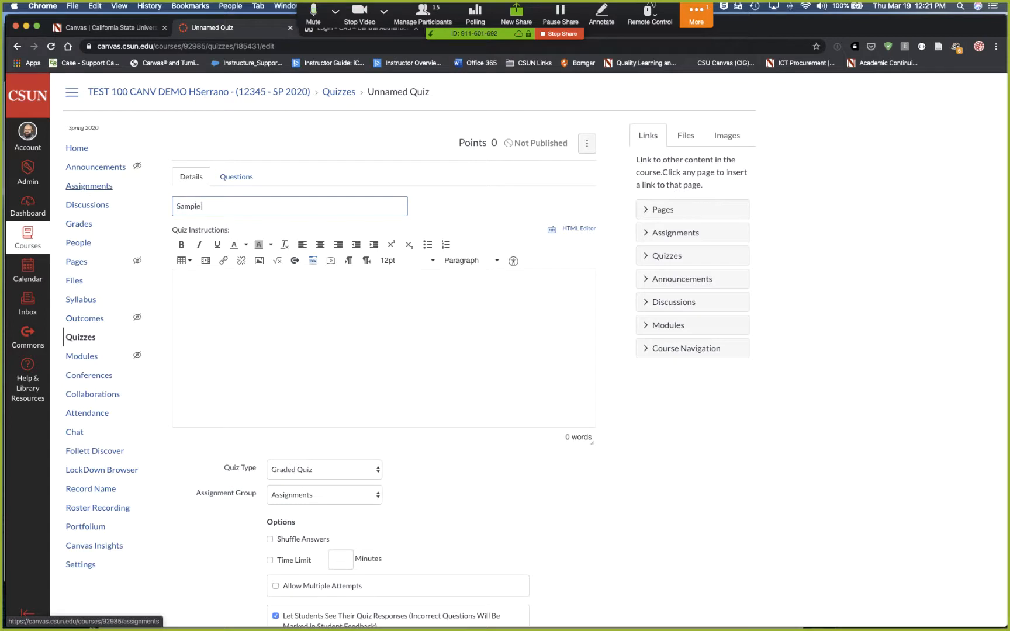
type(" Quiz 1")
Step: Enter the quiz instructions "Please answer the following 3 questions, you have 15 mins."
left_click(311, 281)
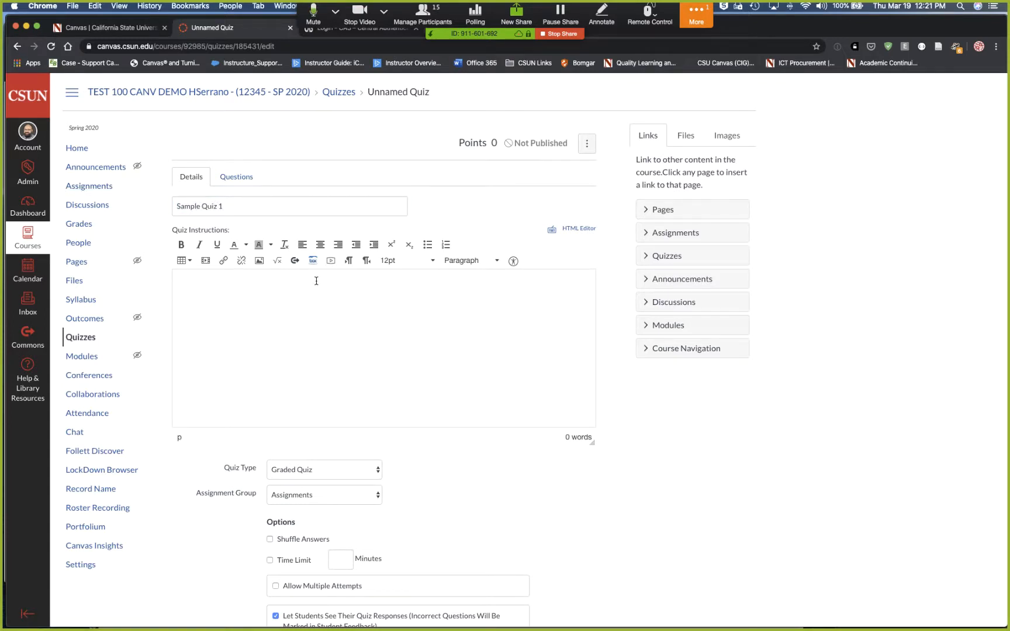
type("Please answer the following 3 qu")
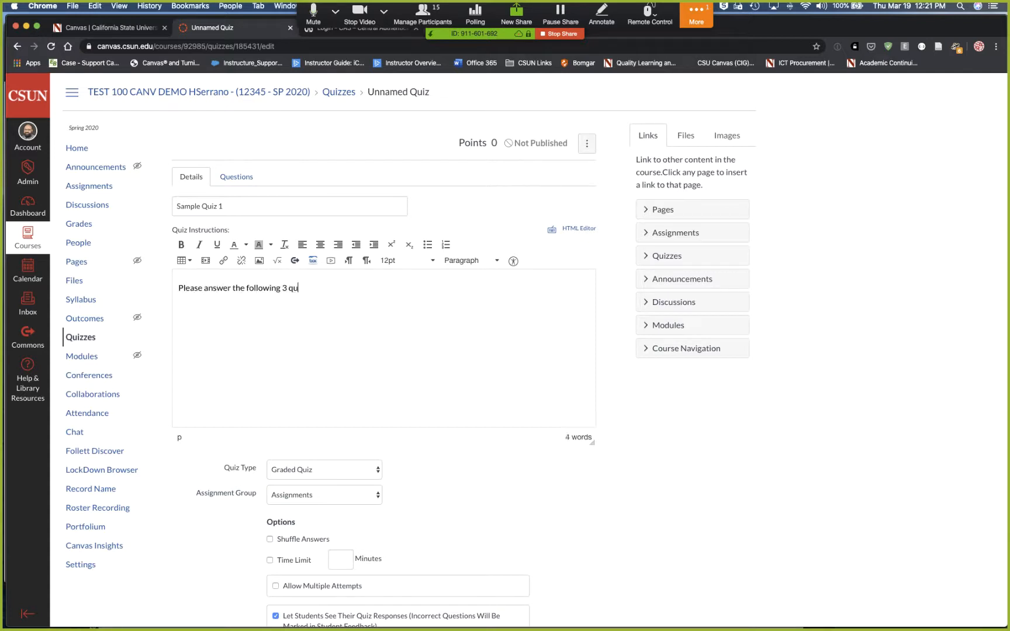
type("estions, you have 15 mins.")
Step: Enable the quiz's time limit and set it to 15 minutes
scroll(508, 457, "down", 5)
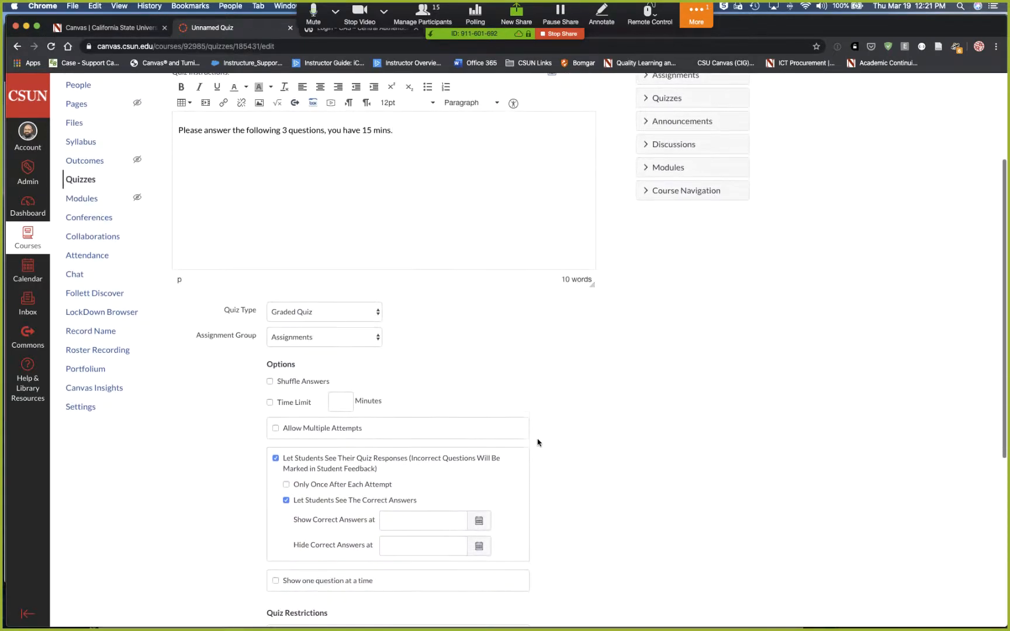
scroll(538, 442, "down", 5)
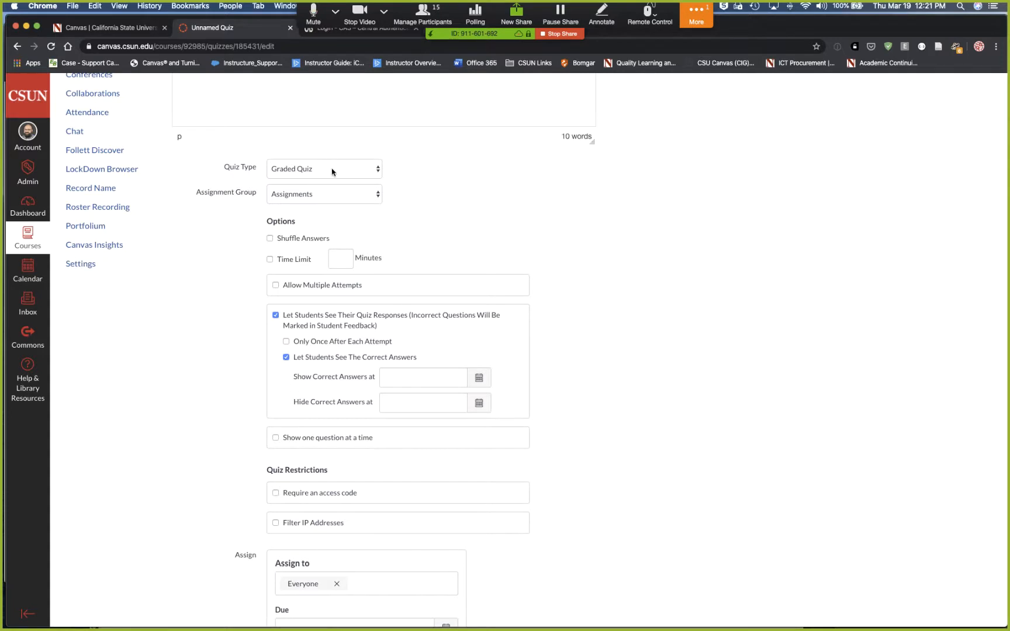
scroll(334, 171, "down", 1)
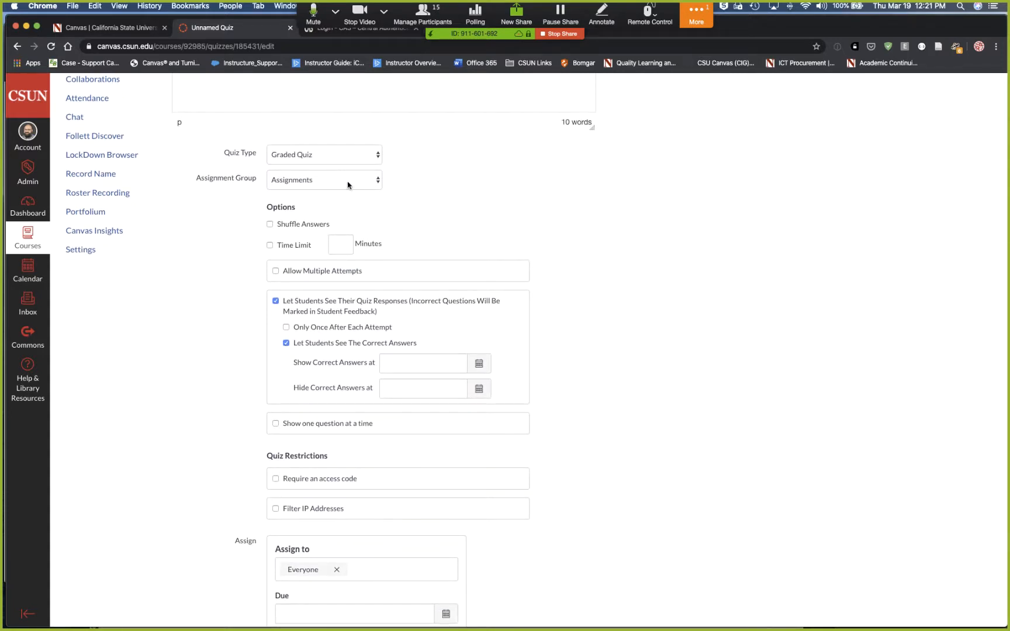
scroll(417, 196, "down", 2)
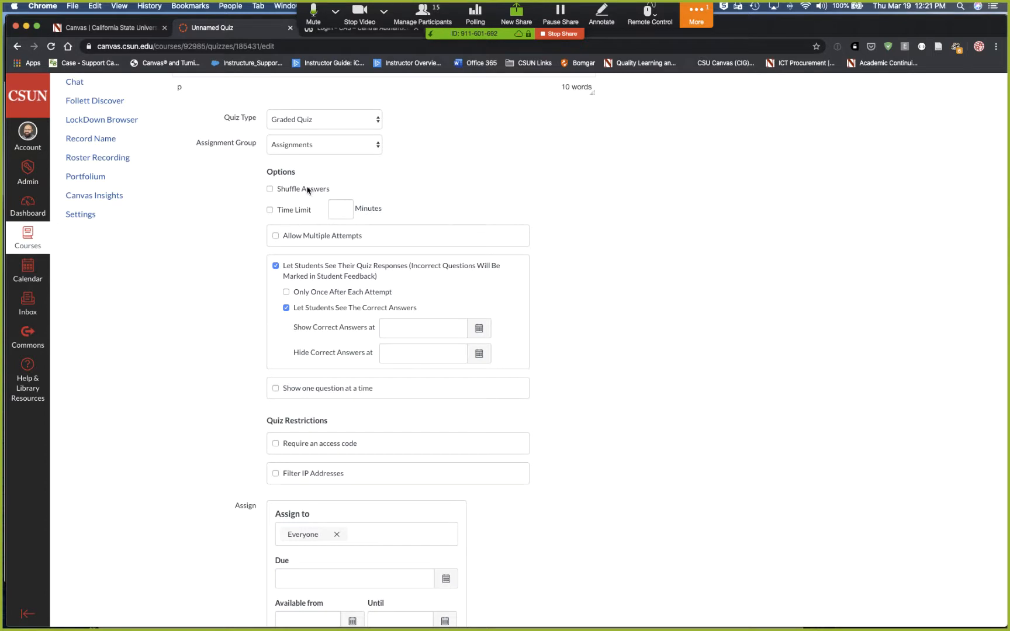
left_click(270, 210)
left_click(331, 206)
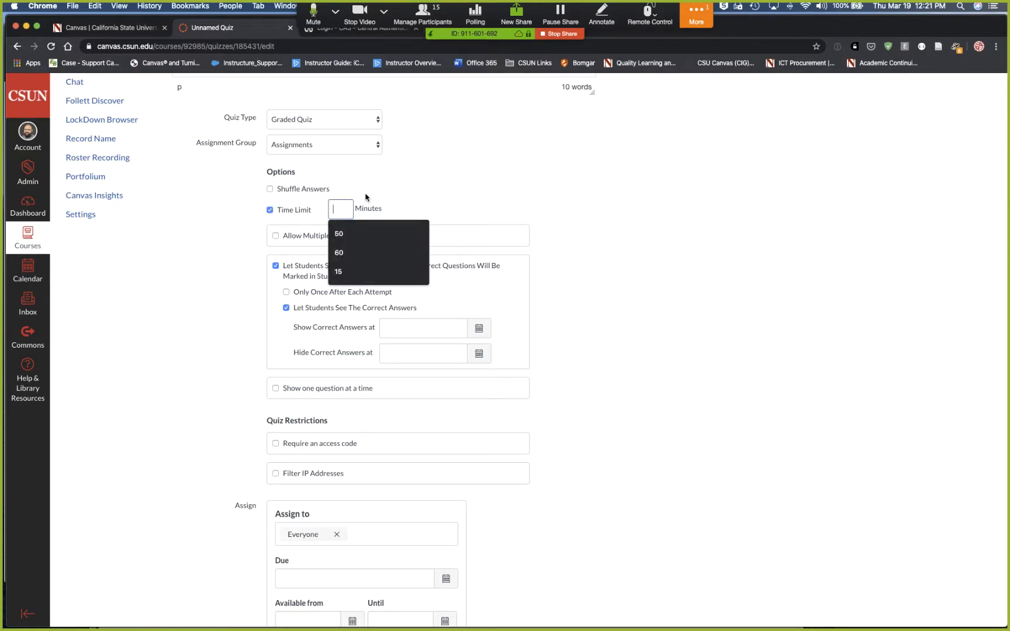
type("15")
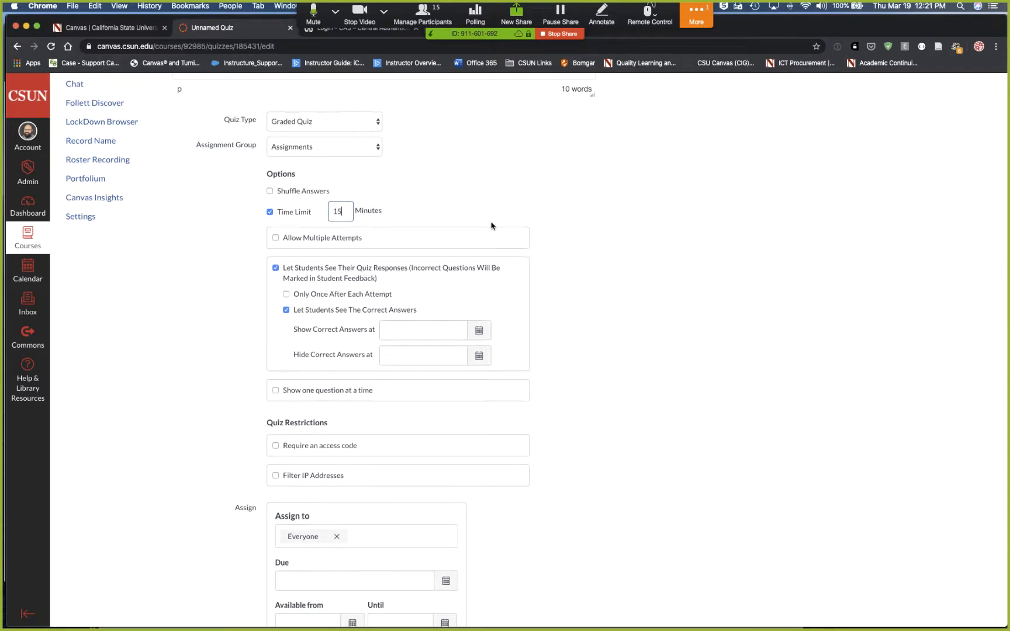
left_click(567, 229)
Step: Turn off the option that lets students see their quiz responses
scroll(574, 303, "down", 1)
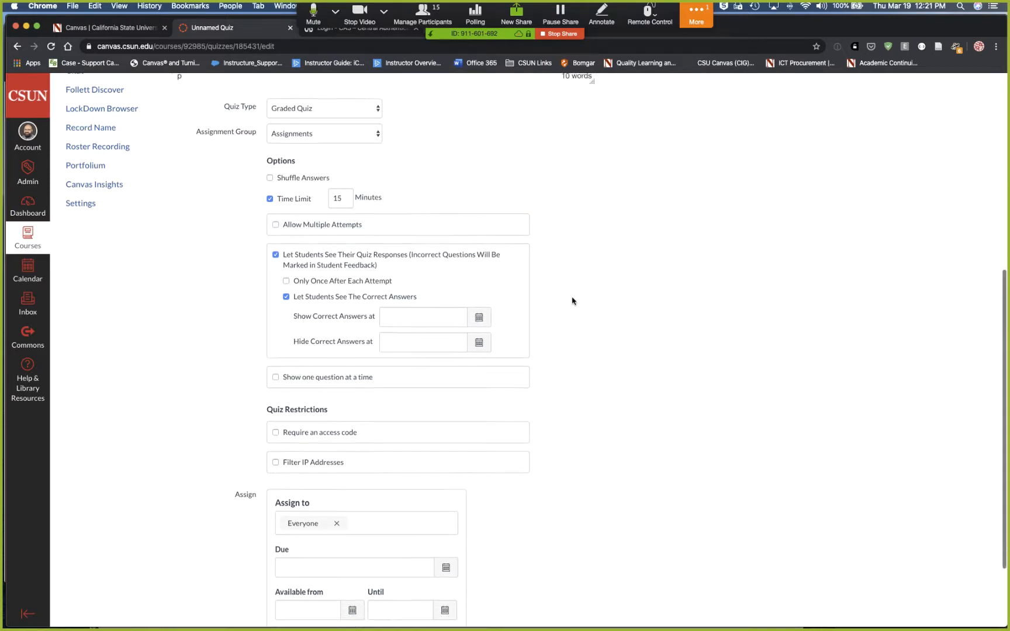
scroll(571, 299, "down", 1)
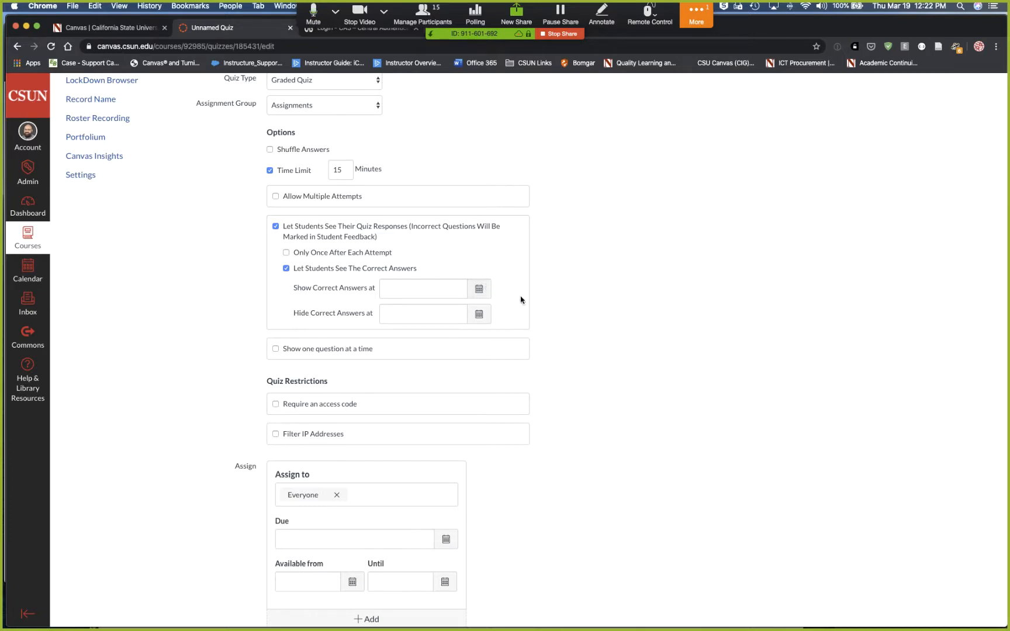
left_click(276, 228)
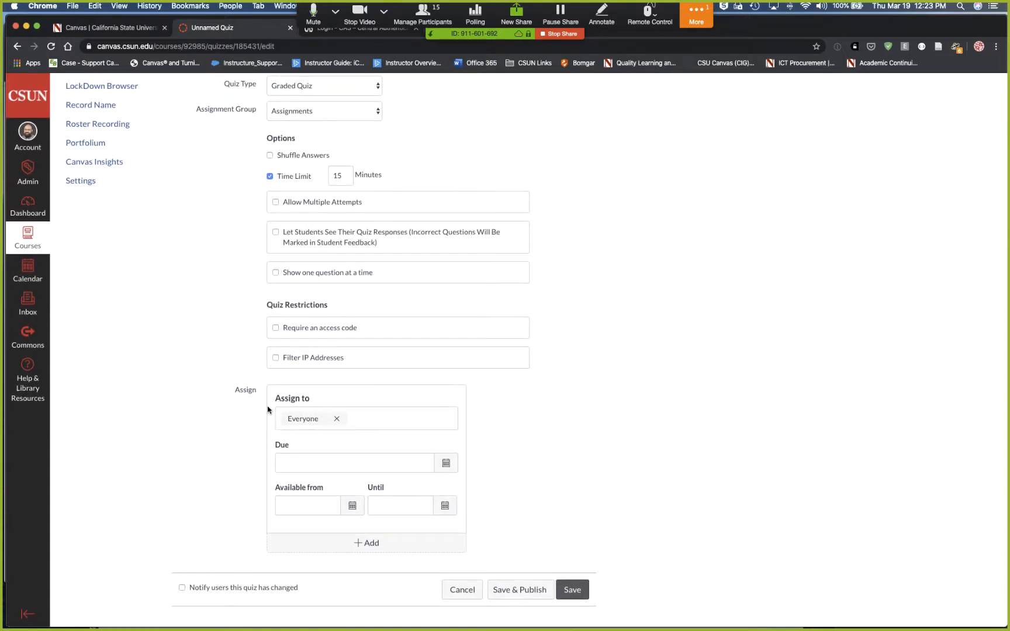
Step: Set the quiz's due date for Everyone to March 27, 2020
left_click(444, 465)
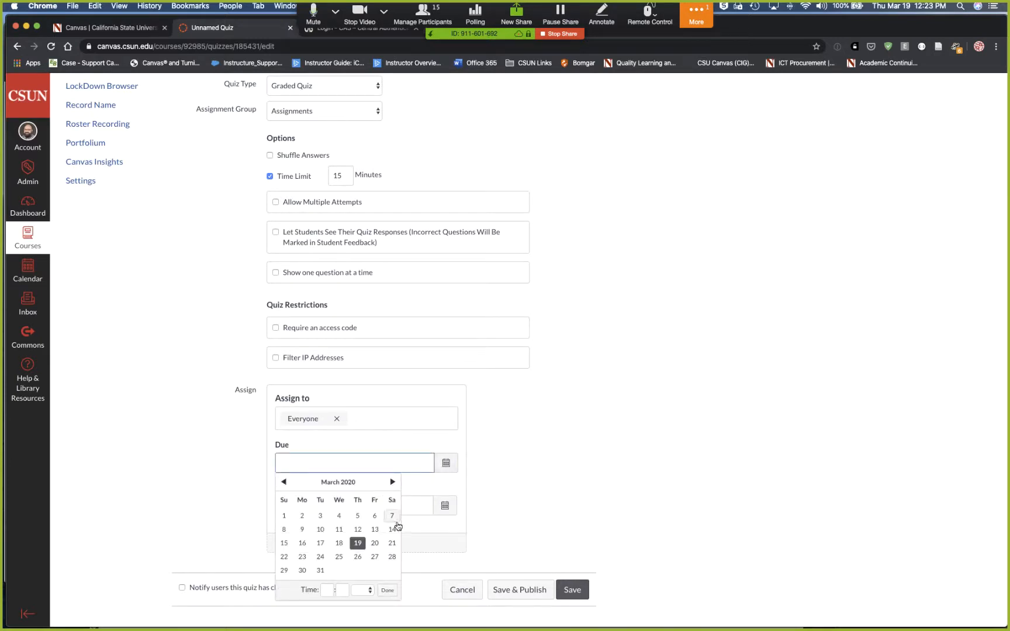
left_click(376, 558)
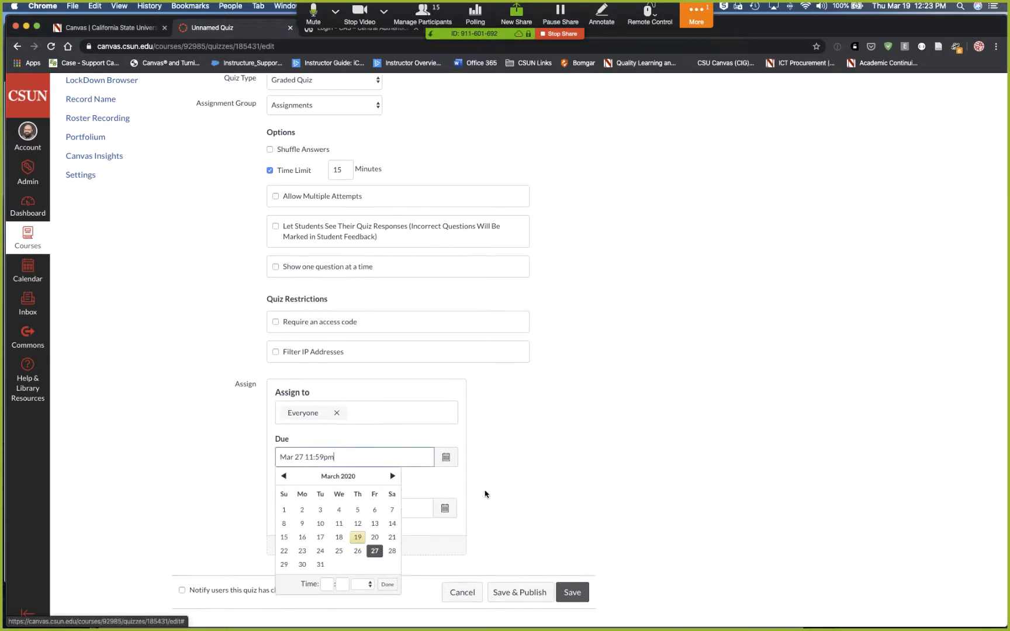
left_click(500, 490)
Step: Make the quiz available from March 19 until March 29, 2020, and save it without publishing
left_click(355, 509)
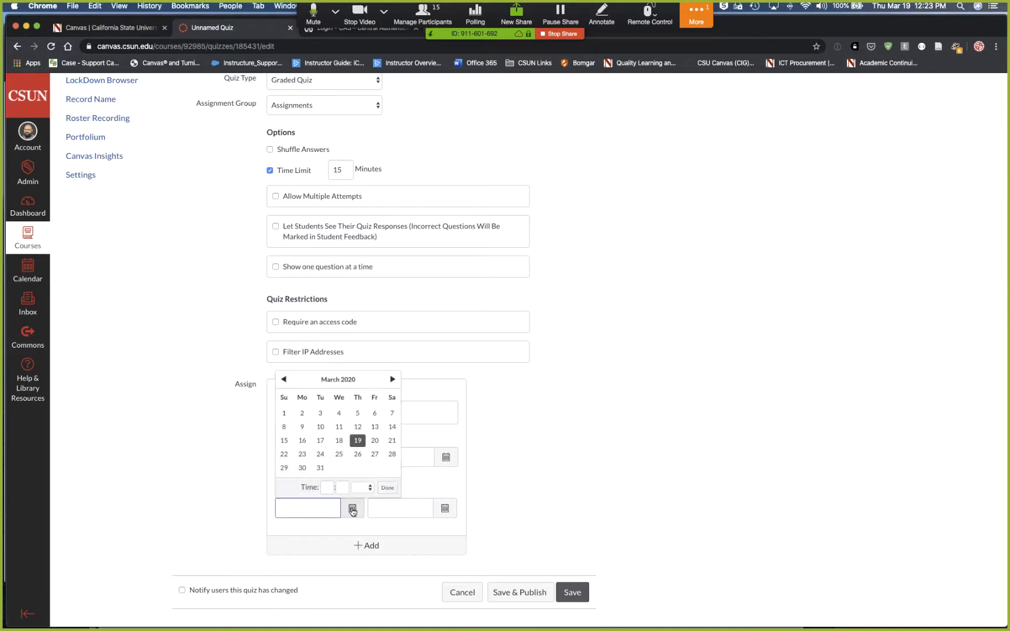
left_click(358, 442)
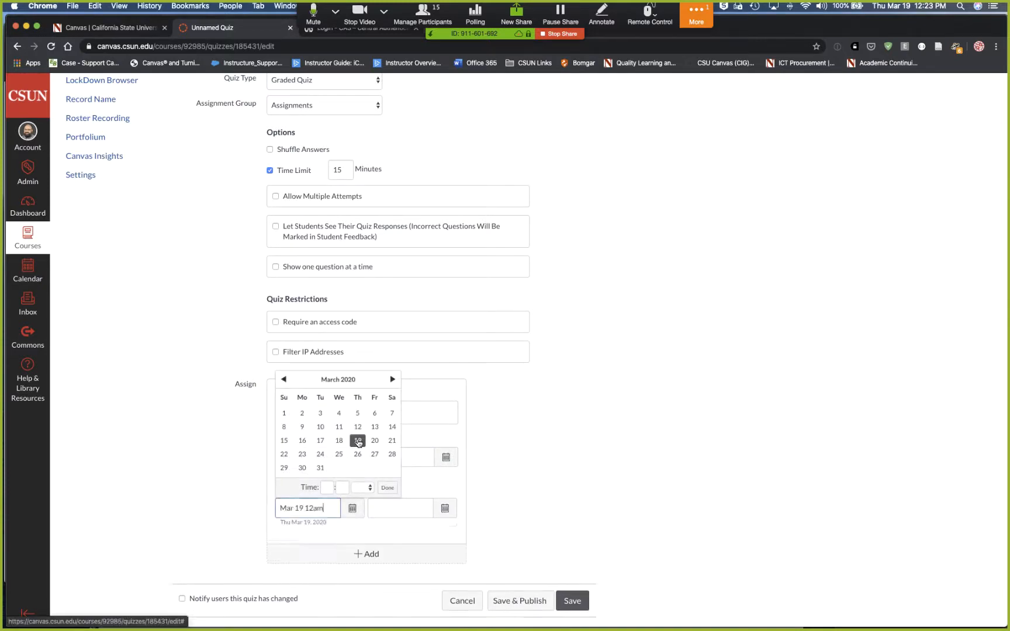
left_click(476, 513)
left_click(446, 510)
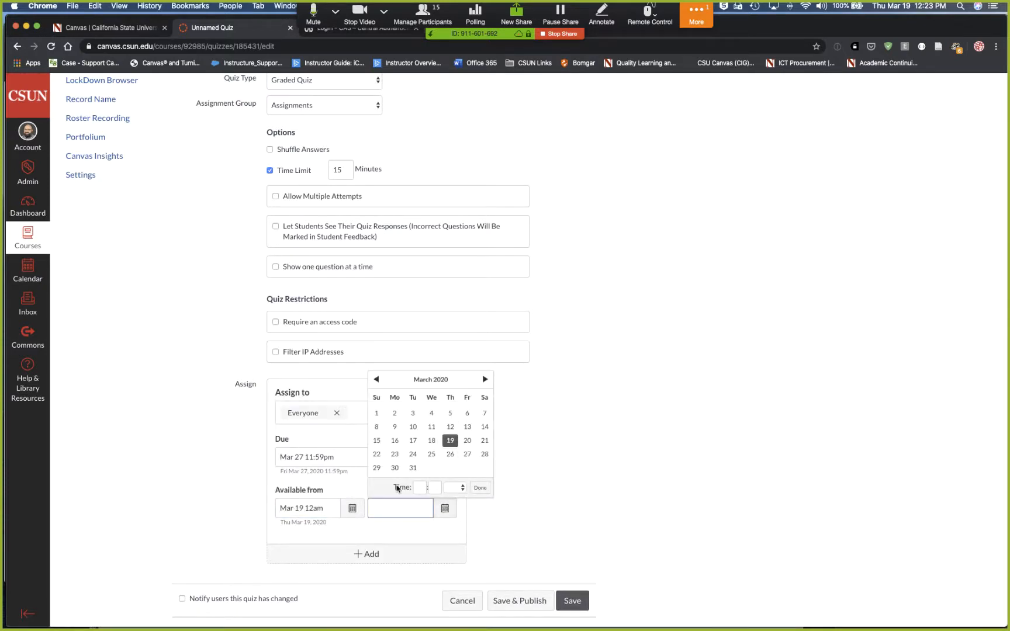
left_click(377, 469)
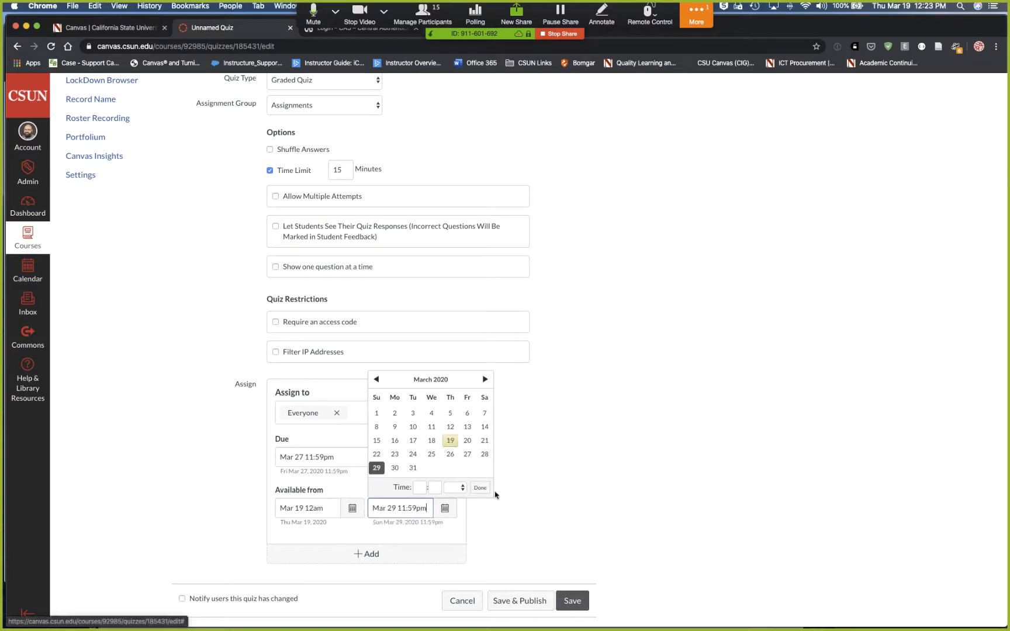
left_click(542, 514)
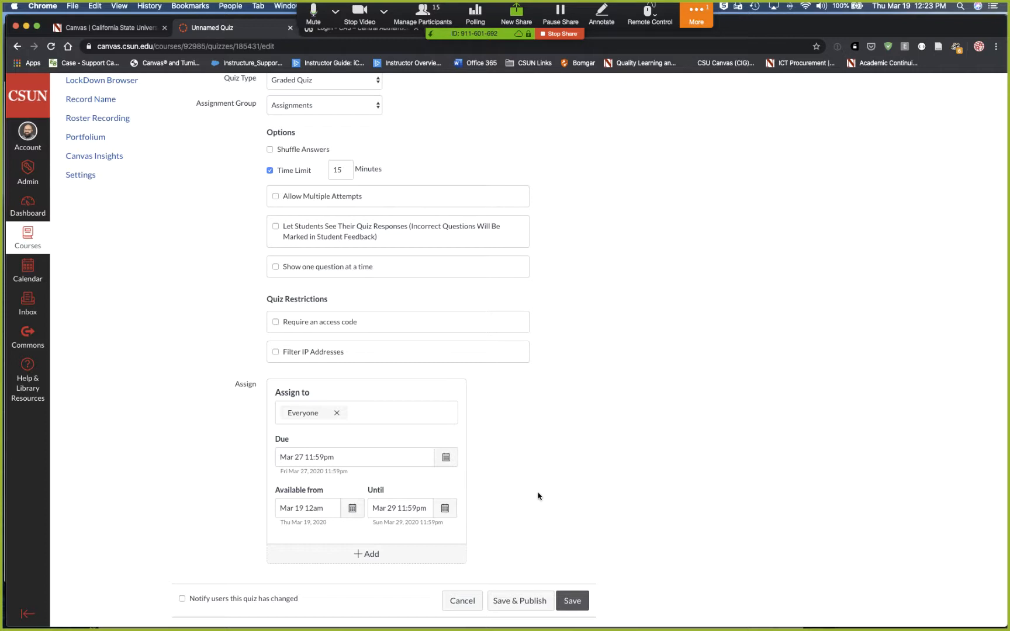
left_click(586, 606)
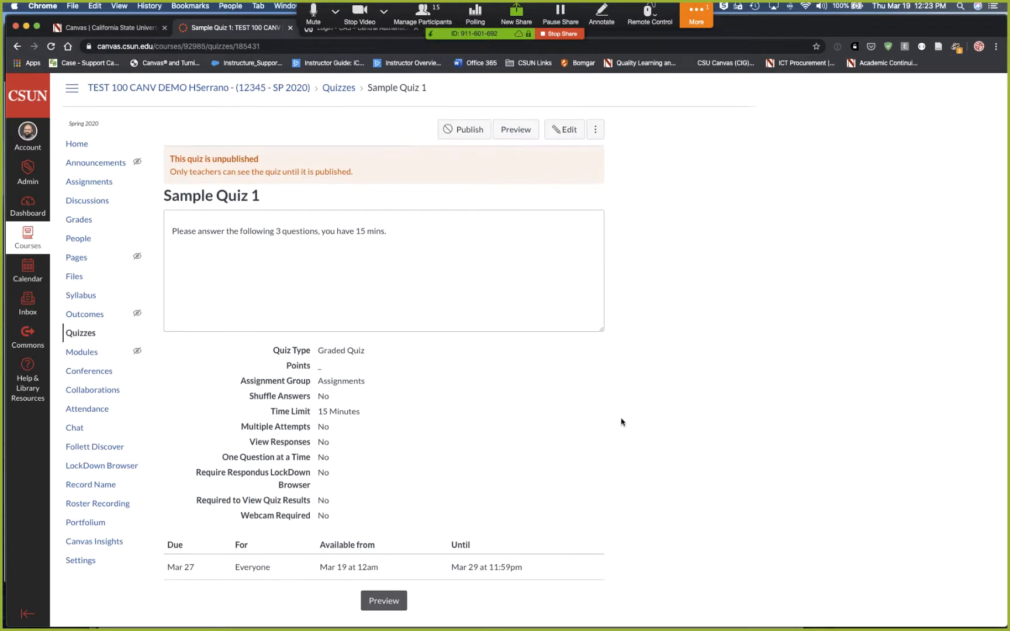
scroll(622, 420, "down", 1)
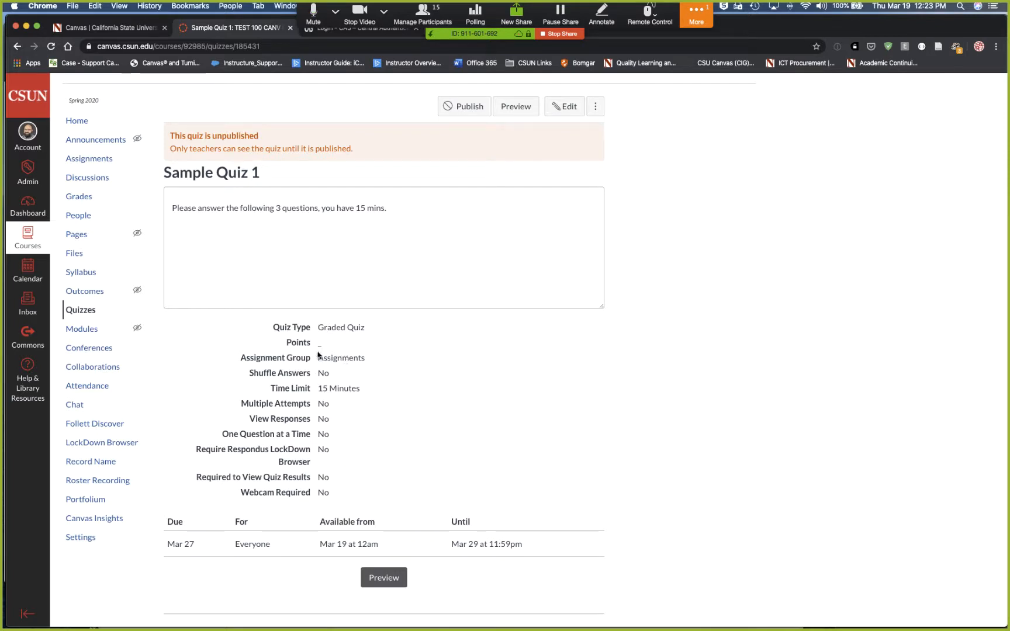
Step: Open Sample Quiz 1 for editing and start a new Multiple Choice question worth 1 point
left_click_drag(287, 343, 320, 345)
scroll(625, 333, "up", 2)
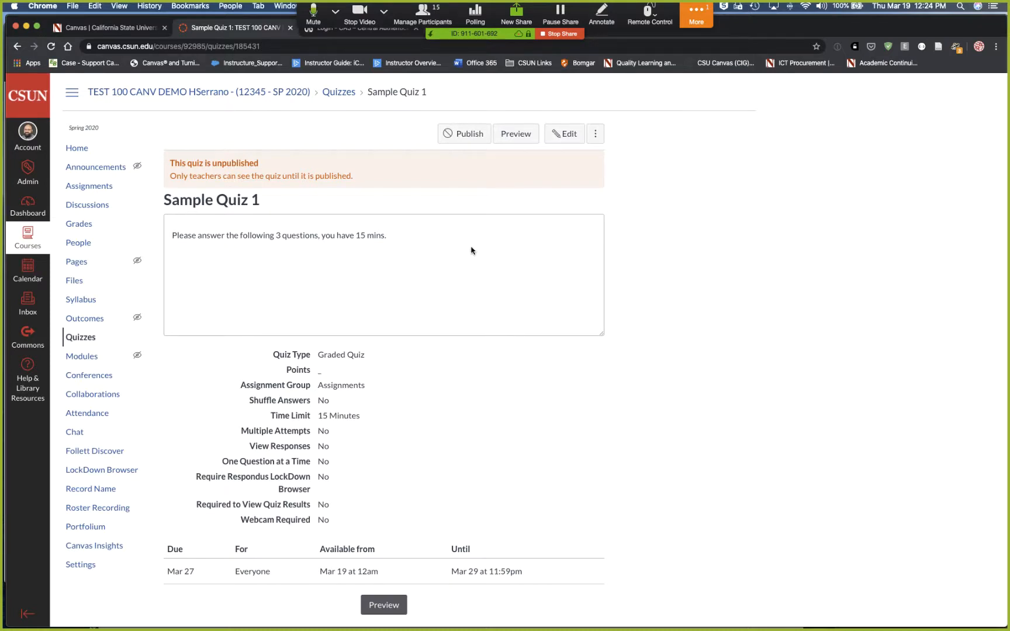
left_click(566, 136)
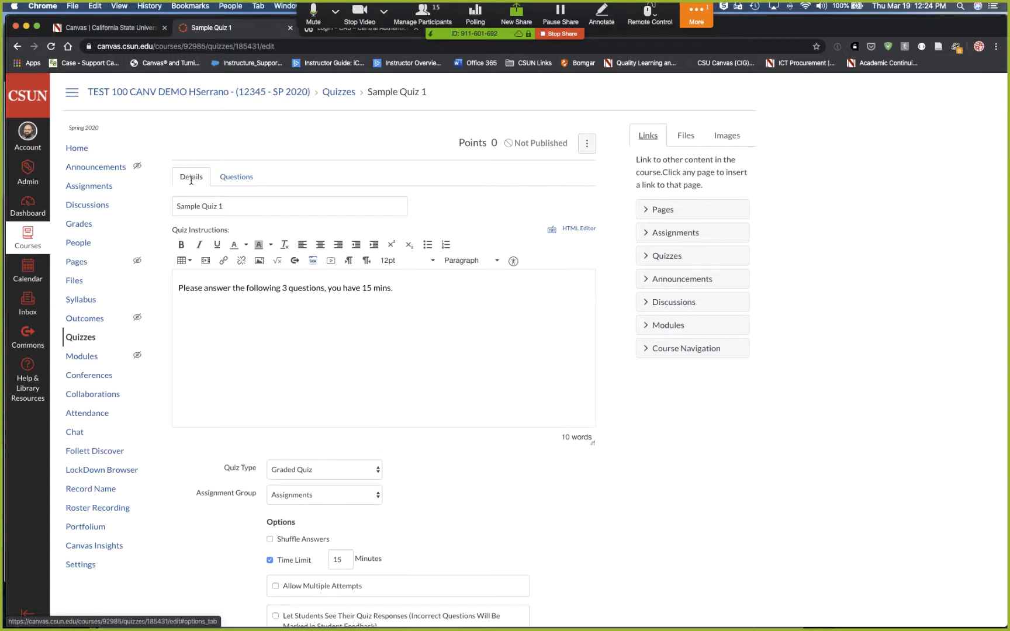
left_click(244, 179)
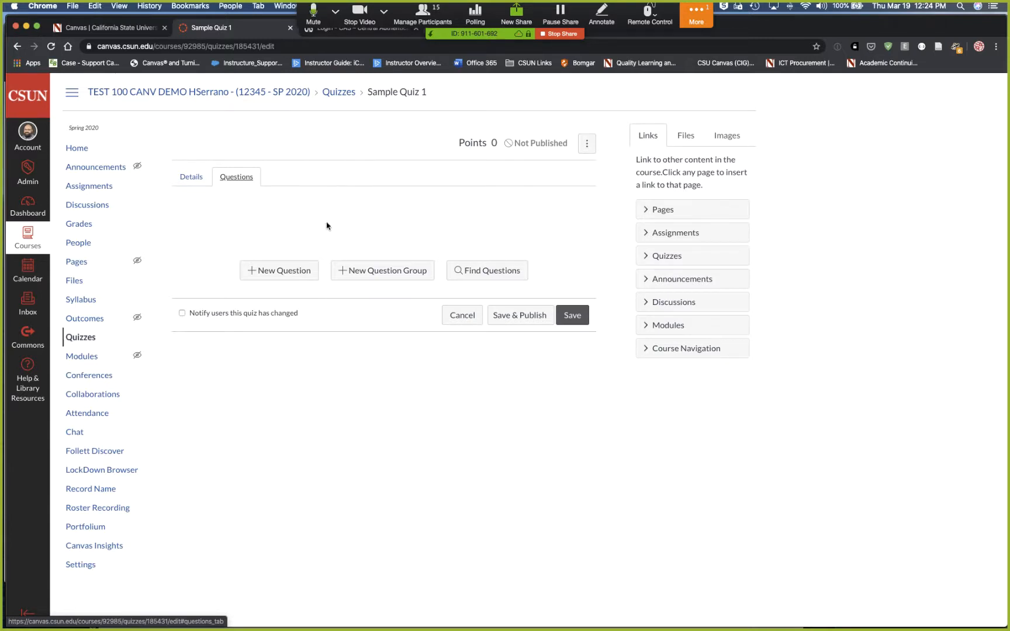
left_click(287, 271)
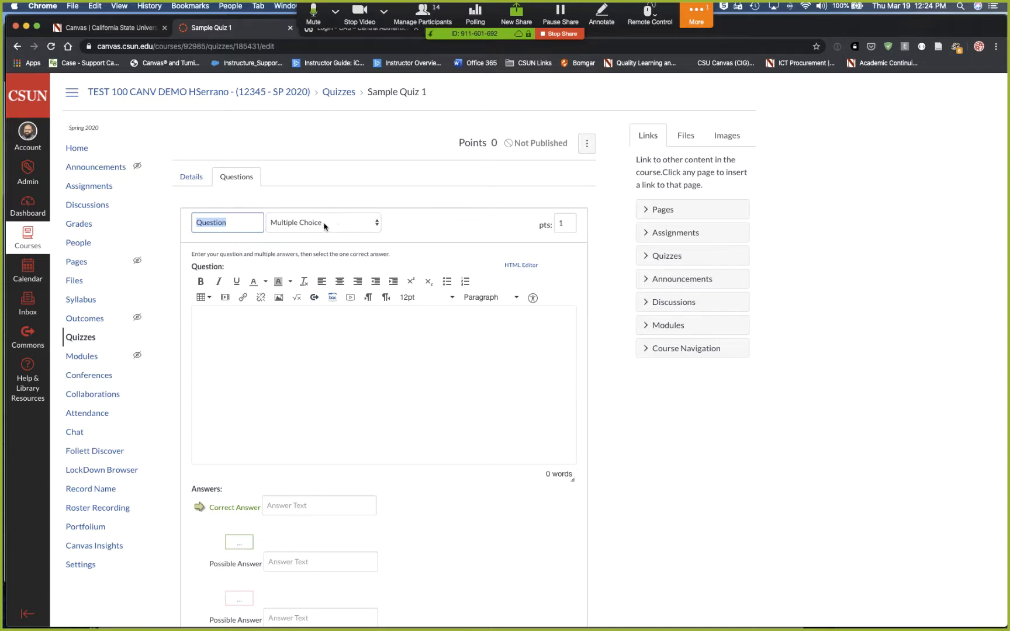
left_click(363, 225)
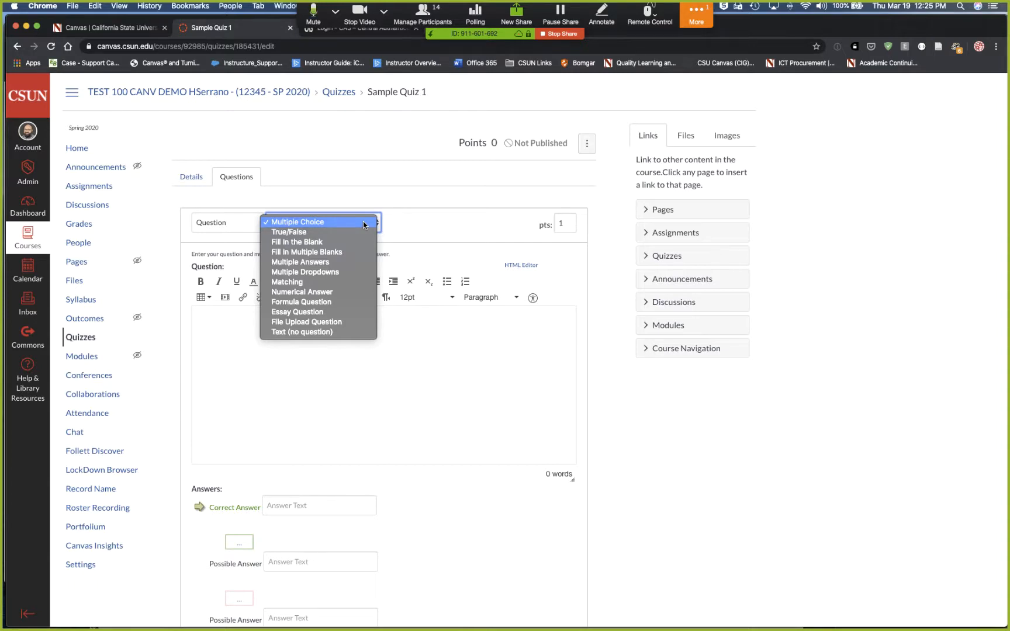
left_click(363, 222)
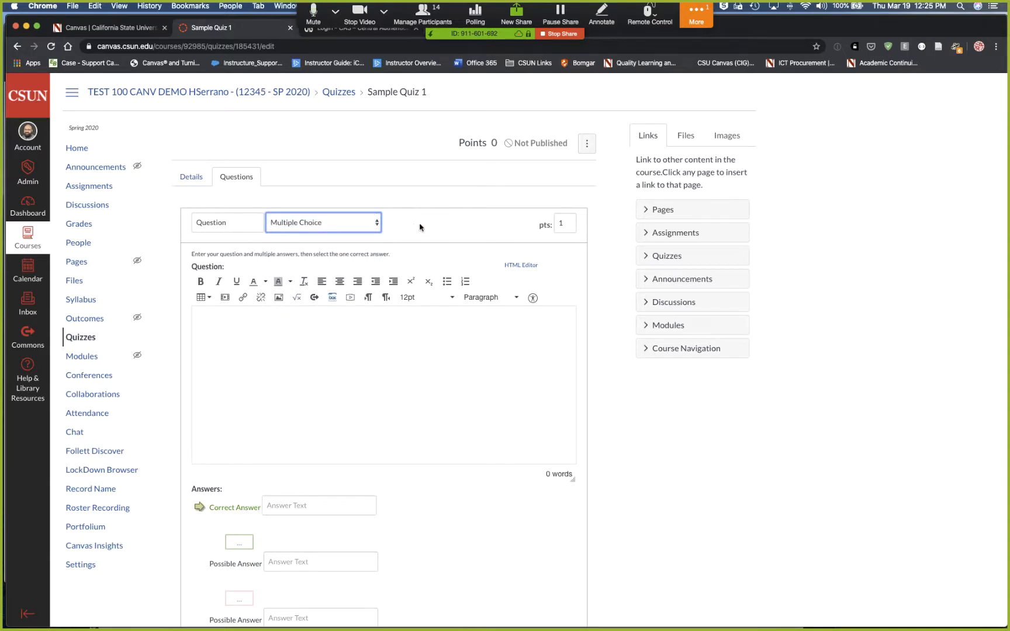
left_click(571, 224)
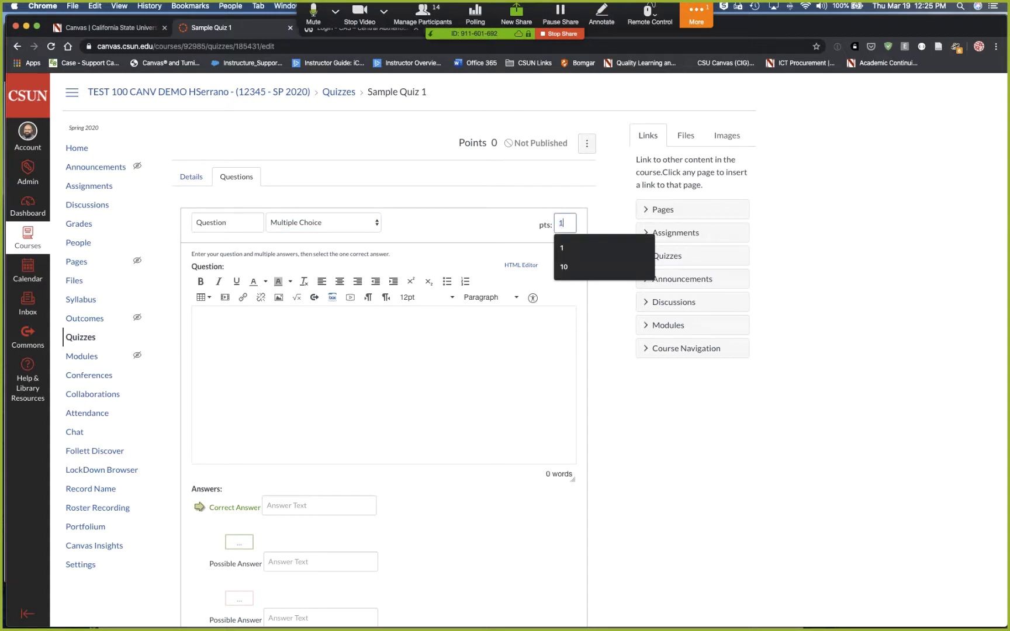
left_click(601, 224)
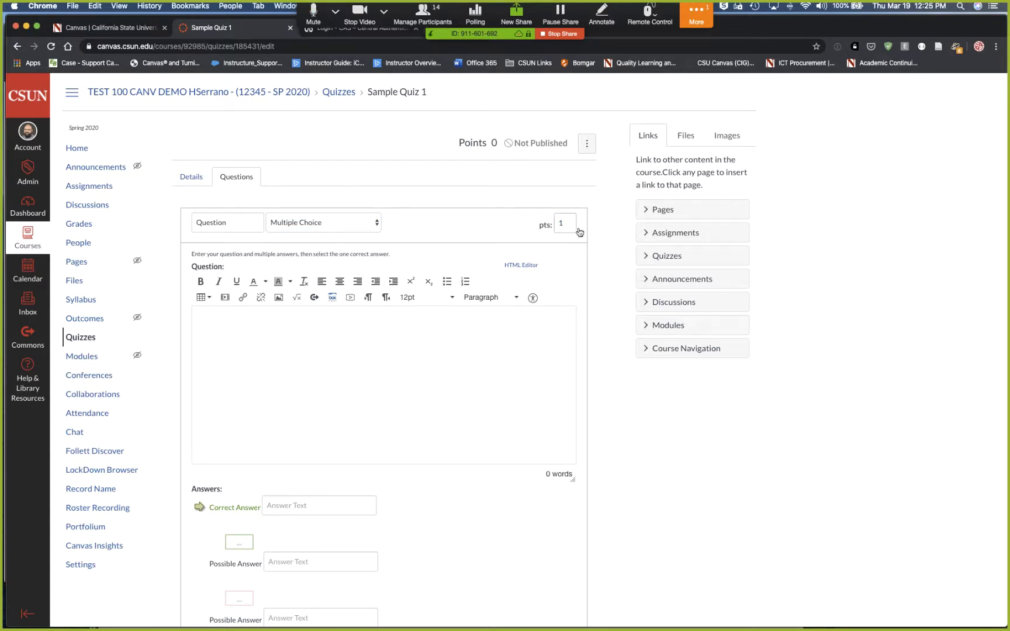
Step: Enter "Roses are Red, Violets are ..." as the multiple-choice question's text
scroll(303, 336, "down", 1)
left_click(256, 297)
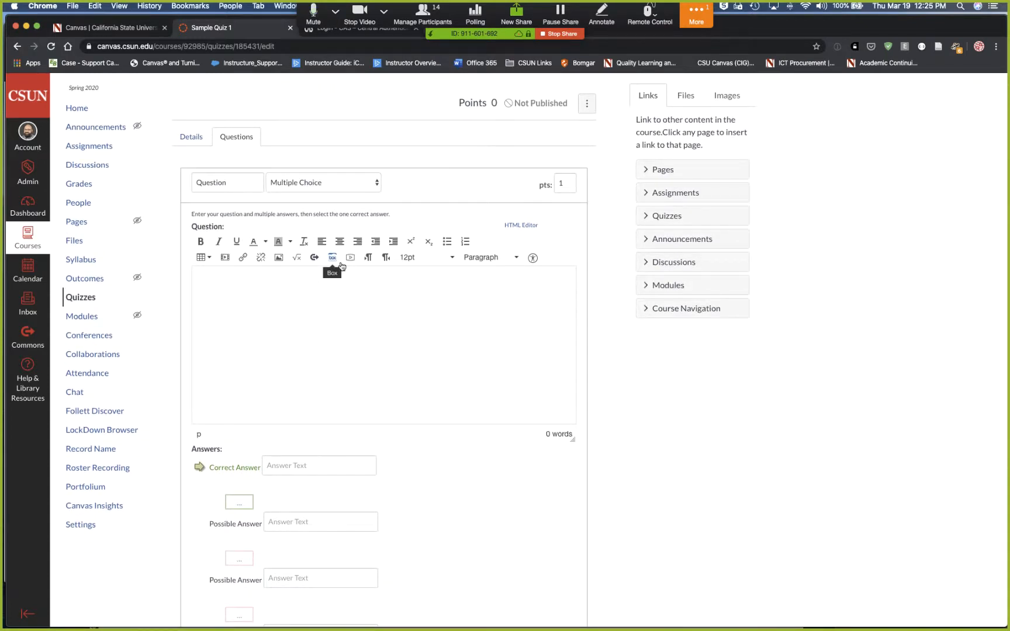
type("Roses are Red, Violets are")
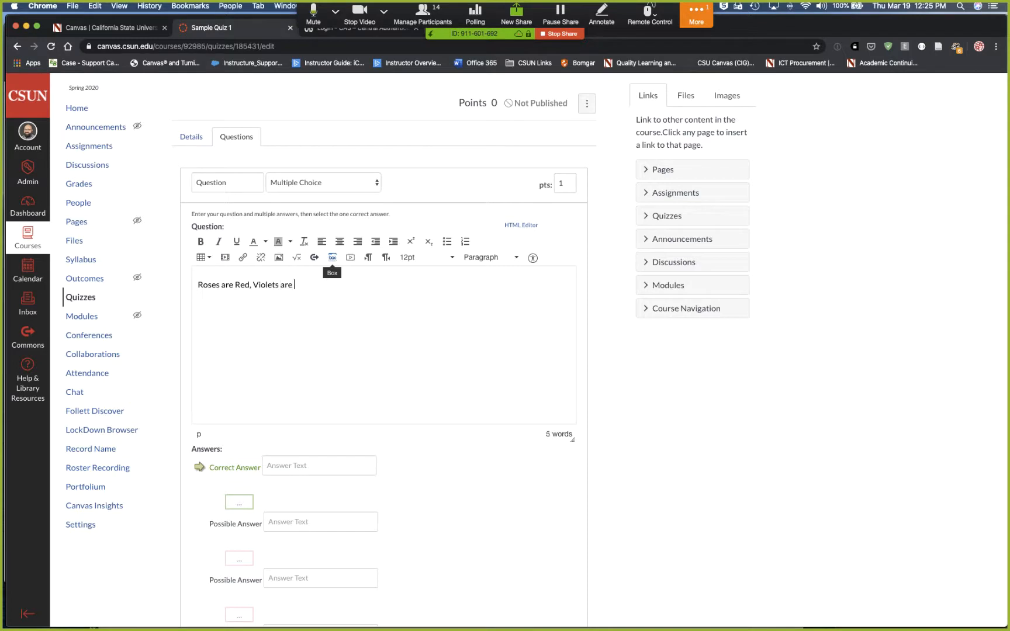
type(" ...")
Step: Enter Green in the question's correct answer and Blue in the first possible answer
scroll(375, 368, "down", 5)
scroll(341, 330, "down", 1)
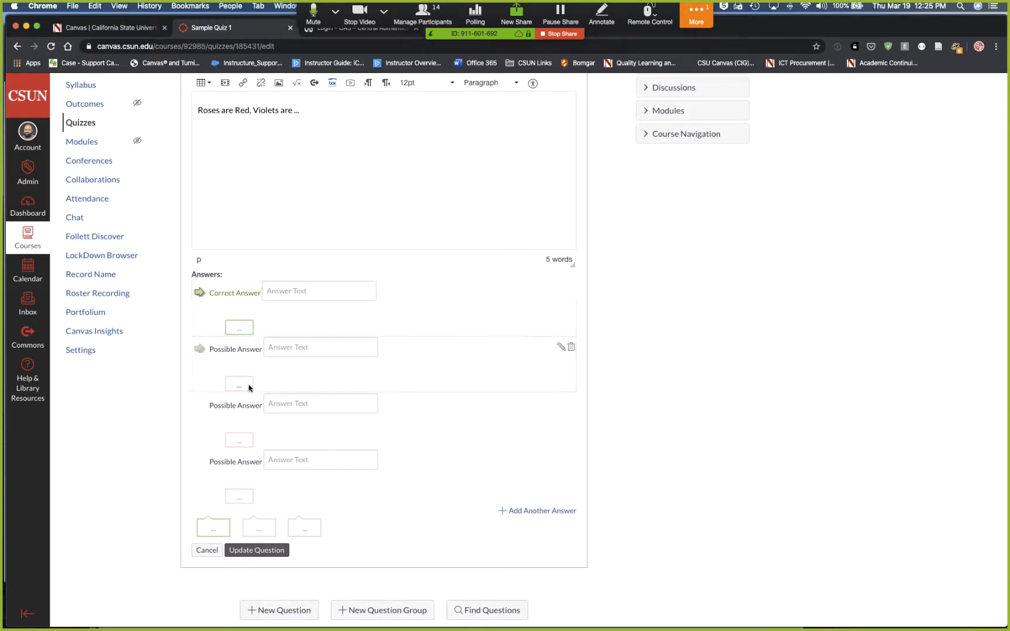
left_click(308, 291)
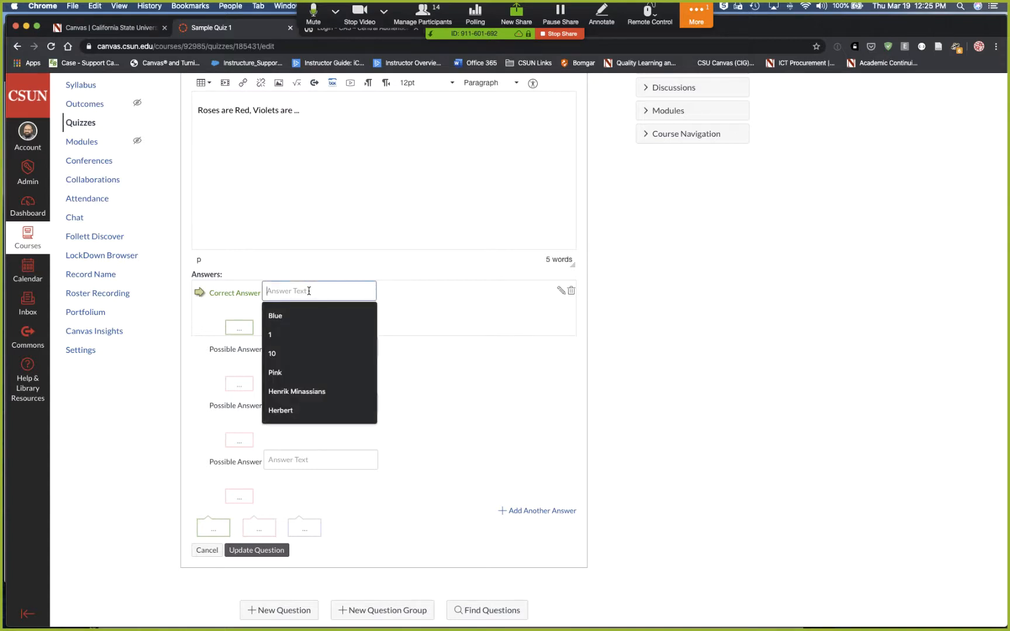
type("Green")
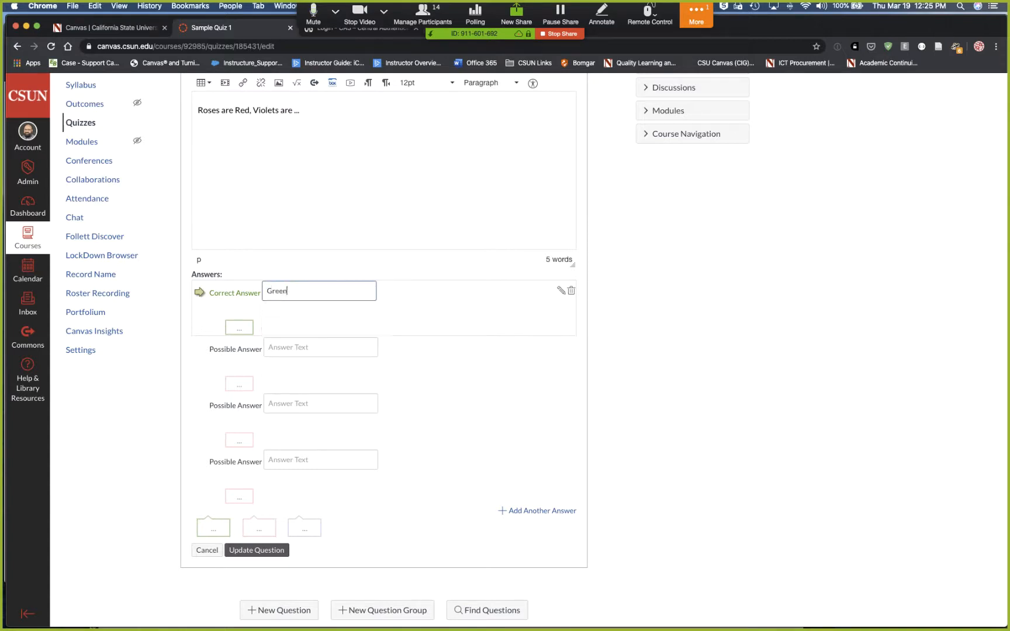
scroll(299, 302, "down", 2)
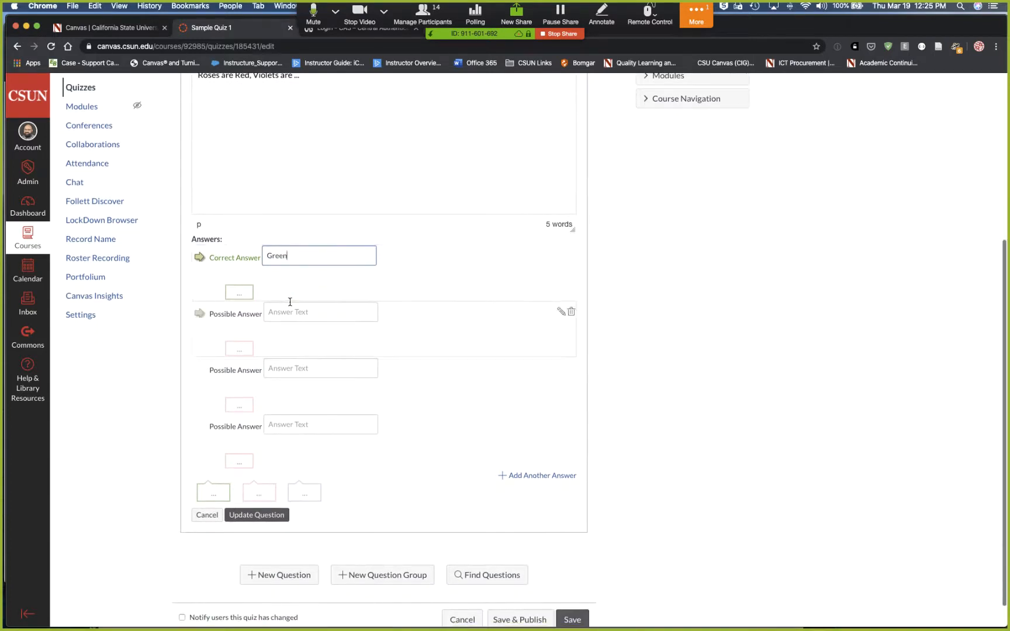
left_click(294, 311)
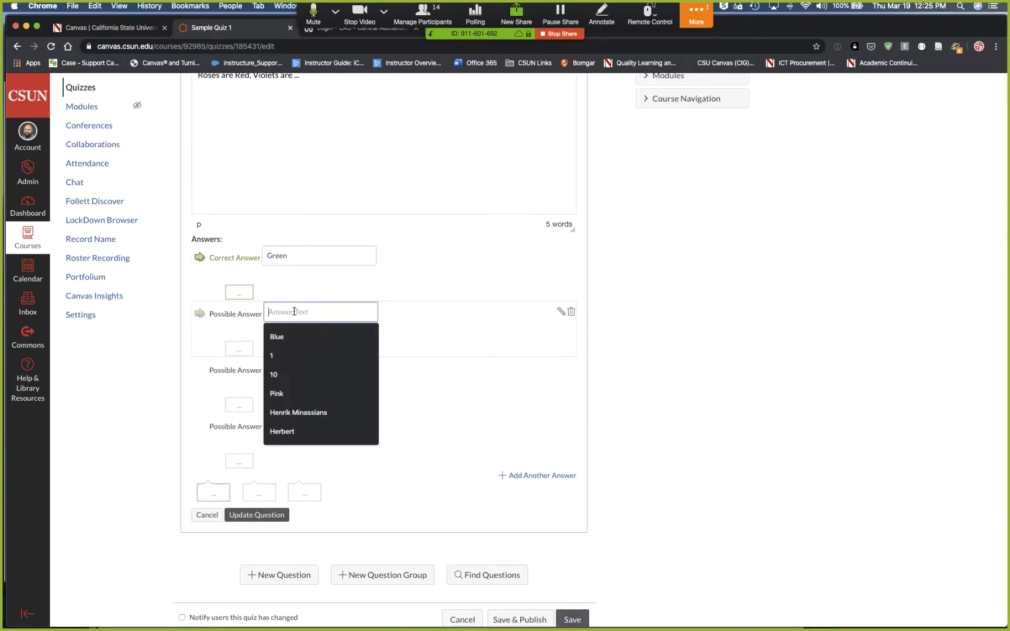
type("Blue")
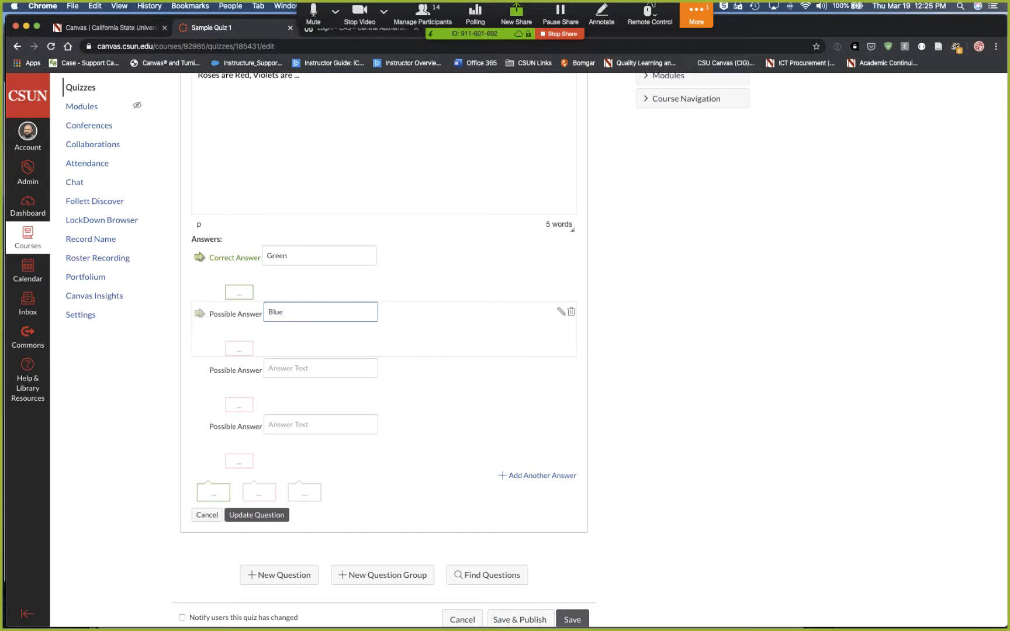
Step: Fill the two remaining possible answers with Flowers and Green
left_click(310, 369)
type("F")
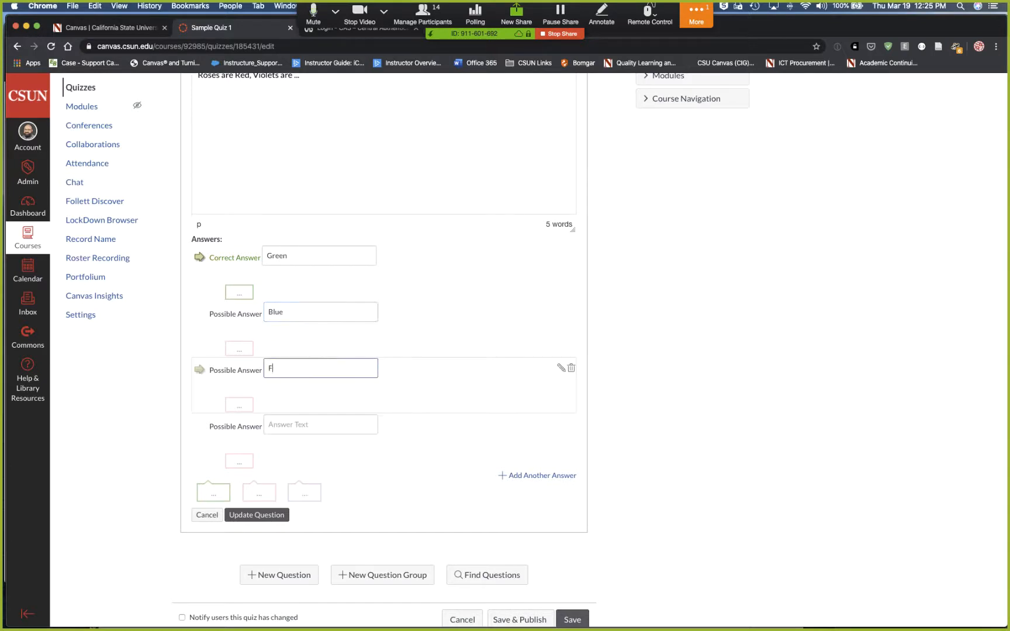
type("lowers")
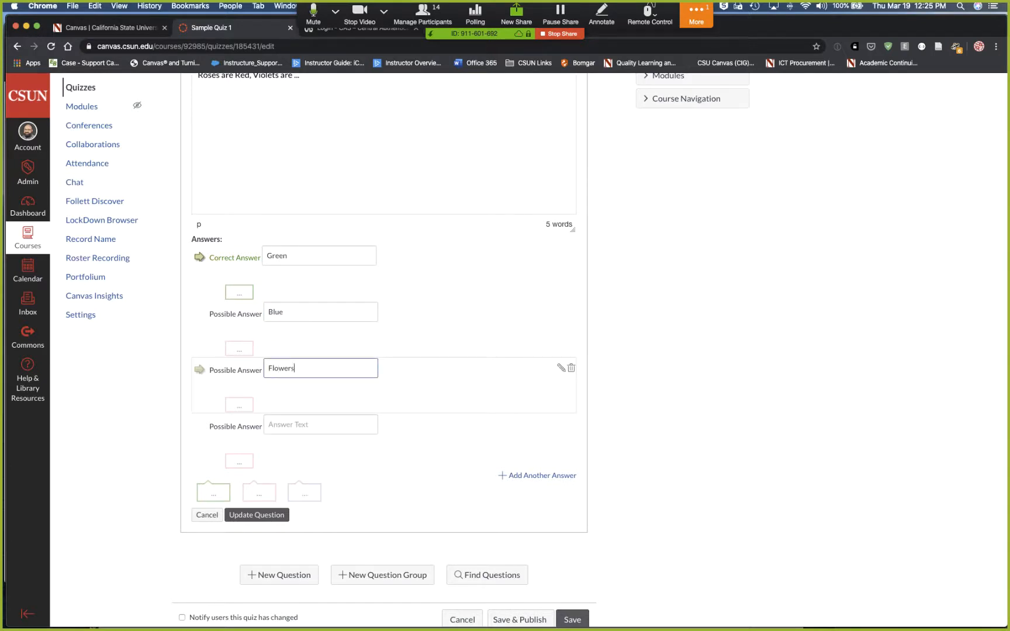
left_click(299, 425)
type("G")
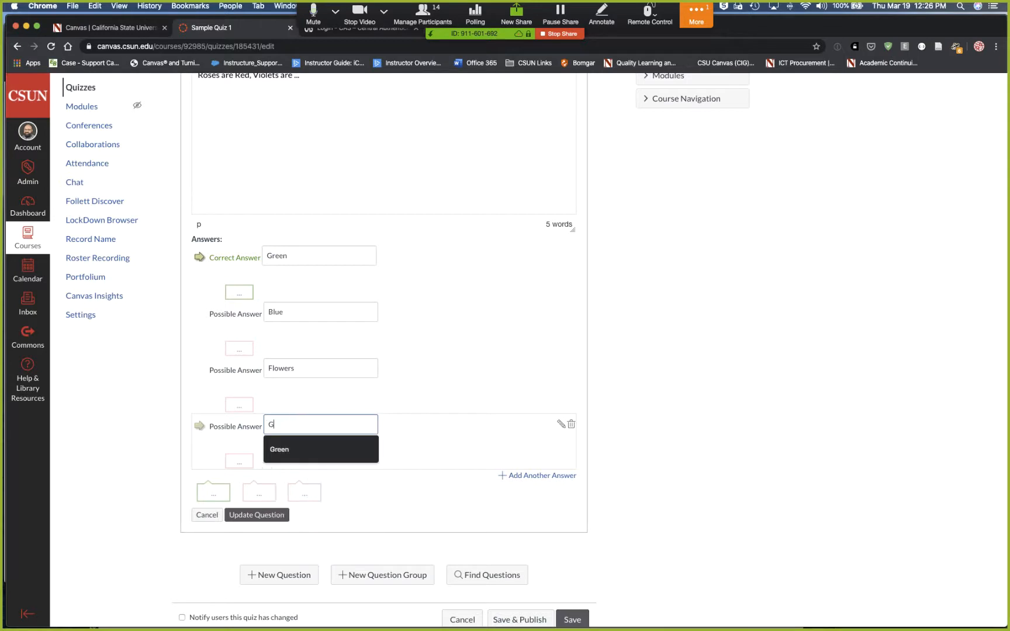
type("reen")
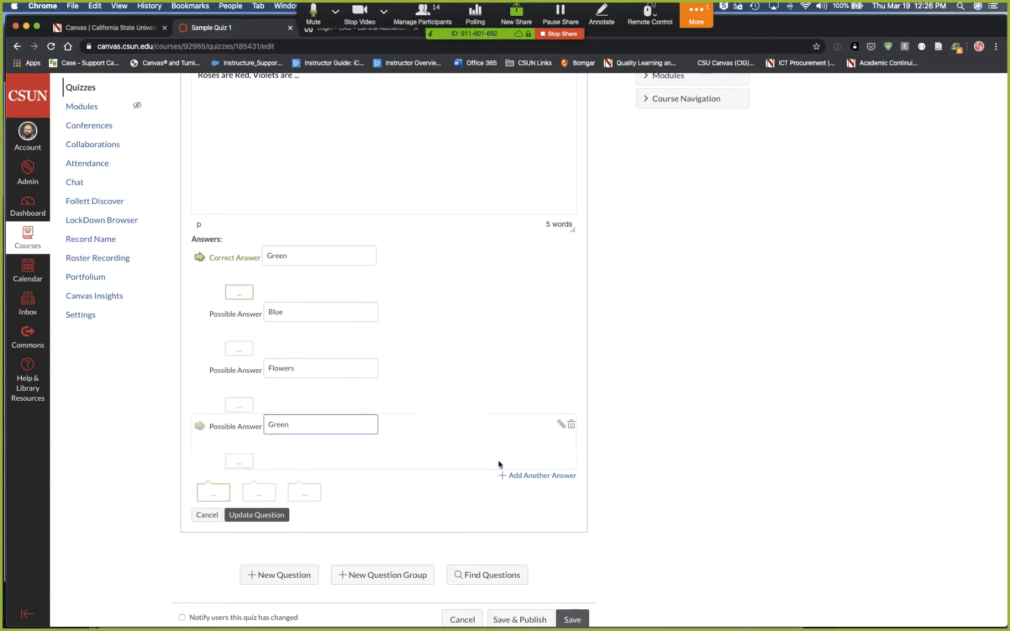
Step: Add a fifth answer option, Yellow, and save the question to the quiz
left_click(528, 477)
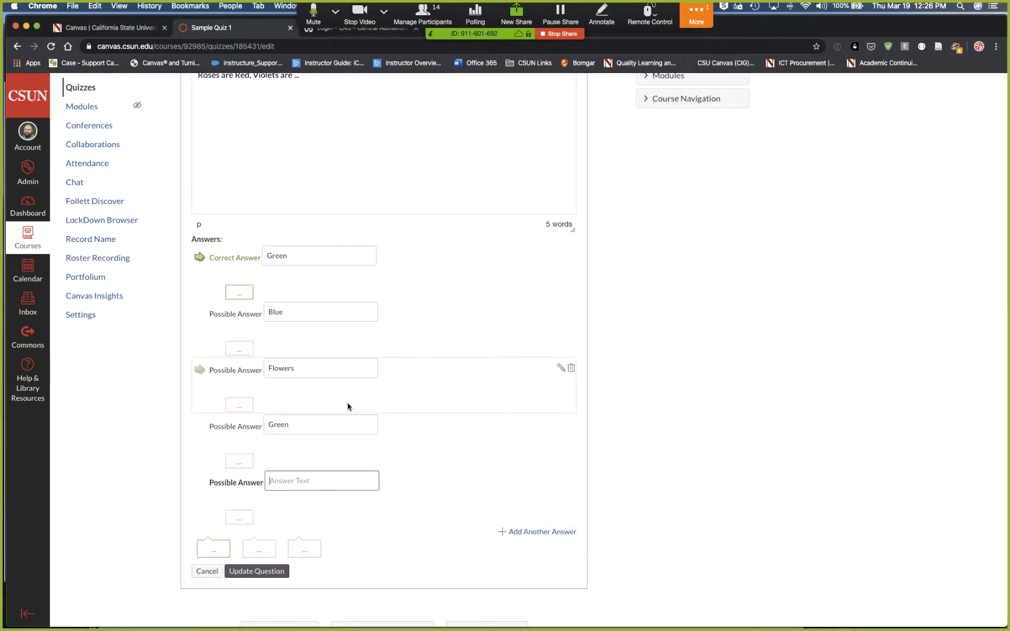
type("Yellow")
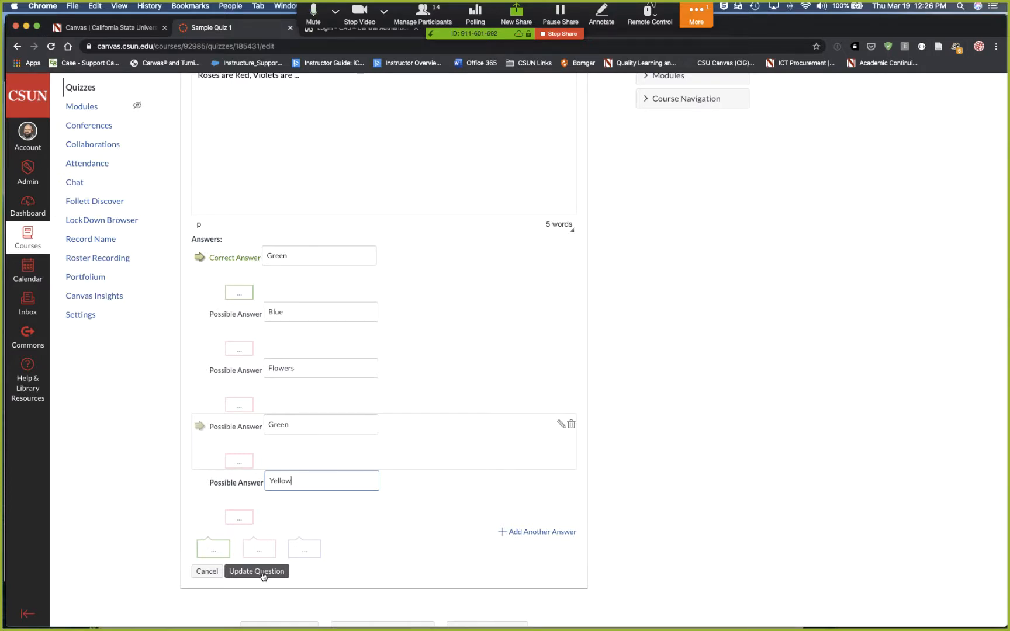
left_click(262, 573)
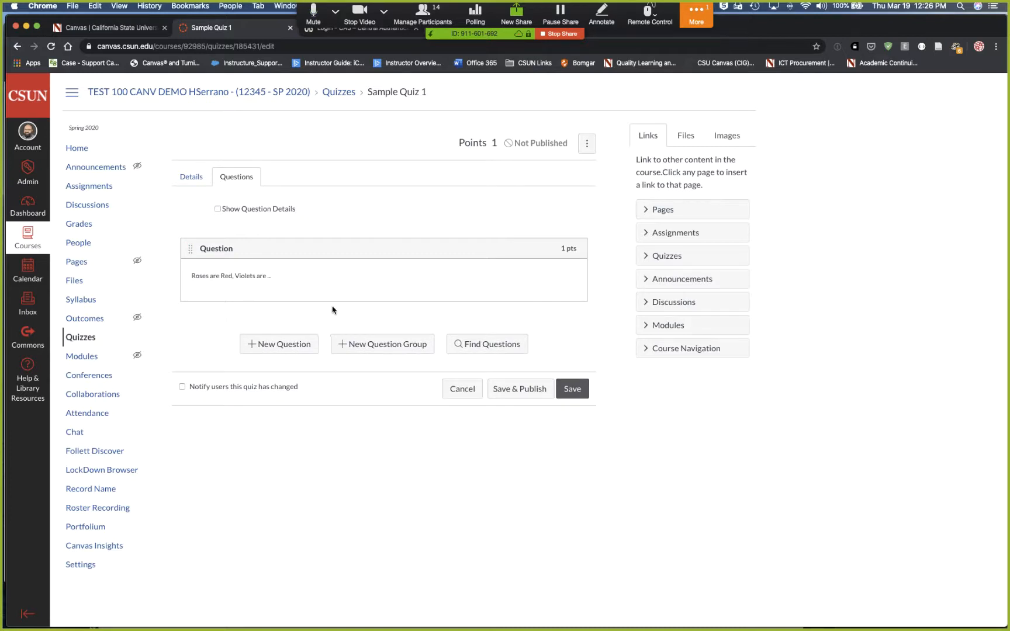
Step: Reopen the "Roses are Red" question, mark Blue as the correct answer, and update the question
left_click(568, 269)
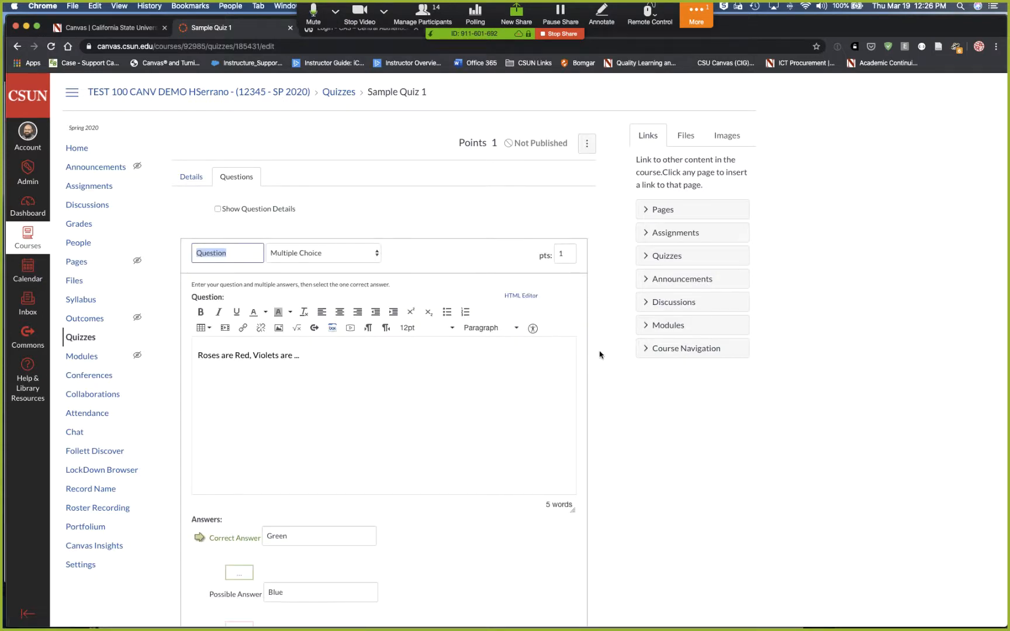
scroll(603, 426, "down", 1)
scroll(600, 426, "down", 5)
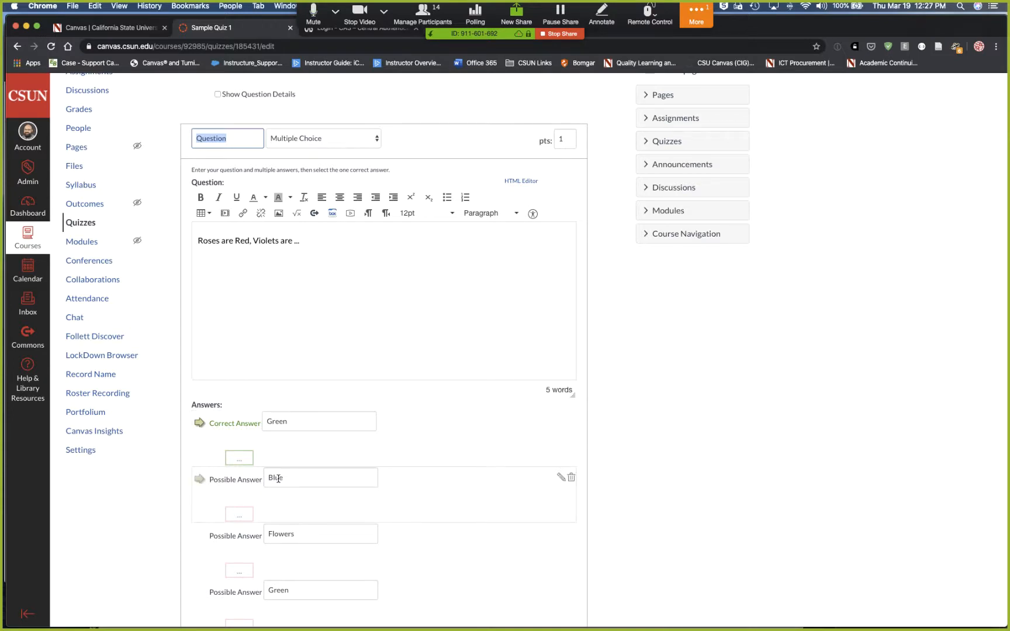
left_click(199, 480)
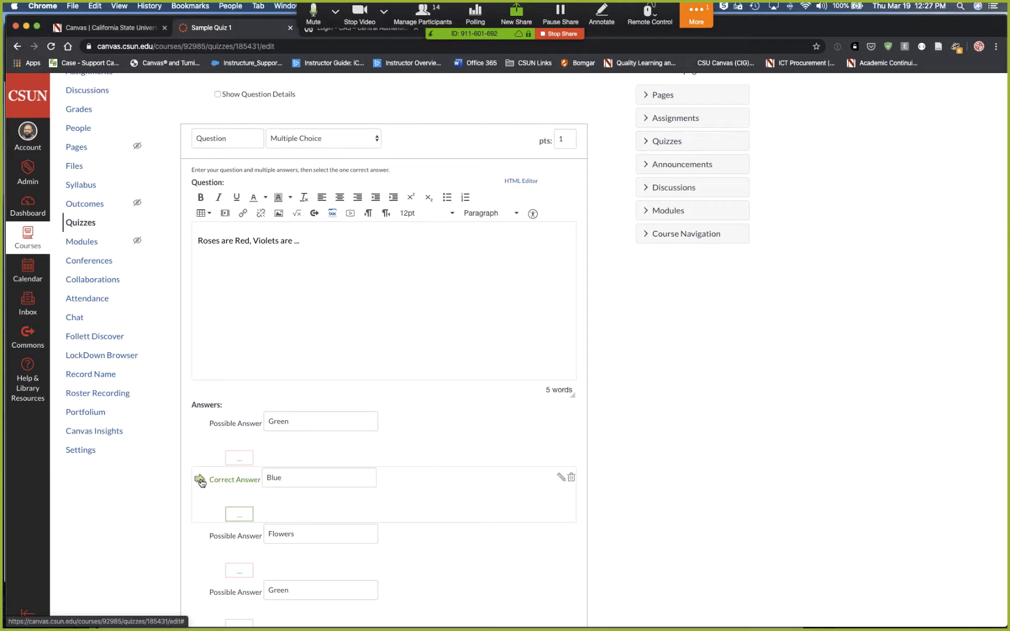
scroll(202, 481, "down", 1)
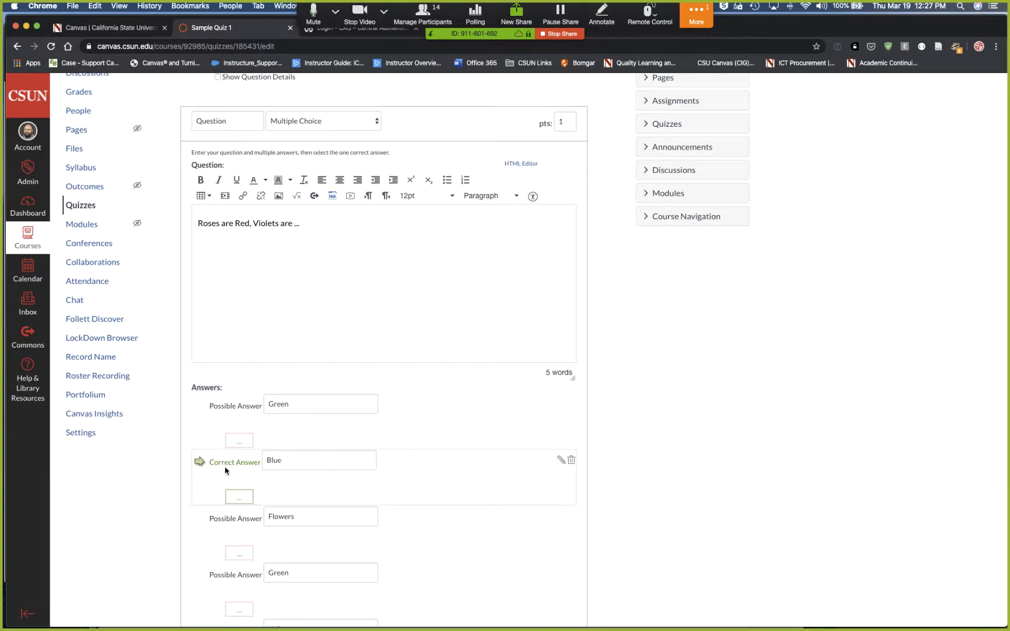
scroll(194, 494, "down", 5)
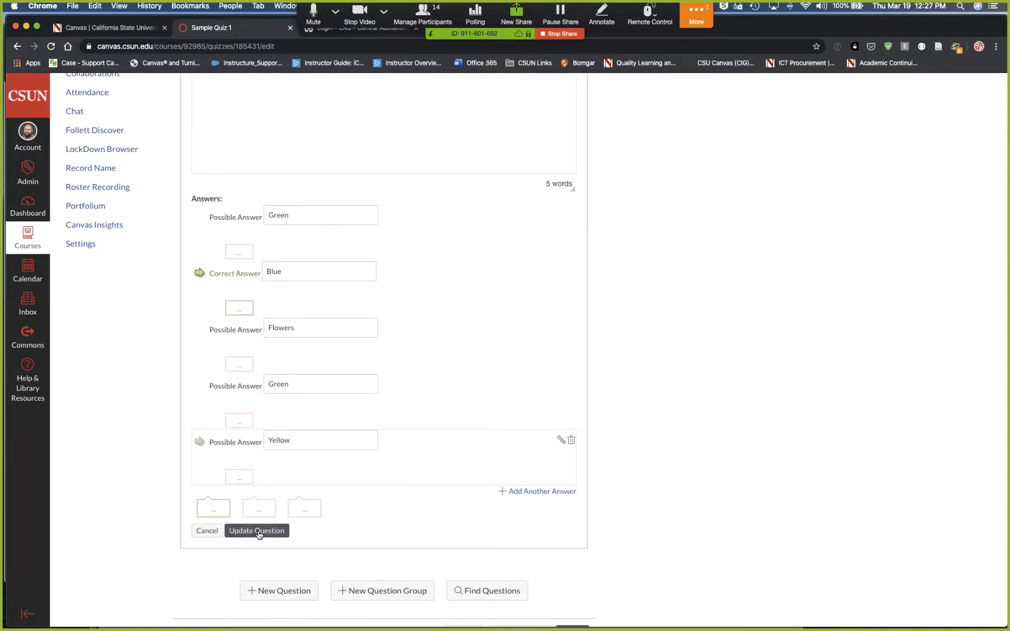
left_click(259, 532)
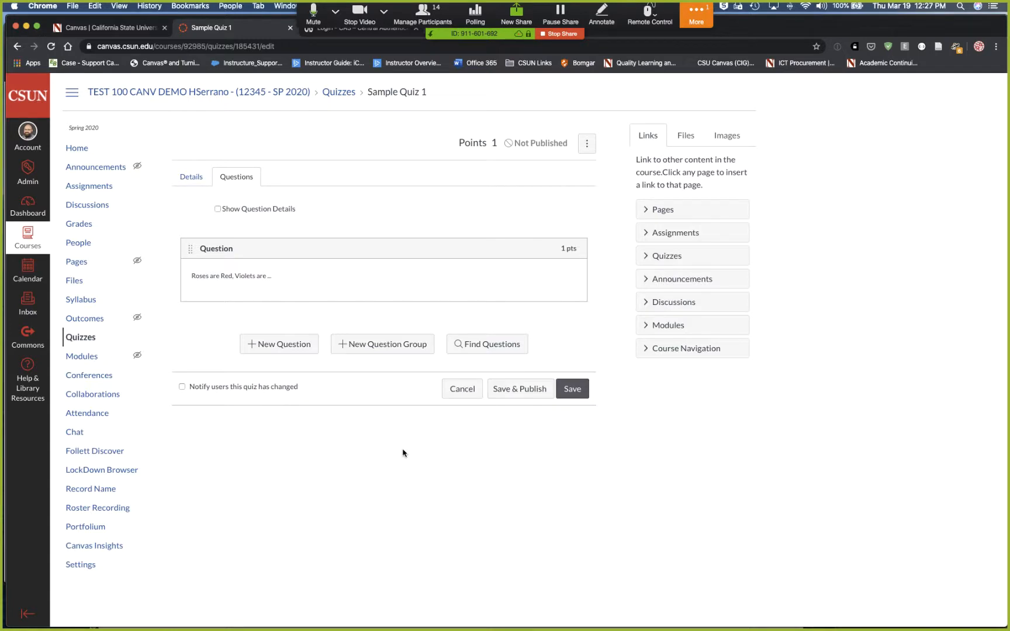
Step: Add a second quiz question of the True/False type, worth 1 point
mouse_move(350, 296)
left_click(290, 350)
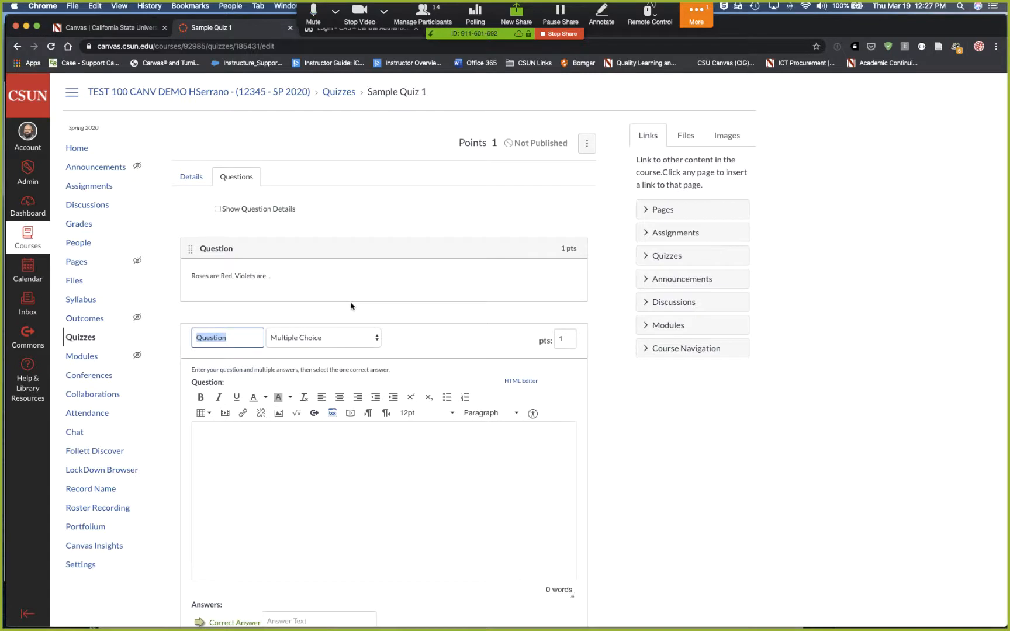
scroll(350, 304, "down", 5)
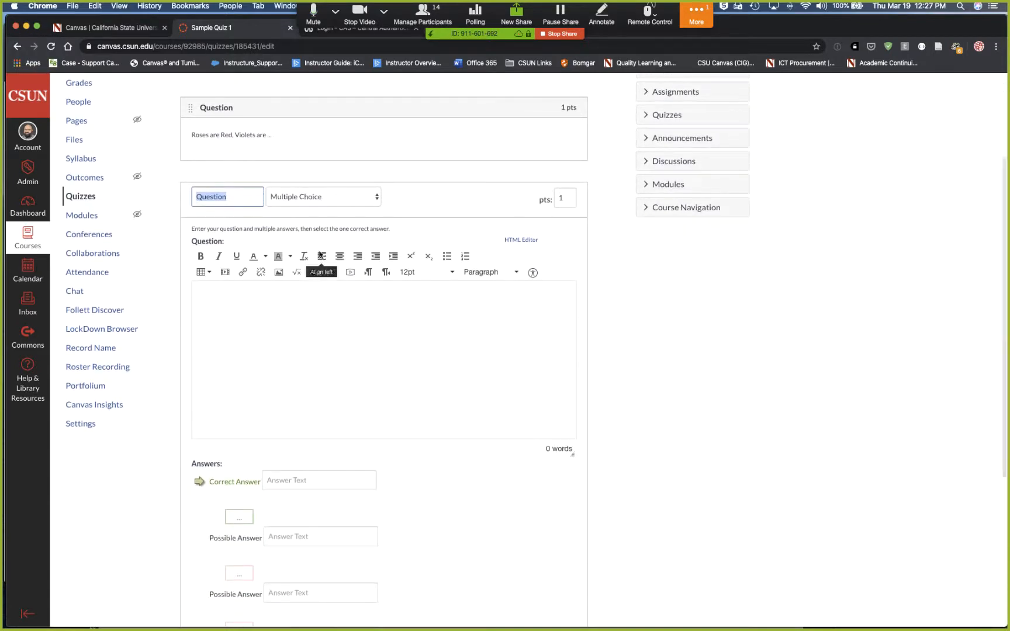
left_click(303, 198)
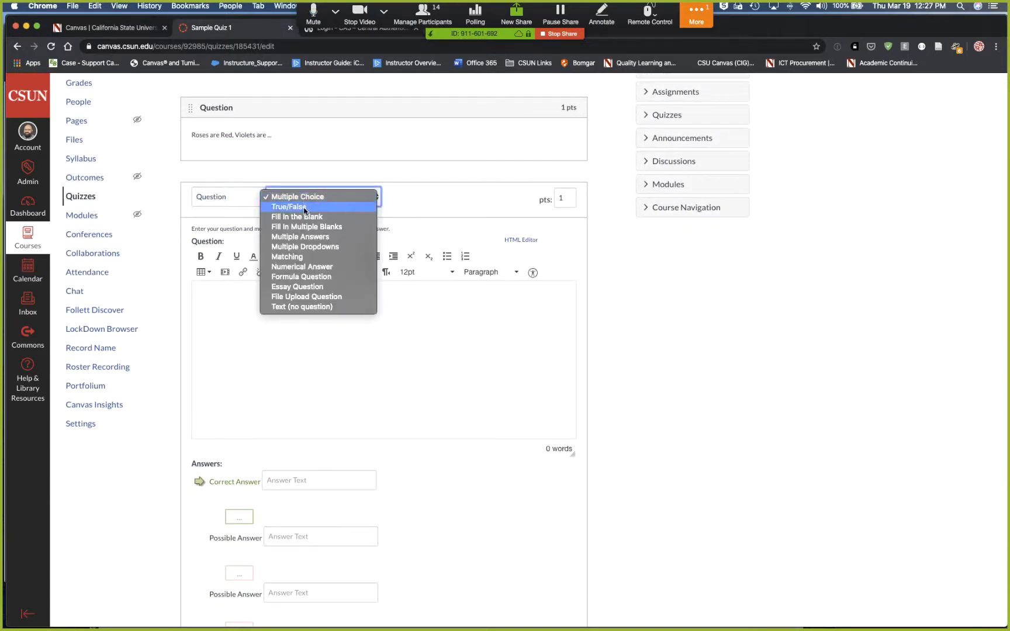
left_click(304, 208)
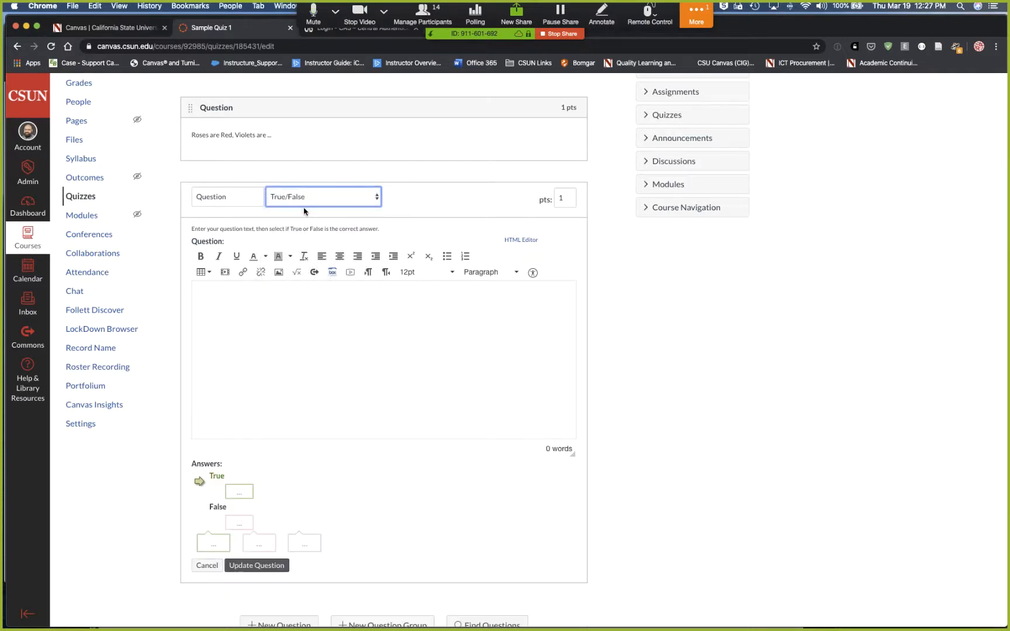
left_click(567, 200)
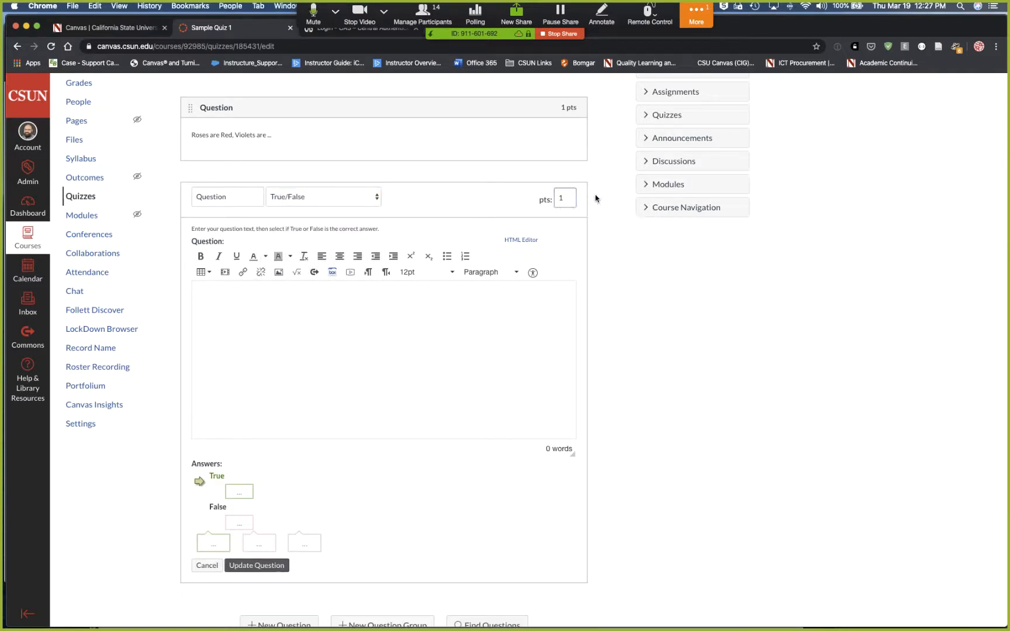
Step: Enter "The sun is a hot ball of gas..." as the True/False question text, keep True as the answer, and update the question
left_click(347, 307)
type("The sun is a ho")
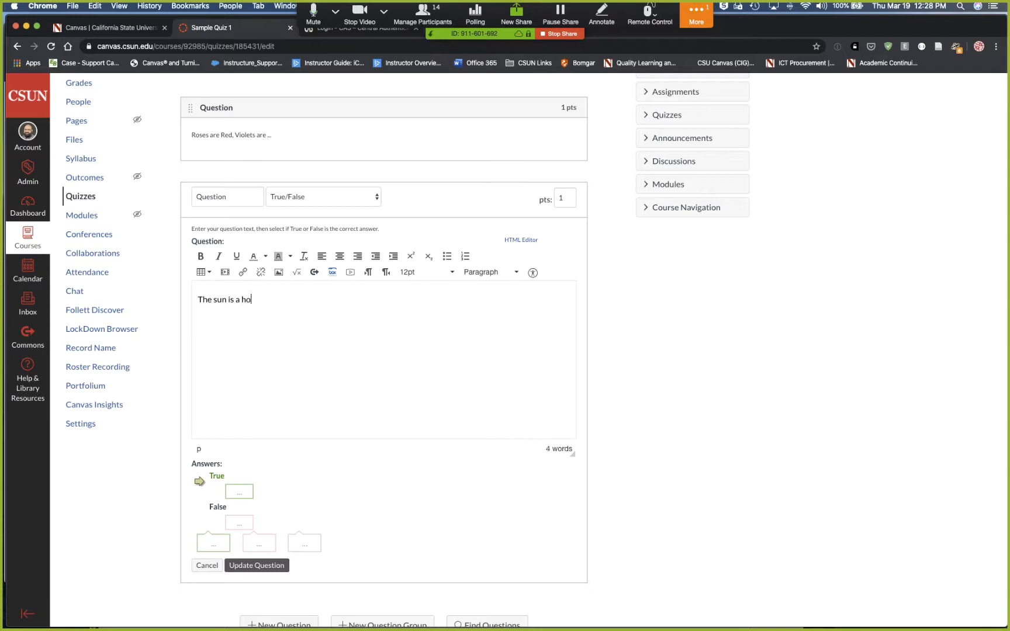
type("t ball of gas...")
scroll(345, 388, "down", 3)
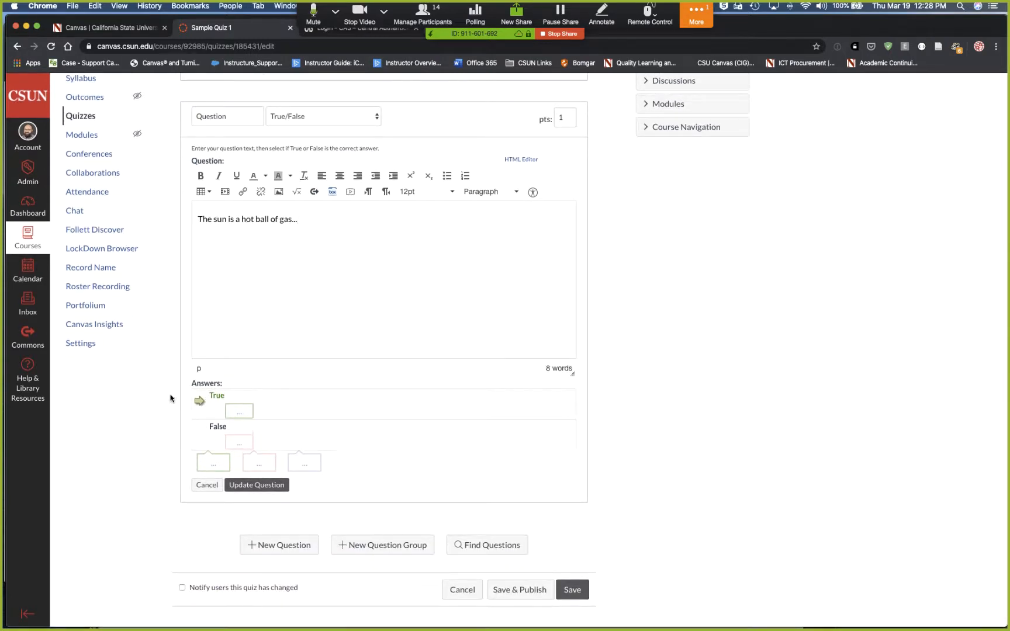
left_click(256, 485)
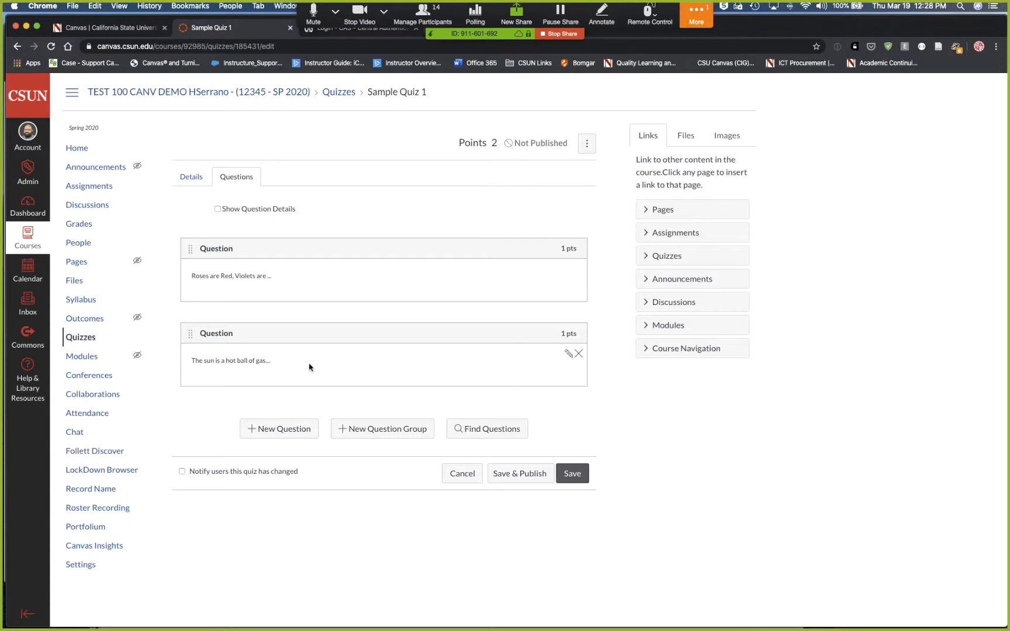
Step: Add a third quiz question of the Essay Question type, worth 8 points
left_click(285, 431)
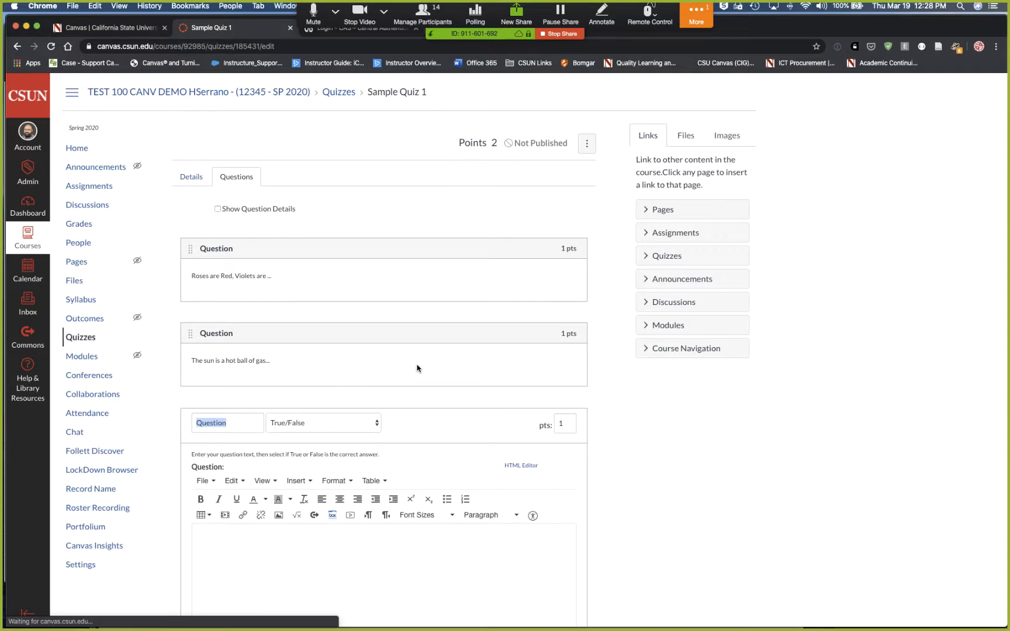
left_click(320, 422)
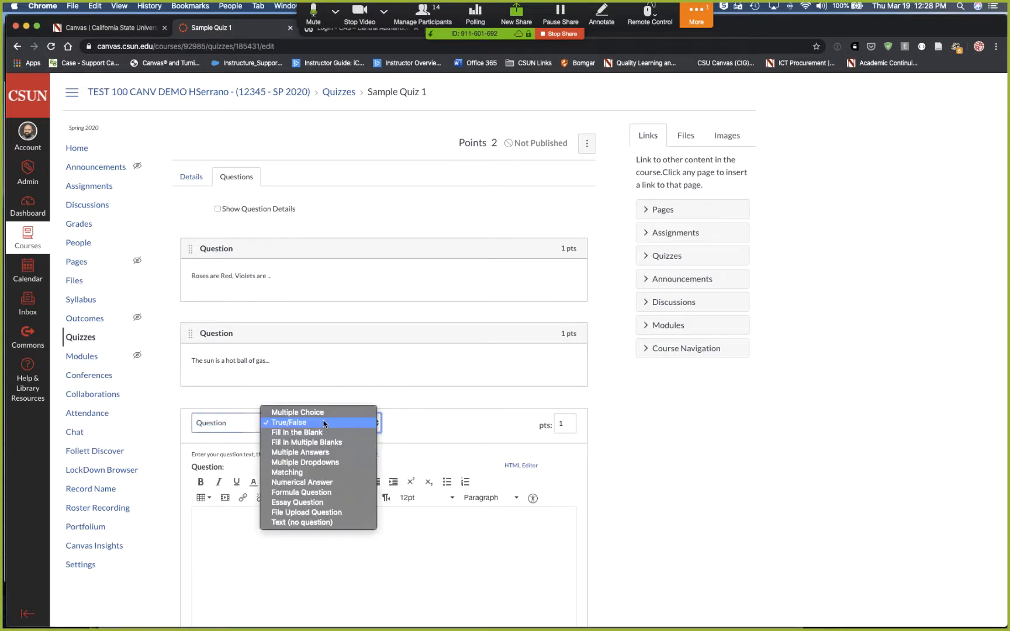
left_click(329, 503)
scroll(439, 438, "down", 2)
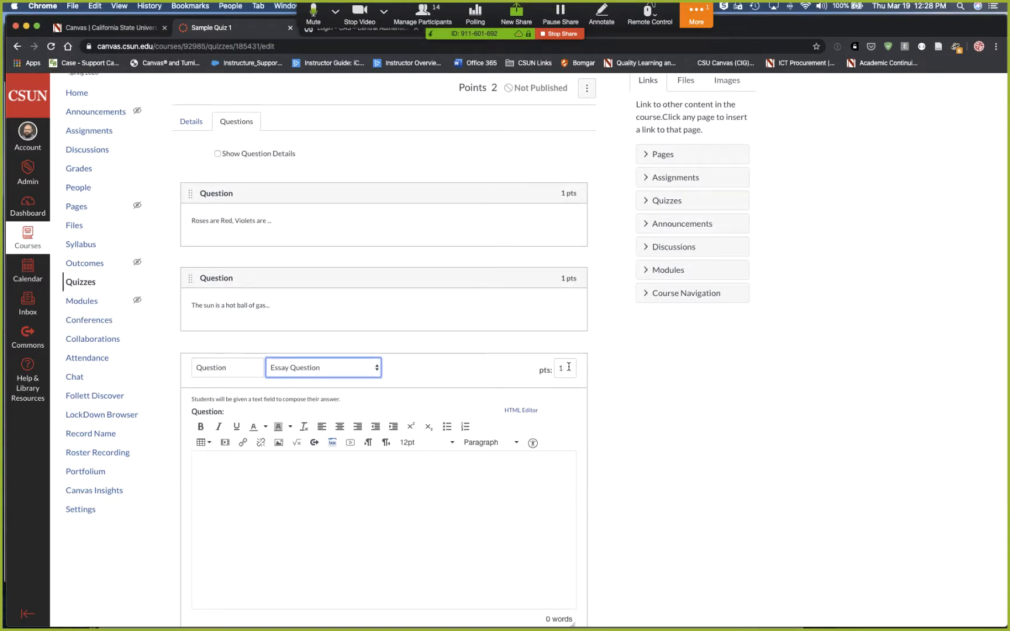
double_click(569, 366)
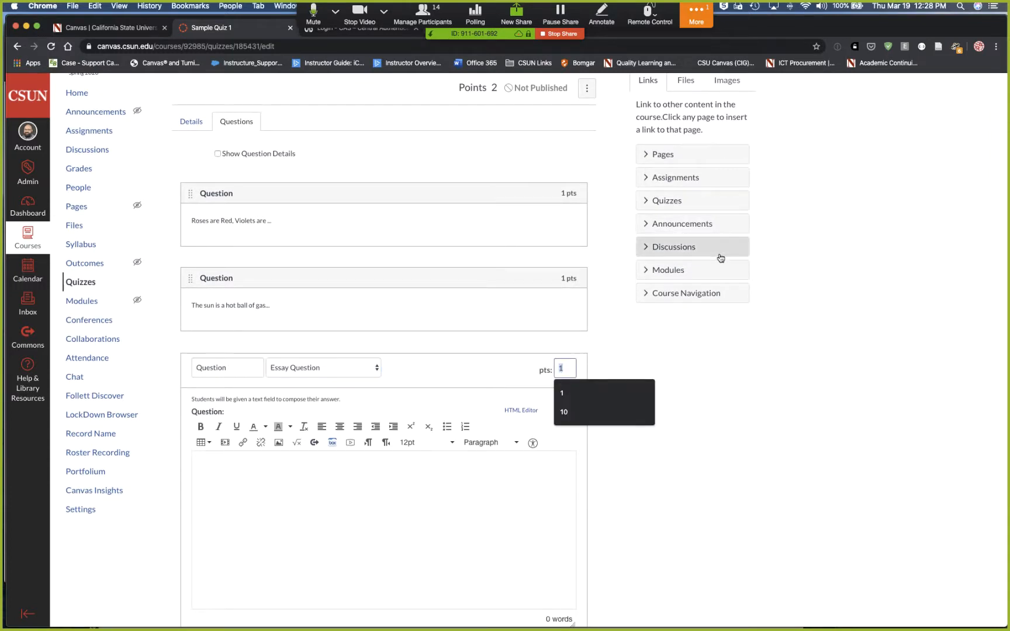
type("8")
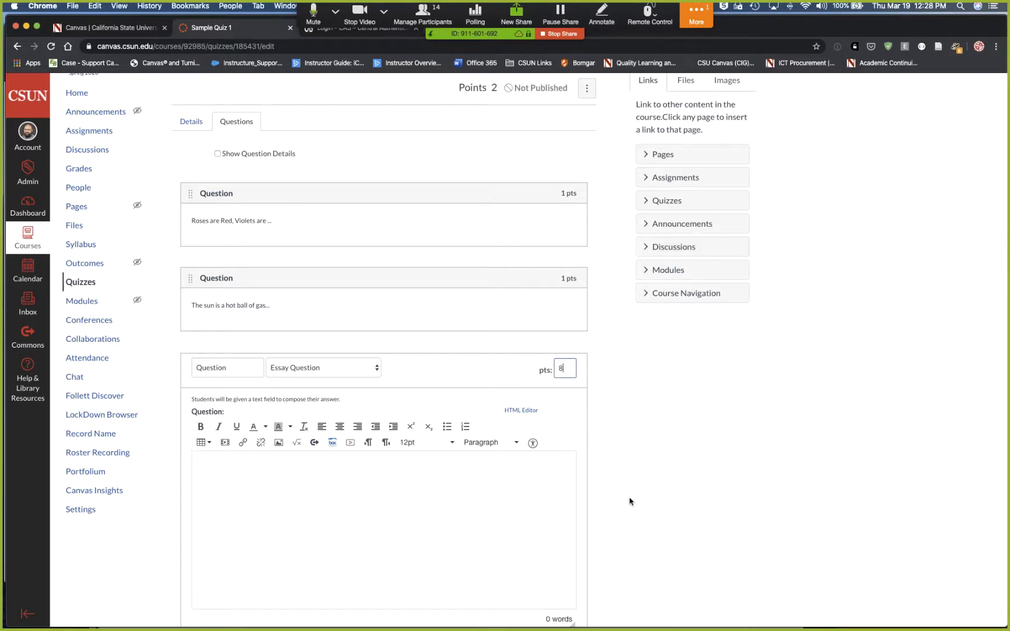
Step: Fill the essay question with placeholder text beginning "Blah blah", update the question, and save the quiz
scroll(634, 503, "down", 3)
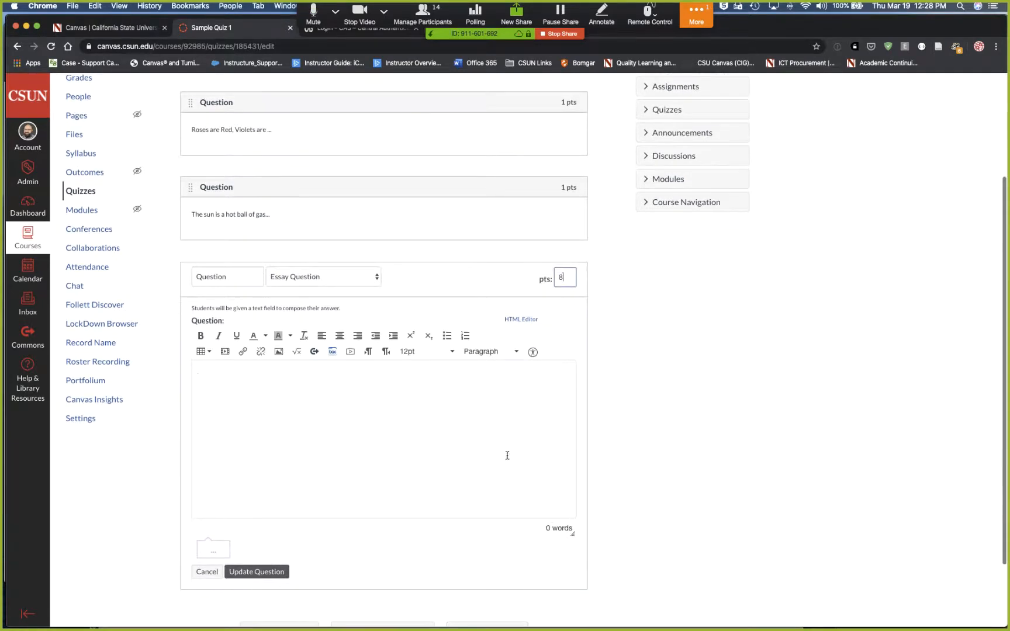
left_click(361, 423)
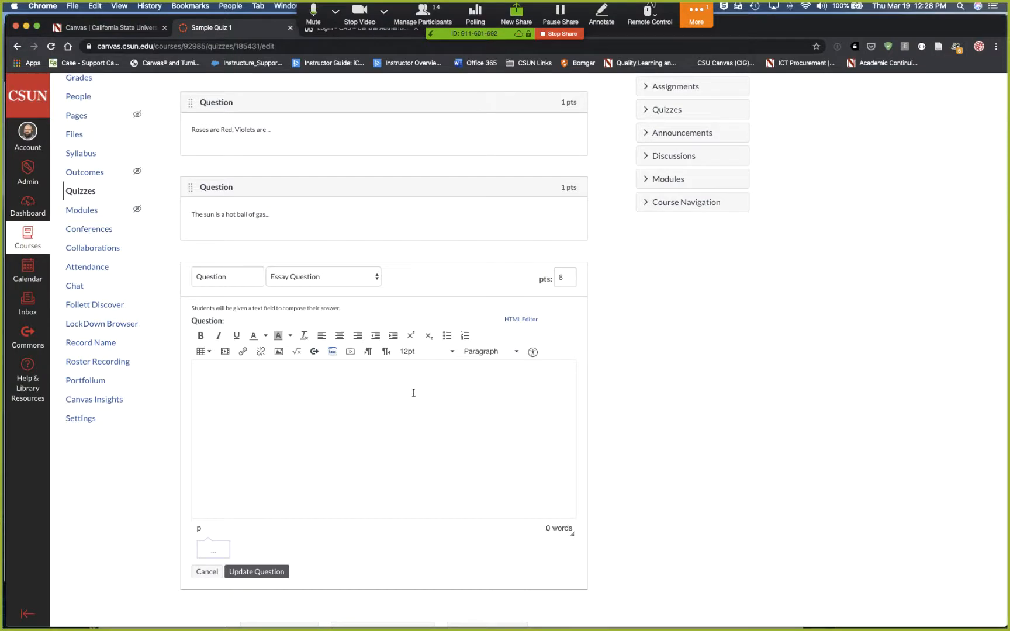
type("Blah blah ballskadjflk;asjdf lk;safj lksadfj lksadjf lk;asdjfl")
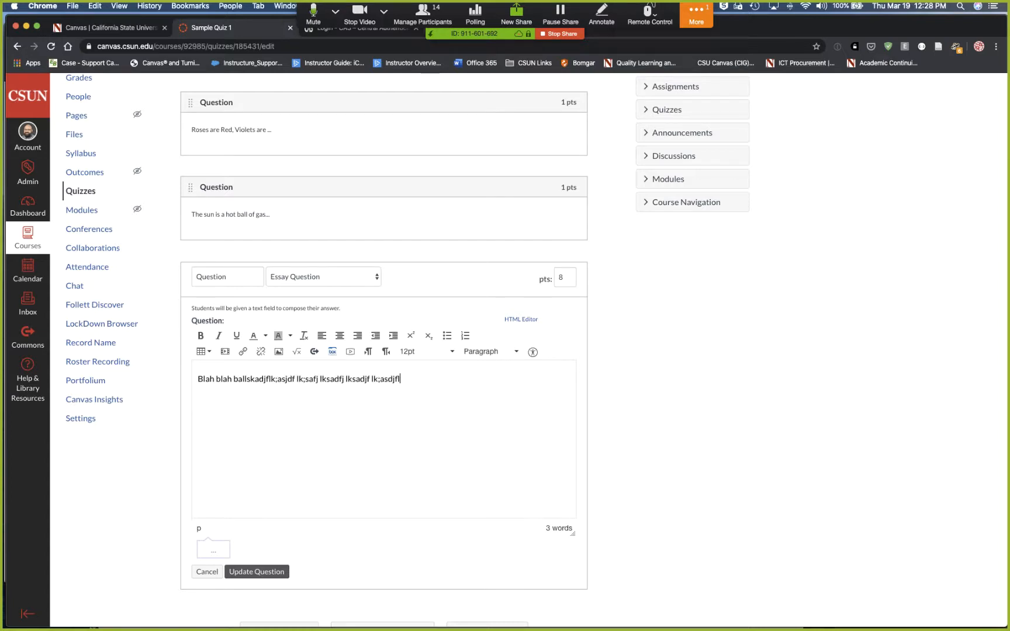
scroll(375, 584, "up", 1)
scroll(252, 552, "down", 2)
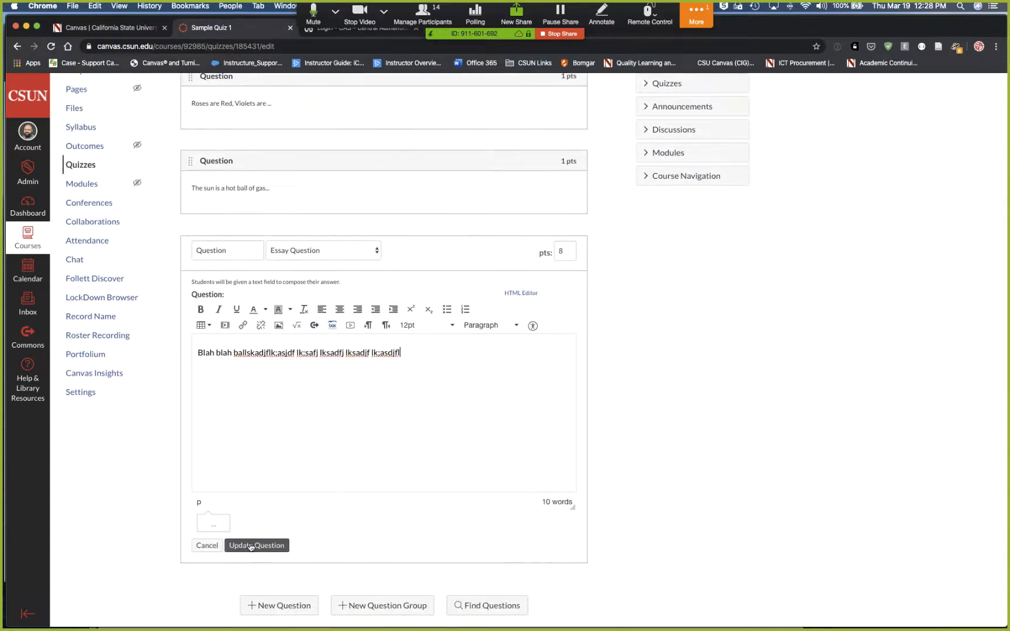
left_click(251, 546)
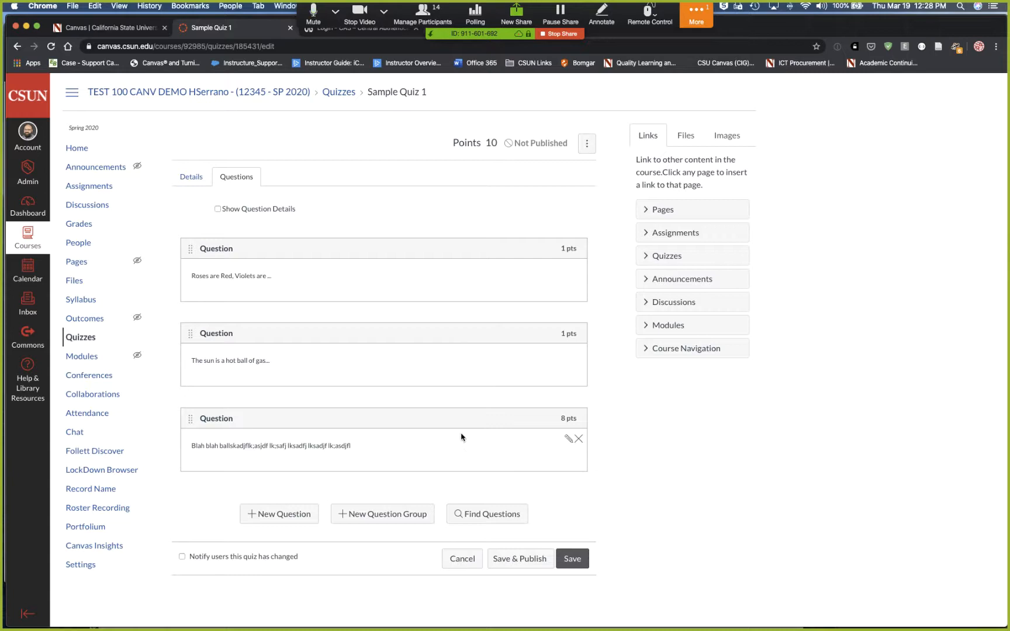
left_click(580, 562)
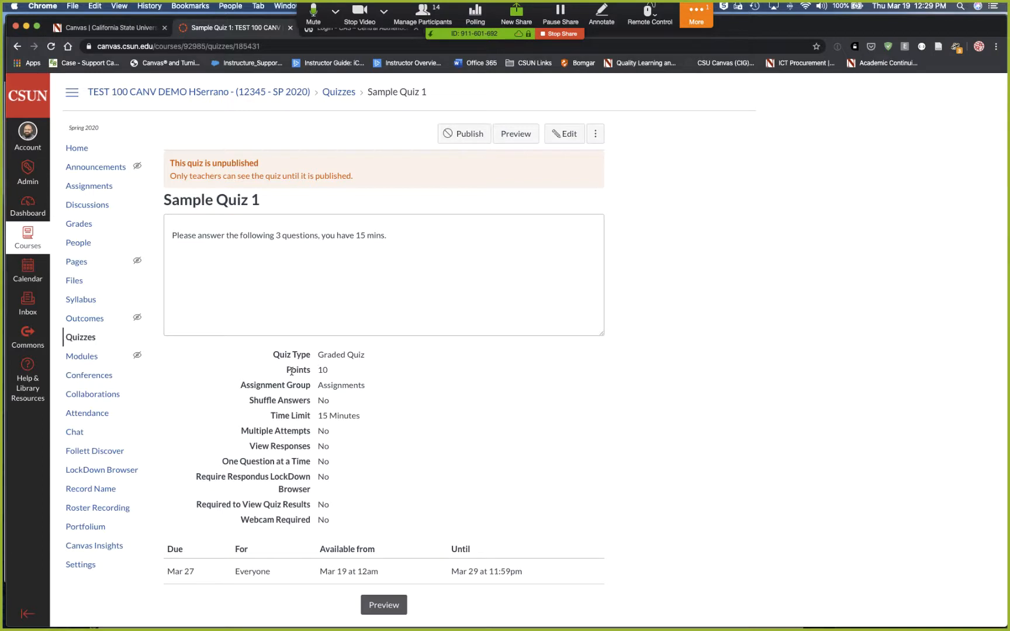
Step: Check the quiz's point total, then preview Sample Quiz 1 and look over its questions and running timer
left_click_drag(288, 371, 334, 375)
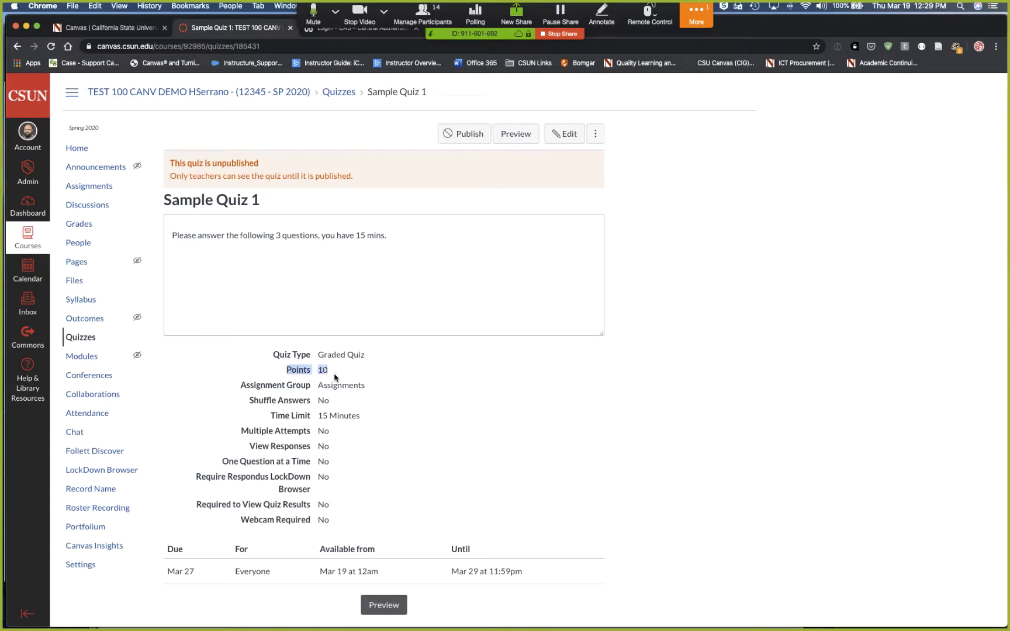
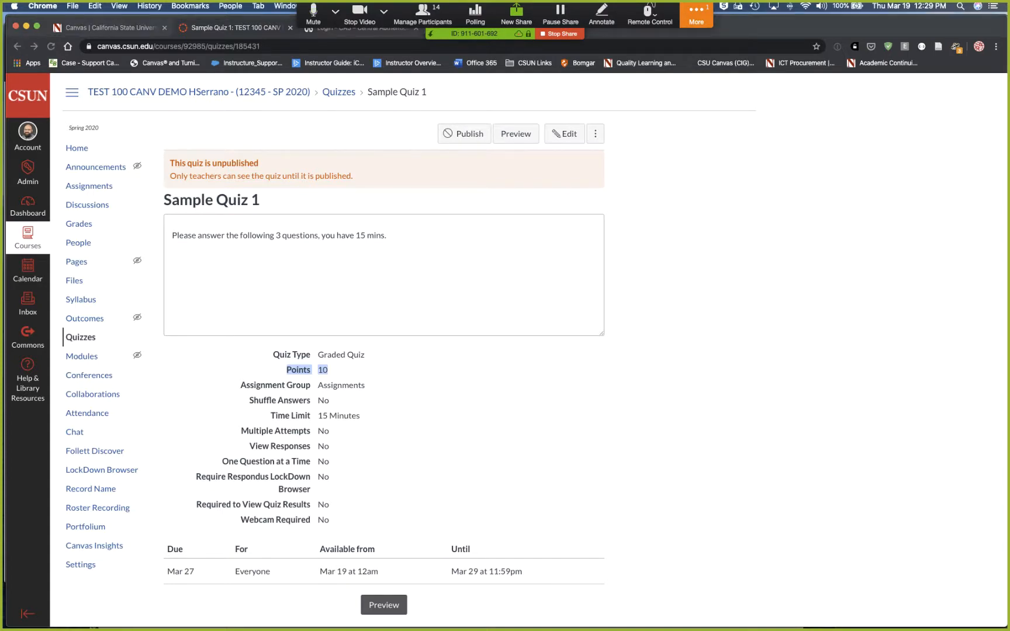
left_click(711, 282)
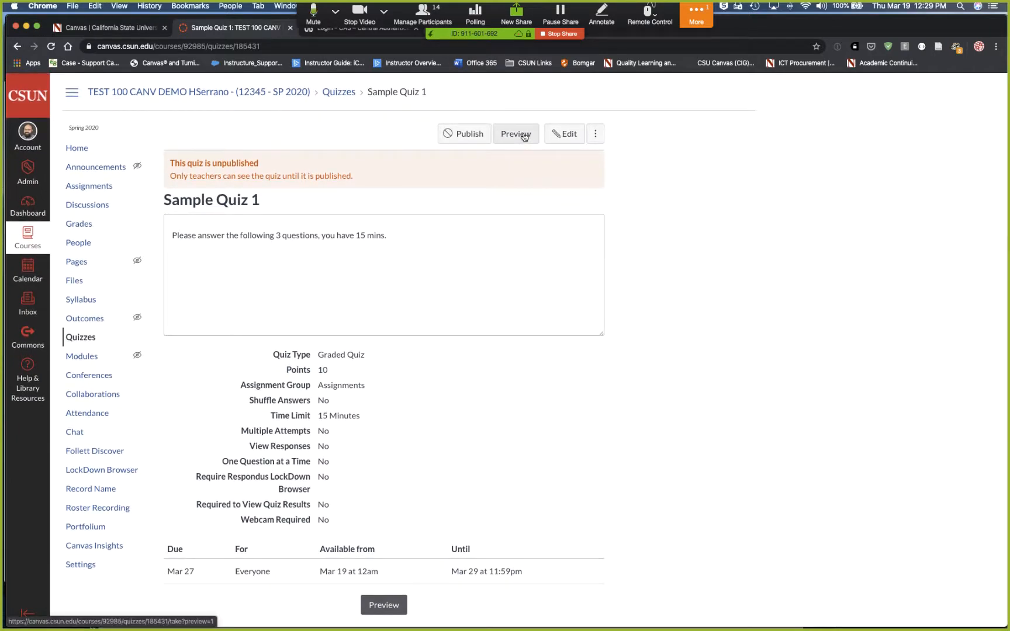
left_click(525, 137)
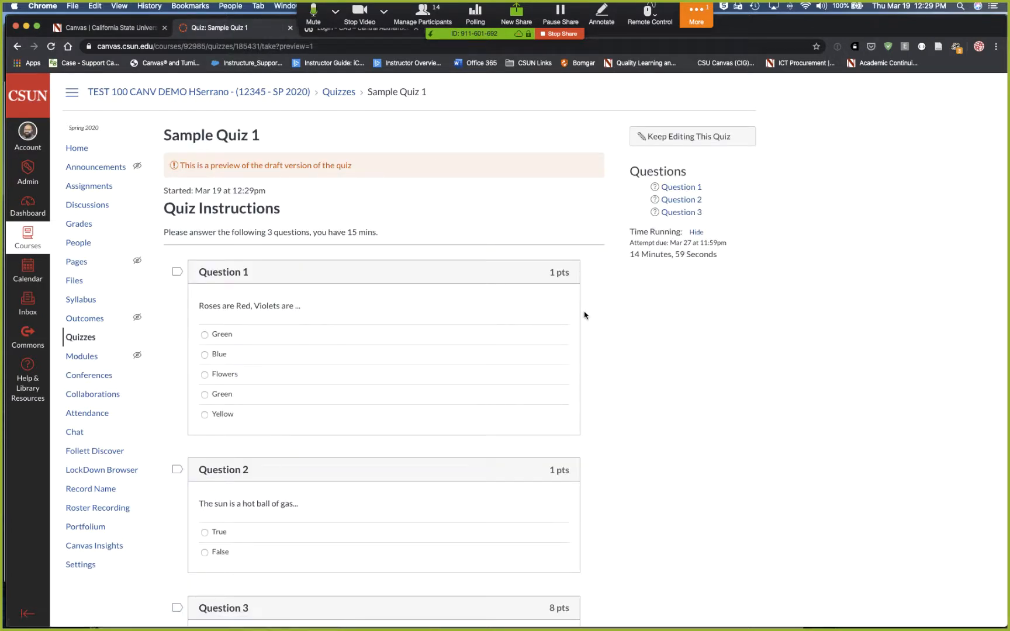
scroll(597, 352, "down", 1)
scroll(598, 351, "down", 2)
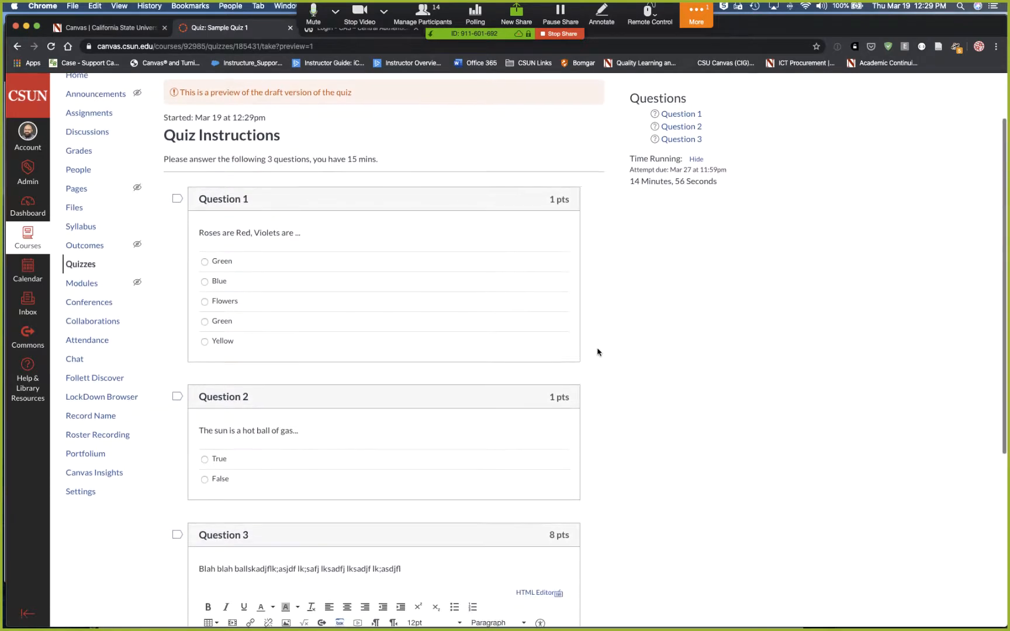
scroll(597, 350, "up", 5)
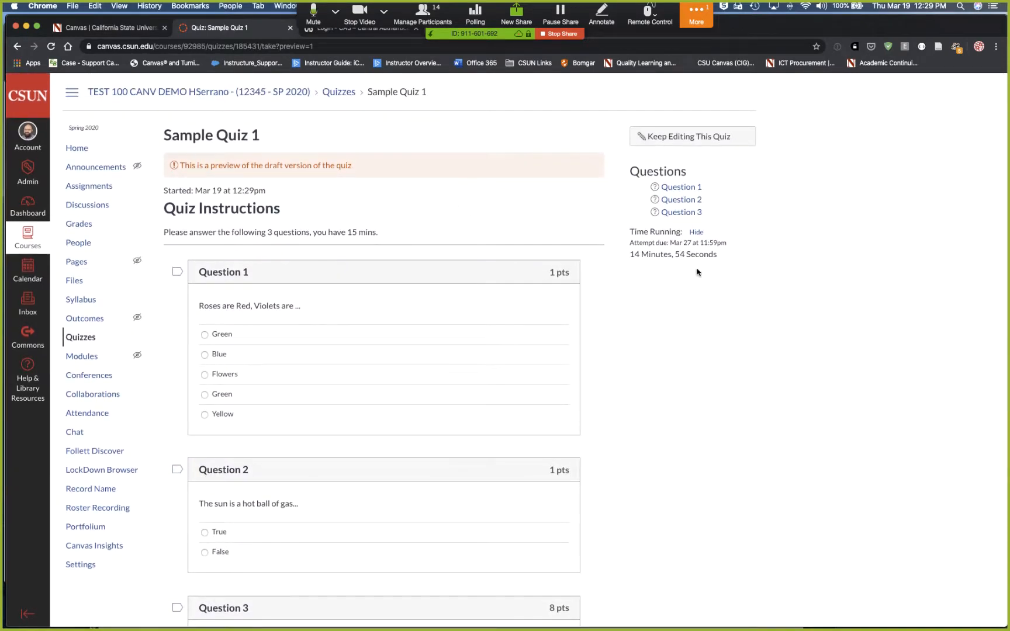
left_click_drag(637, 255, 709, 256)
scroll(327, 269, "down", 1)
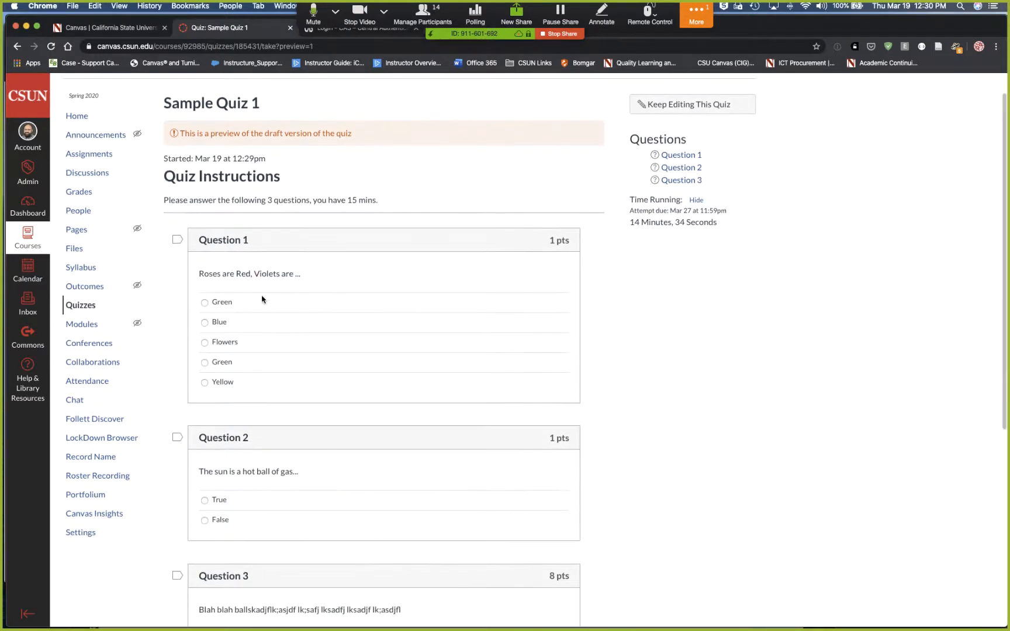
Step: Answer the preview with Blue, True and placeholder essay text, and submit the quiz
left_click(205, 323)
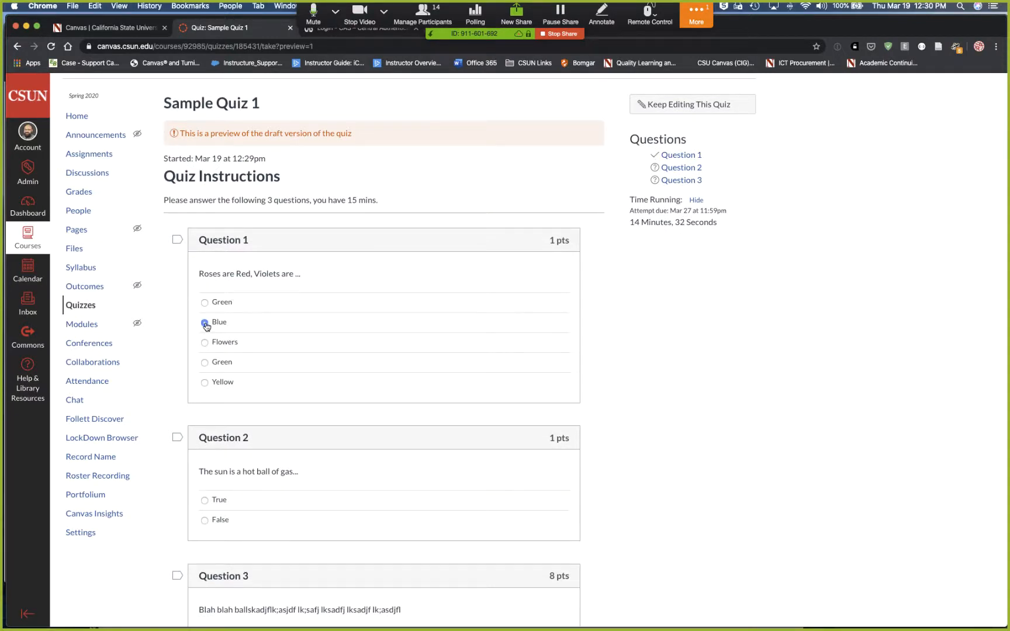
scroll(273, 329, "down", 4)
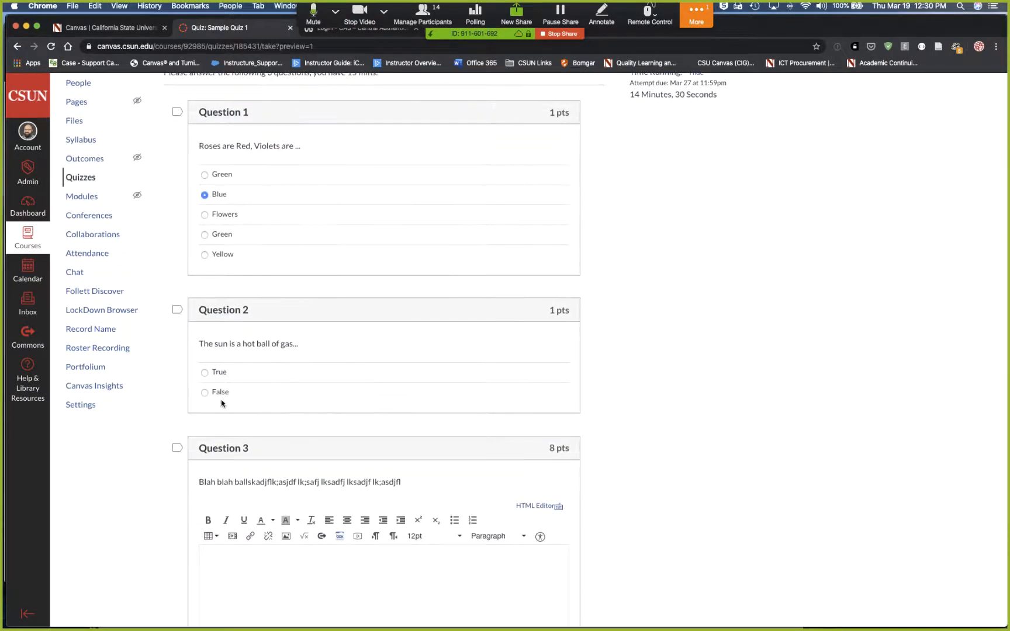
left_click(205, 372)
scroll(320, 502, "down", 4)
left_click(321, 476)
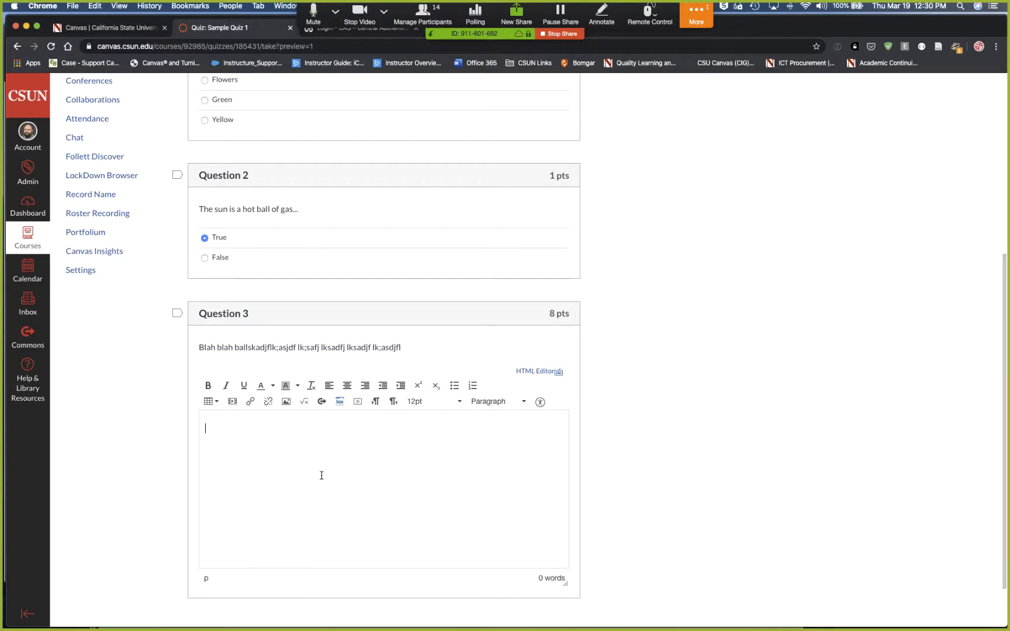
type("j klsafj alks;dfj kls;dfj lksadjf lkasdfj lk;safj")
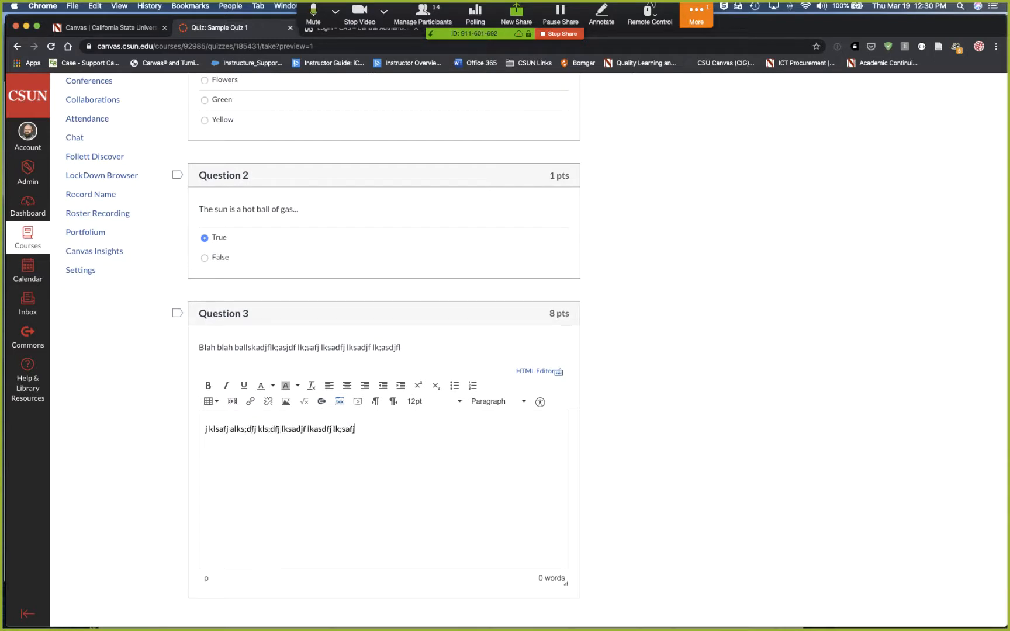
scroll(657, 501, "down", 2)
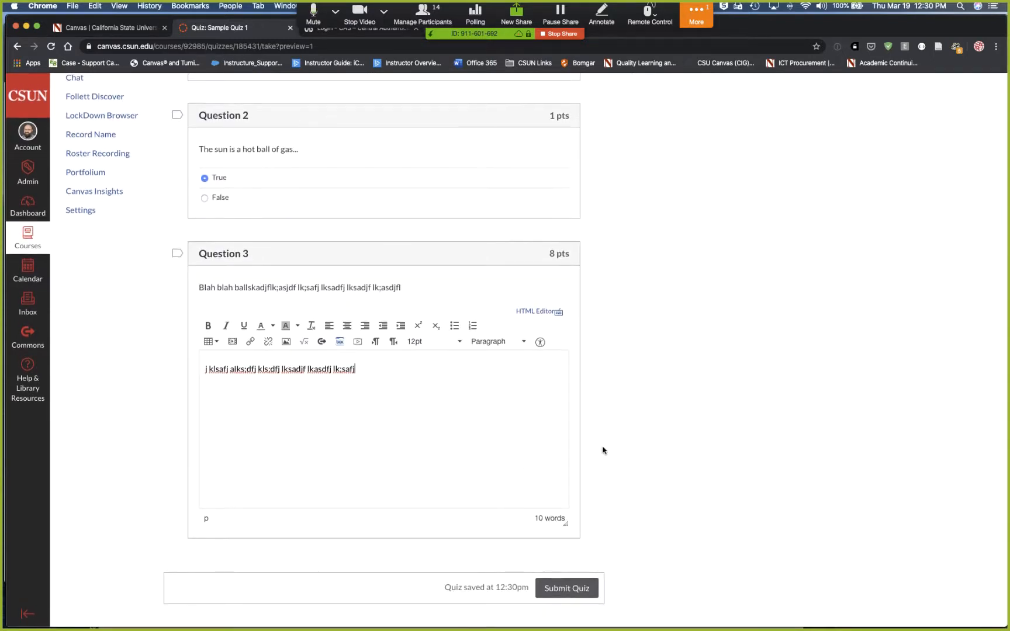
left_click(573, 590)
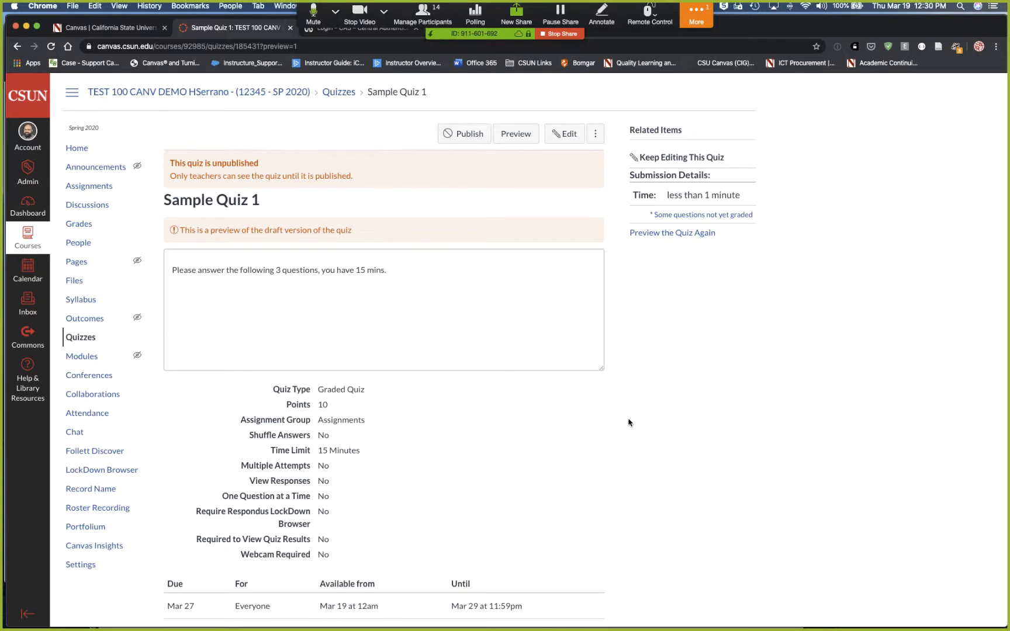
Step: Review the submitted preview's score and the grading of each of the three questions
scroll(607, 446, "down", 2)
scroll(608, 446, "down", 5)
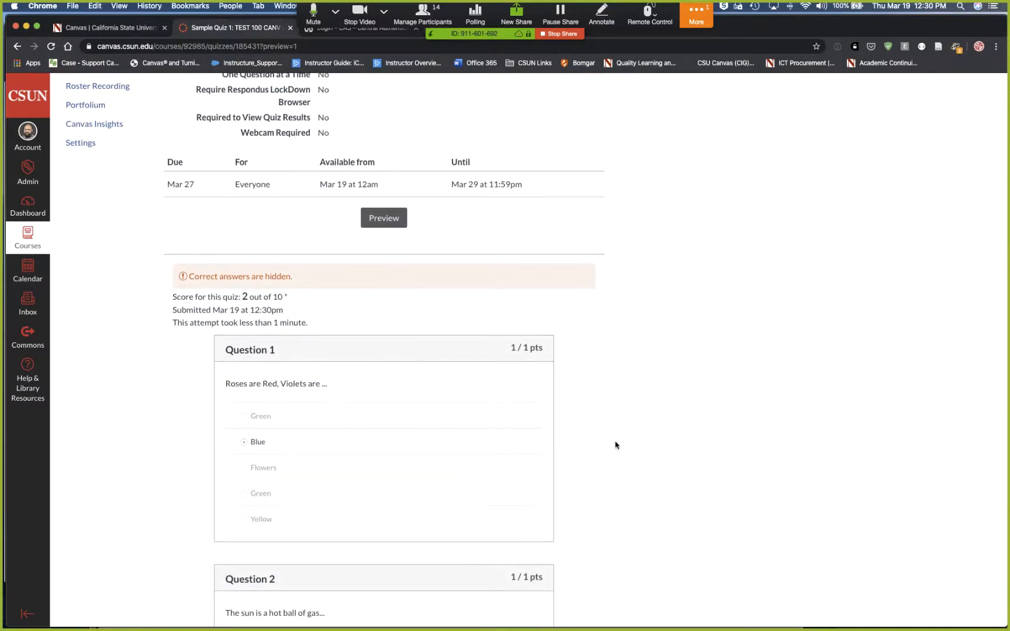
scroll(615, 446, "down", 2)
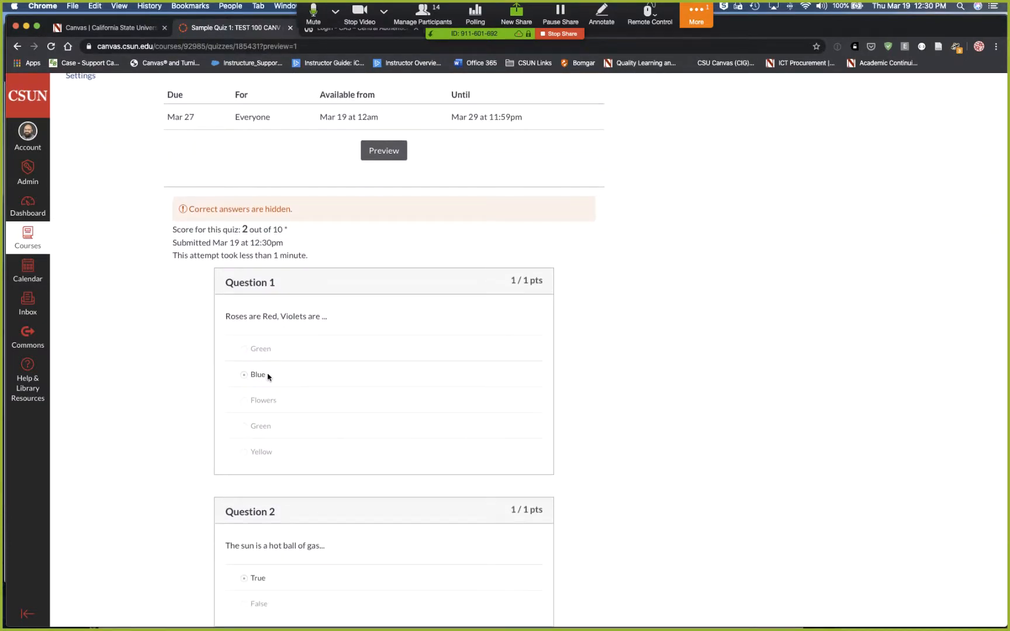
scroll(269, 377, "down", 3)
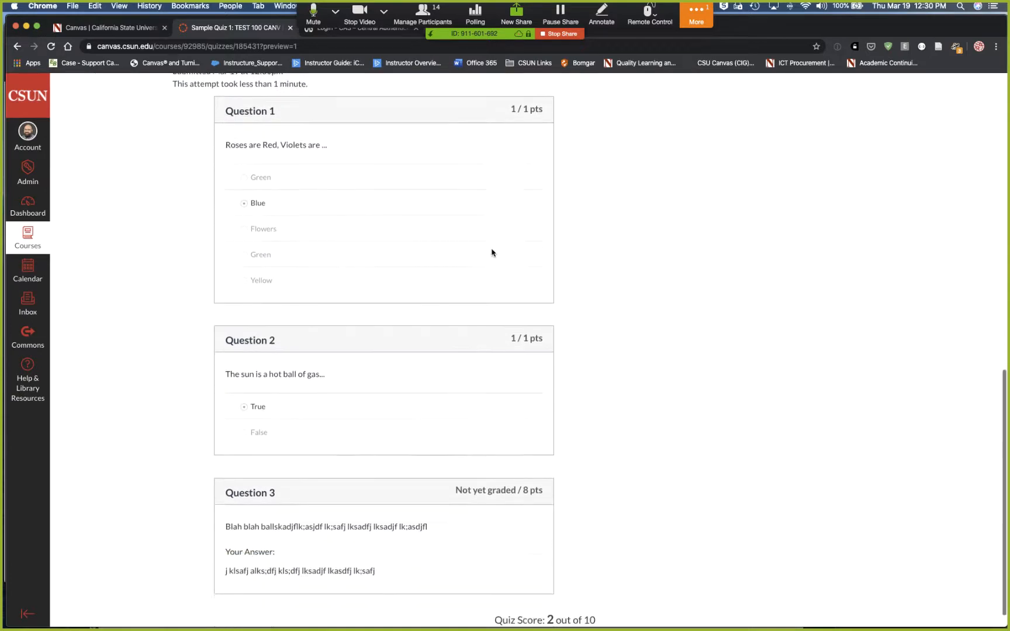
scroll(492, 252, "down", 1)
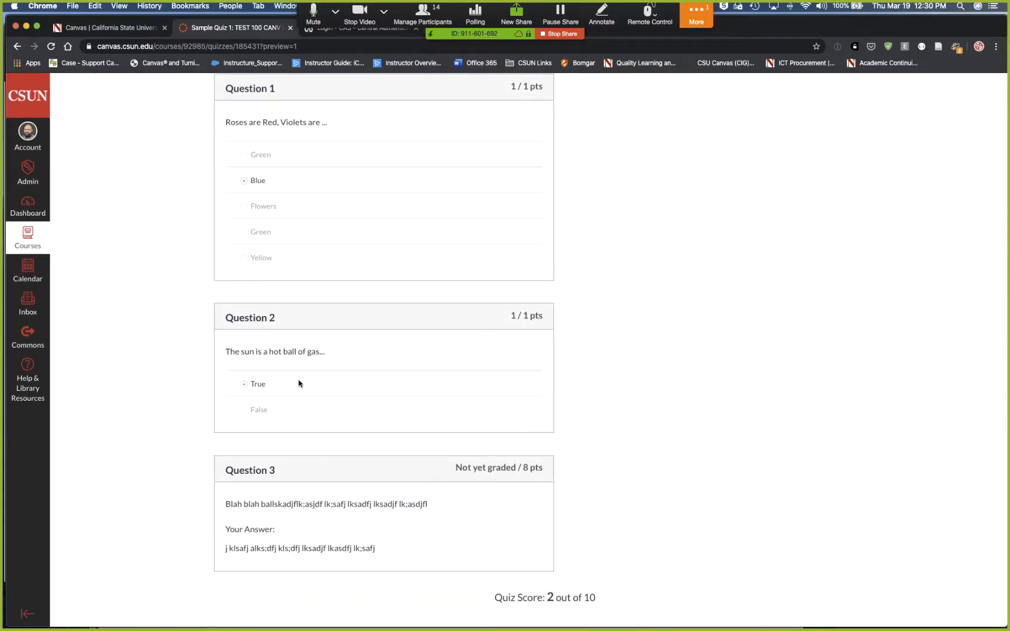
scroll(274, 386, "down", 1)
left_click_drag(278, 474, 222, 477)
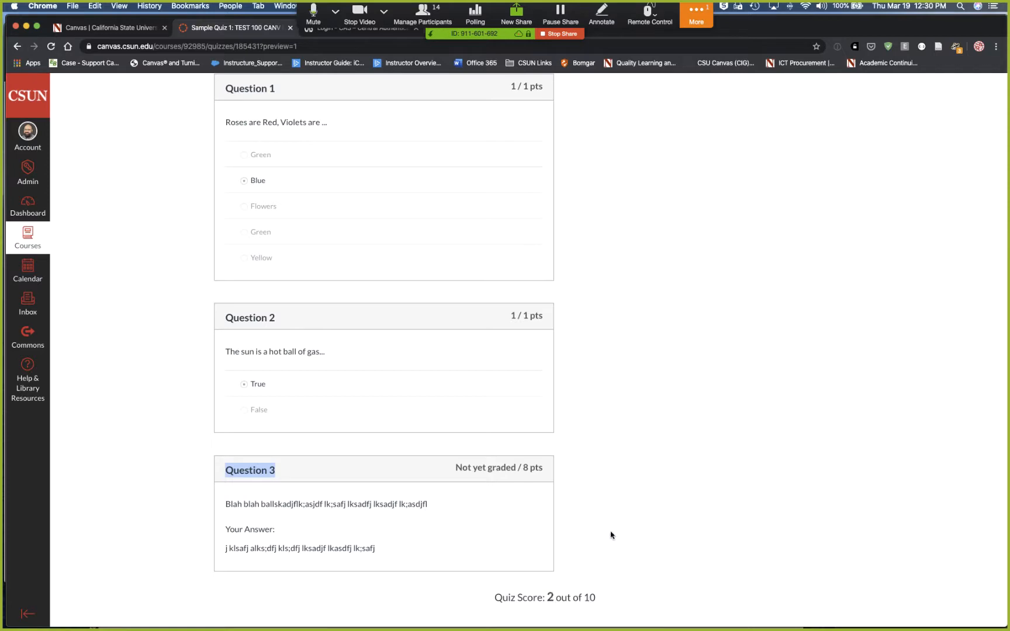
Step: Publish Sample Quiz 1 and return to the course home page
scroll(619, 522, "up", 10)
scroll(620, 510, "up", 3)
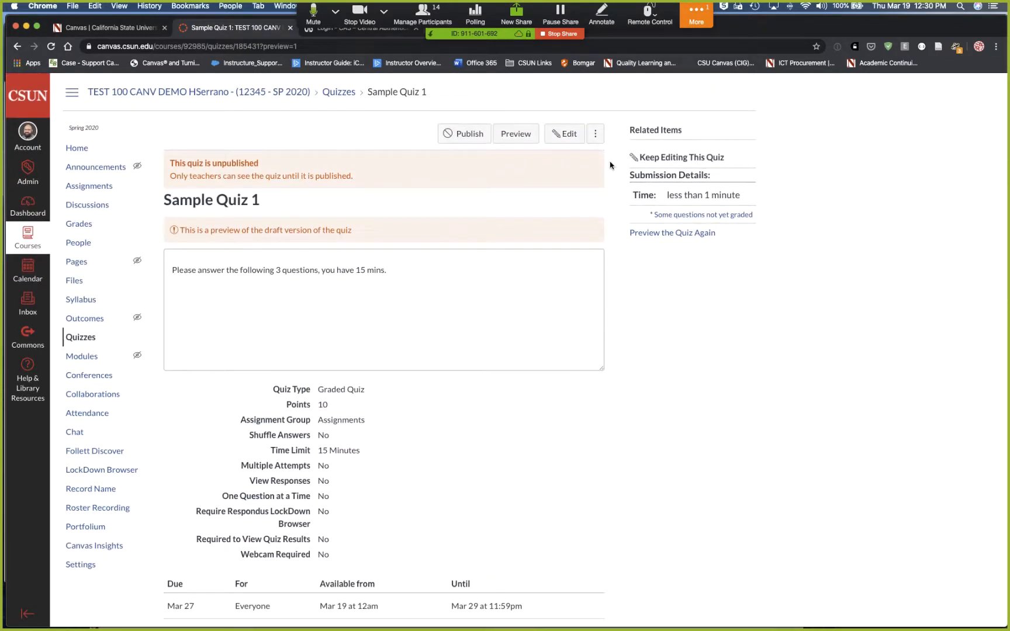
left_click(456, 136)
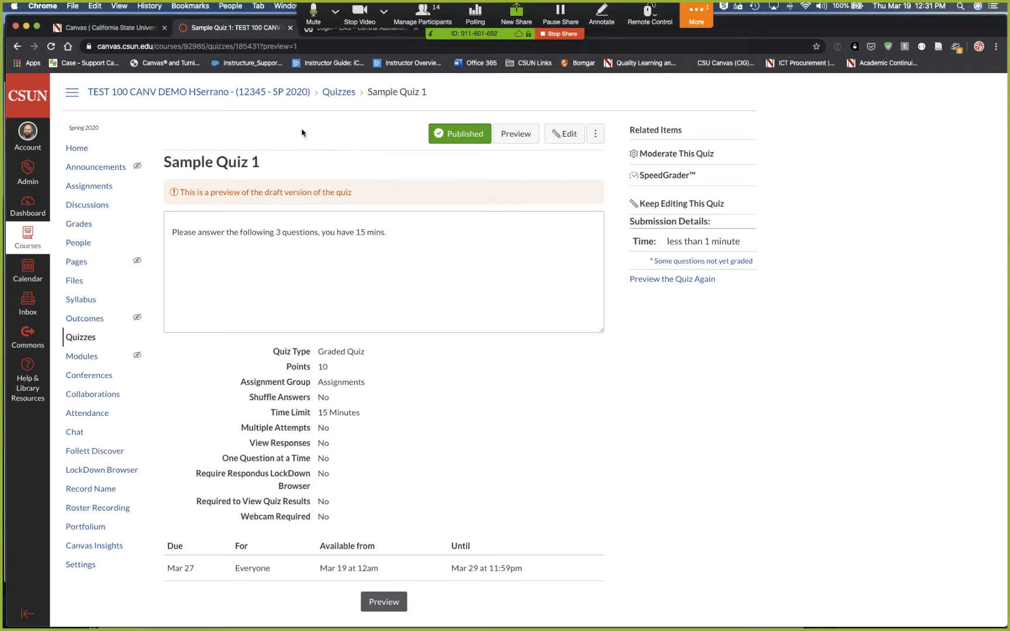
left_click(80, 148)
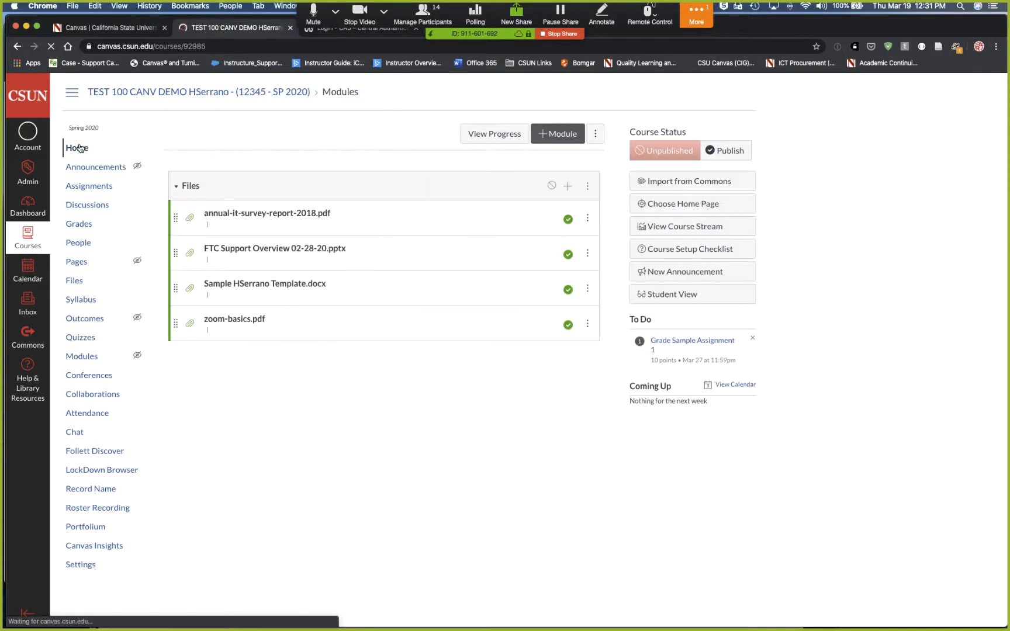
Step: Switch to Student View, open Sample Quiz 1 from the course's quizzes, and start taking it
left_click(685, 300)
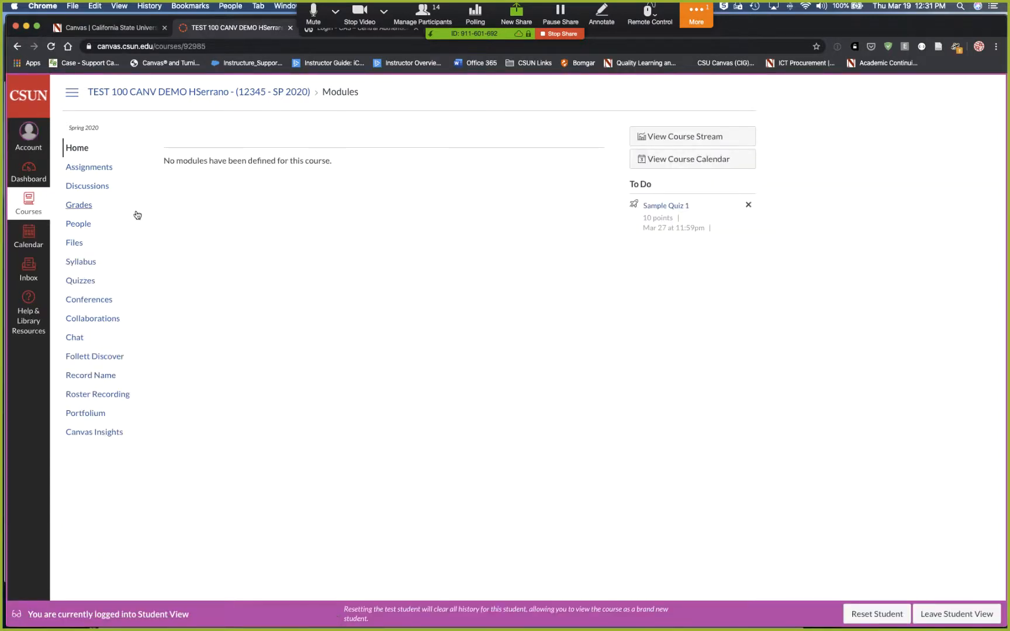
left_click(84, 282)
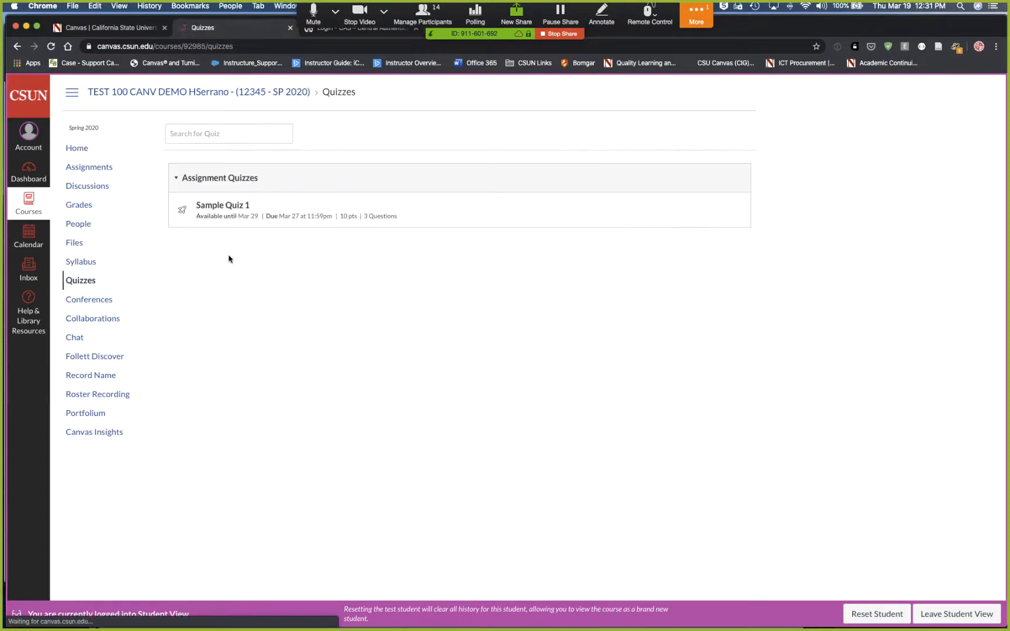
left_click(230, 206)
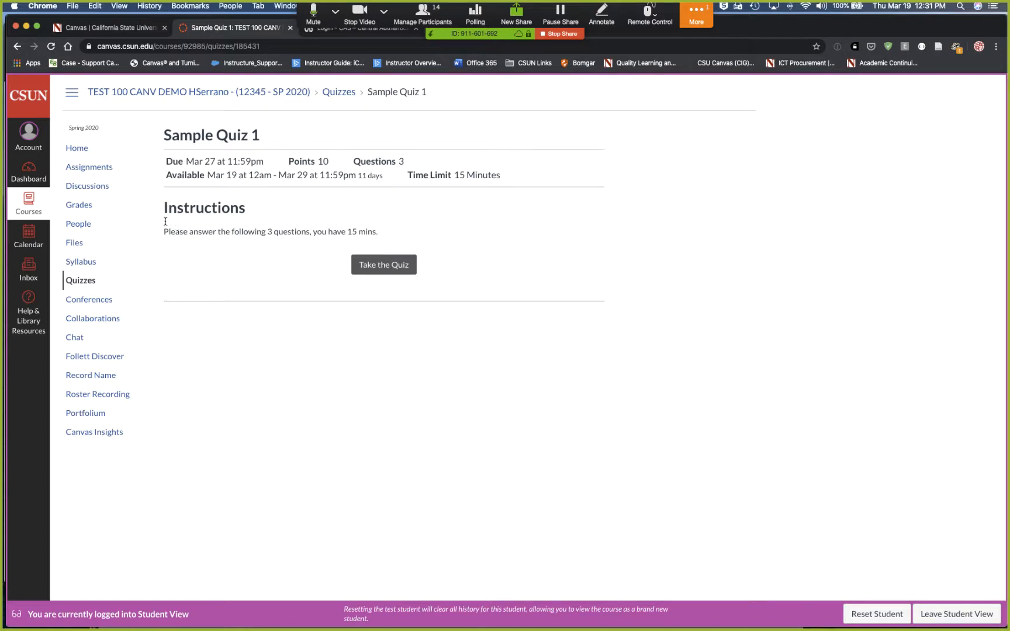
left_click(404, 273)
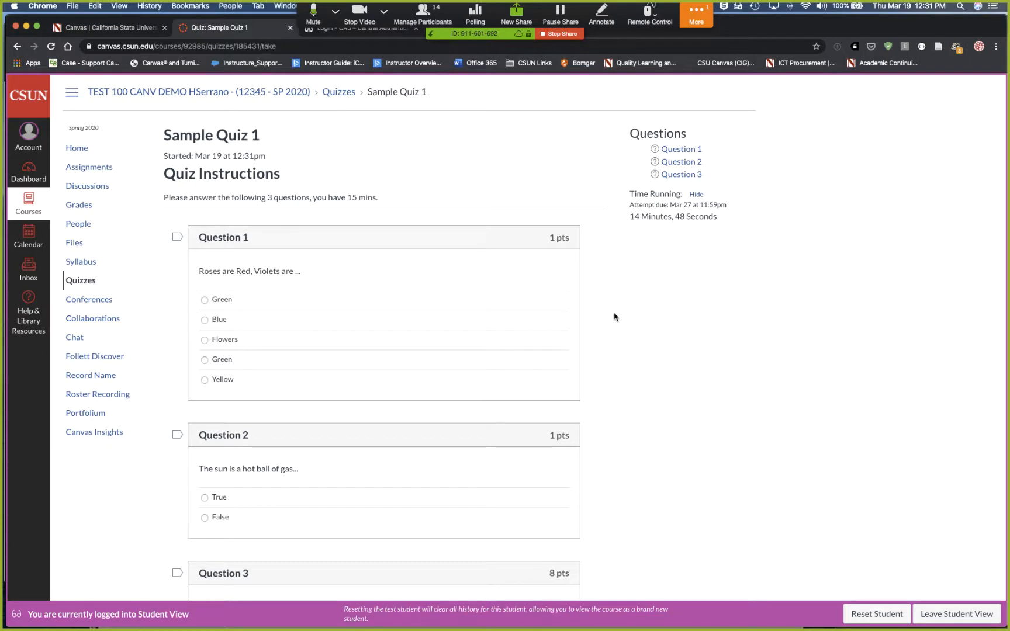
Step: Answer Question 1 with Blue and Question 2 with False in the student's quiz attempt
scroll(622, 441, "down", 1)
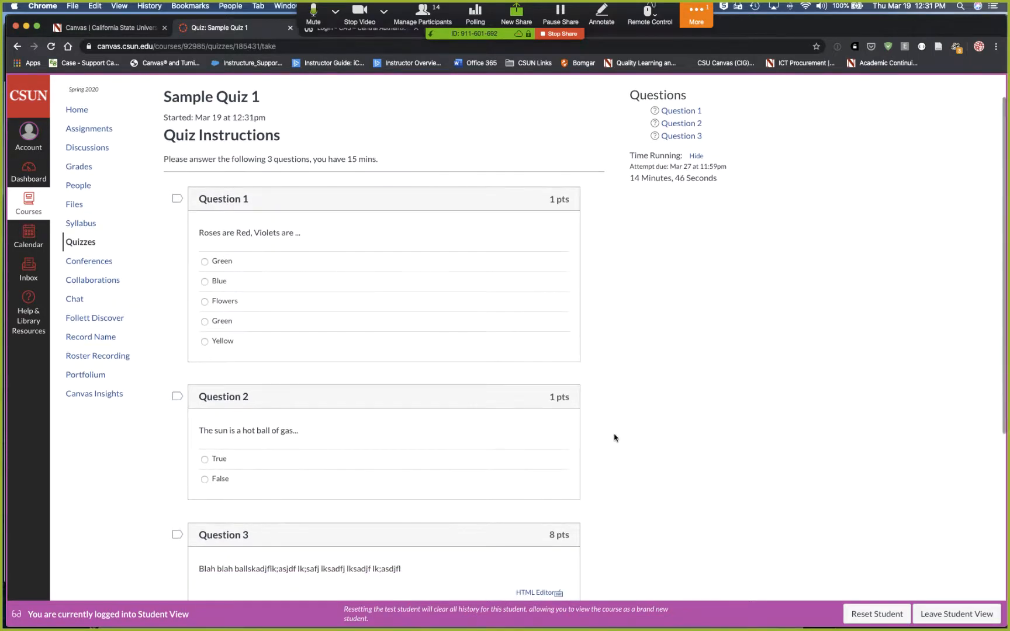
scroll(607, 436, "down", 1)
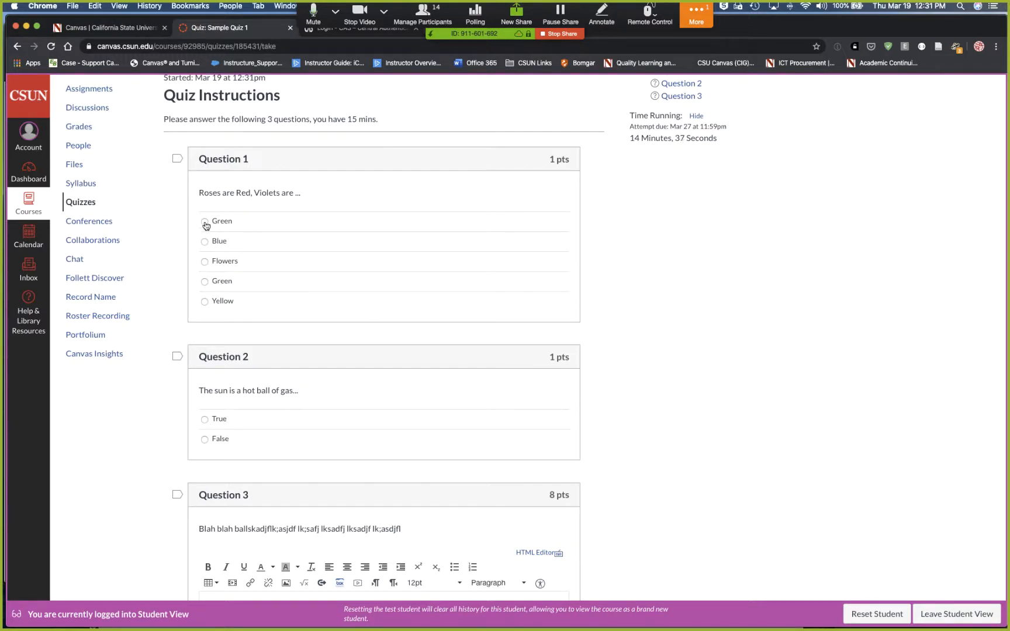
scroll(232, 289, "down", 1)
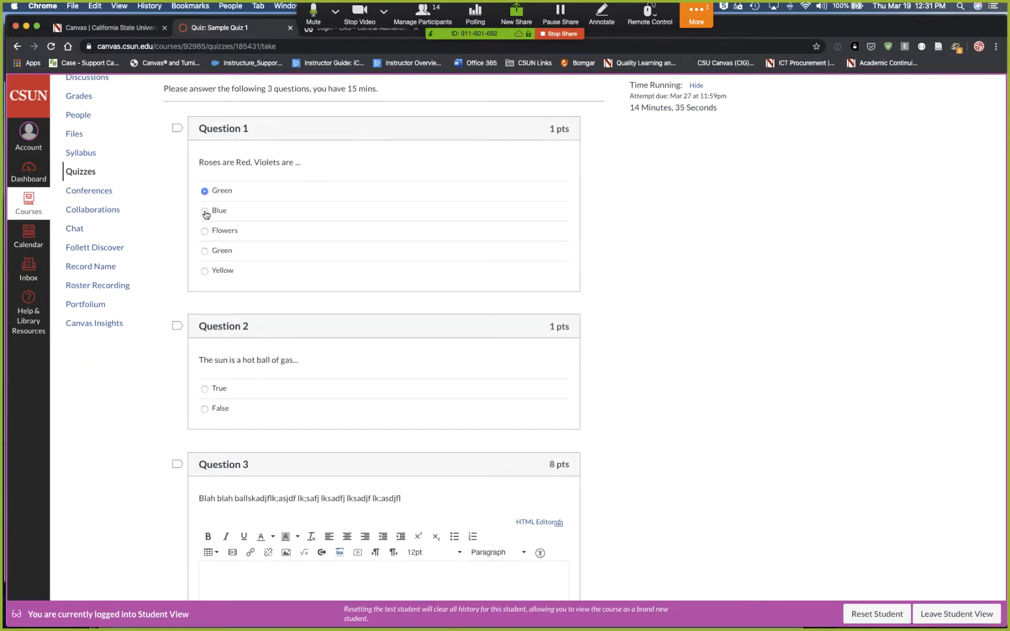
left_click(205, 211)
scroll(240, 269, "down", 2)
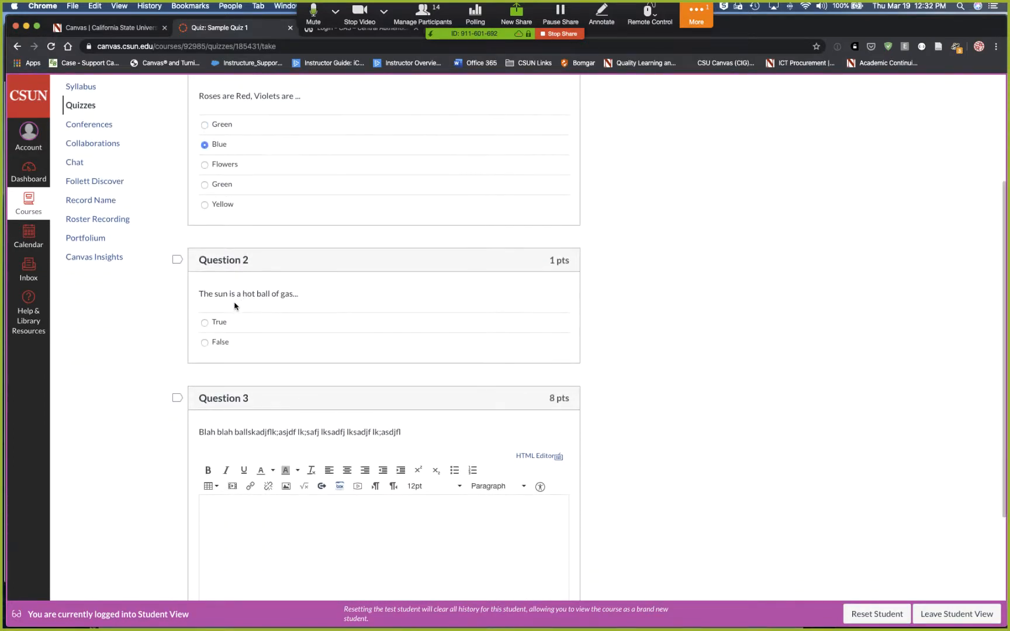
scroll(292, 296, "down", 1)
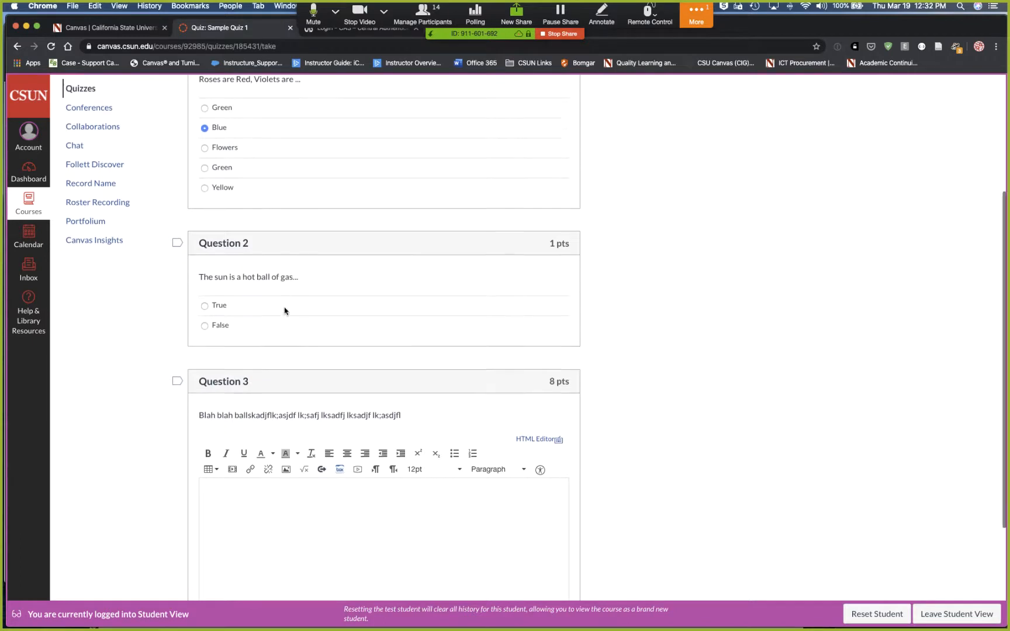
left_click(205, 298)
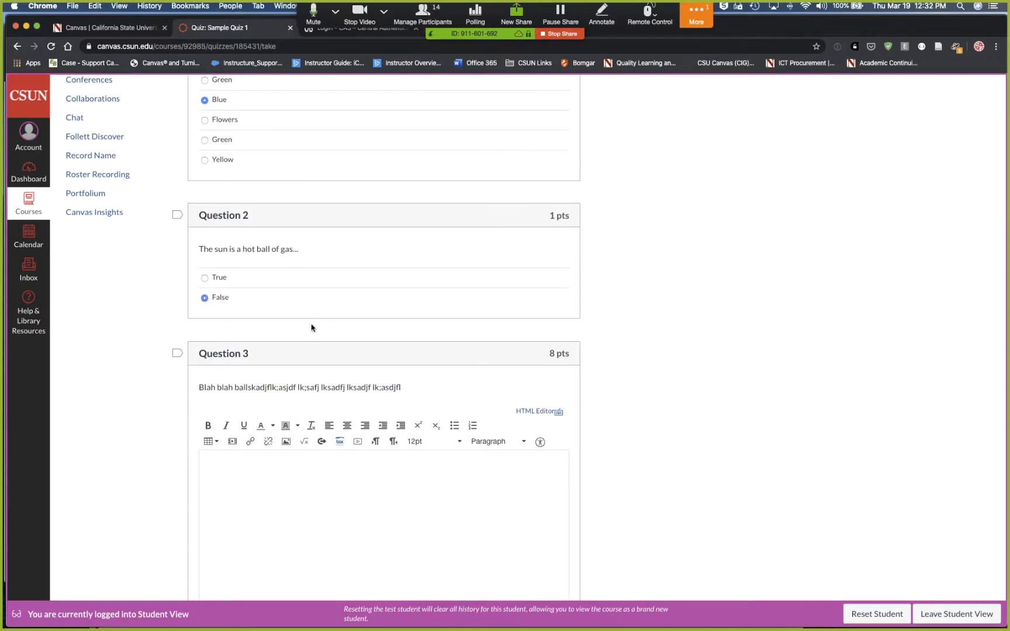
scroll(310, 328, "down", 2)
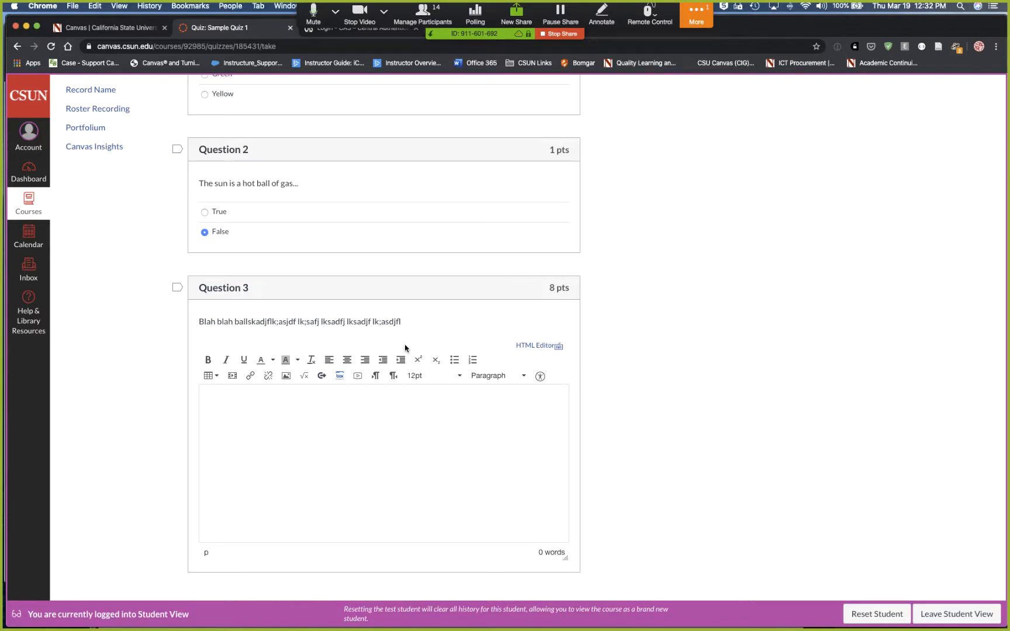
Step: Fill the Question 3 essay answer with placeholder text and submit the quiz
type("laskjfkl asjfkl ;asdf kl;j lk; ")
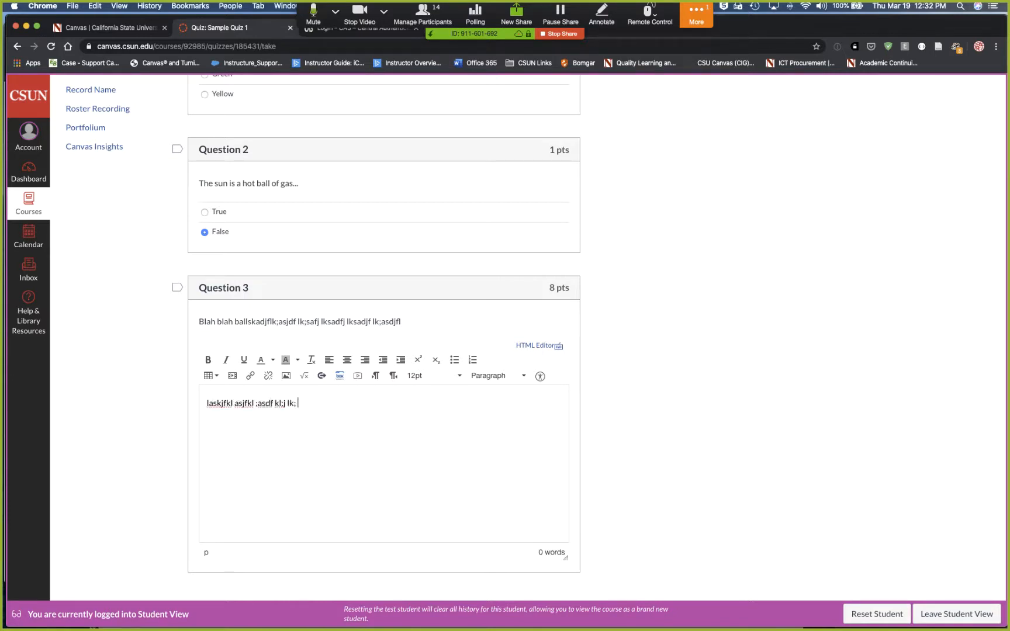
type("ajsdf lk;asjdf lk;asjdfkl ;ajsdfkl; lk;sjad fl;k")
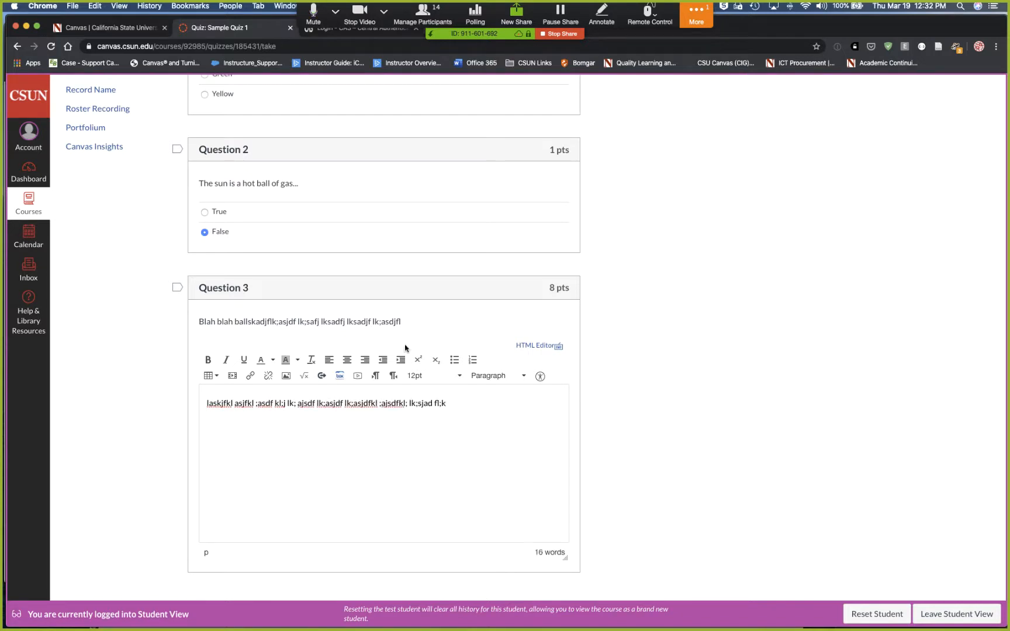
scroll(656, 422, "down", 2)
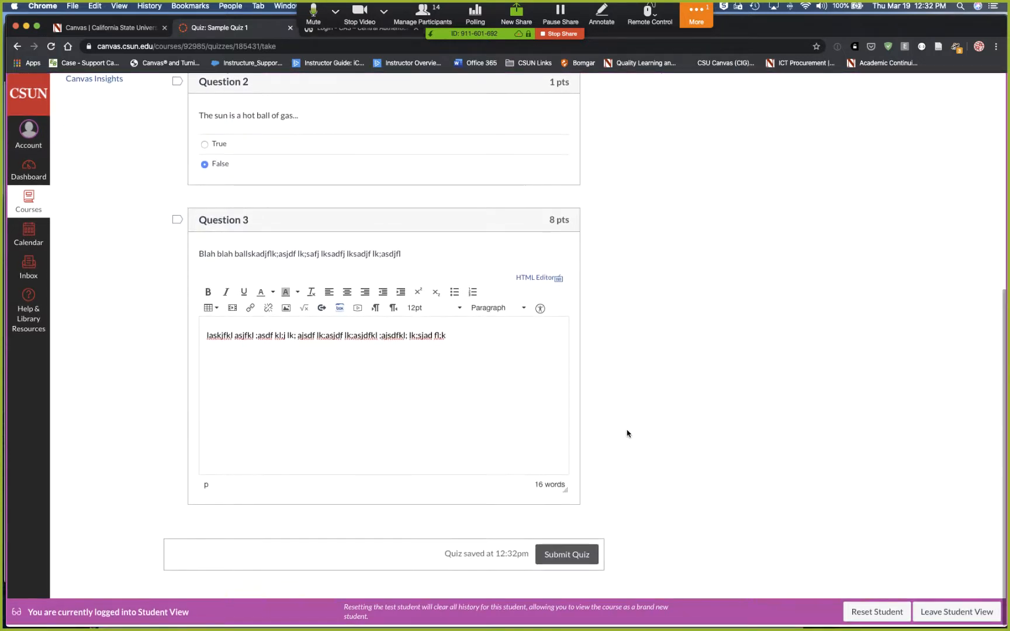
left_click(576, 558)
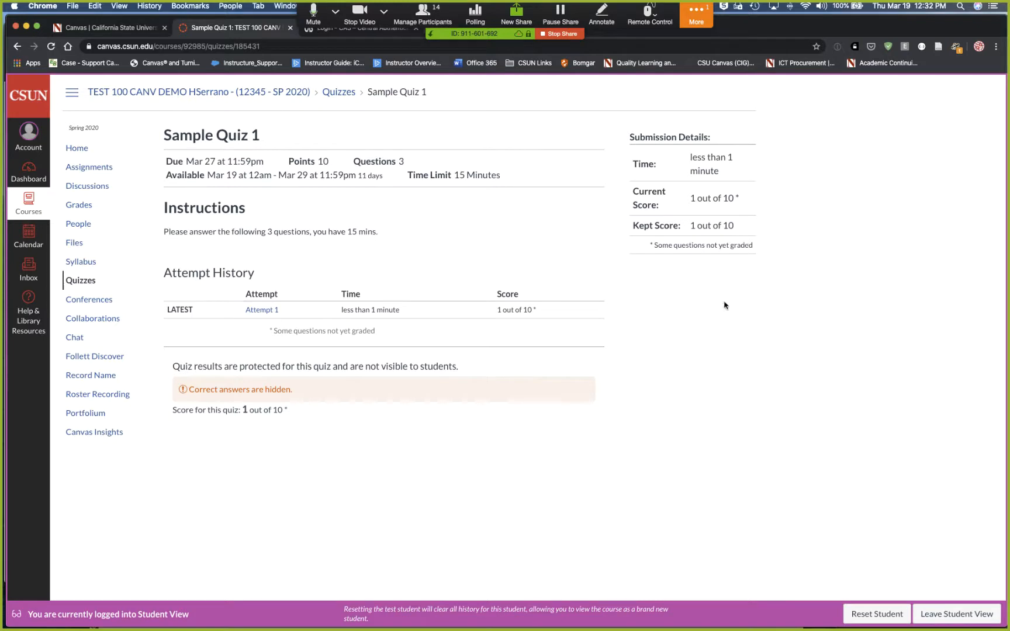
Step: Leave Student View and start a discussion titled Sample Discussion 1 with the prompt "Please tell me about this weeks readings."
left_click(958, 615)
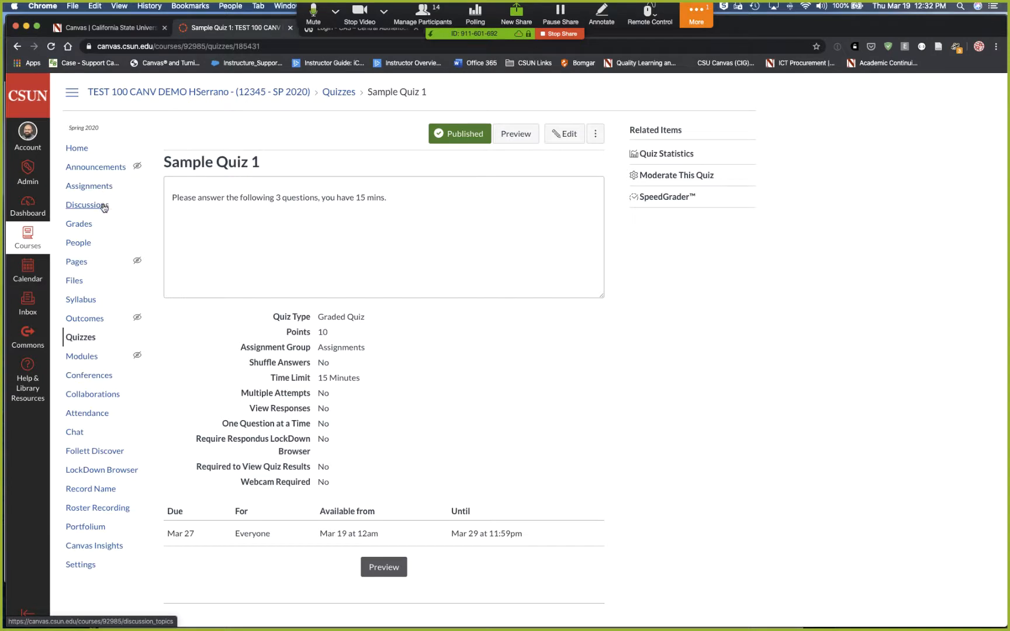
left_click(104, 208)
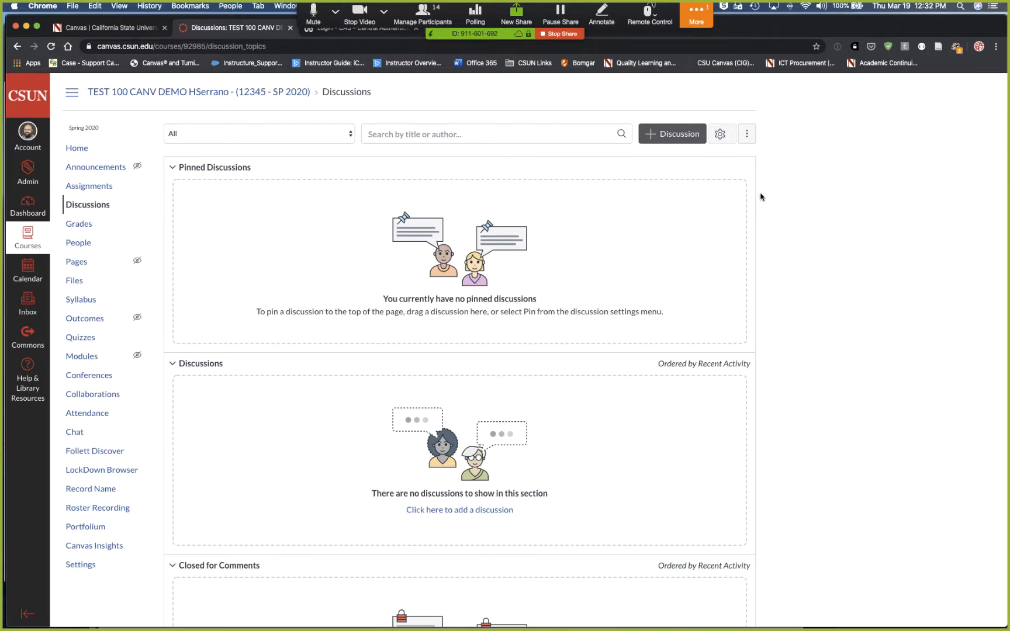
left_click(680, 140)
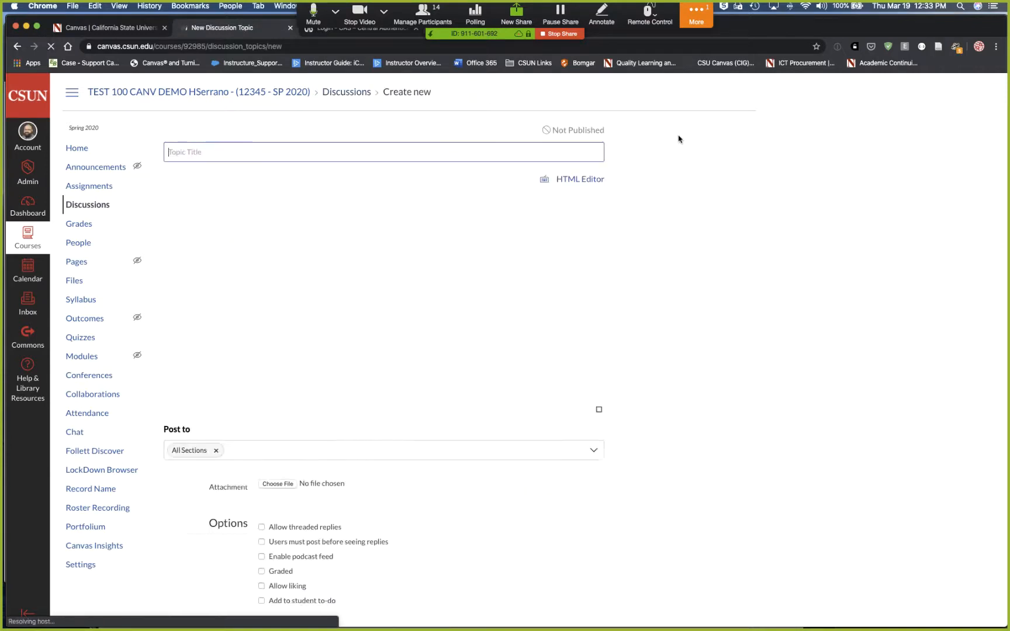
type("S")
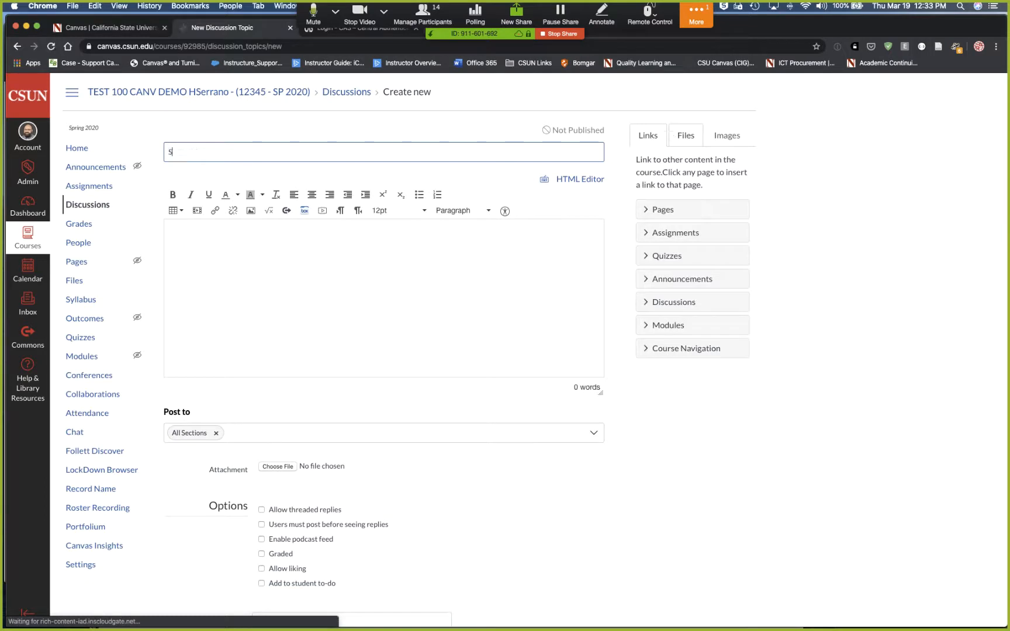
type("ample Disc")
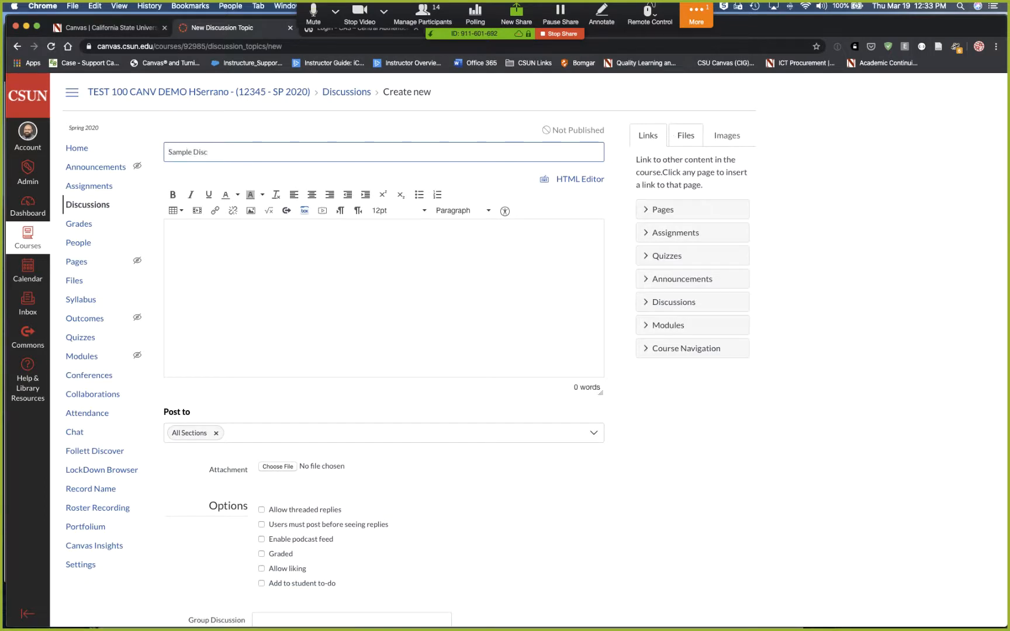
type("ussion 1")
left_click(499, 240)
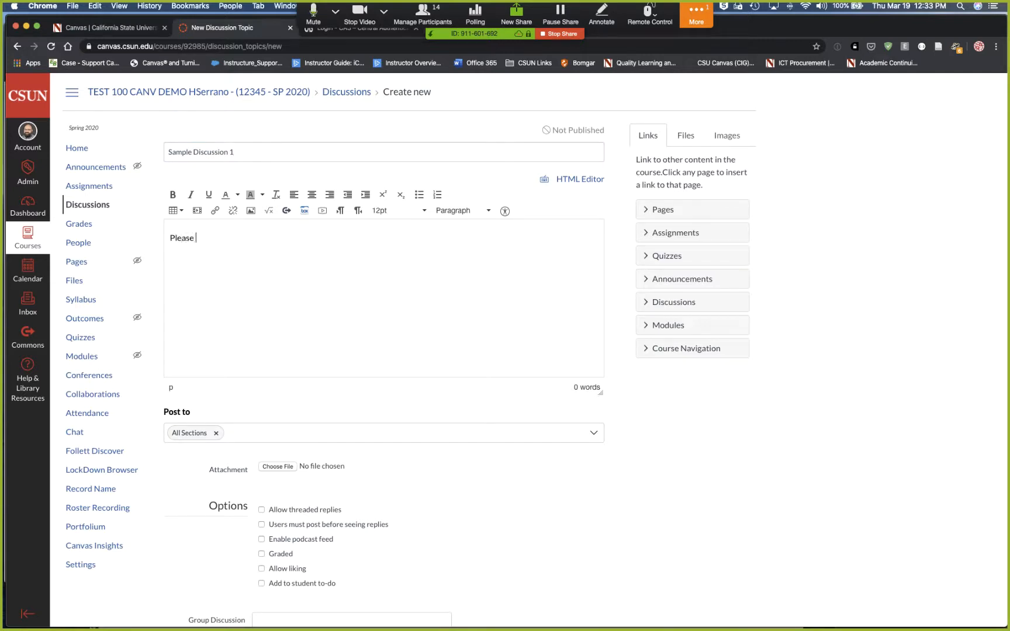
type("Please tell me about this weeks readings.")
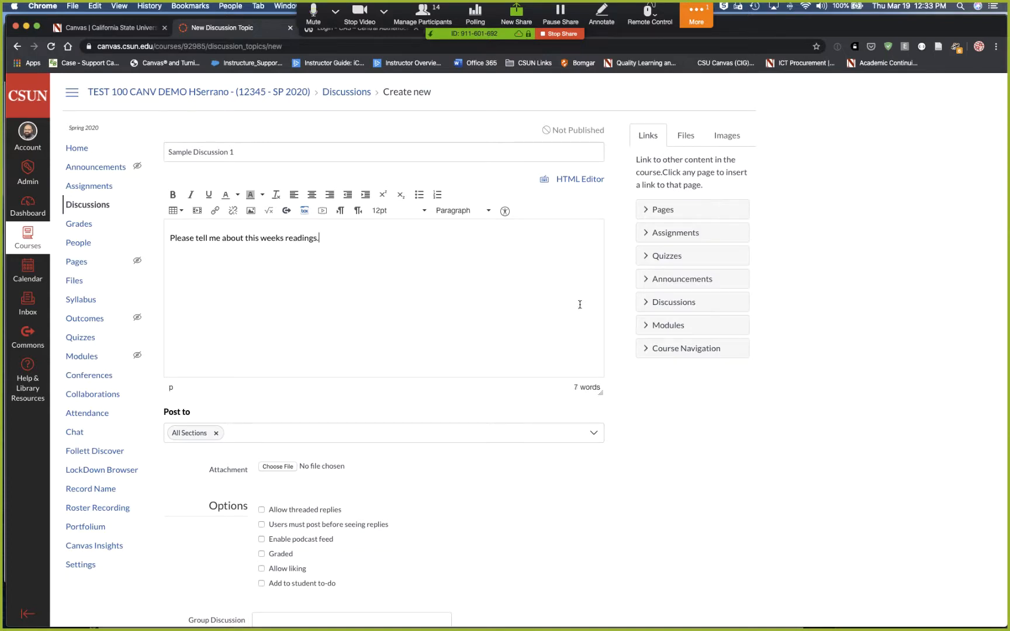
Step: Make the discussion graded with 2 points possible and require users to post before seeing replies
scroll(518, 307, "down", 5)
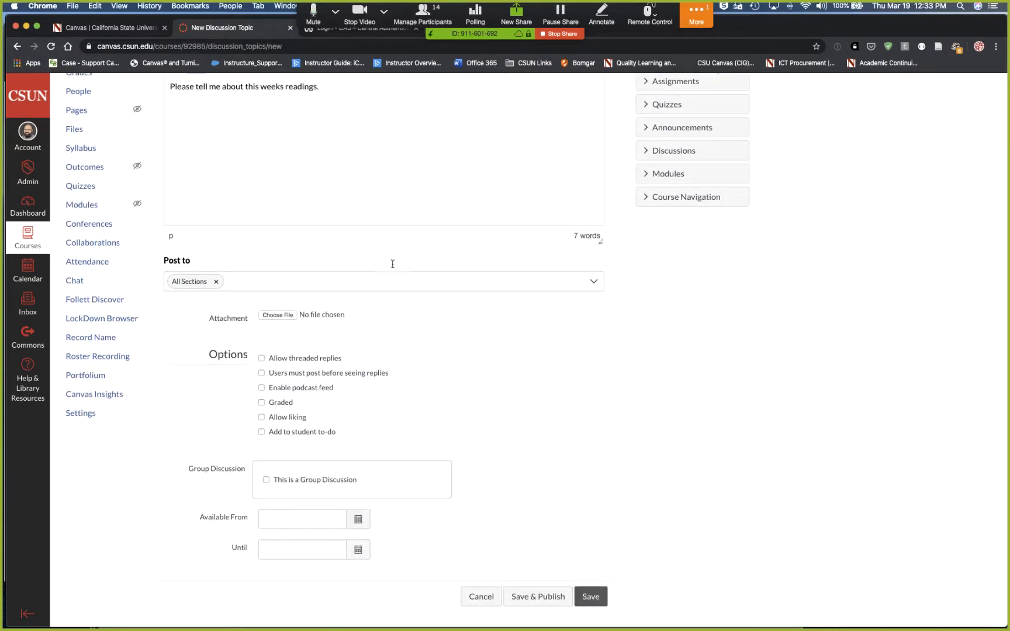
scroll(349, 193, "up", 1)
scroll(350, 194, "down", 1)
left_click(262, 403)
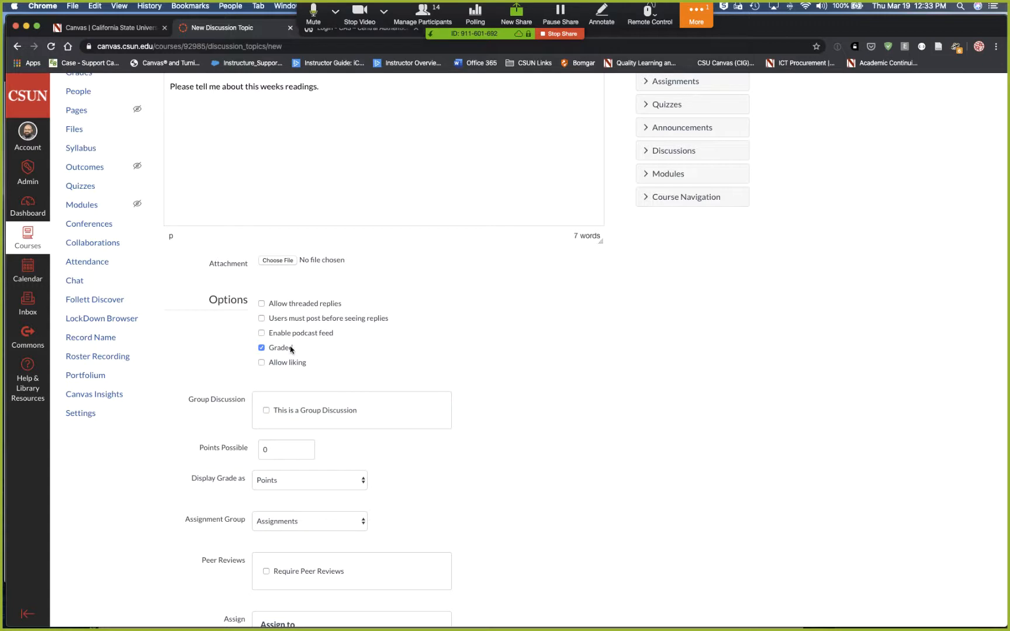
left_click(262, 319)
scroll(273, 373, "down", 3)
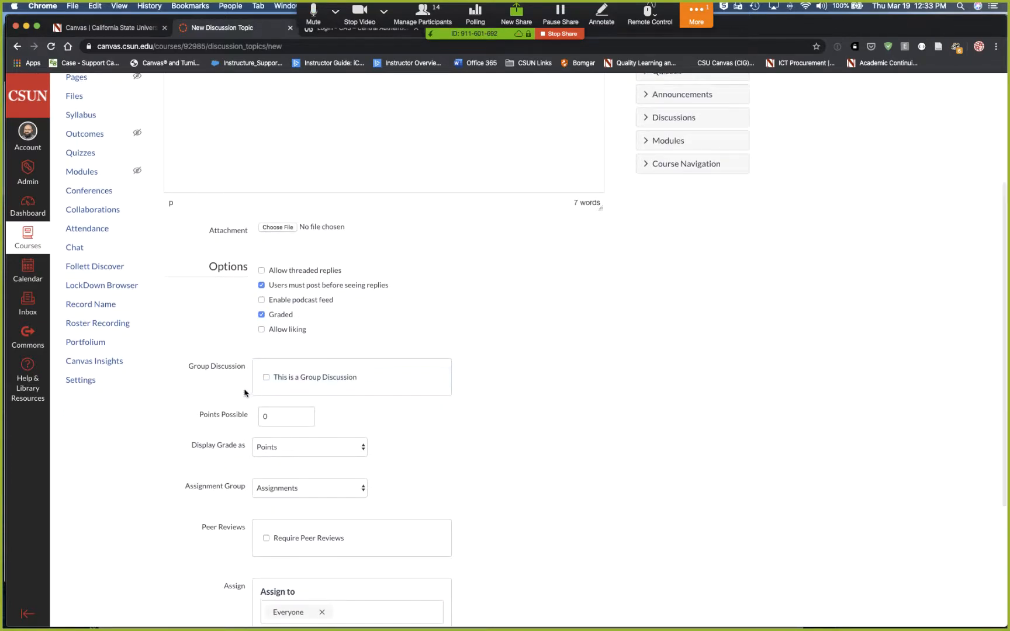
double_click(274, 386)
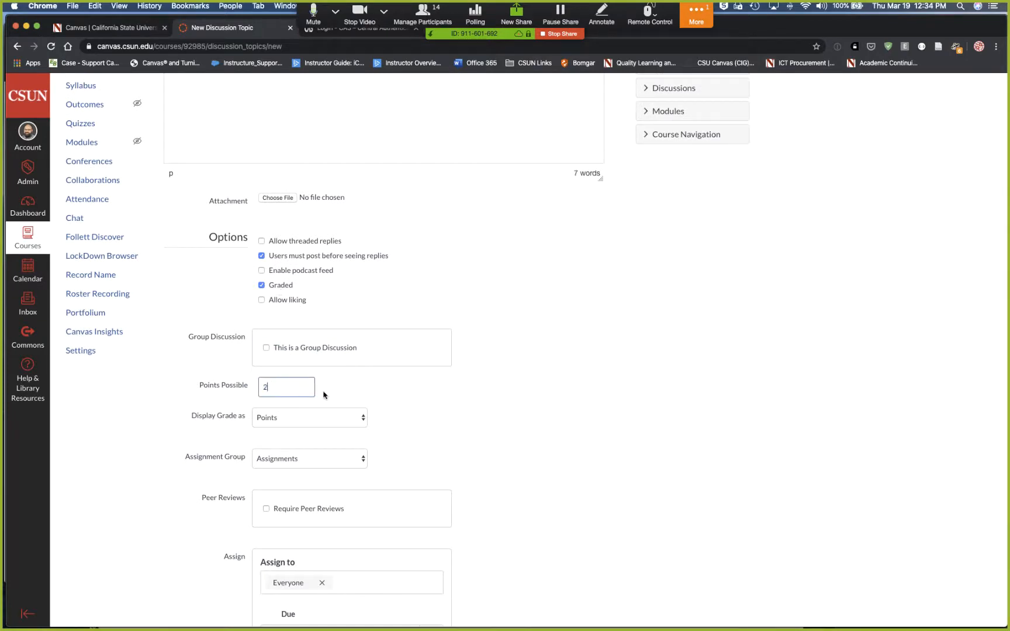
Step: Set the discussion due Mar 27 11:59pm and available from Mar 19 12am until Mar 29 11:59pm, saving and publishing it
scroll(525, 436, "down", 4)
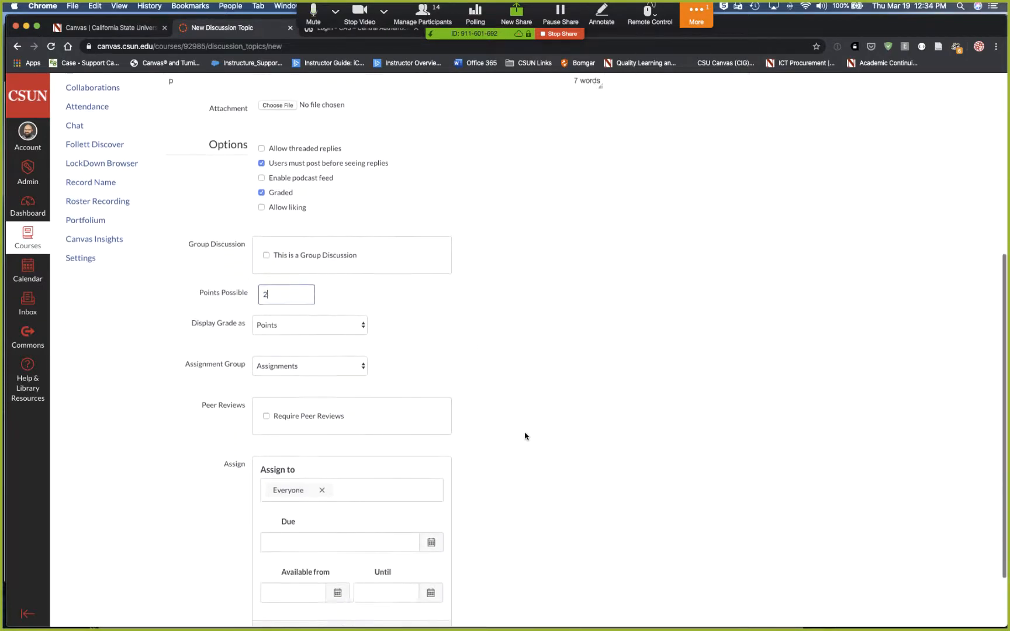
scroll(519, 435, "down", 3)
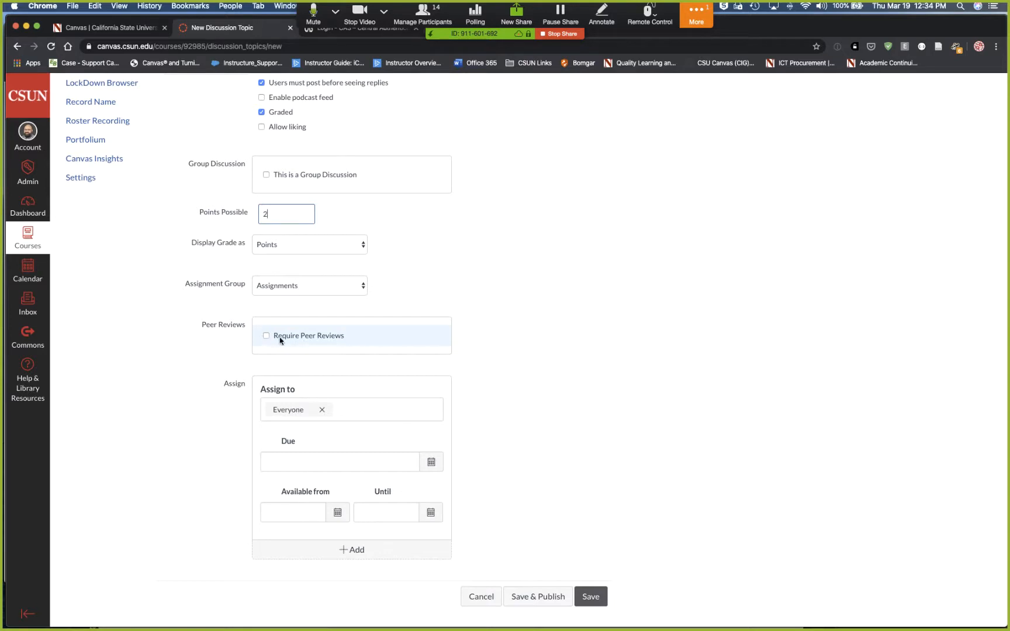
scroll(230, 379, "down", 1)
scroll(343, 451, "up", 1)
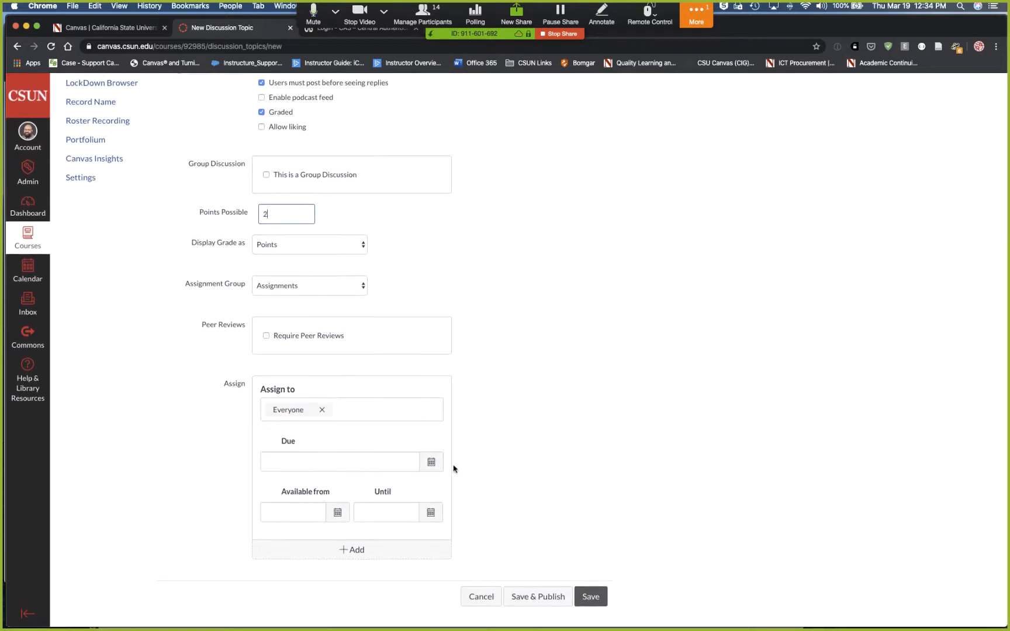
left_click(432, 461)
left_click(360, 555)
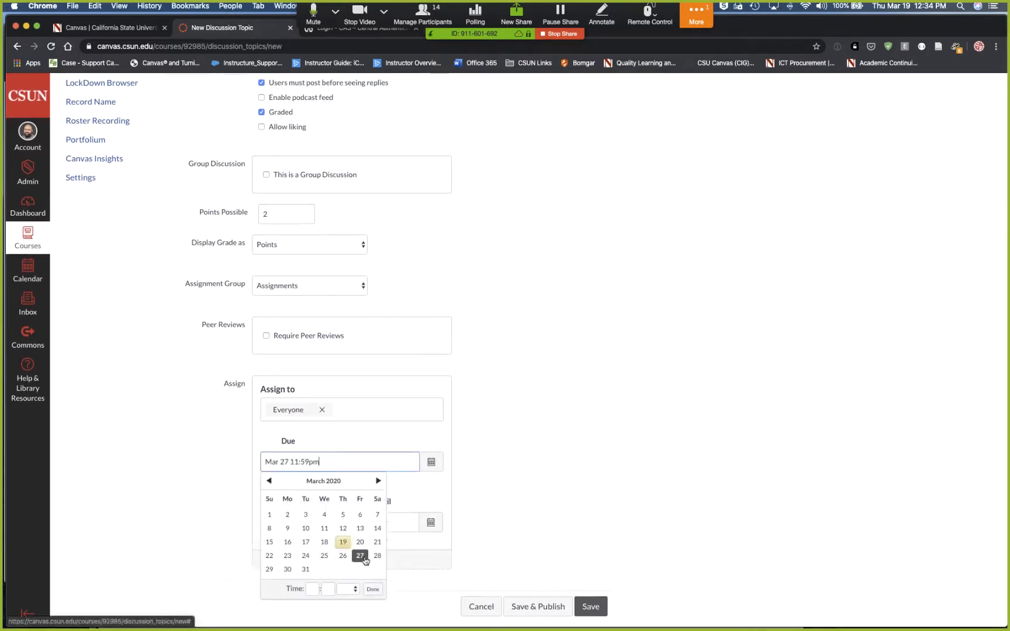
left_click(450, 513)
left_click(337, 522)
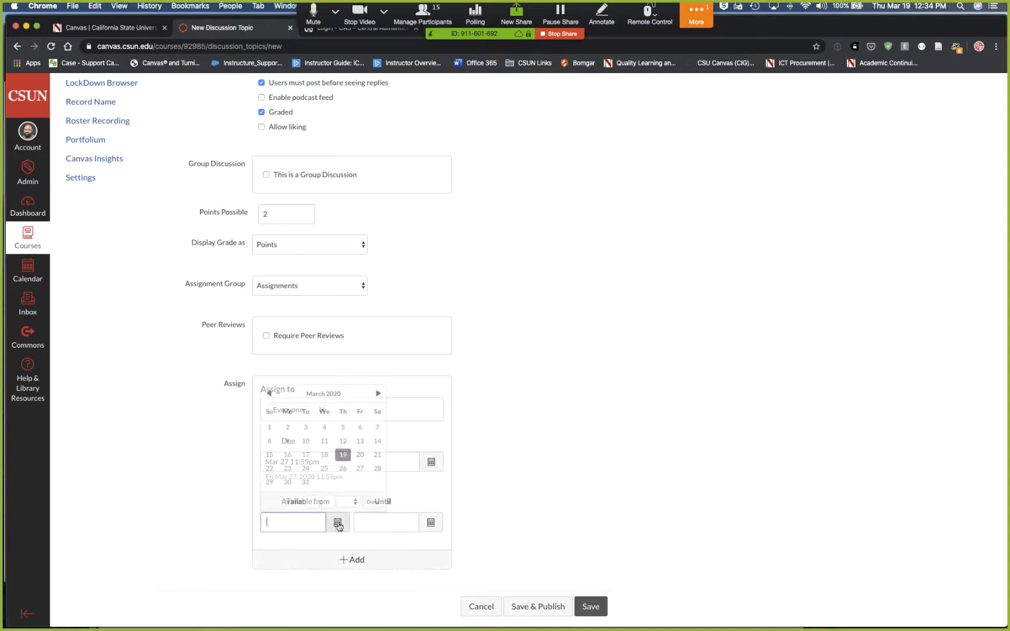
left_click(344, 455)
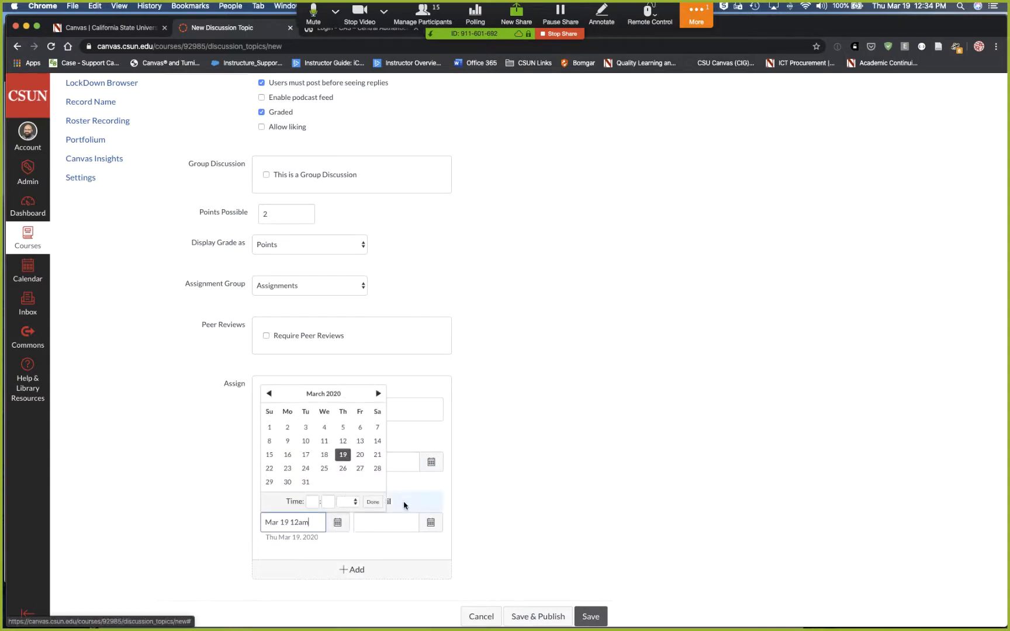
left_click(430, 522)
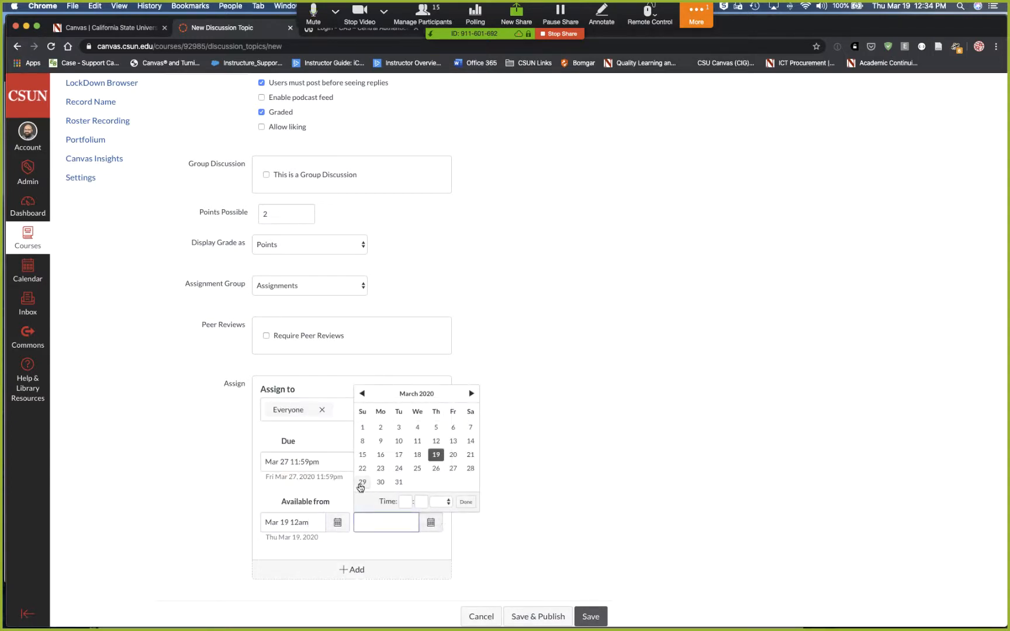
left_click(362, 483)
left_click(596, 521)
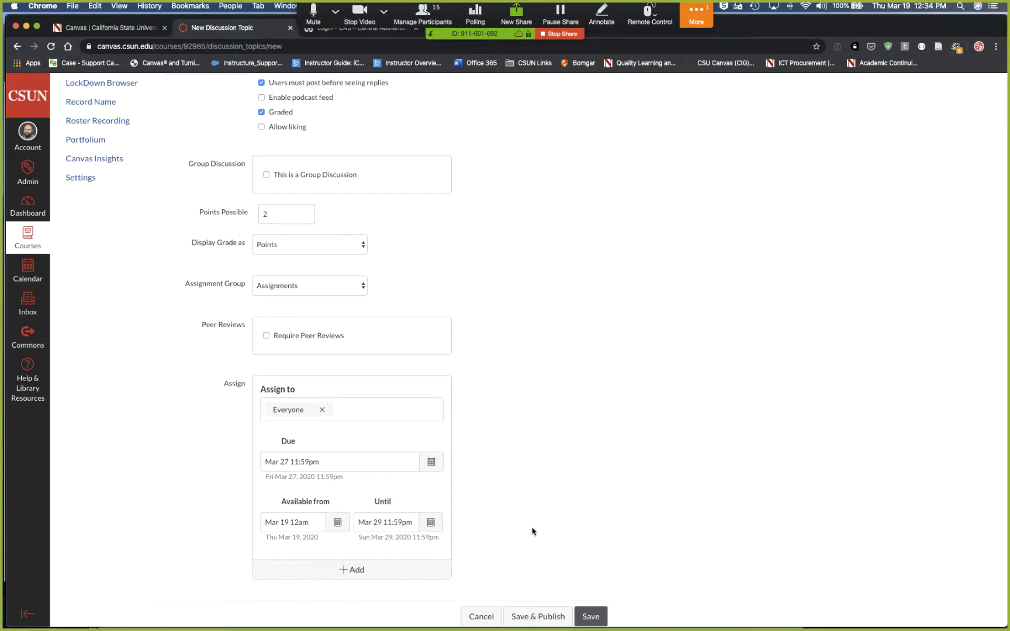
scroll(533, 536, "down", 1)
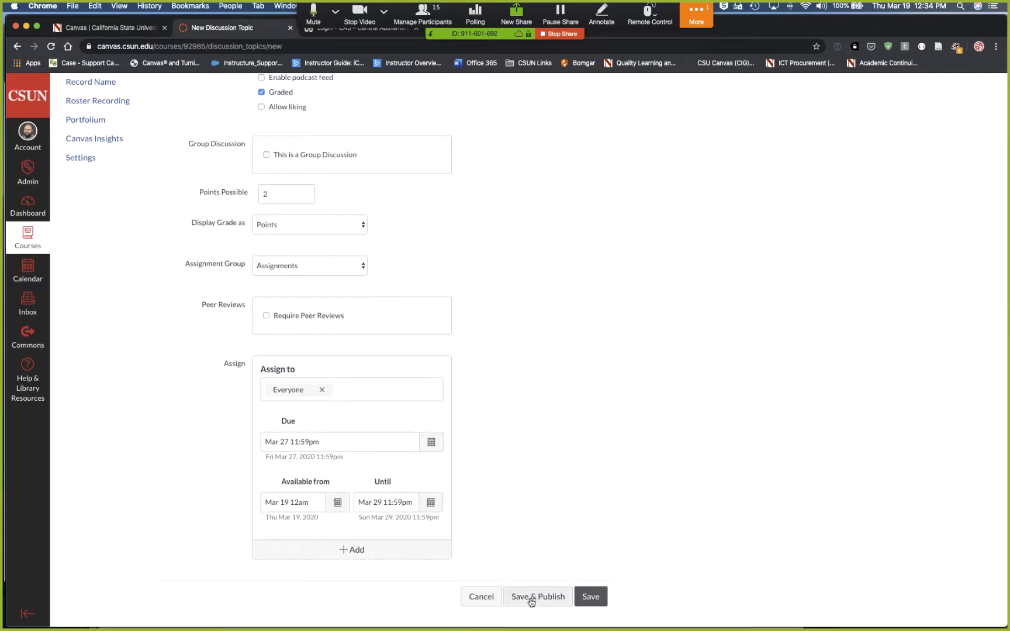
left_click(550, 602)
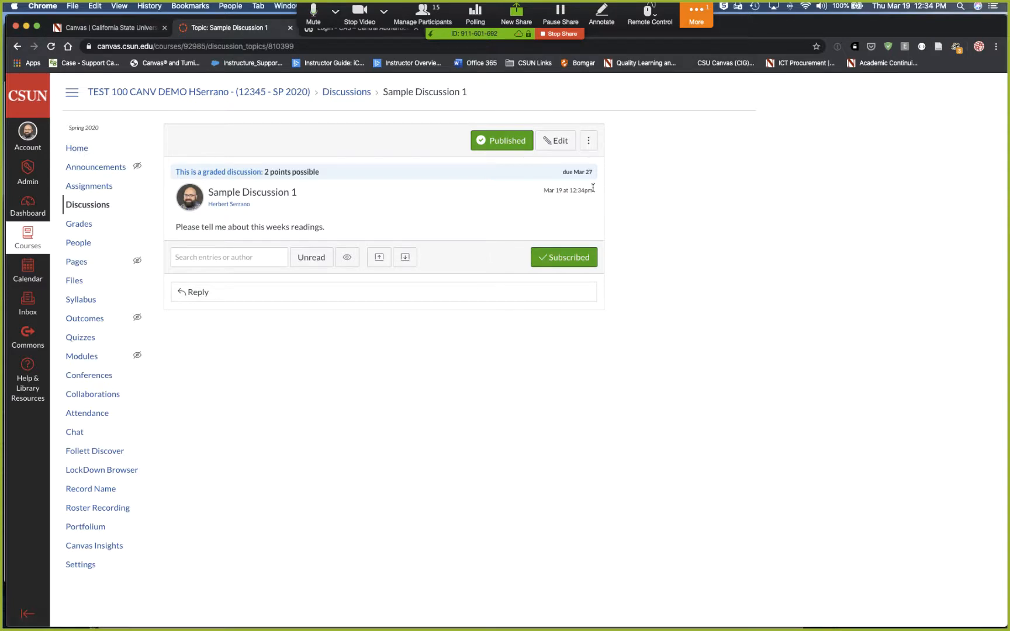
Step: Return to the course home page, switch to Student View, and open Sample Discussion 1 to check how students see it
left_click(81, 150)
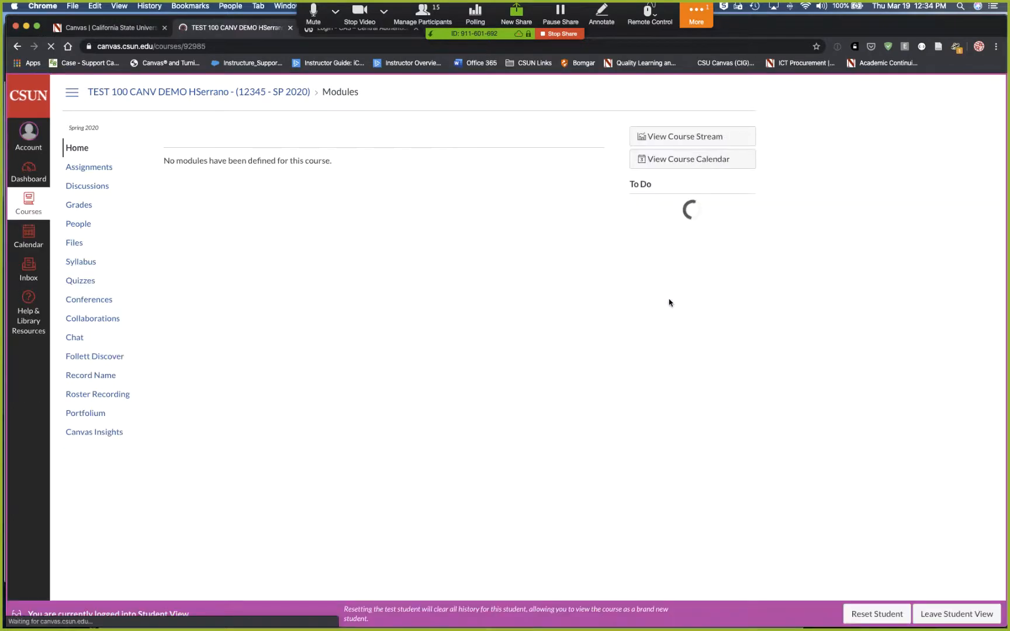
left_click(92, 187)
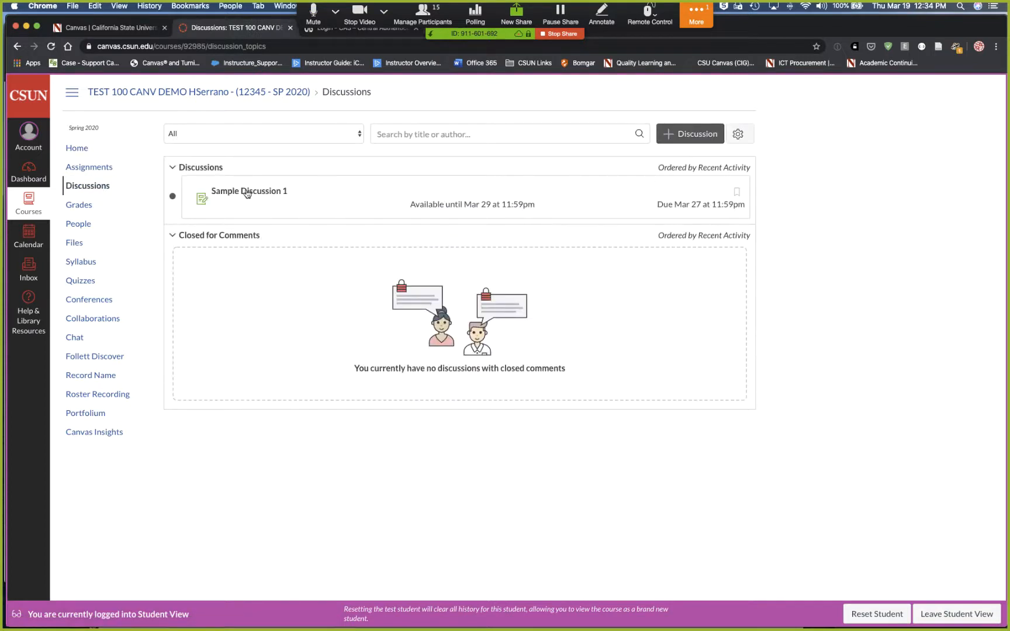
left_click(249, 194)
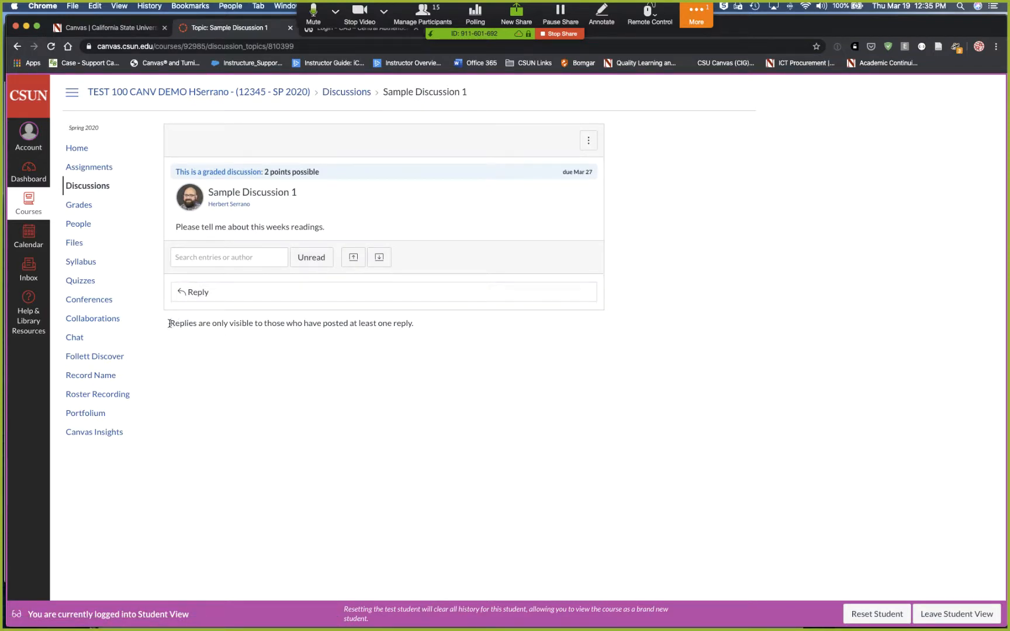
Step: Post a reply to Sample Discussion 1 reading "The readings were excellent, the author hits lasndfklasjfkl;asjf klasjfla sdfk"
left_click_drag(169, 323, 416, 324)
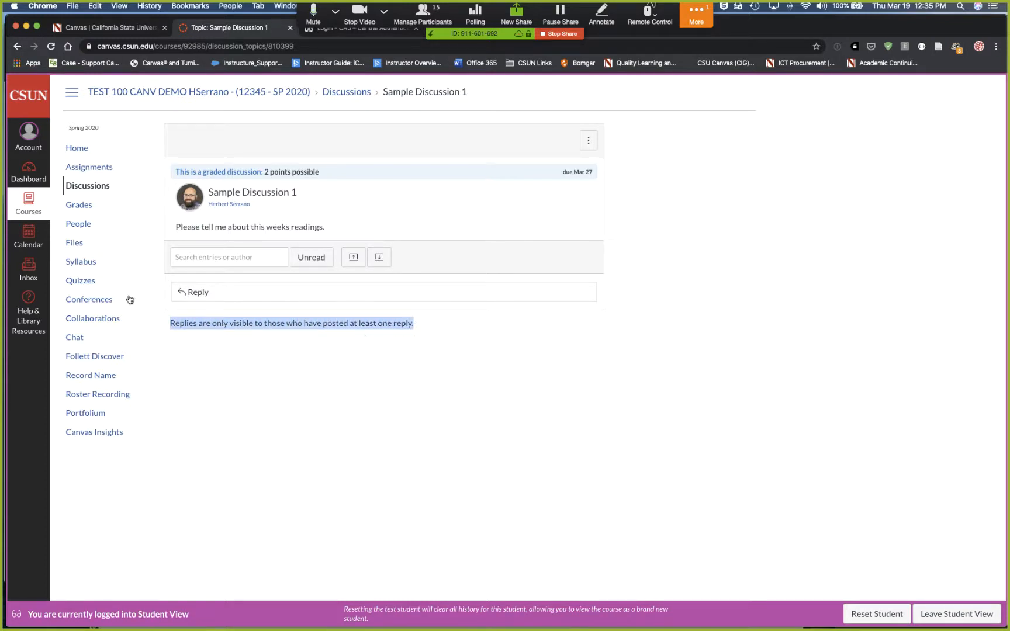
left_click(196, 293)
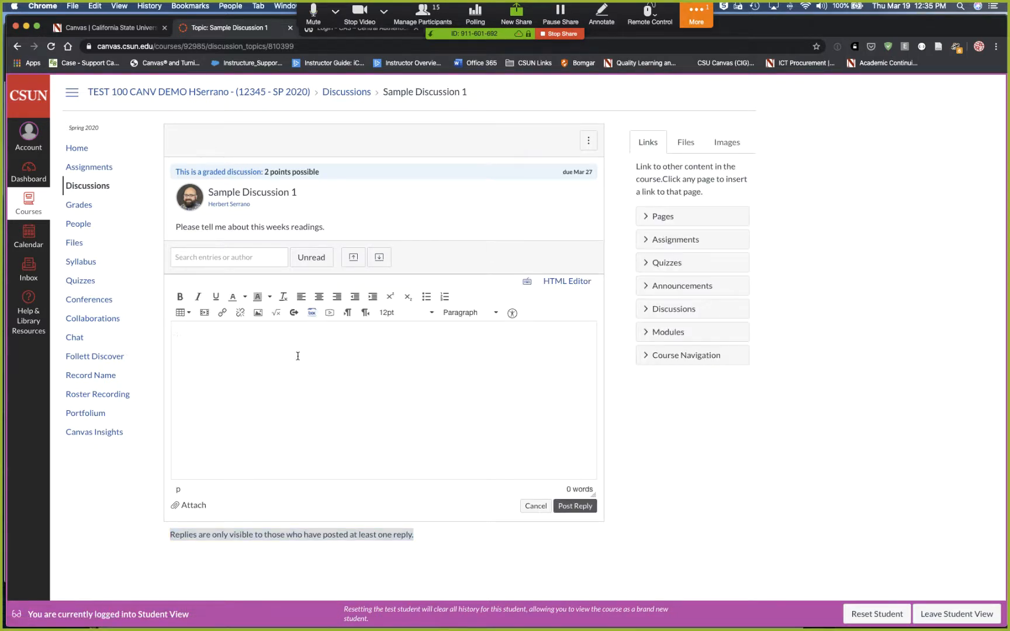
type("The readings were excellent, the aut")
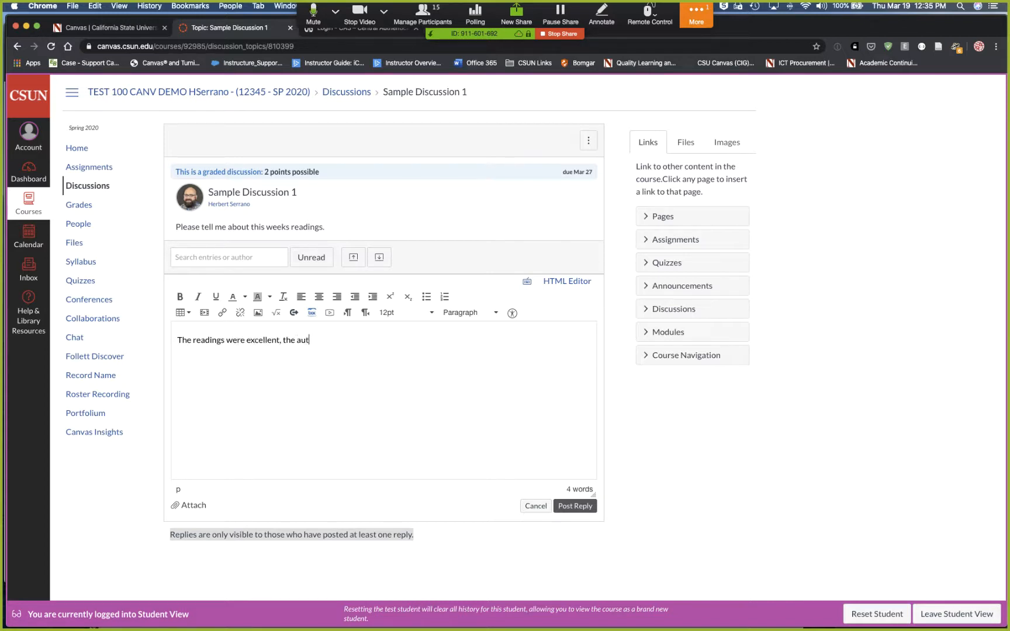
type("hor hits lasndfklasjfkl;asjf klasjfla sdfk")
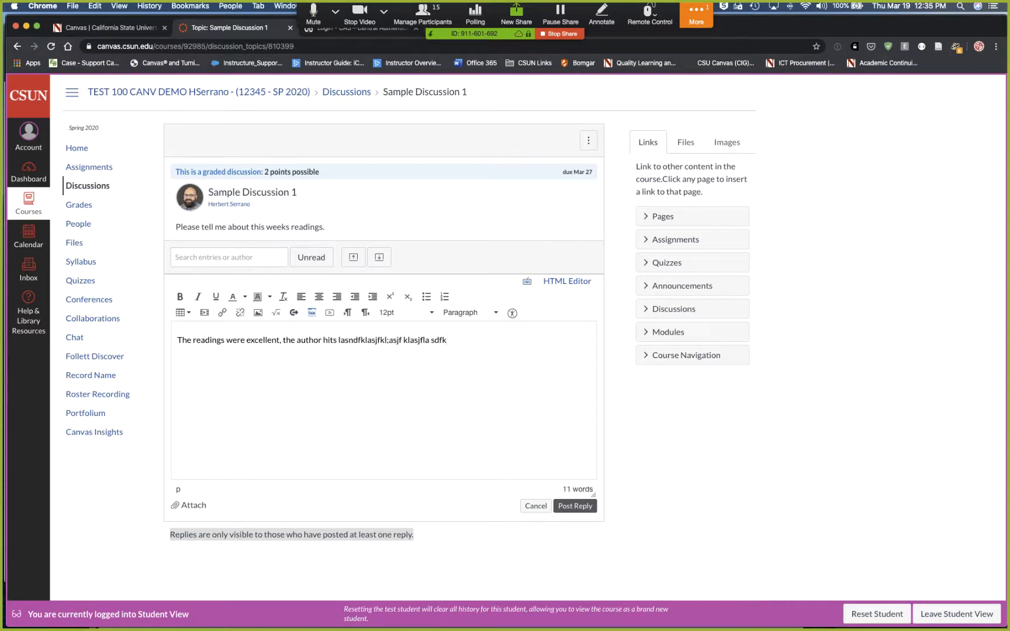
left_click(575, 506)
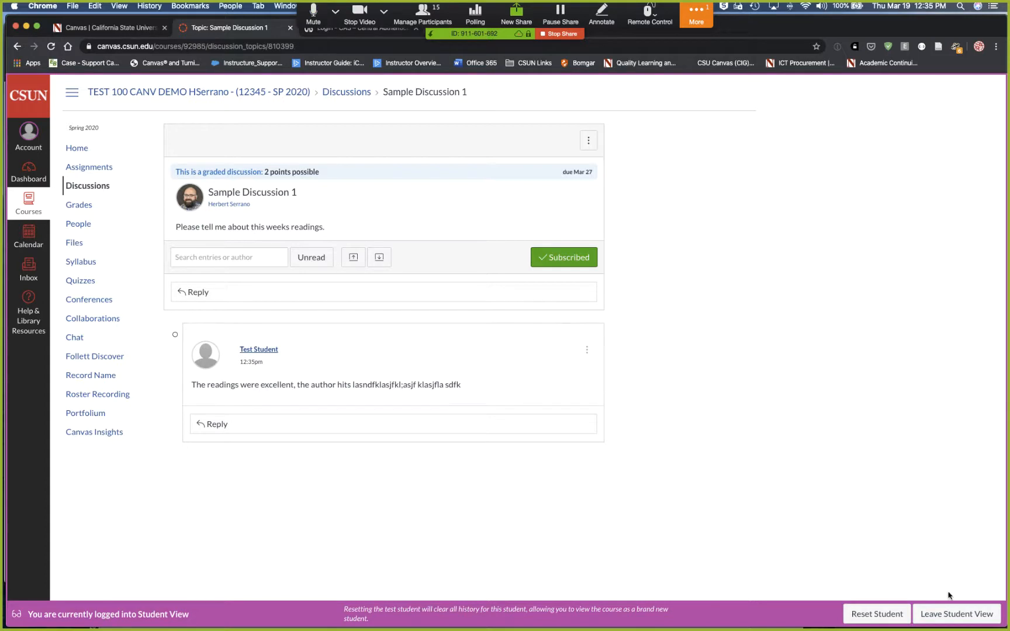
Step: Leave Student View and open the submitted file for Sample Assignment 1 in SpeedGrader
left_click(958, 614)
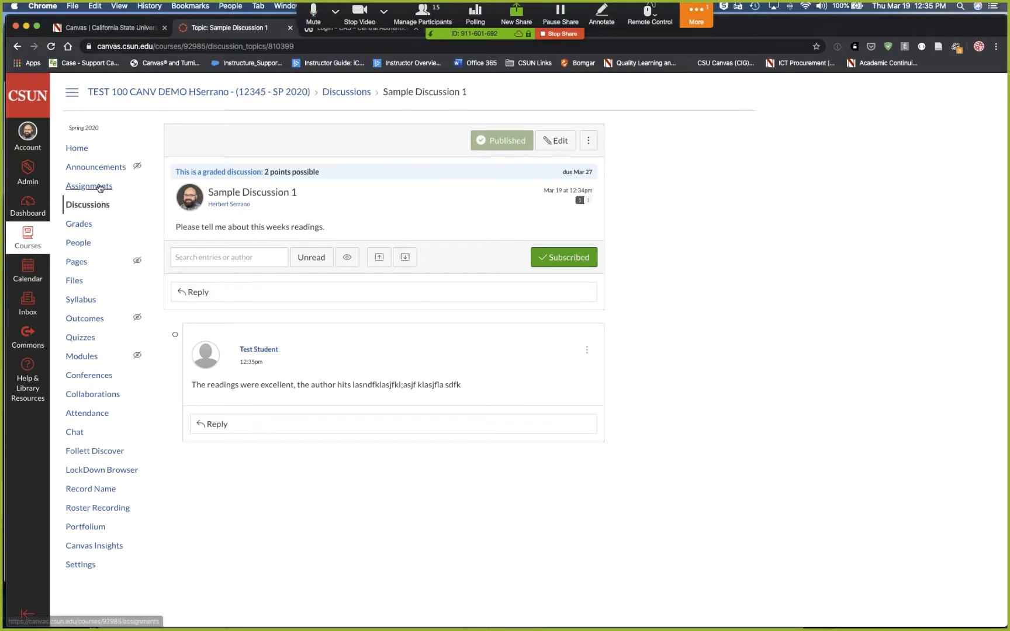
left_click_drag(100, 186, 101, 189)
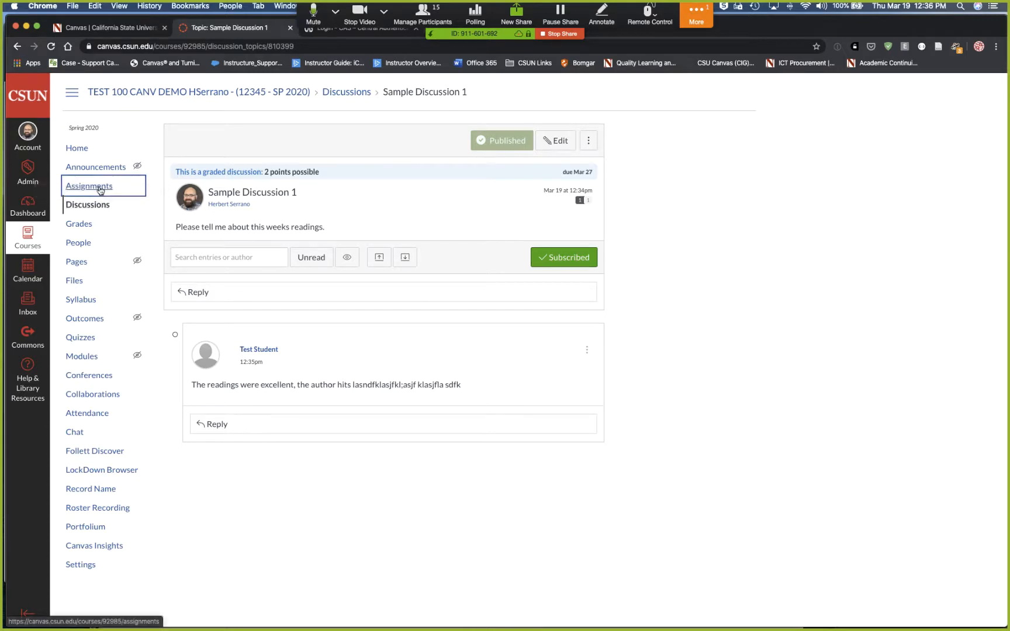
left_click(101, 189)
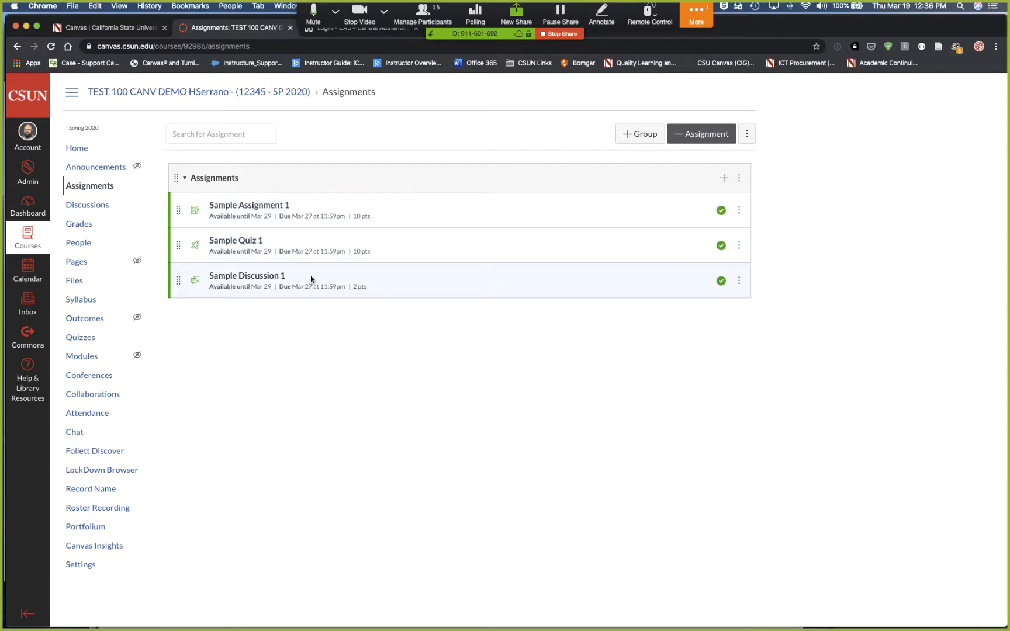
left_click(269, 209)
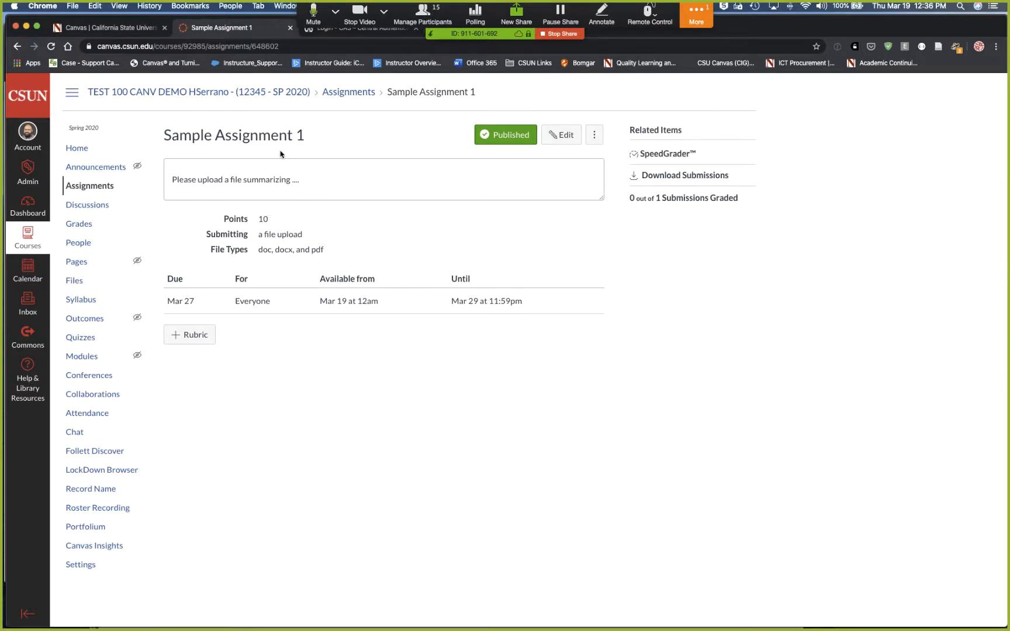
left_click(666, 154)
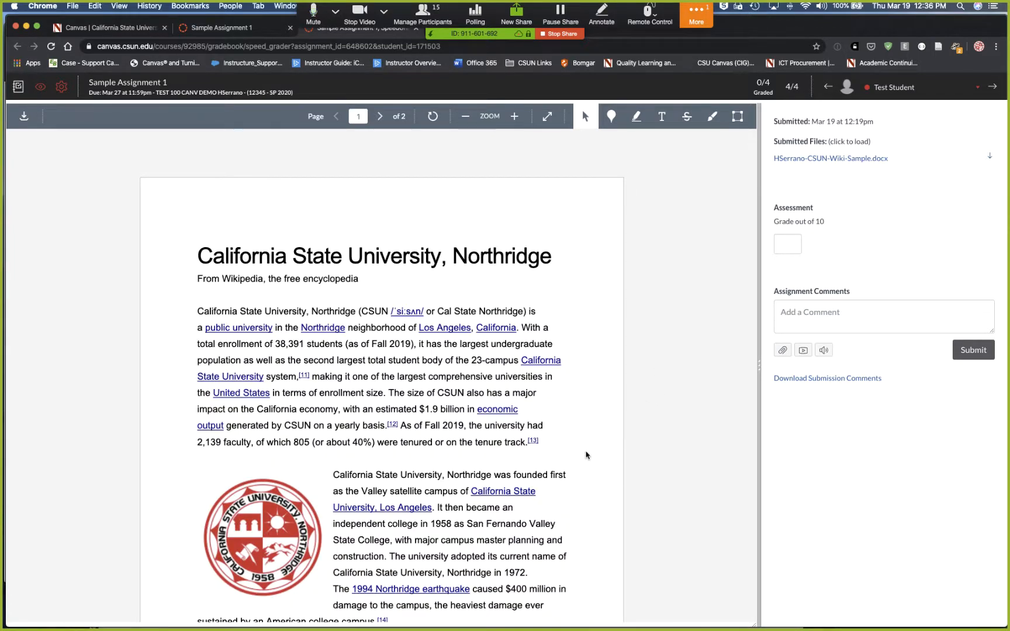
scroll(588, 454, "down", 3)
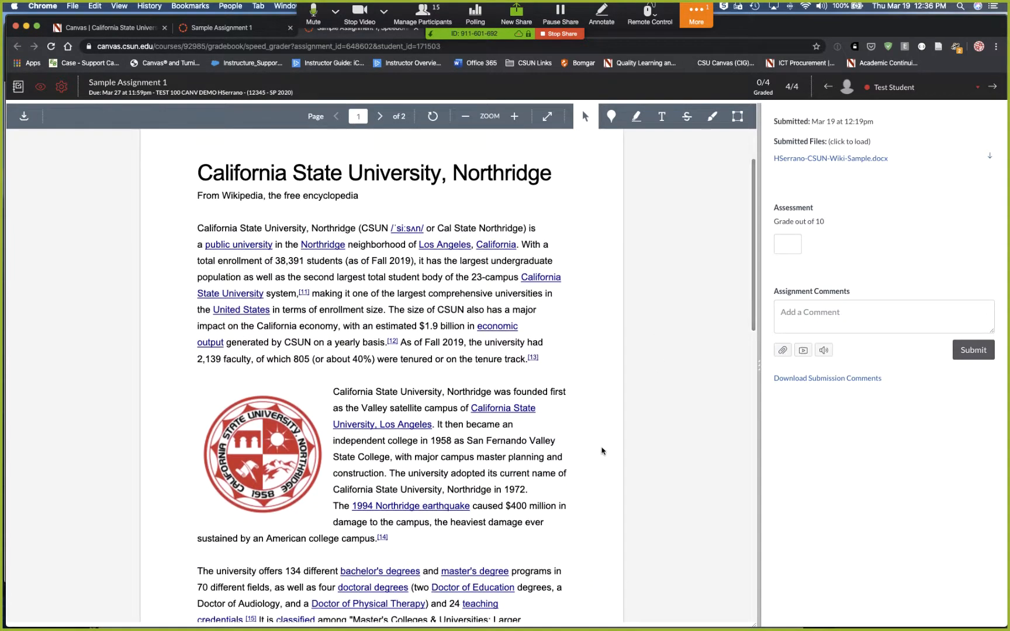
scroll(586, 446, "up", 3)
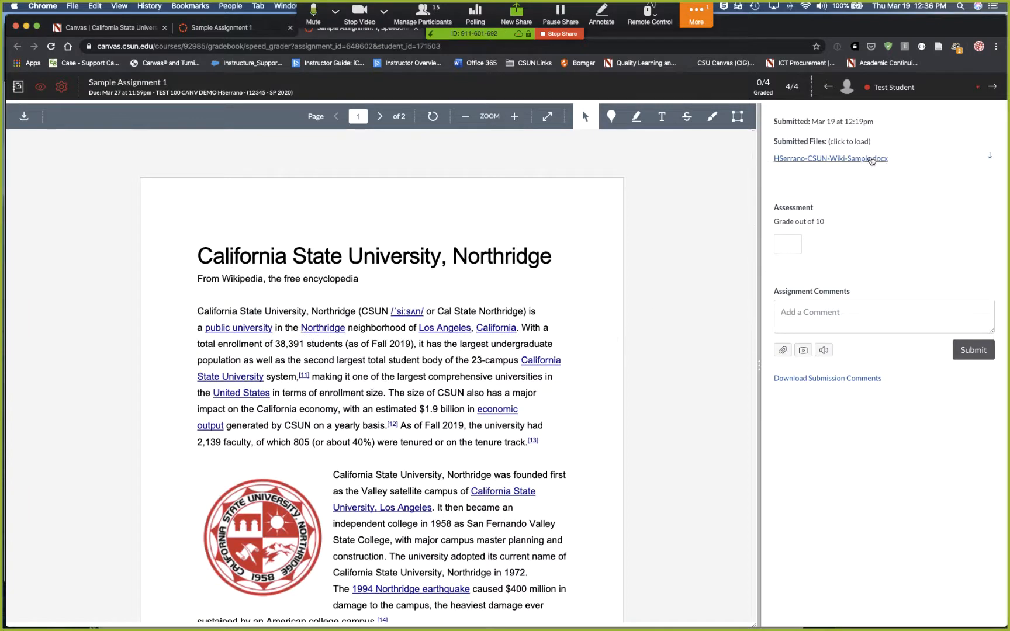
left_click(863, 159)
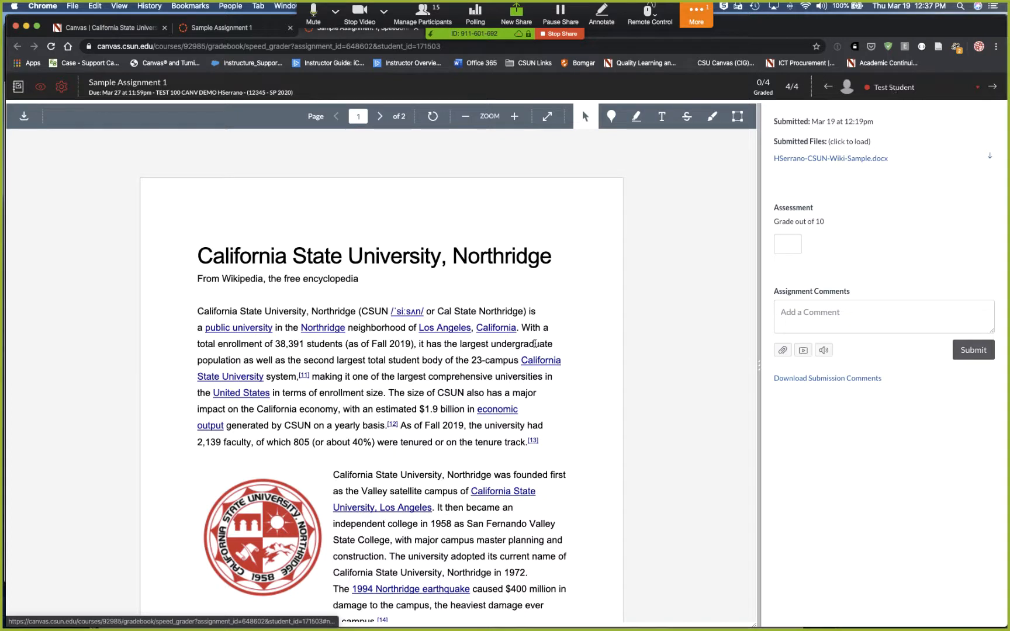
Step: Highlight part of the document title and most of the opening paragraph in yellow, adding the comment "Great intro," to the paragraph
scroll(550, 386, "down", 2)
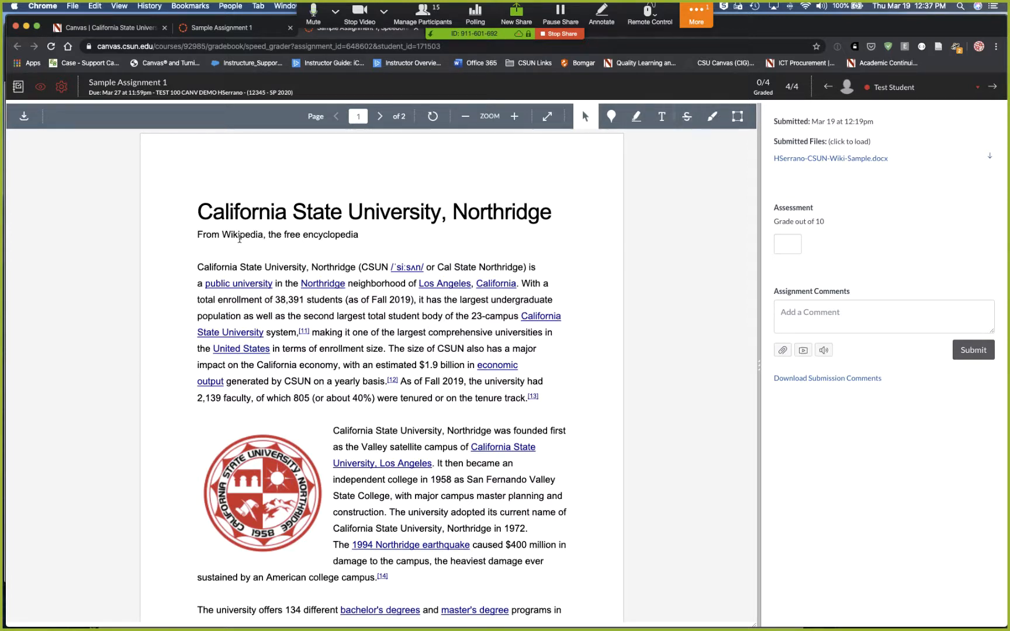
left_click_drag(204, 212, 412, 214)
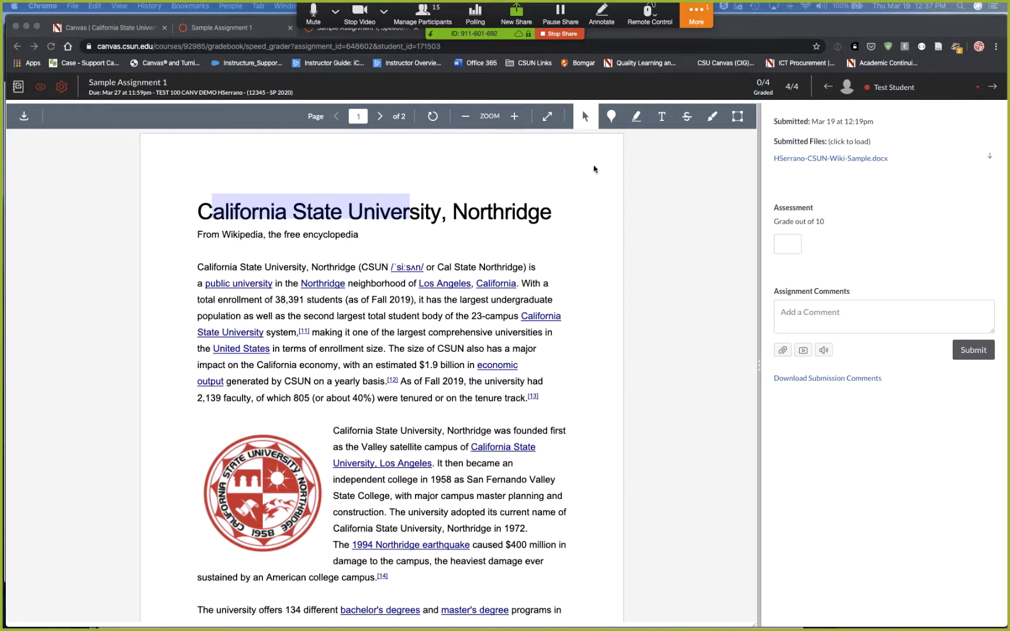
left_click(636, 118)
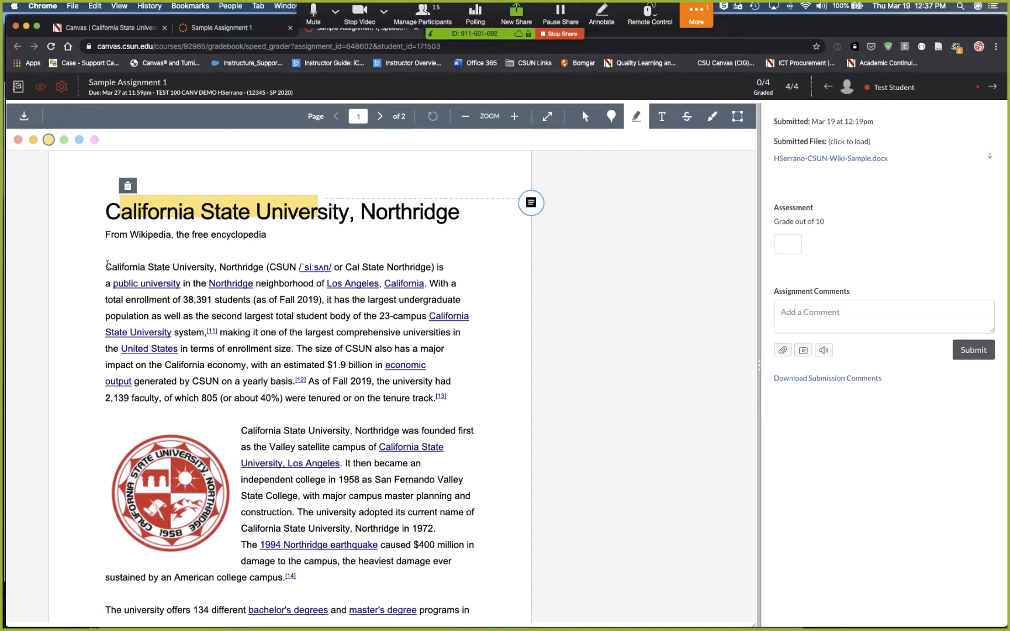
mouse_move(106, 264)
left_mouse_down()
mouse_move(406, 316)
mouse_move(448, 348)
left_mouse_up()
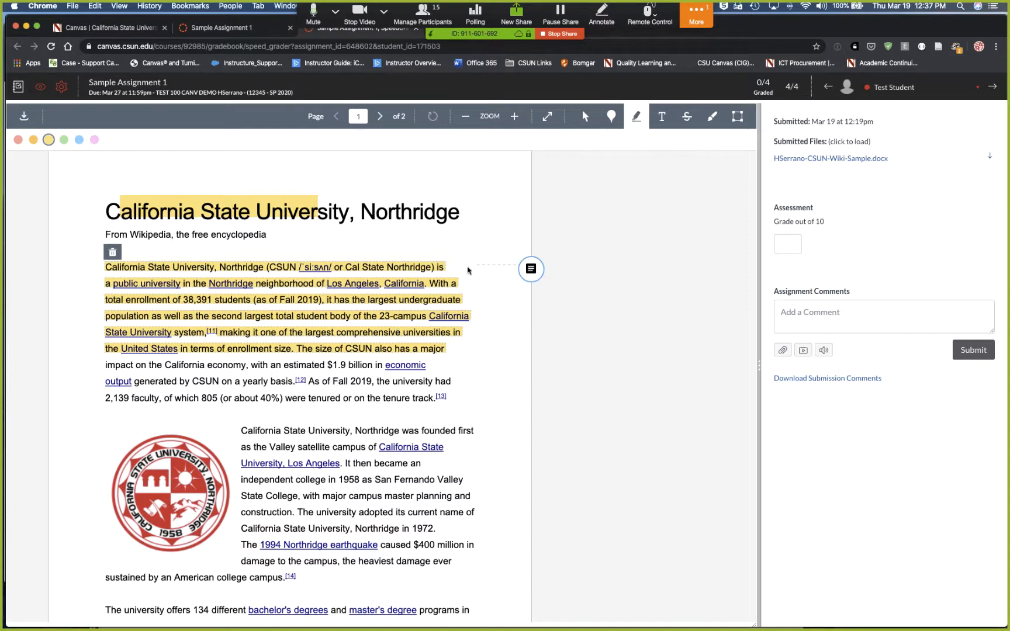
left_click(531, 270)
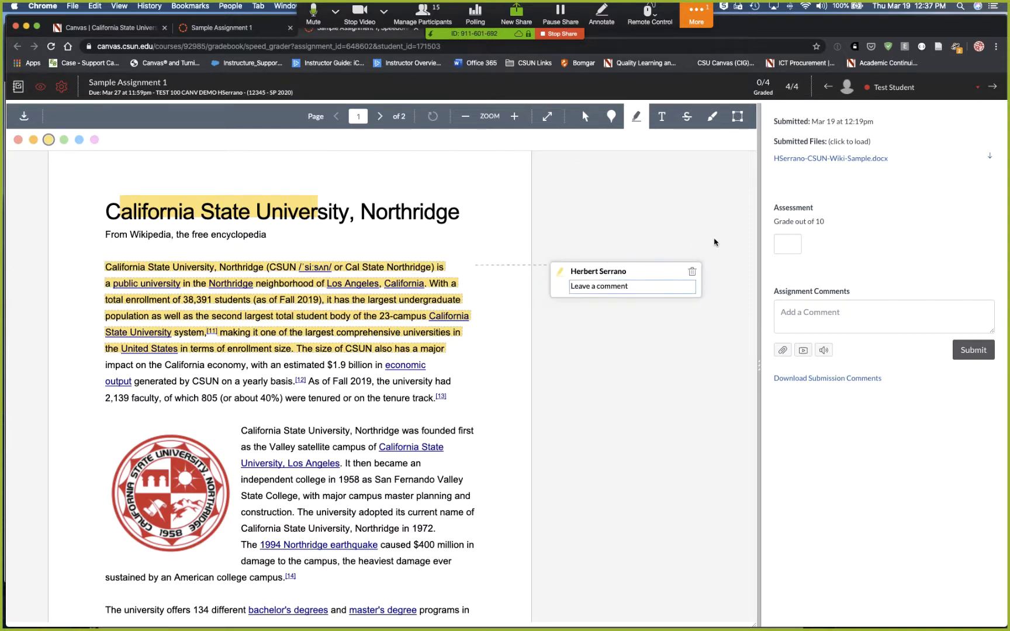
type("Great intro,")
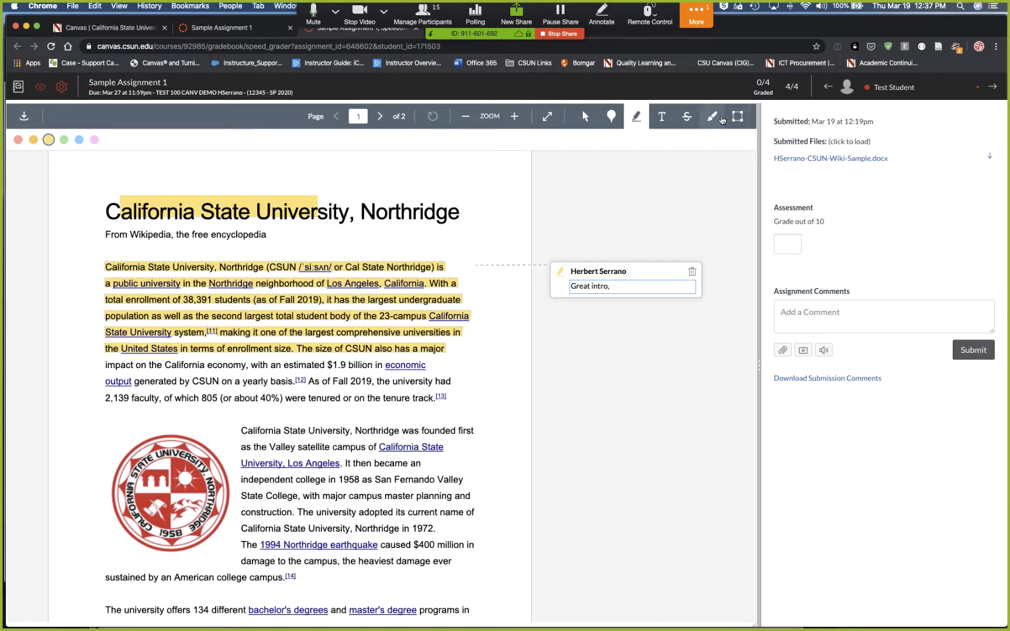
Step: Draw a red freehand loop around the end of the opening paragraph and attach the comment "sfasjflkjsa; lk;j dsflk;jsadf"
left_click(712, 120)
left_click(712, 120)
mouse_move(476, 379)
left_mouse_down()
mouse_move(328, 363)
mouse_move(487, 401)
mouse_move(479, 379)
left_mouse_up()
left_click(531, 363)
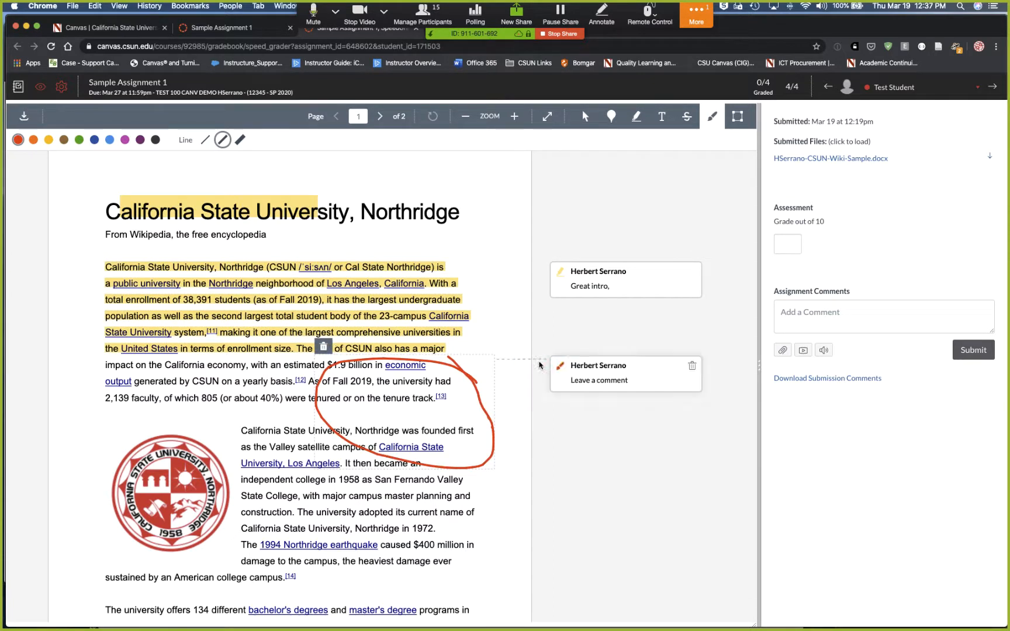
type("sfasjflkjsa;")
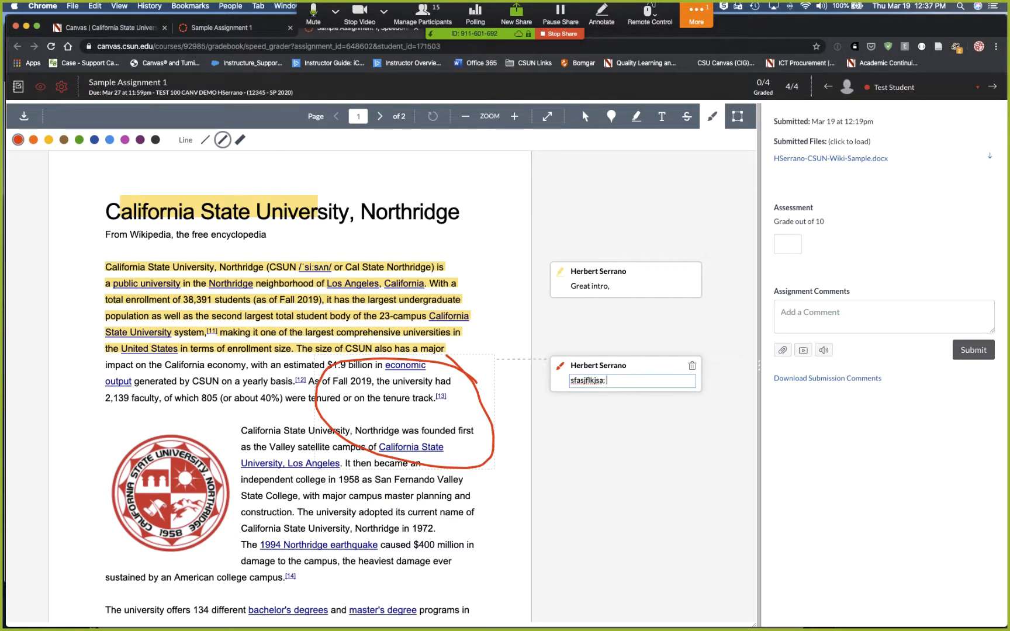
type(" lk;j dsflk;jsadf")
Step: Grade the submission 8 out of 10 and submit the assignment comment "Great submission, you really,... a"
scroll(238, 452, "down", 8)
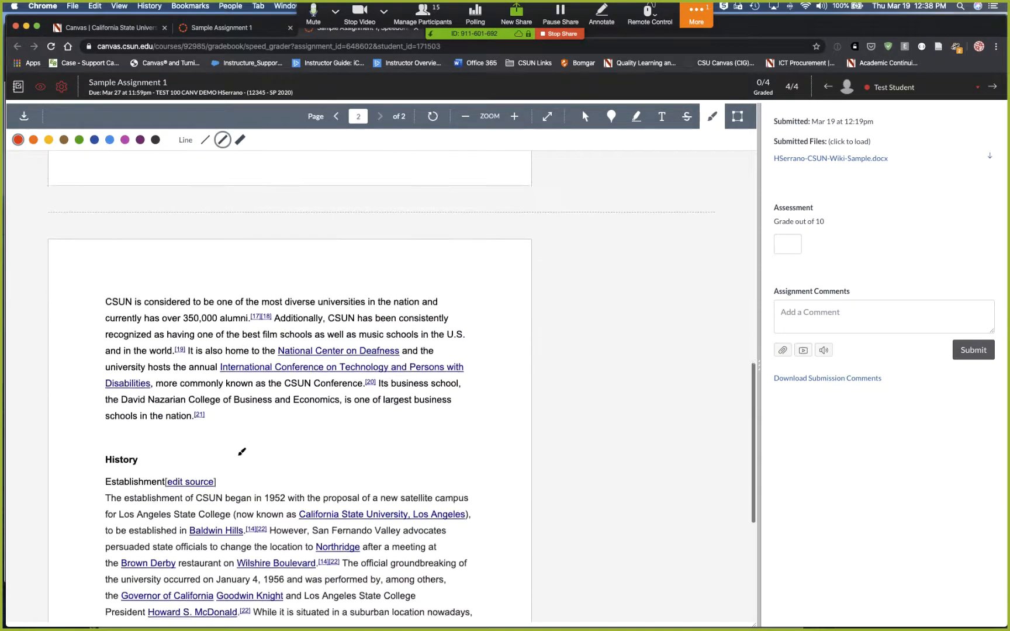
scroll(240, 451, "up", 7)
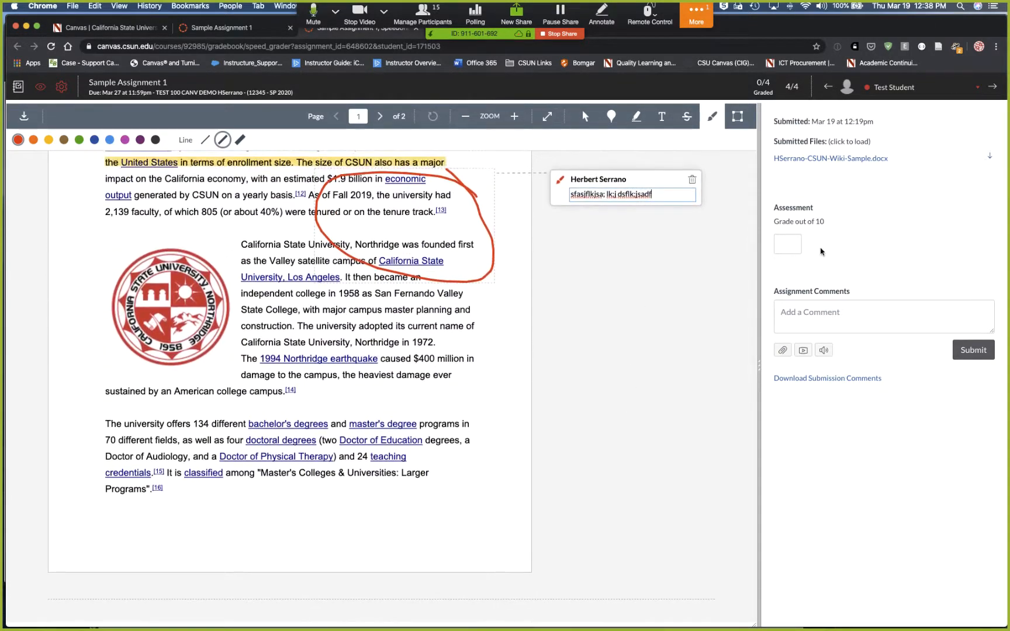
left_click(785, 248)
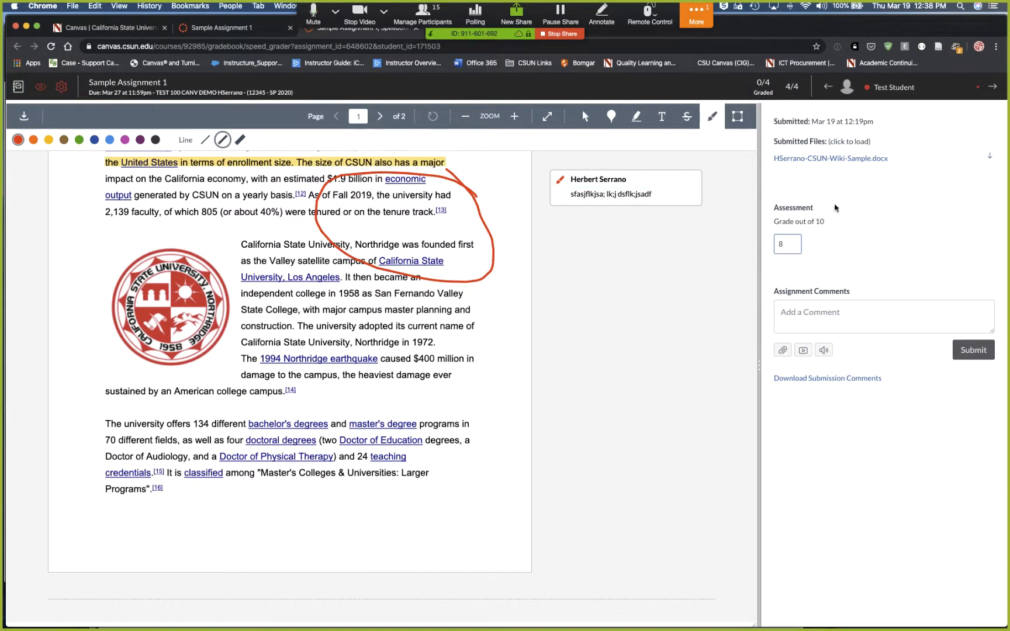
left_click(803, 305)
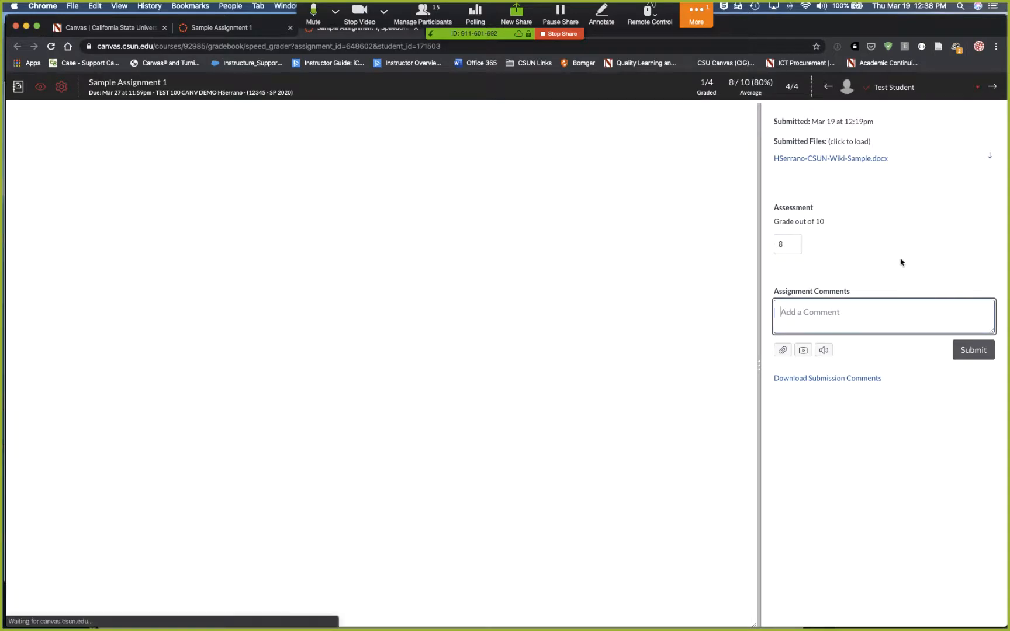
type("Great")
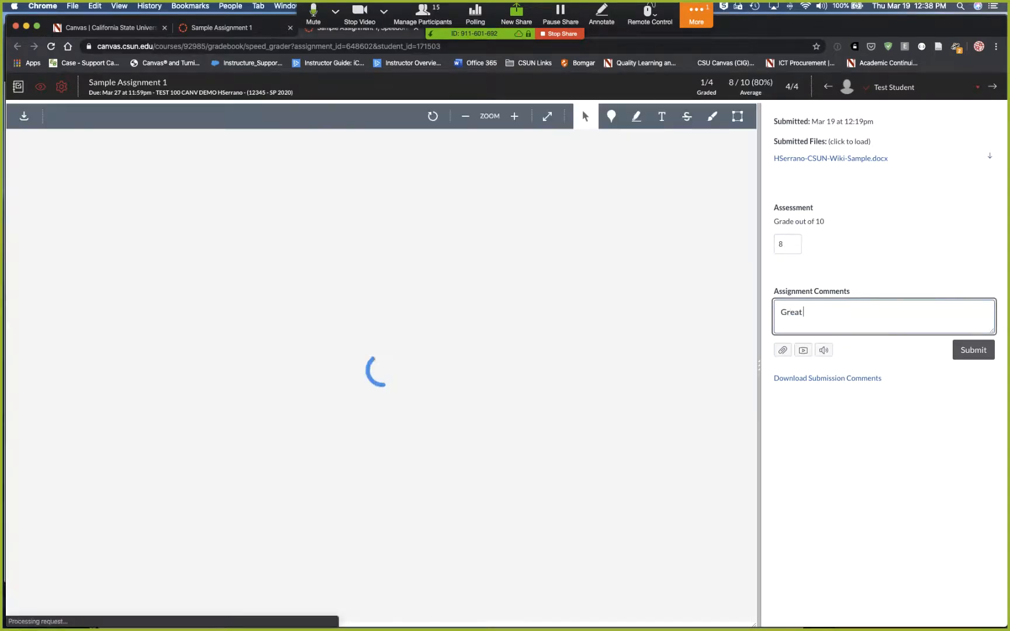
type(" submission")
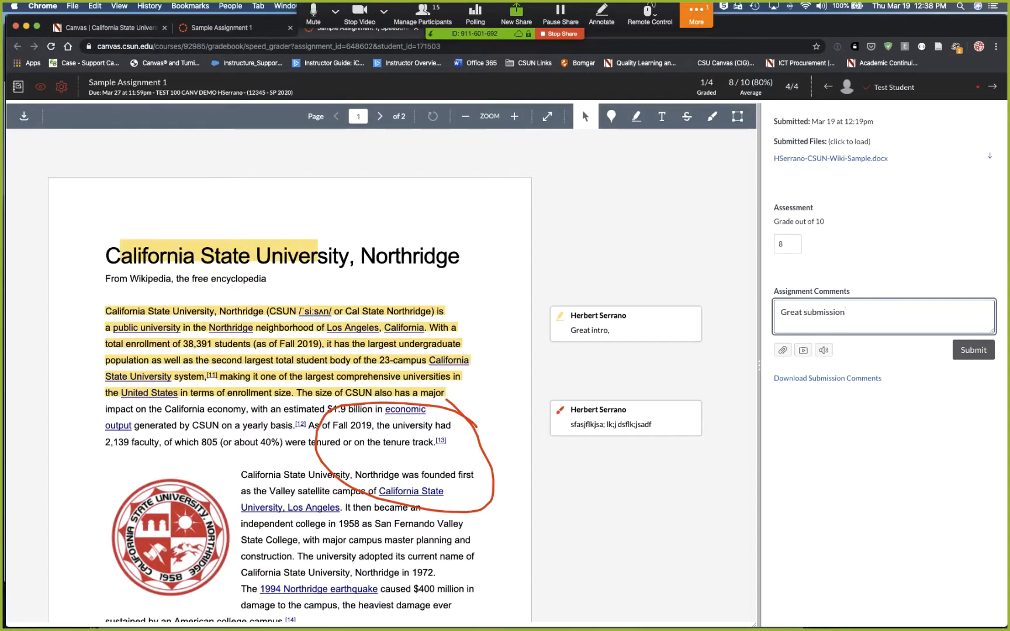
type(", you really,... a")
left_click(978, 353)
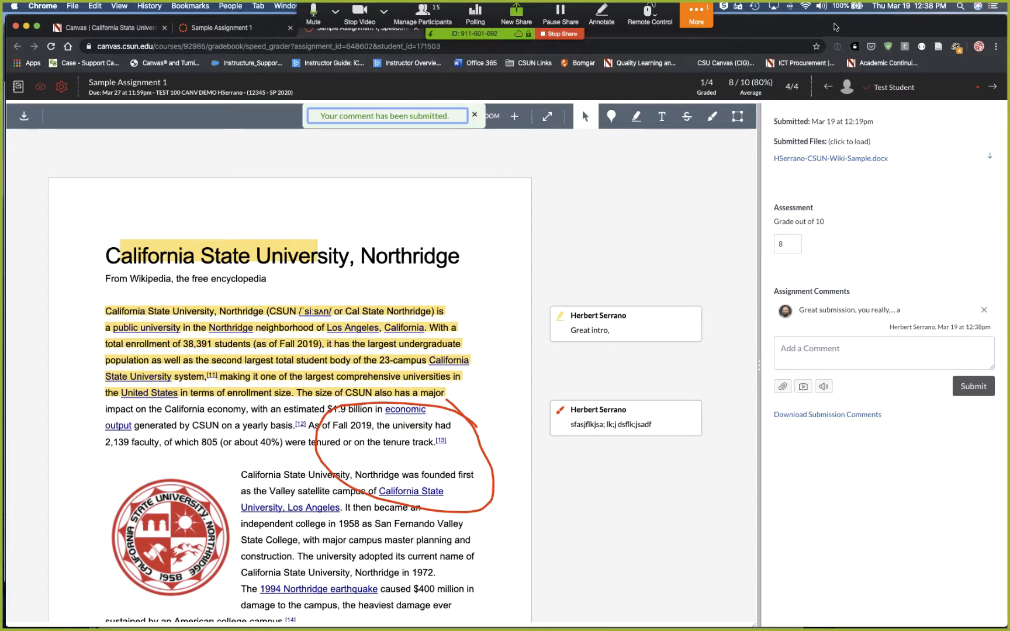
Step: Close the SpeedGrader page and refresh the Sample Assignment 1 page
left_click_drag(415, 28, 415, 58)
left_click(415, 57)
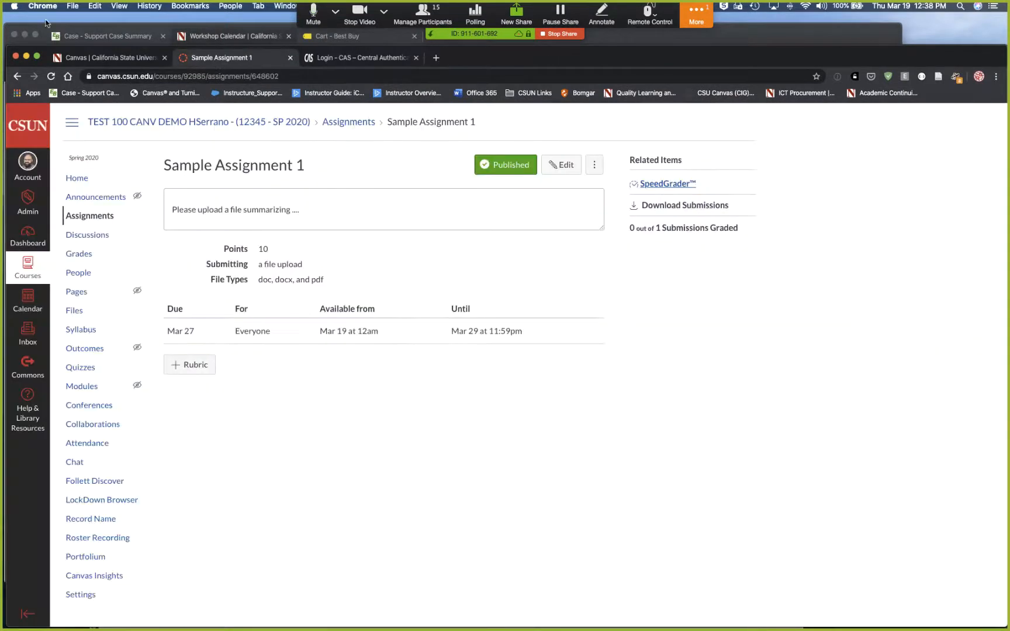
left_click(25, 34)
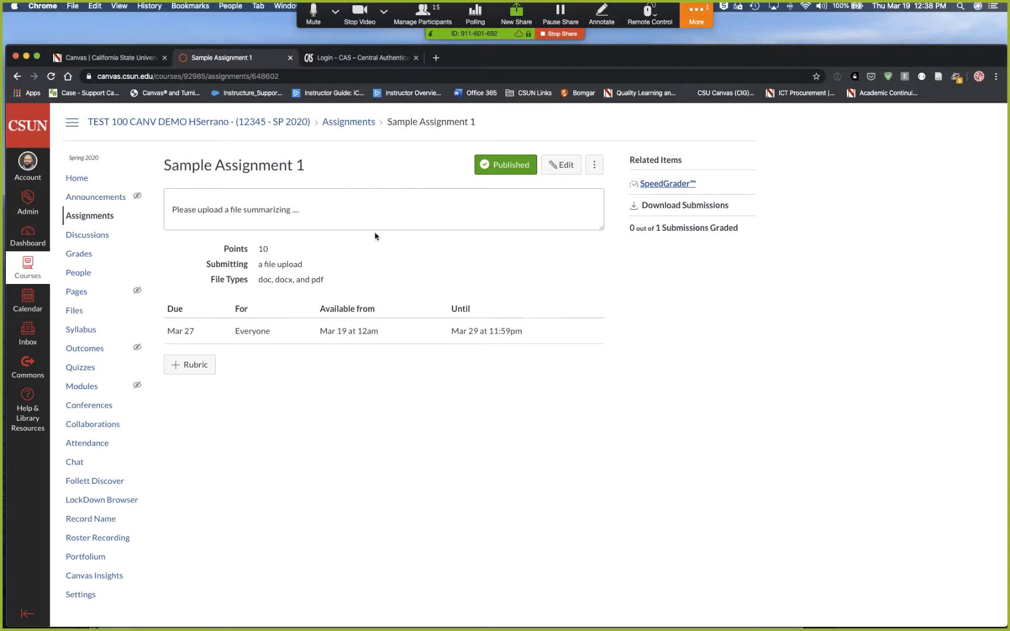
key("super+r")
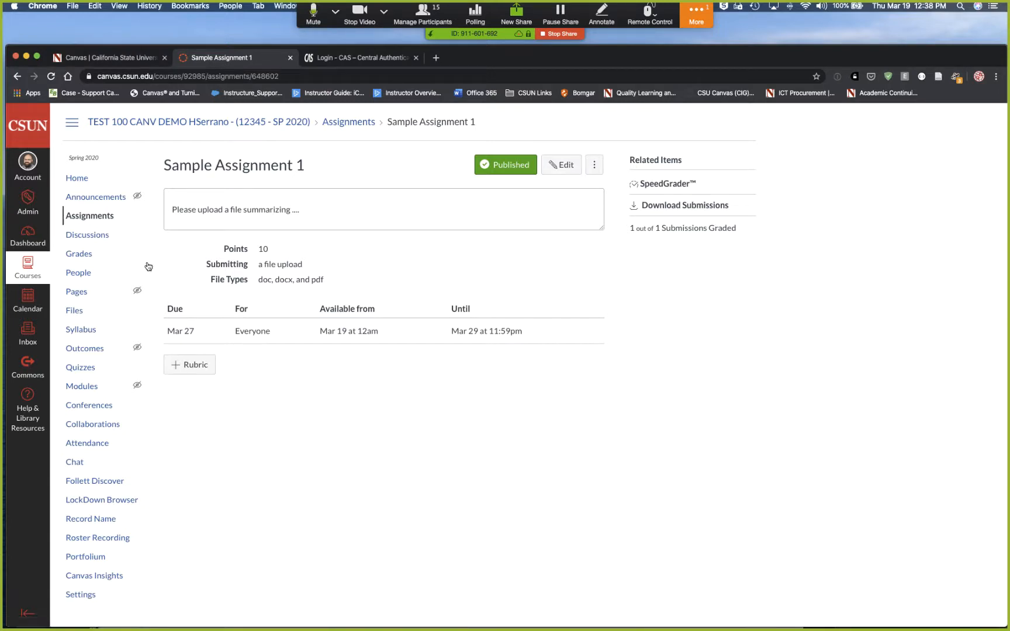
Step: Open the course gradebook and bring up Test Student's Sample Quiz 1 submission in SpeedGrader
left_click(80, 259)
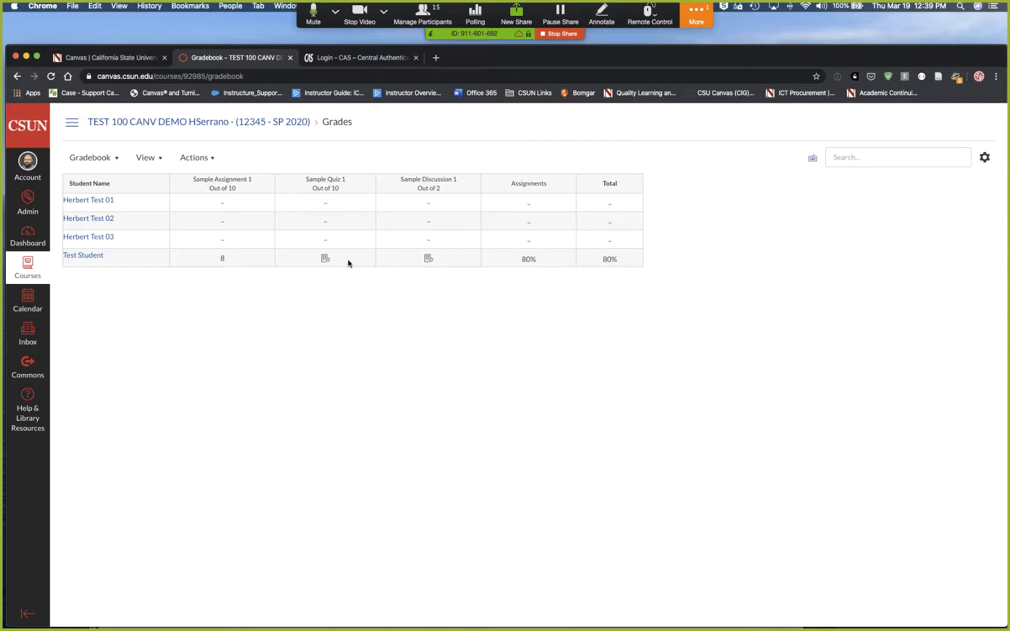
left_click(325, 263)
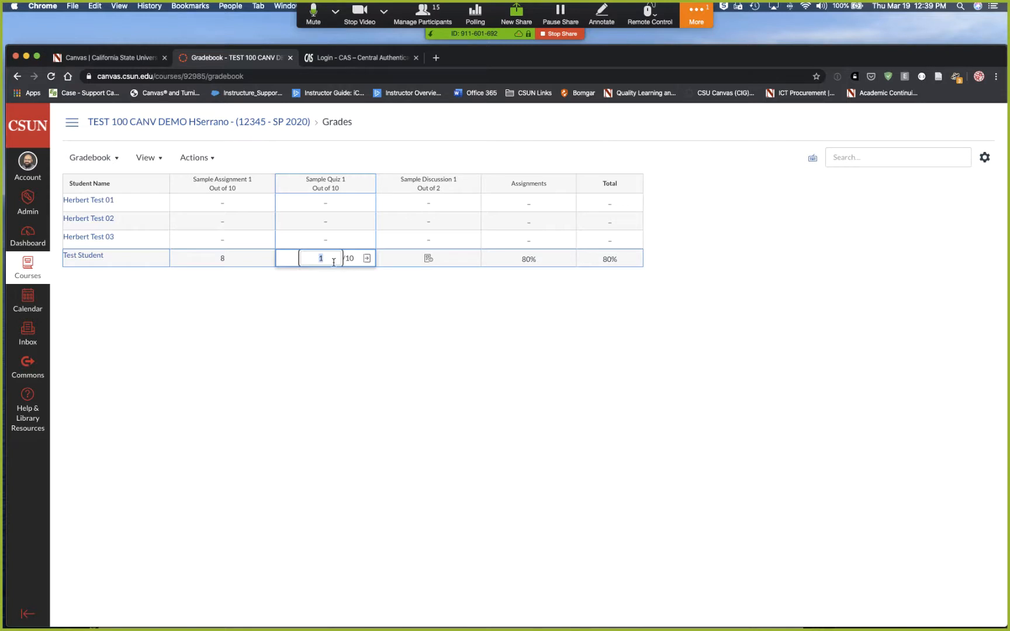
left_click(367, 259)
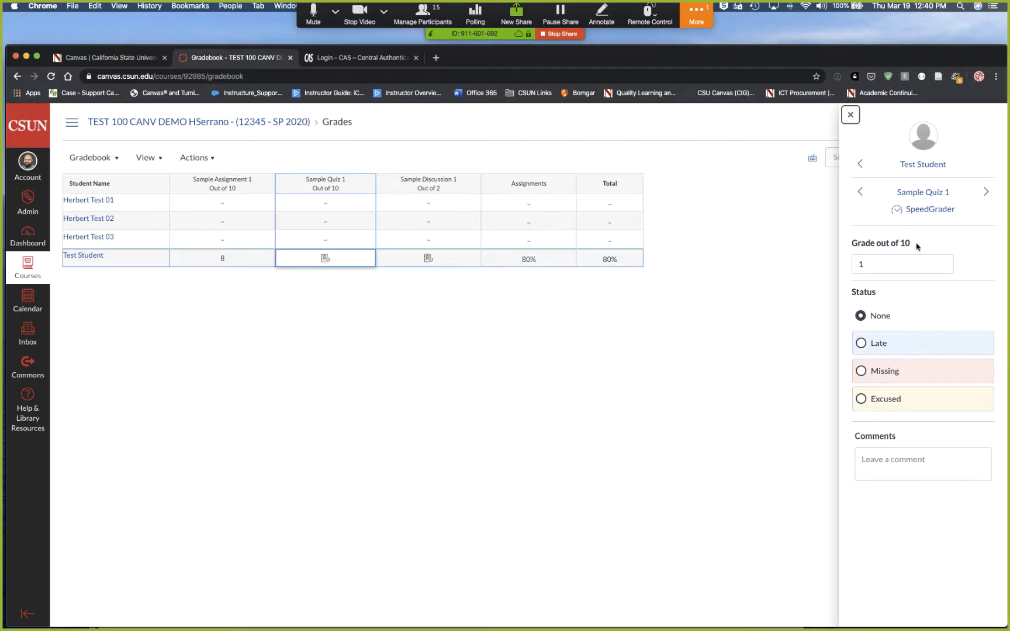
left_click(926, 211)
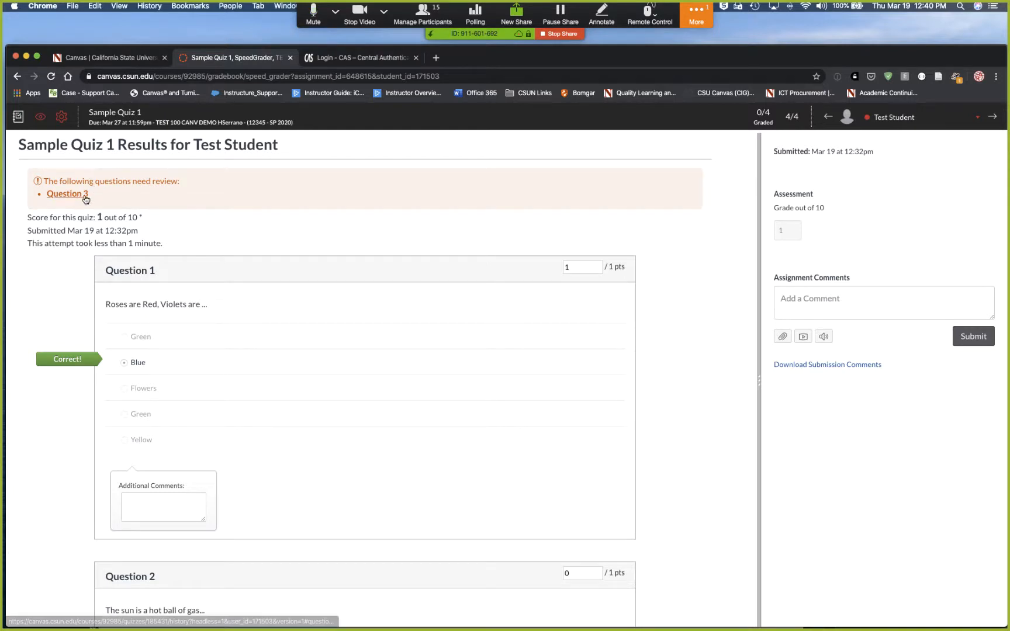
Step: Review Test Student's answers and scores for Questions 1 through 3 of Sample Quiz 1
scroll(180, 227, "down", 1)
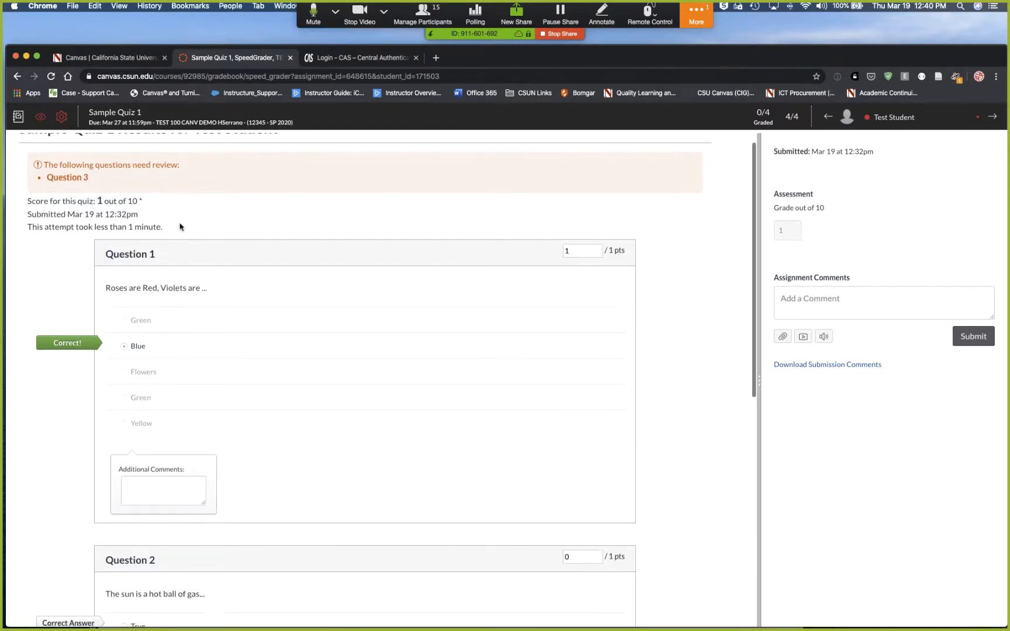
scroll(180, 227, "up", 1)
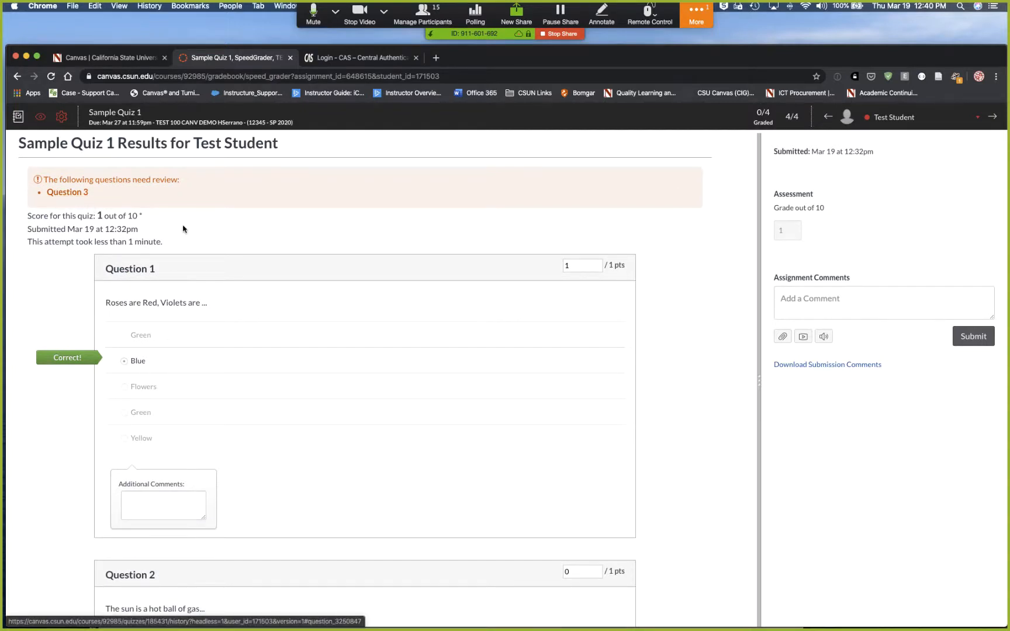
scroll(182, 228, "down", 1)
scroll(171, 228, "up", 1)
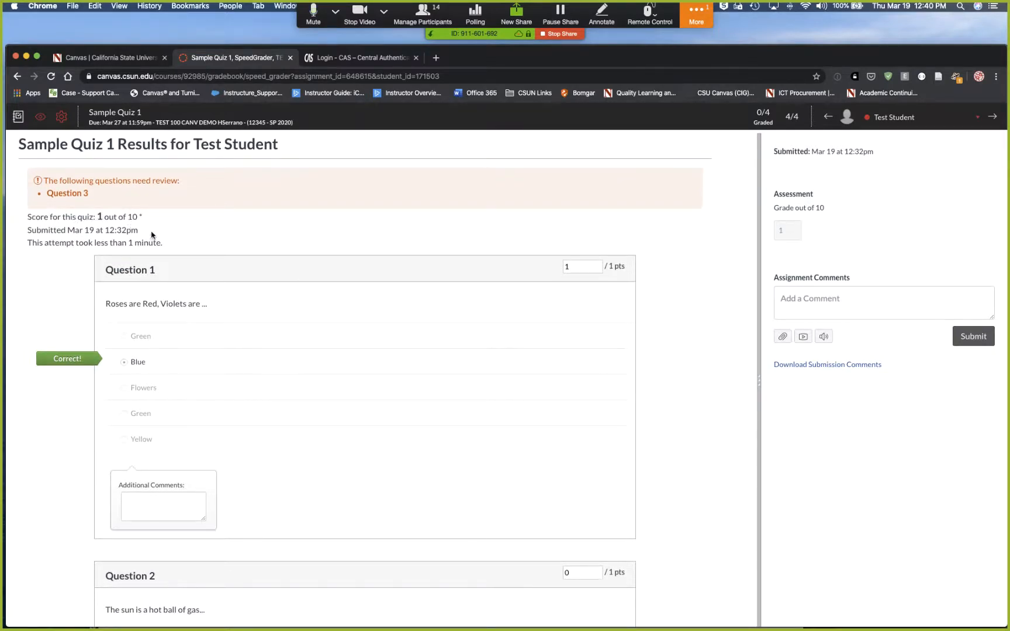
scroll(208, 248, "down", 3)
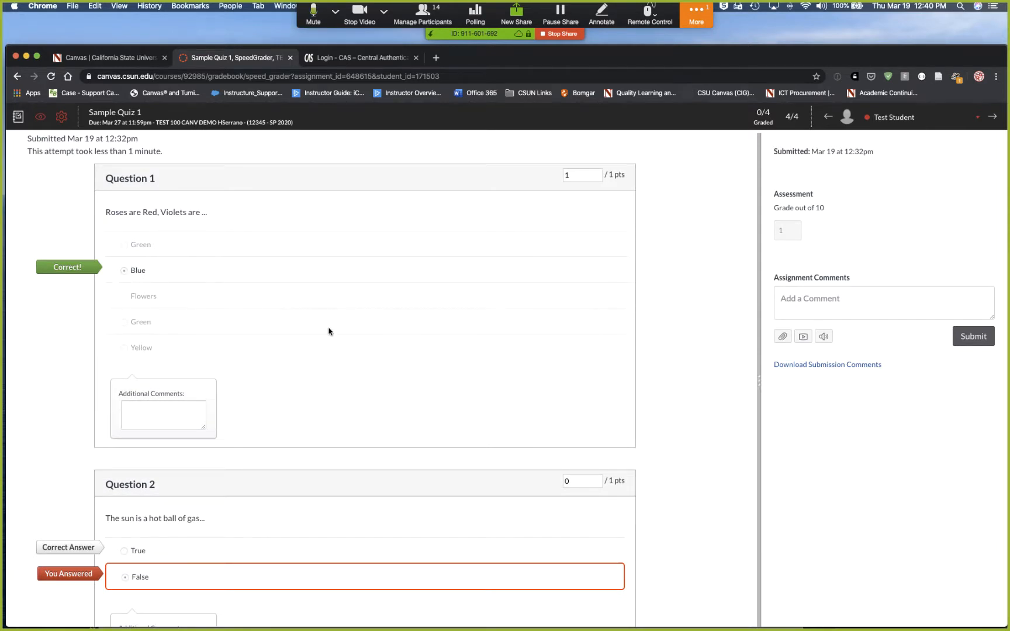
scroll(334, 343, "down", 4)
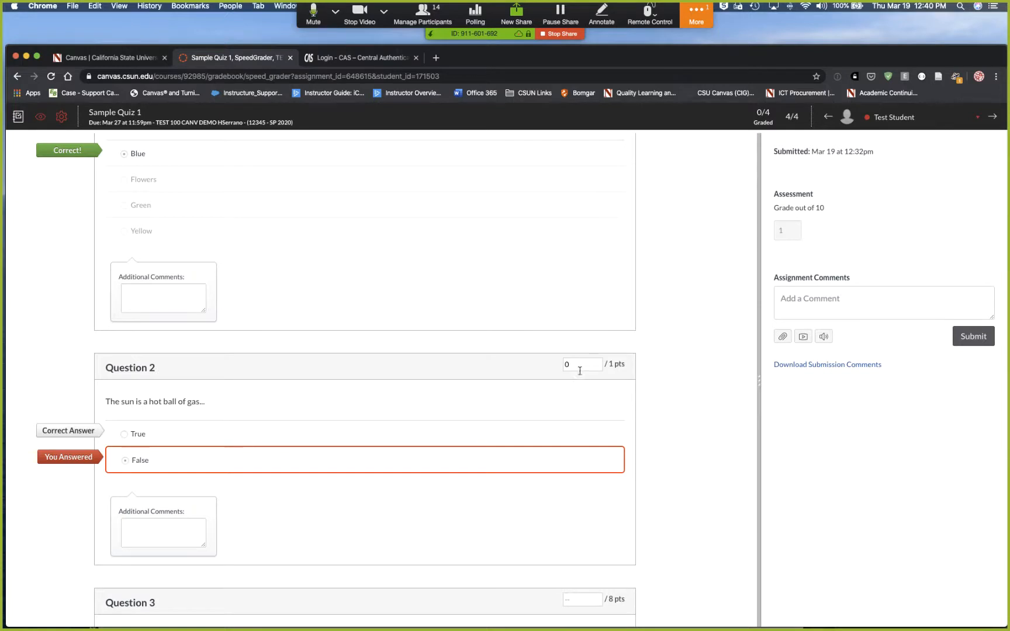
scroll(469, 479, "down", 1)
scroll(468, 484, "down", 7)
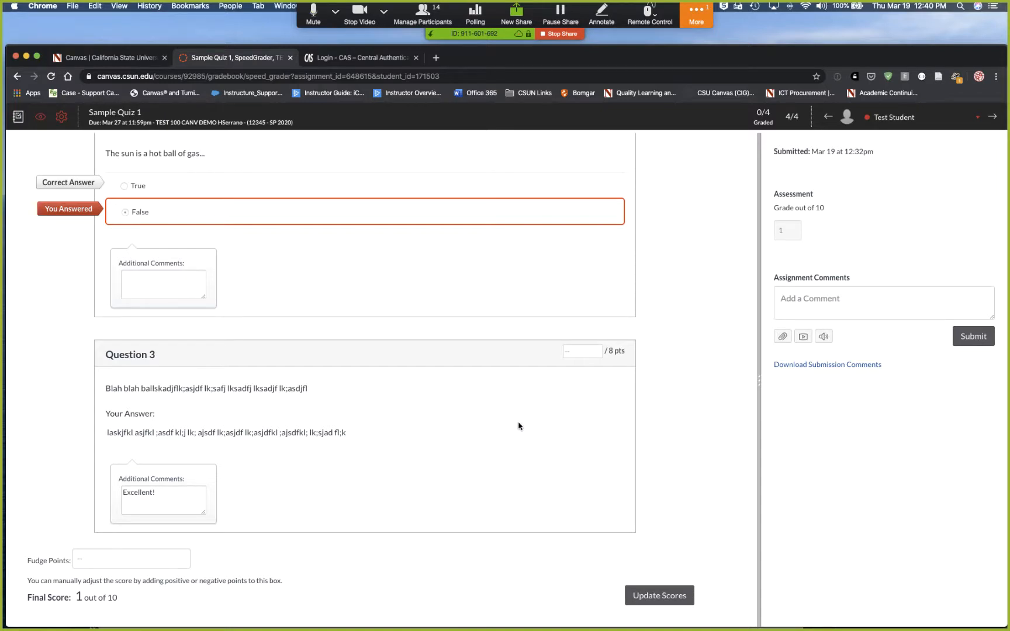
Step: Award 7 of 8 points for Question 3 and update the quiz scores
left_click(586, 353)
left_click(666, 477)
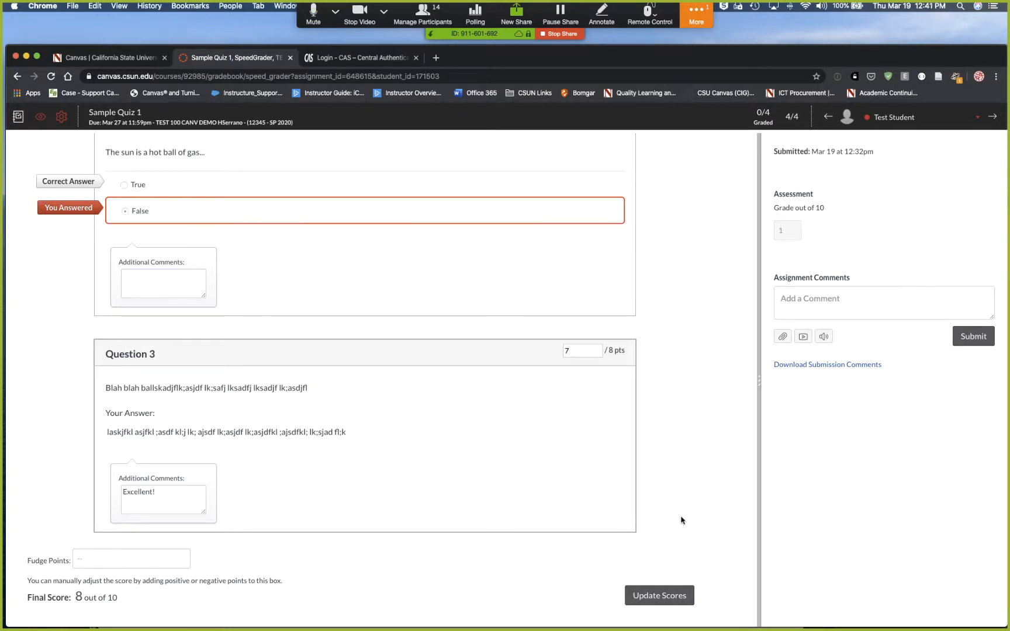
left_click(681, 597)
Step: Override the Question 2 score with 1 point
scroll(672, 356, "up", 3)
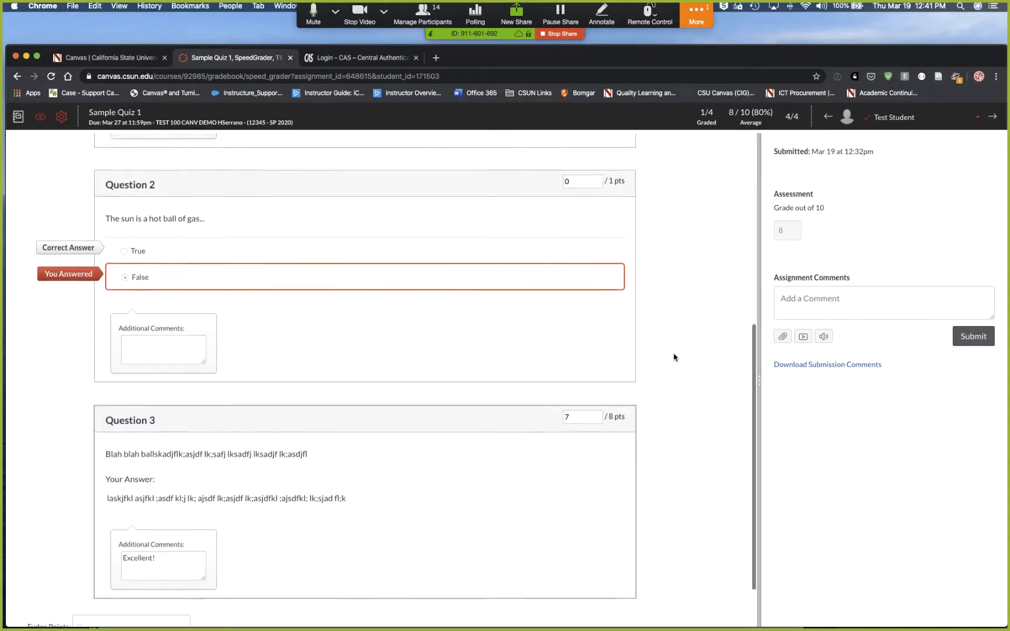
scroll(674, 358, "up", 5)
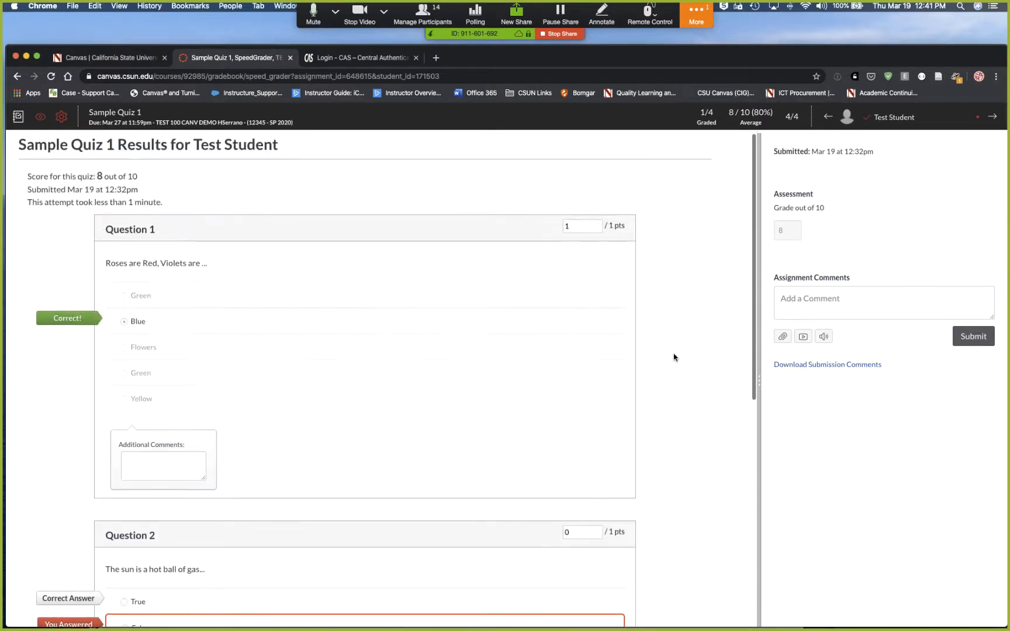
scroll(675, 380, "down", 4)
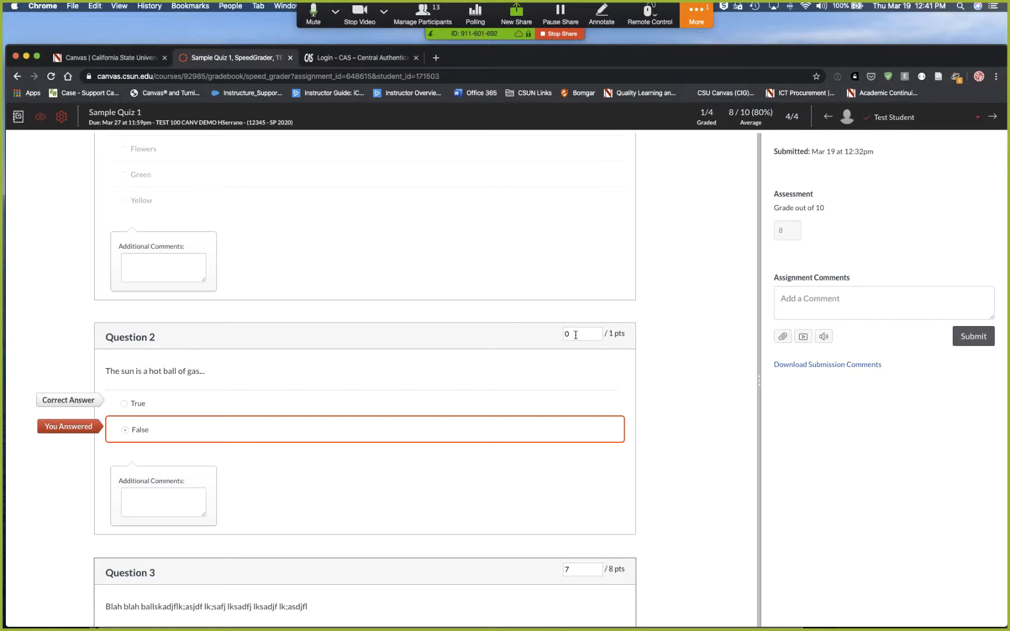
scroll(648, 351, "down", 2)
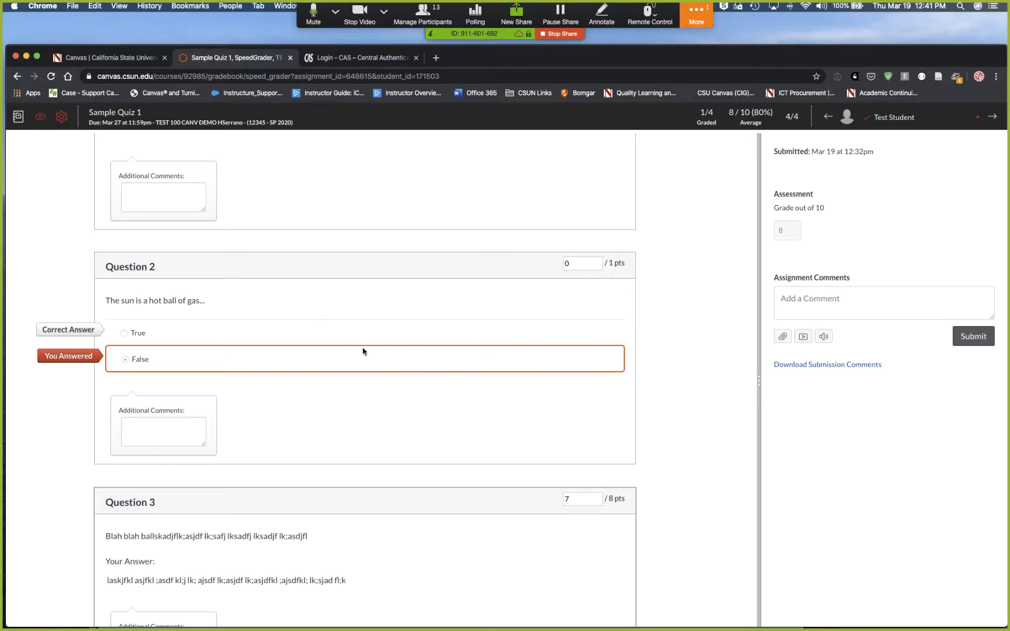
left_click(579, 264)
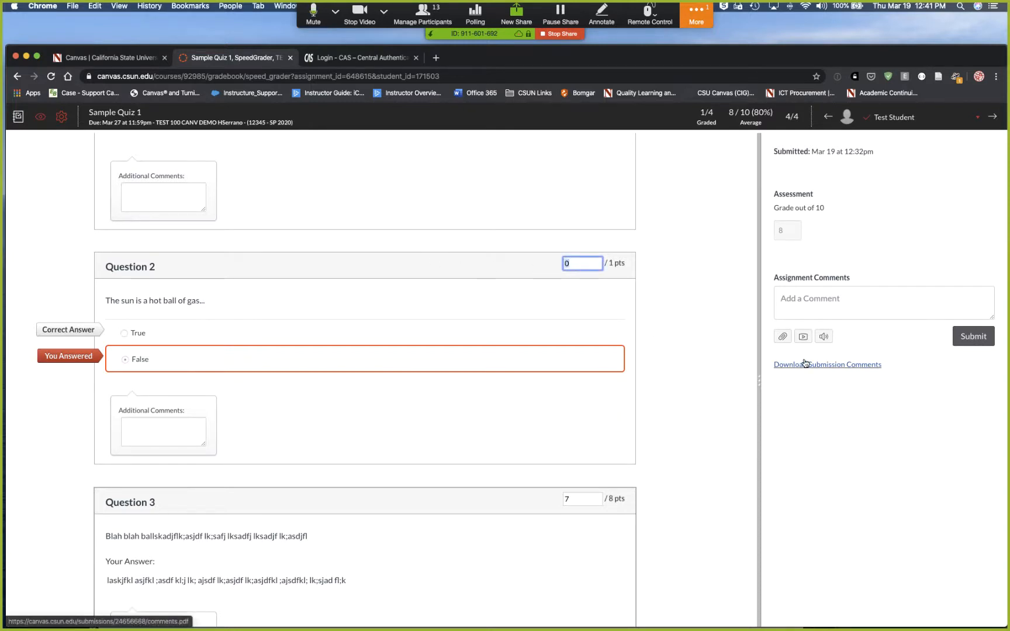
type("1")
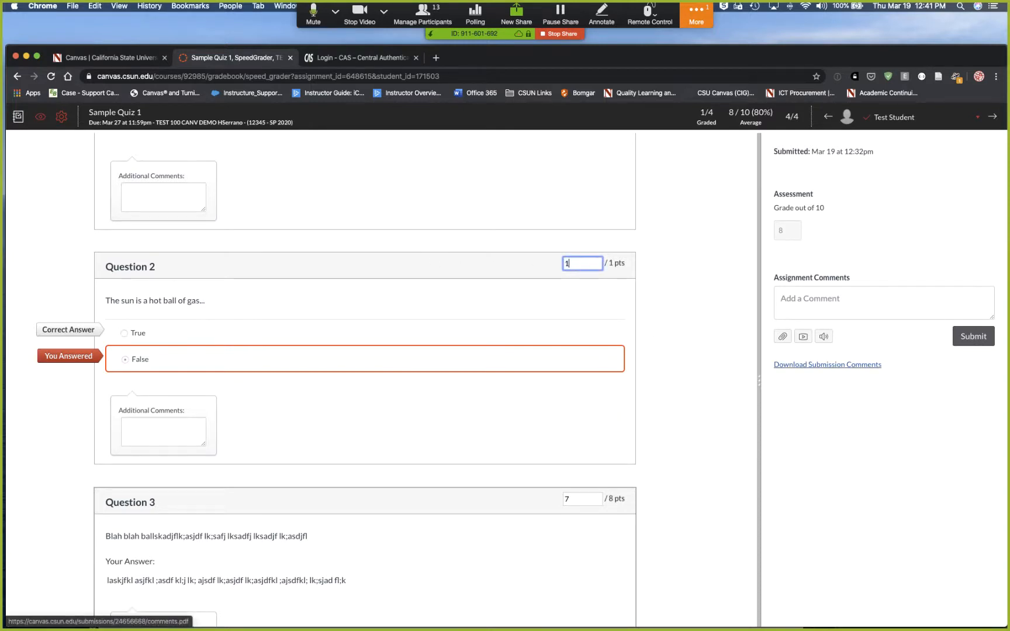
left_click(677, 386)
scroll(686, 423, "down", 5)
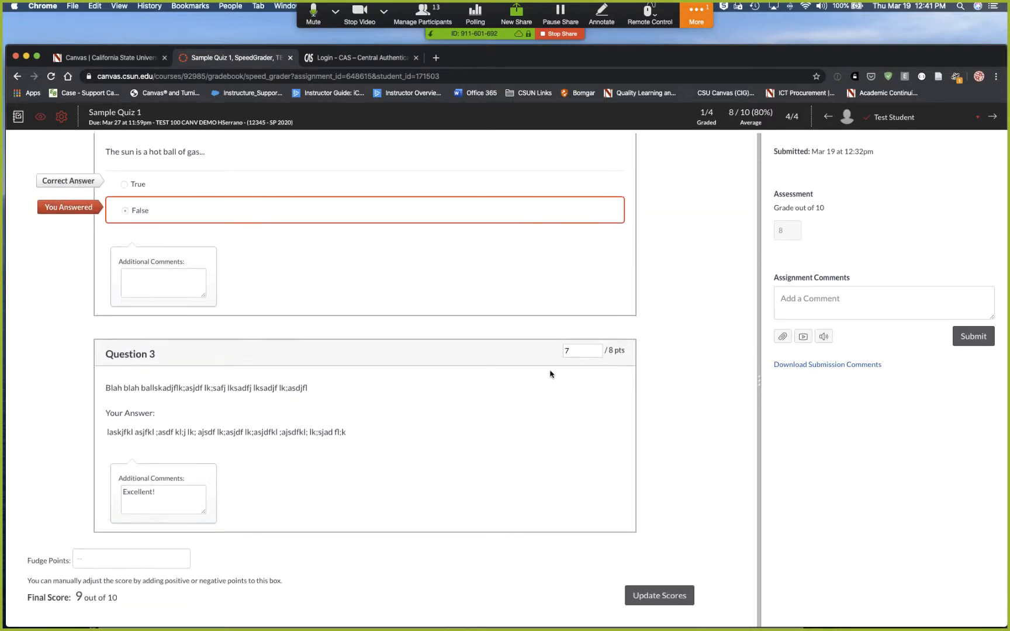
Step: Raise the Question 3 score to 8 points and update the quiz scores
left_click(584, 351)
left_click_drag(585, 352, 532, 351)
type("8")
left_click(684, 384)
left_click(683, 597)
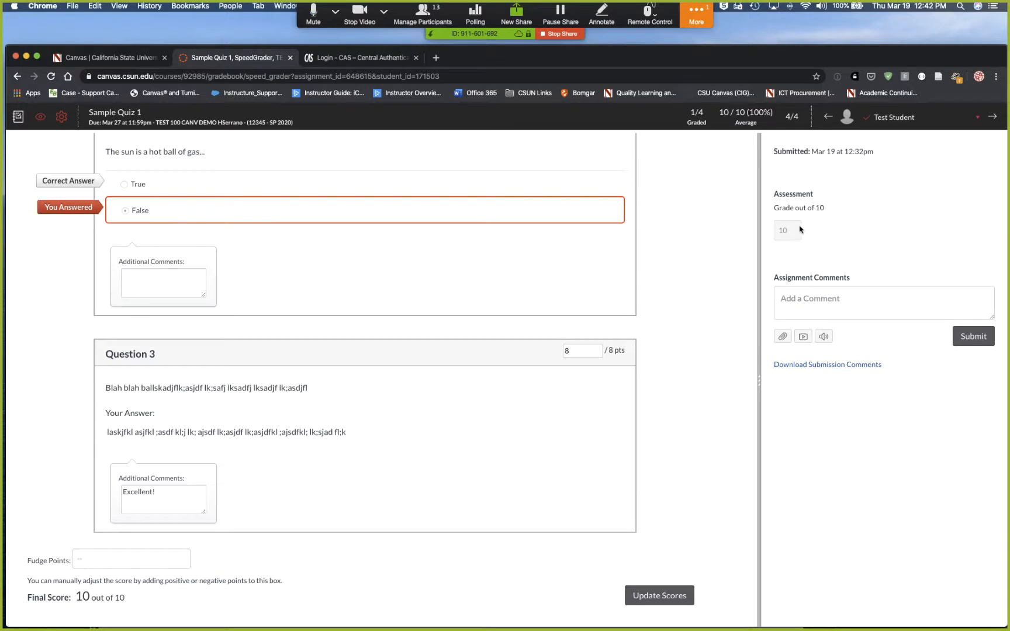
Step: Check the updated question scores and submit the assignment comment "Great" on the quiz
scroll(701, 316, "up", 5)
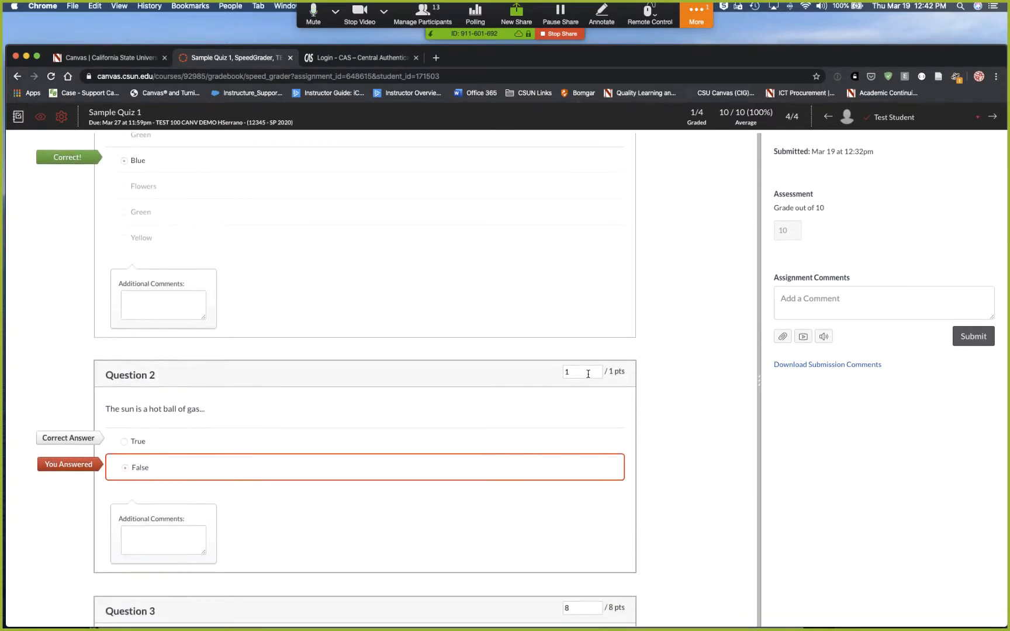
scroll(585, 383, "down", 3)
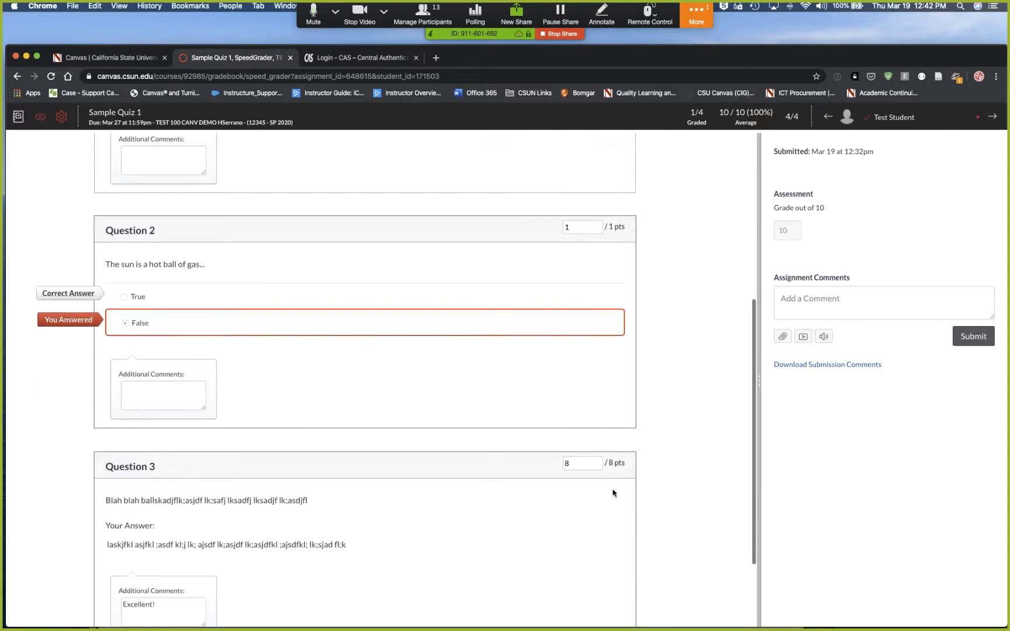
scroll(582, 482, "down", 2)
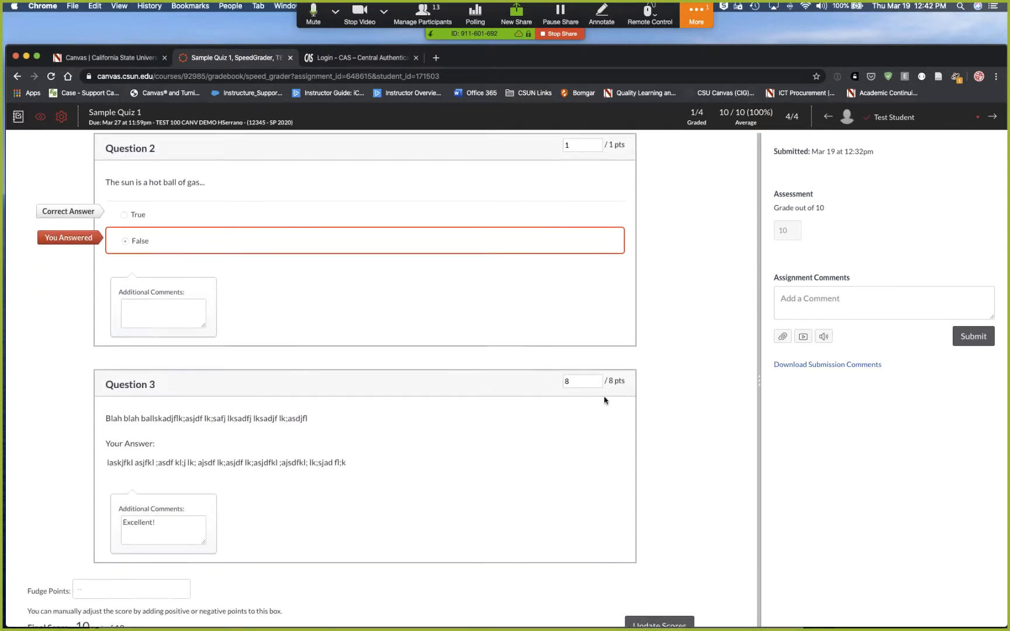
left_click(962, 298)
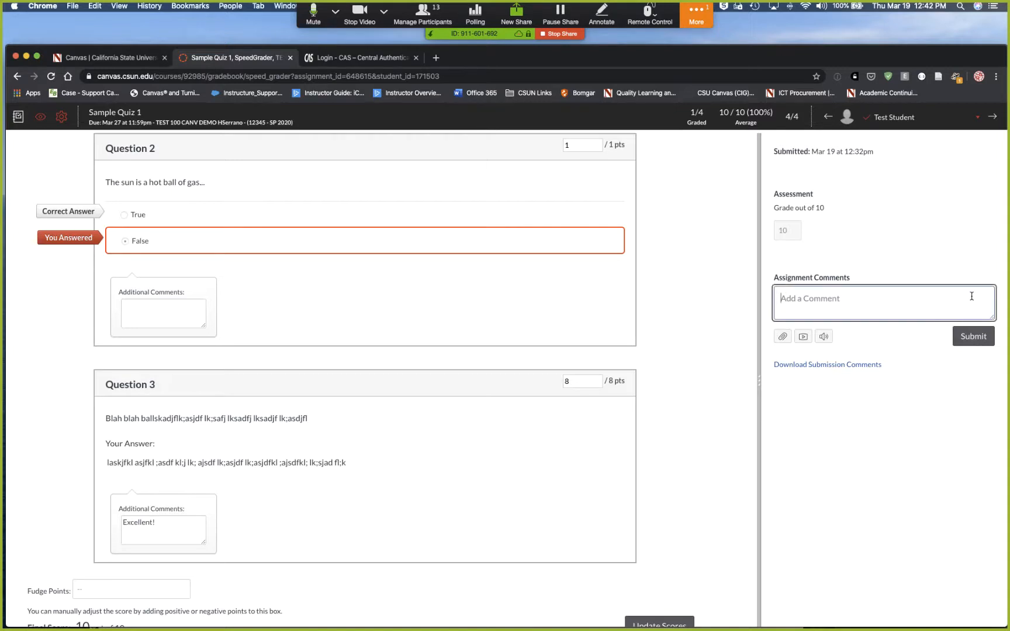
type("Great")
left_click(984, 335)
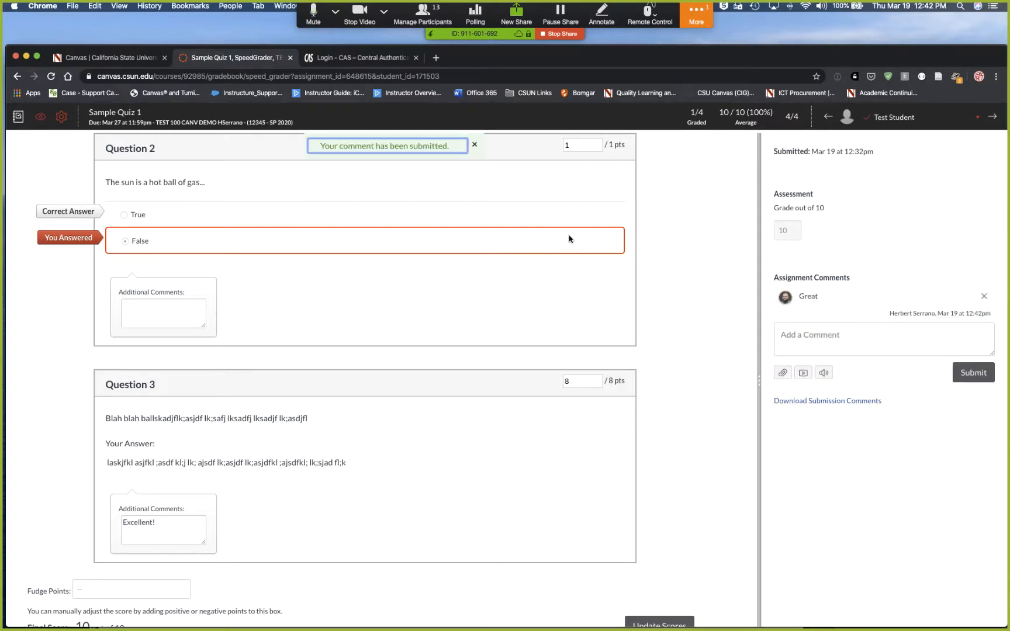
Step: Return to the gradebook and bring up Test Student's Sample Discussion 1 submission in SpeedGrader
scroll(659, 221, "up", 3)
scroll(659, 221, "up", 3)
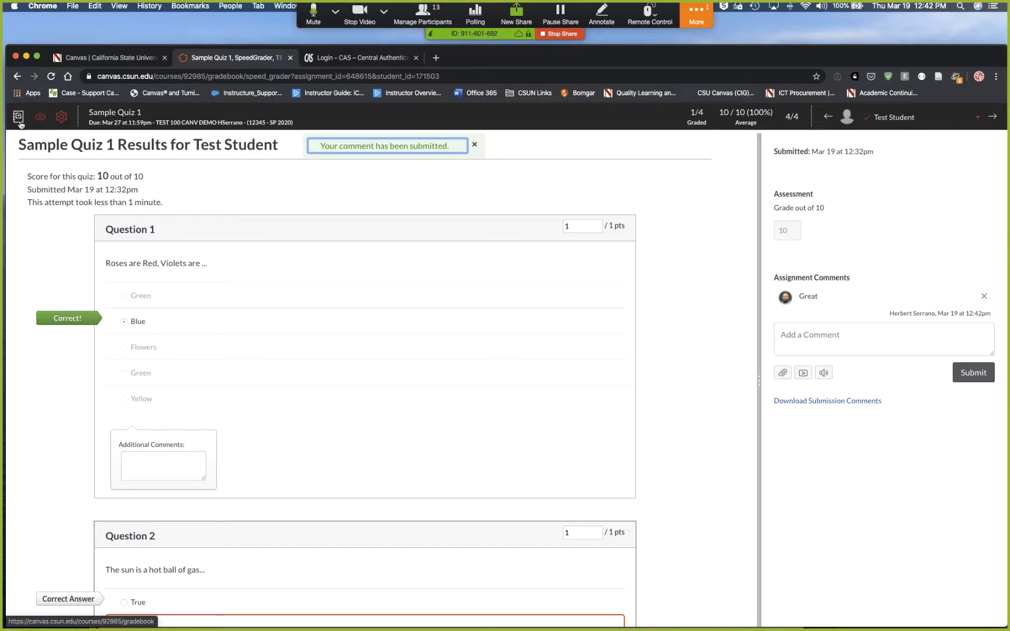
left_click(19, 120)
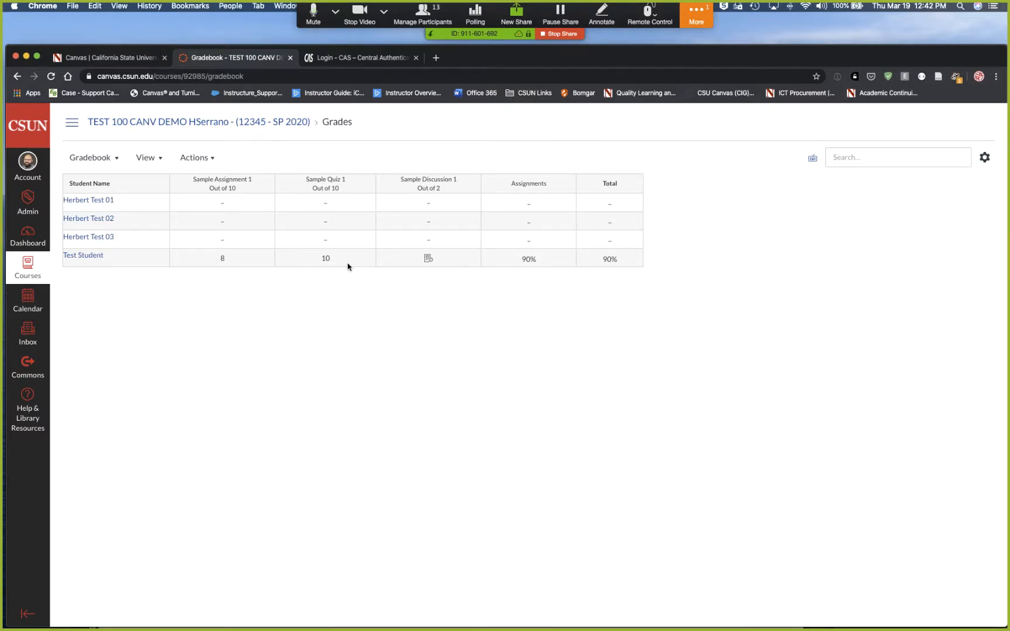
left_click(455, 264)
left_click(474, 259)
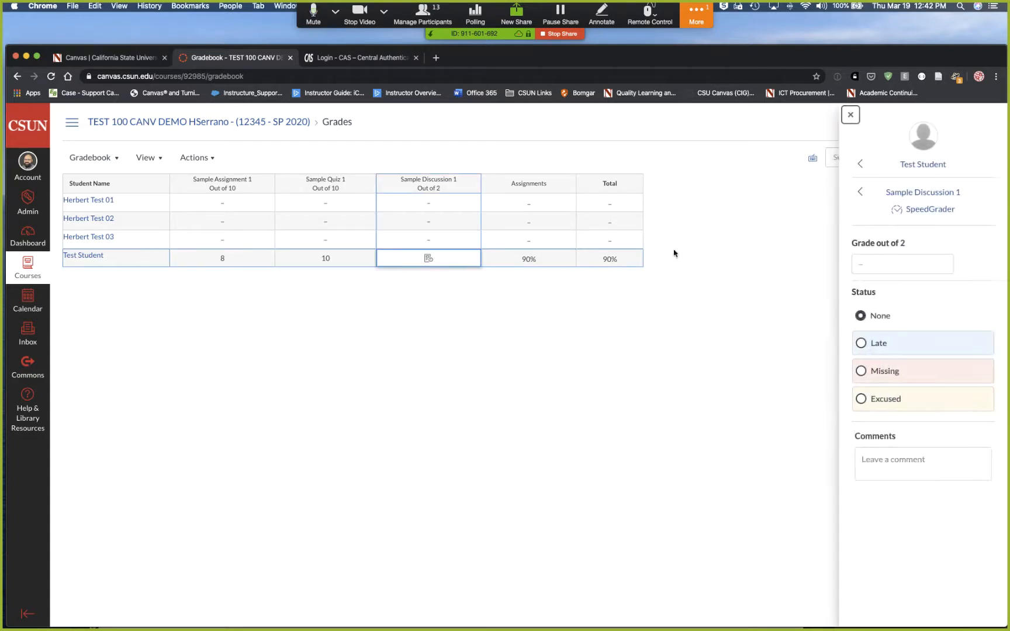
left_click(931, 210)
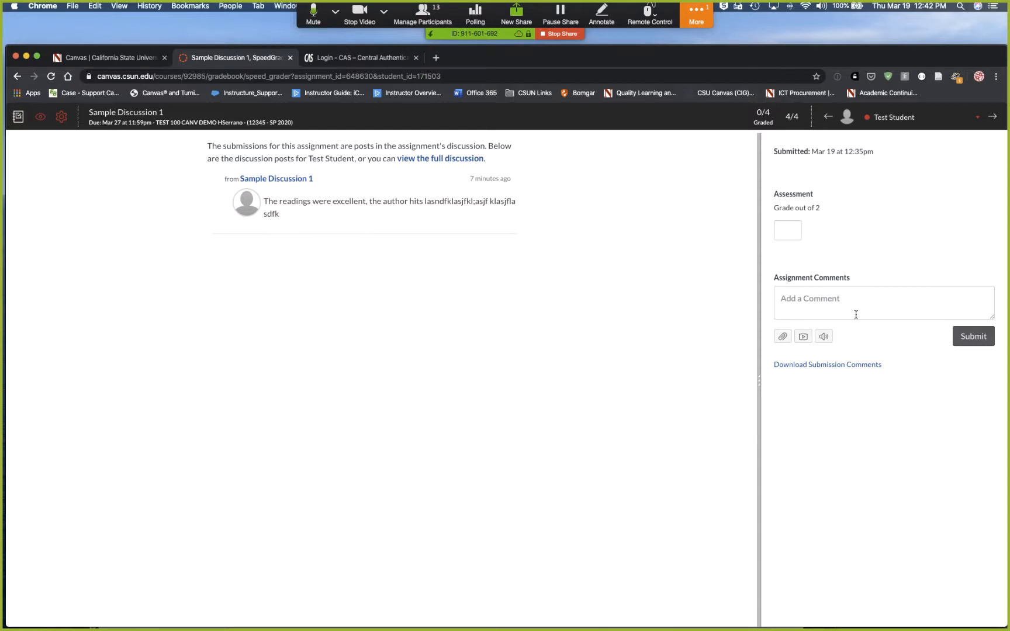
Step: Grade the Sample Discussion 1 submission 1 out of 2 without adding a comment
left_click(788, 230)
left_click(887, 308)
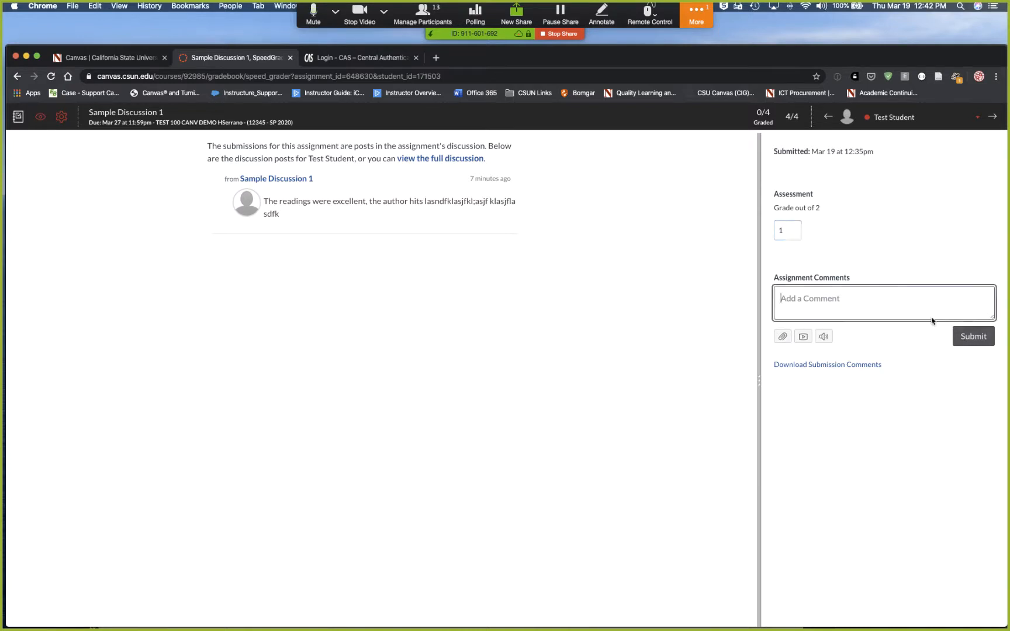
left_click(976, 338)
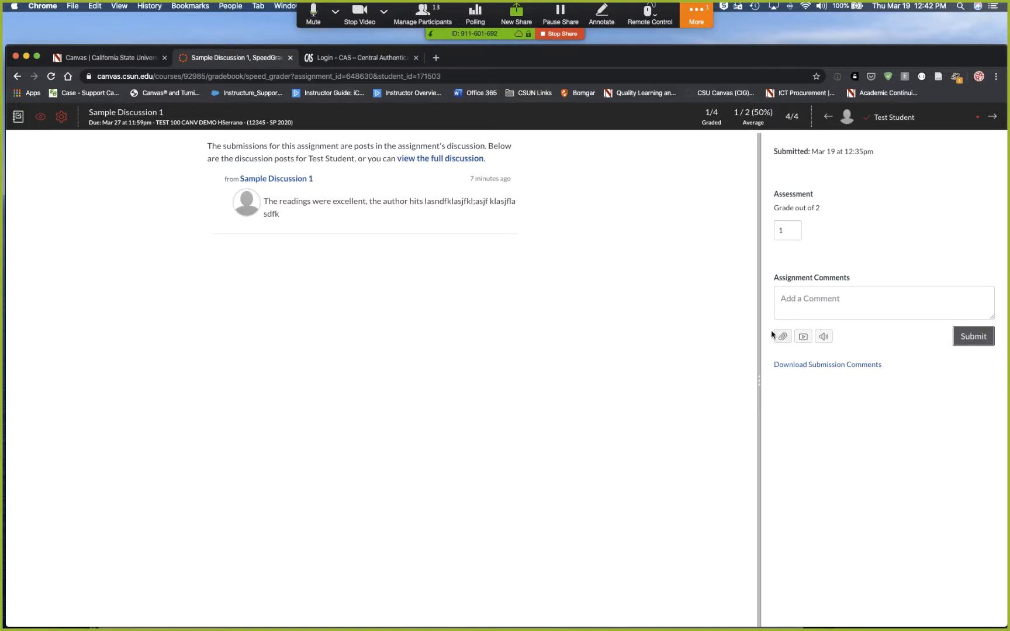
Step: Return to the course gradebook and export its grades as a CSV file
left_click(22, 121)
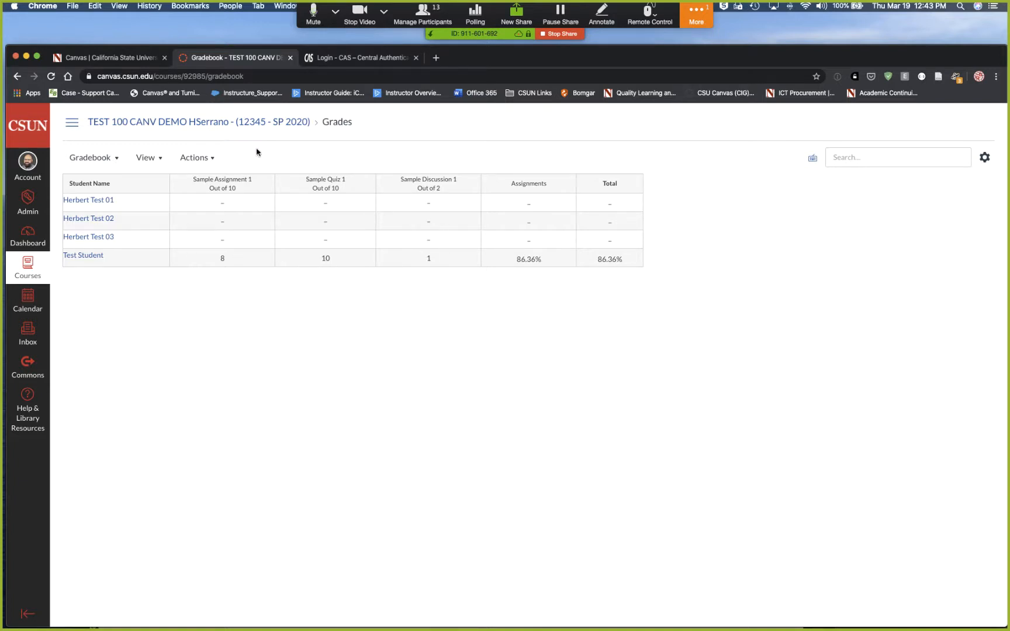
left_click(199, 158)
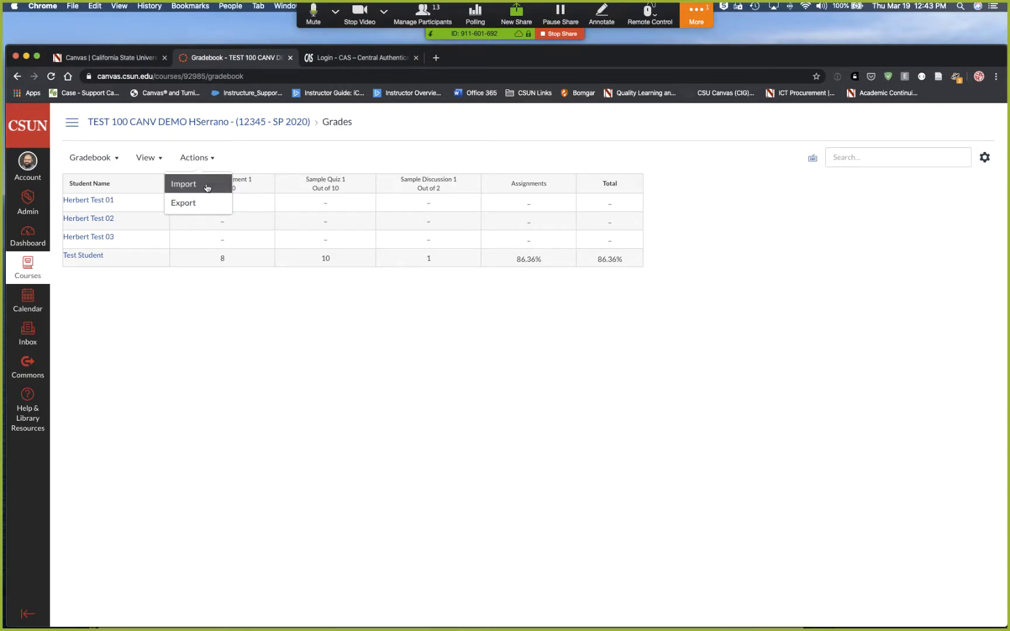
left_click(205, 204)
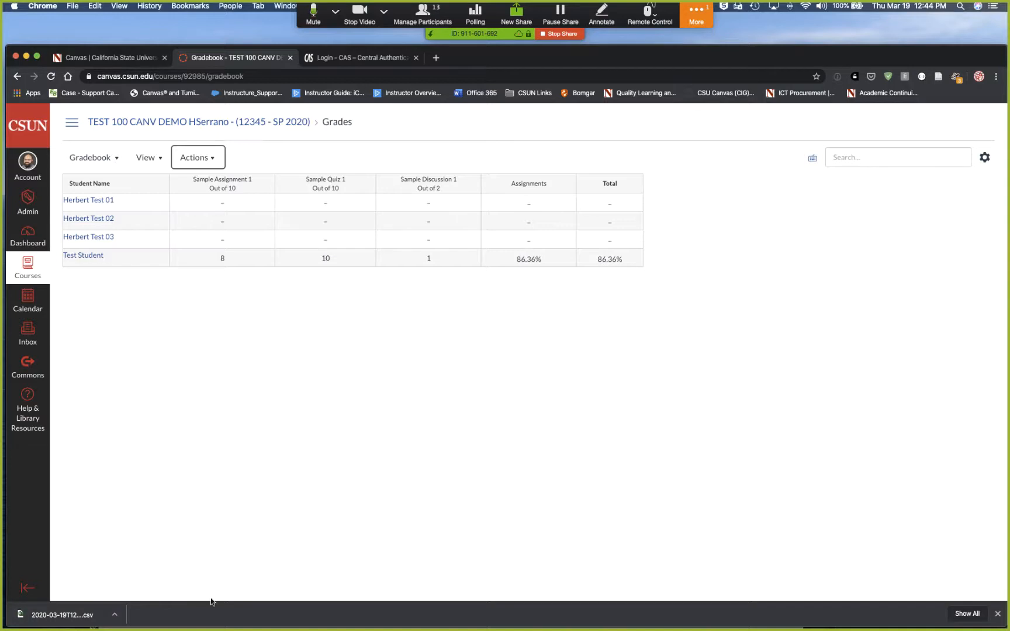
Step: Open the downloaded grades CSV in Excel and close the unrelated meeting participants workbook
left_click(83, 620)
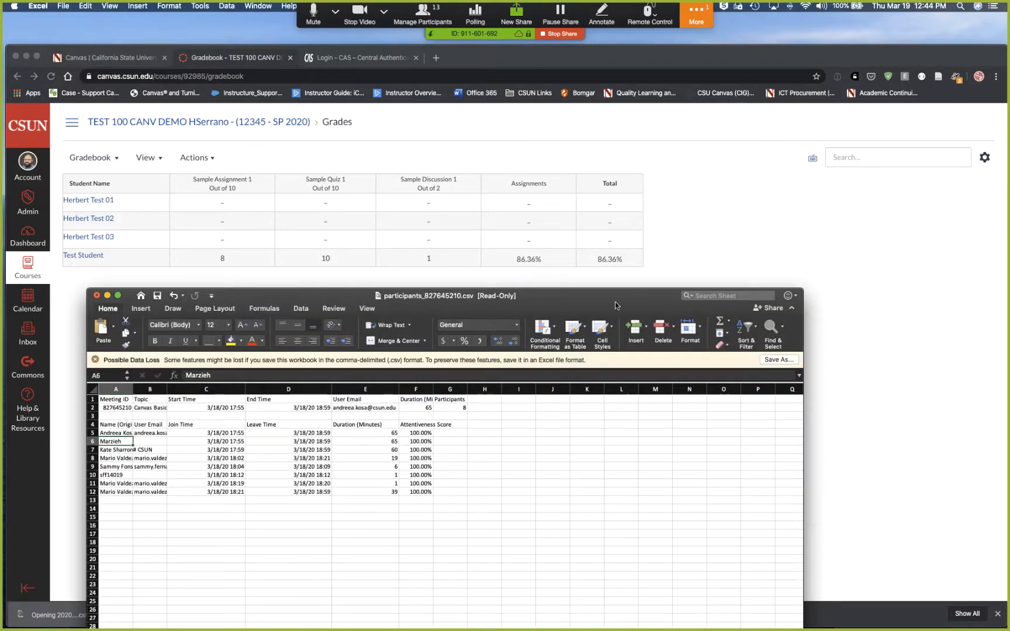
left_click(97, 295)
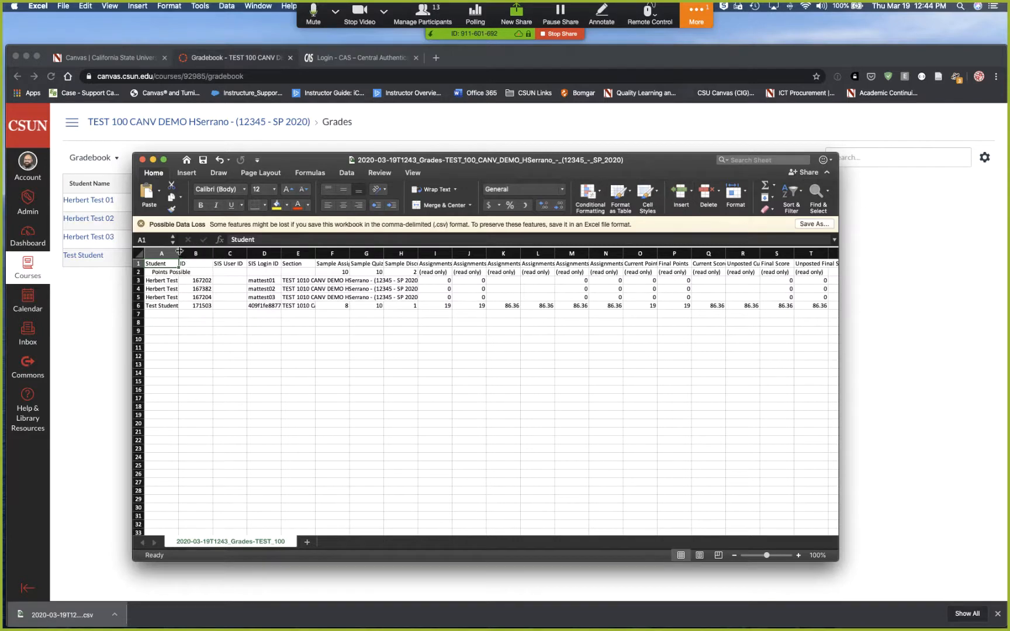
Step: Widen the Student, Section, Sample Assignment 1 and Sample Quiz 1 columns, narrow the ID column to 4.83, and select the header row
left_click_drag(178, 254, 272, 254)
left_click_drag(408, 254, 555, 254)
left_click(505, 256)
left_click_drag(454, 254, 497, 255)
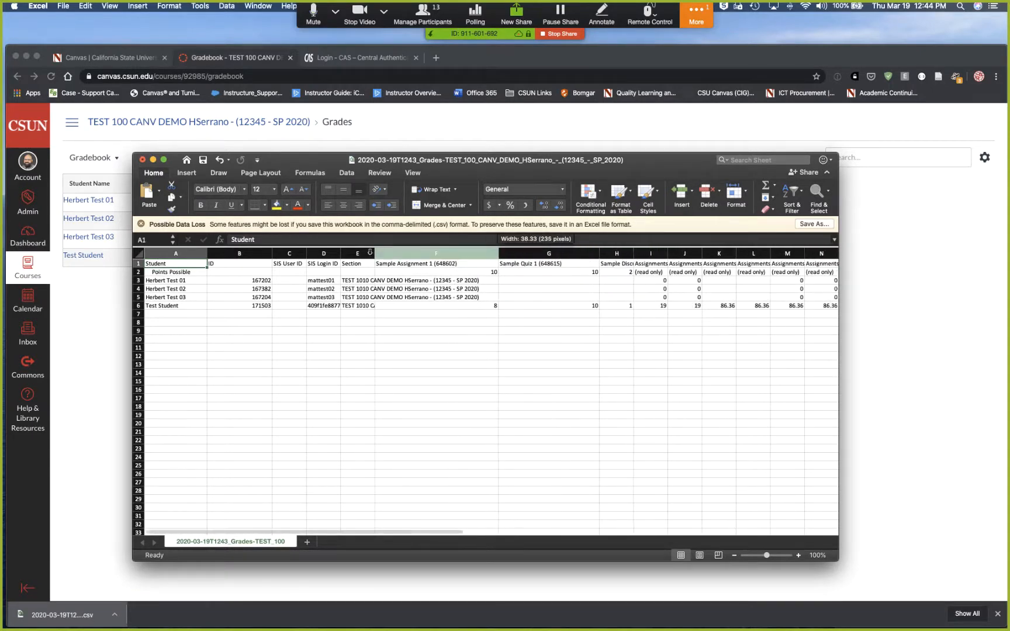
left_click_drag(375, 252, 499, 253)
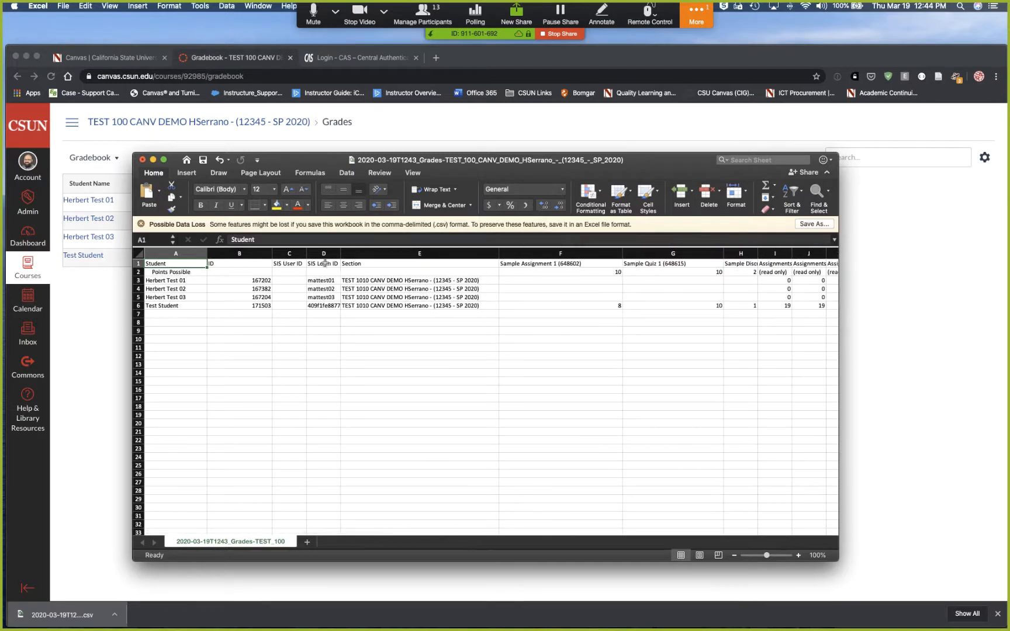
left_click_drag(272, 253, 224, 253)
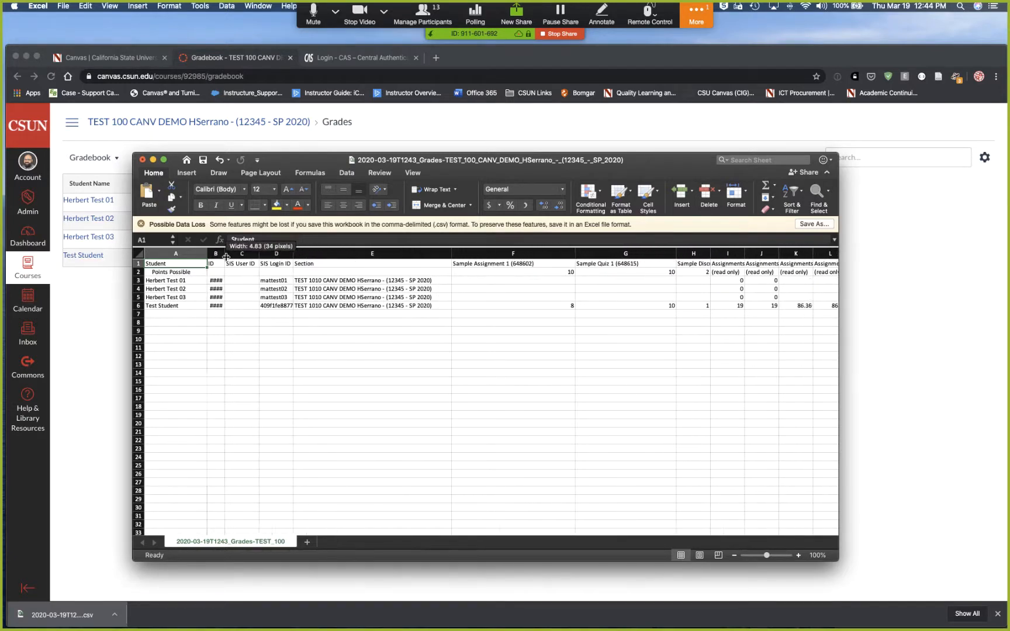
left_click(138, 264)
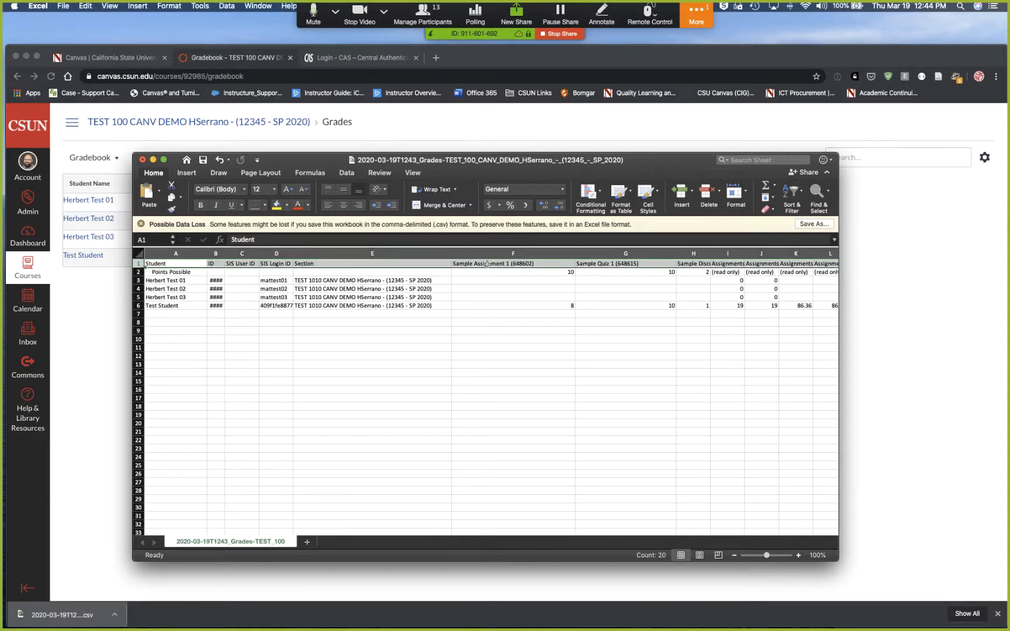
Step: Examine the Points Possible row of the exported grades for Sample Assignment 1, Sample Quiz 1 and the sample discussion
left_click(131, 273)
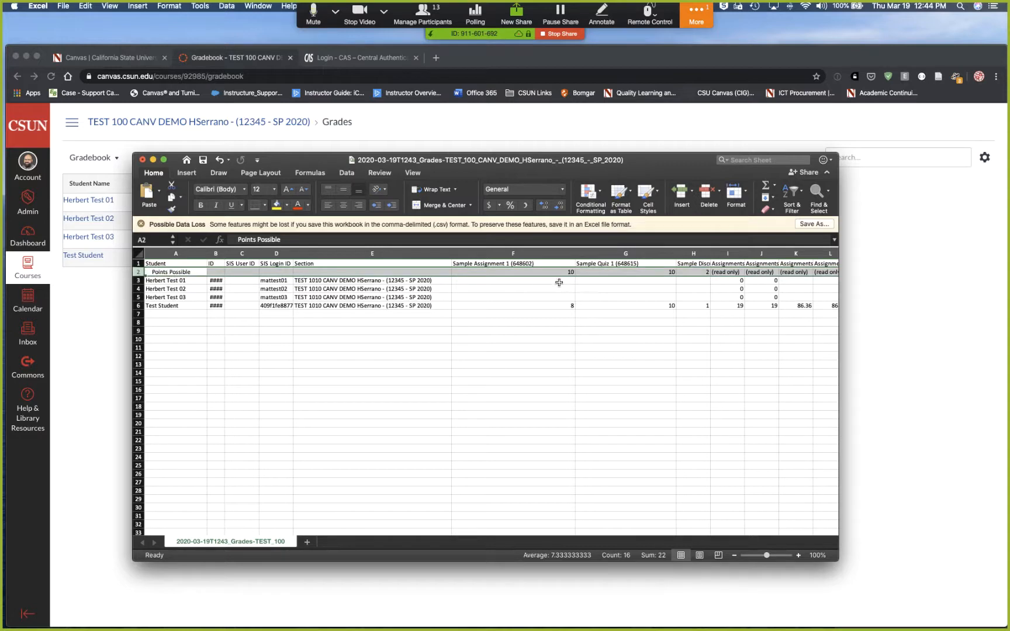
left_click(481, 268)
left_click(481, 273)
left_click(617, 264)
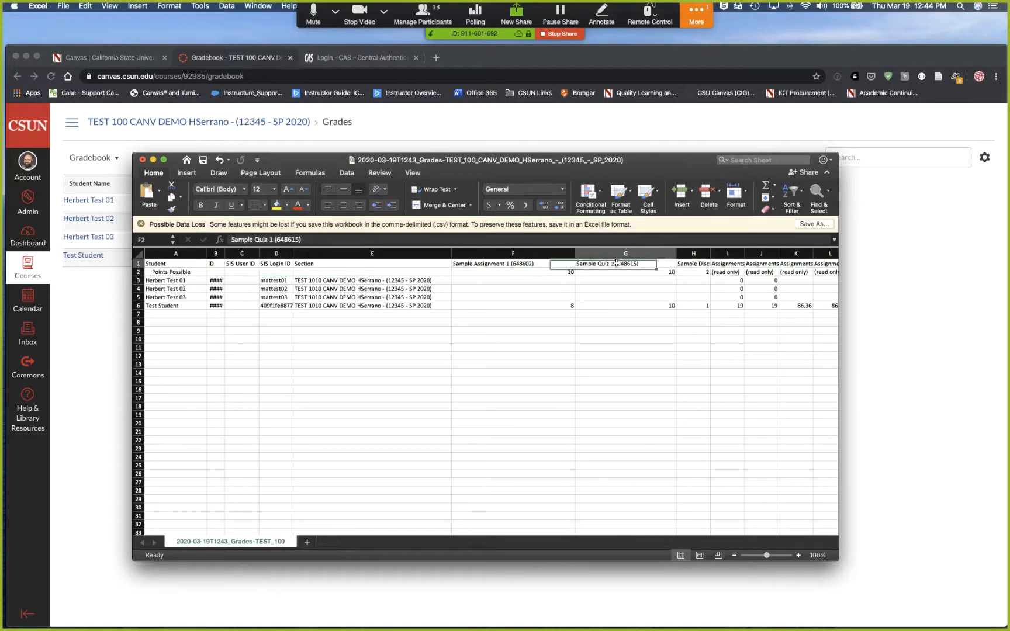
left_click(614, 272)
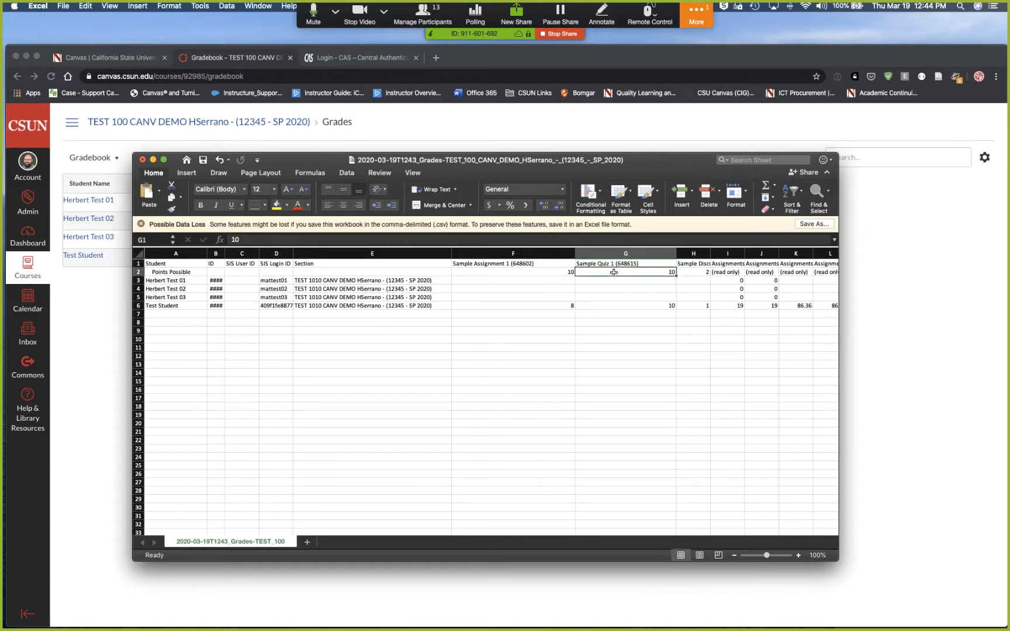
left_click(694, 266)
left_click(693, 271)
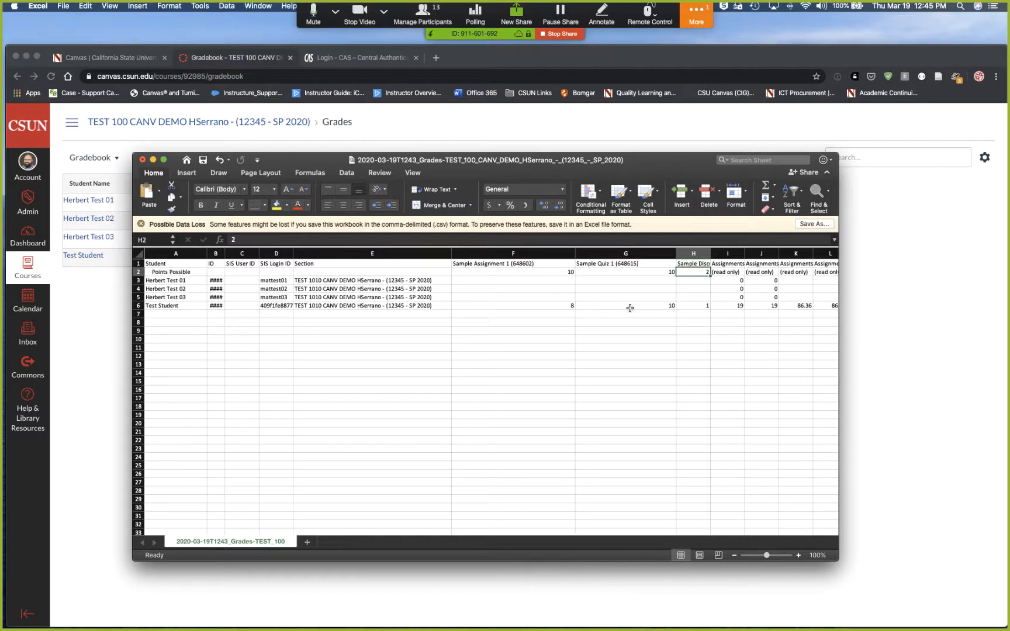
Step: Close the grades spreadsheet and return to the TEST 100 CANV DEMO course home page in Canvas
left_click(142, 160)
left_click(464, 247)
left_click(199, 129)
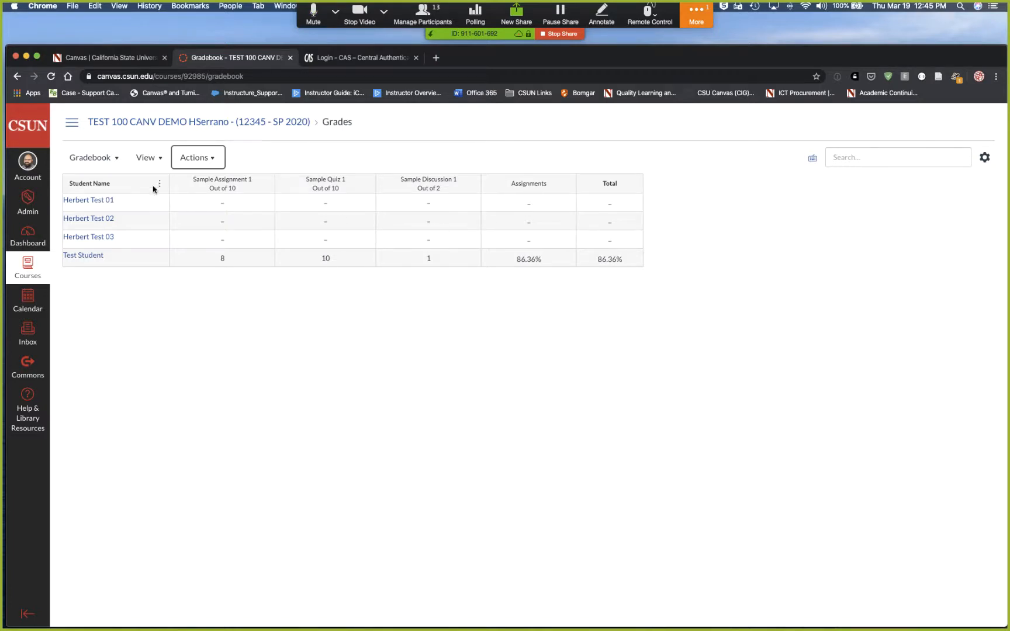
left_click(72, 123)
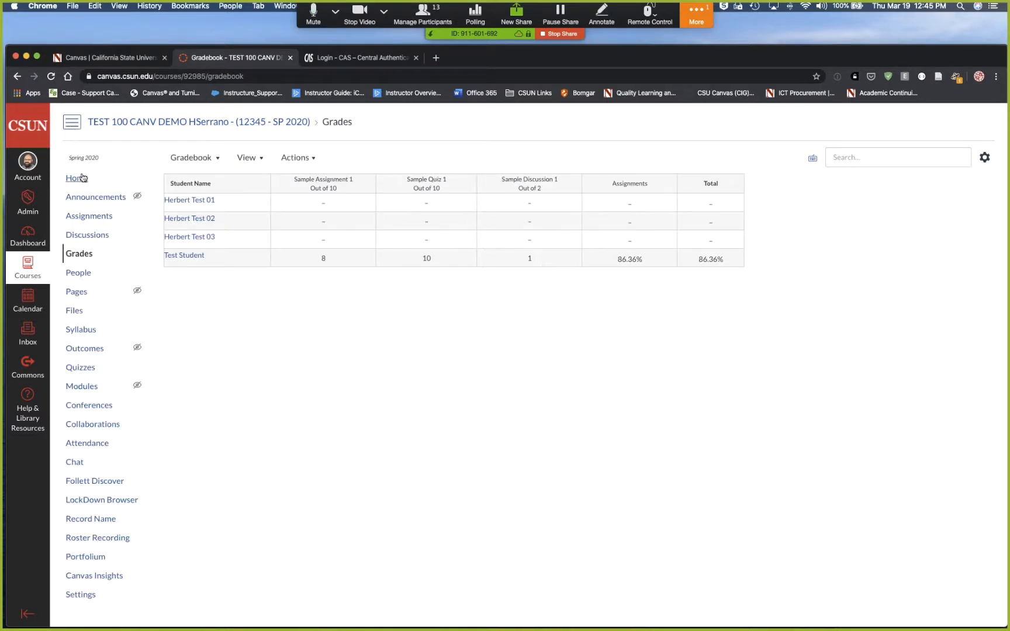
left_click(83, 177)
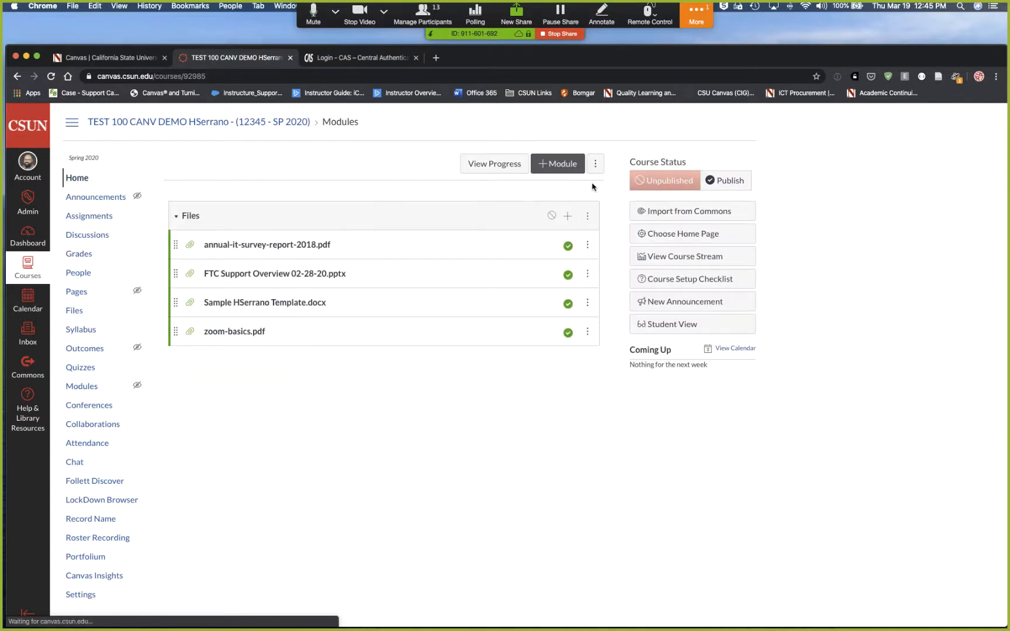
Step: Add a module named Assi to the course
left_click(561, 166)
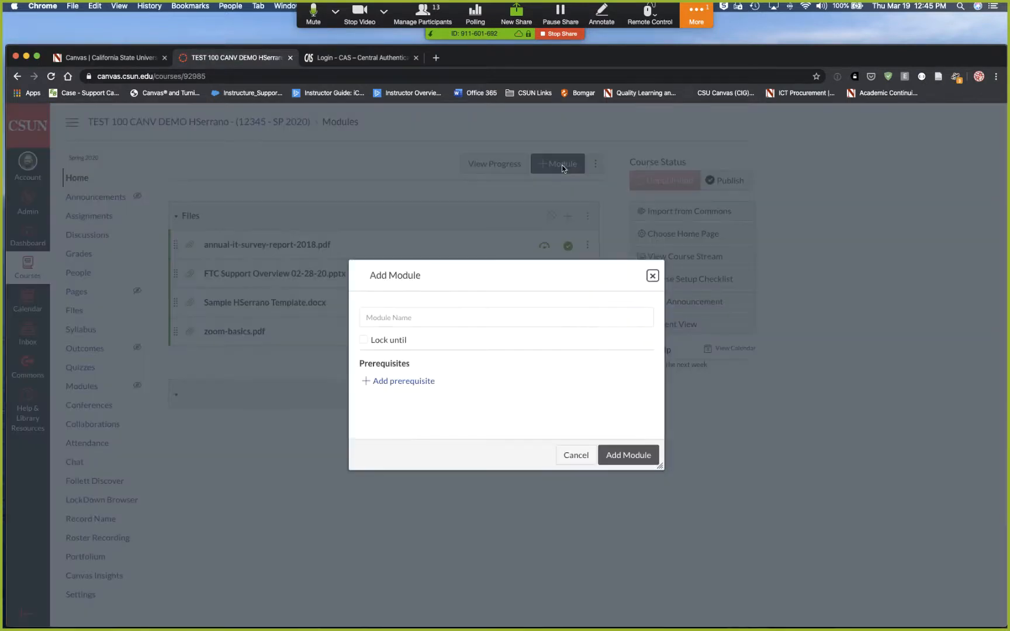
left_click(427, 318)
type("Assi")
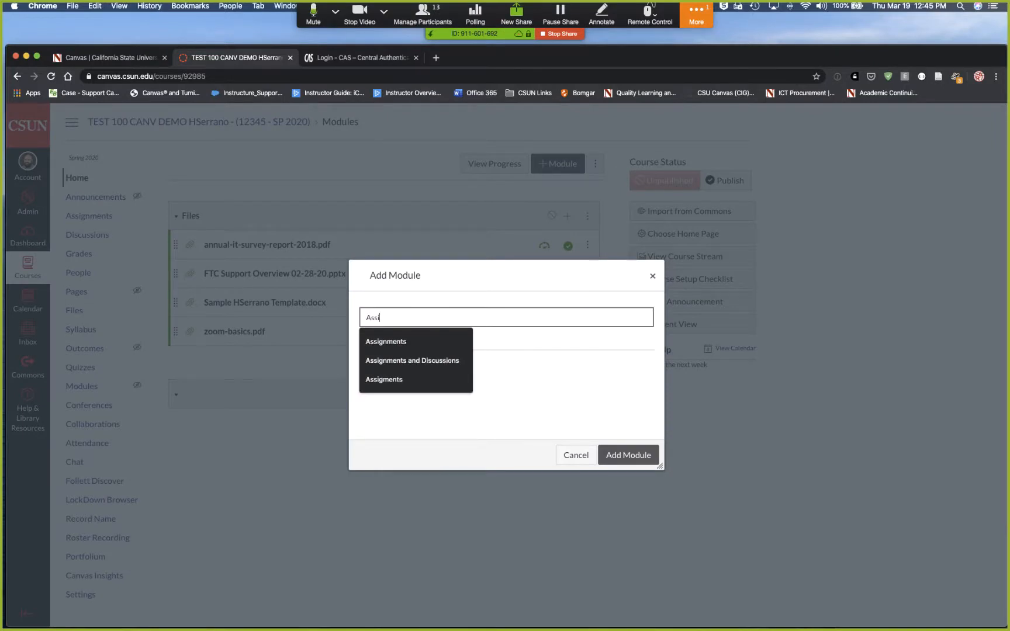
key("Down")
key("Down")
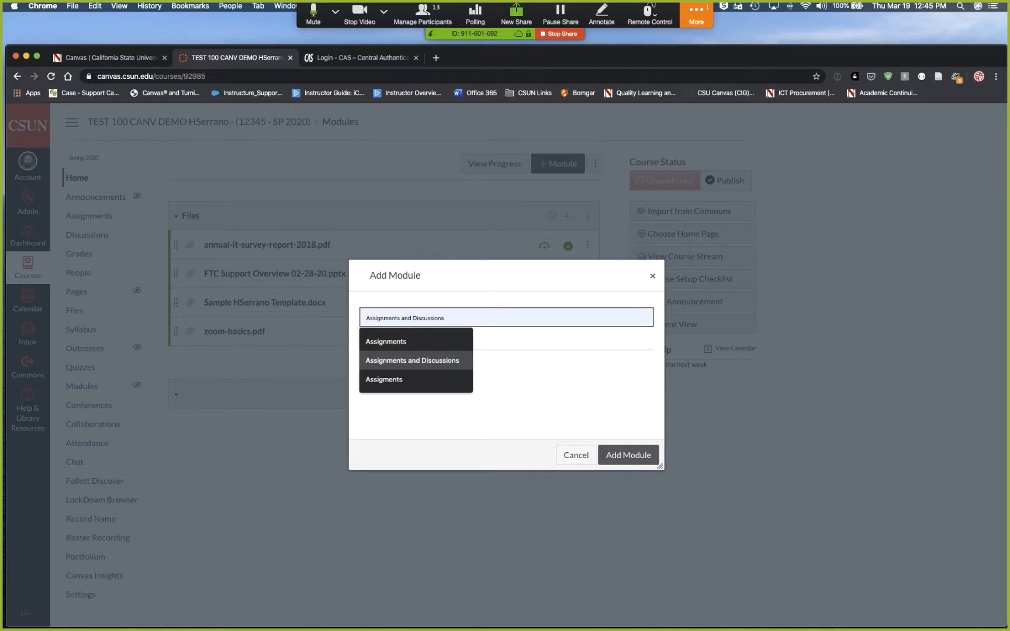
left_click(644, 458)
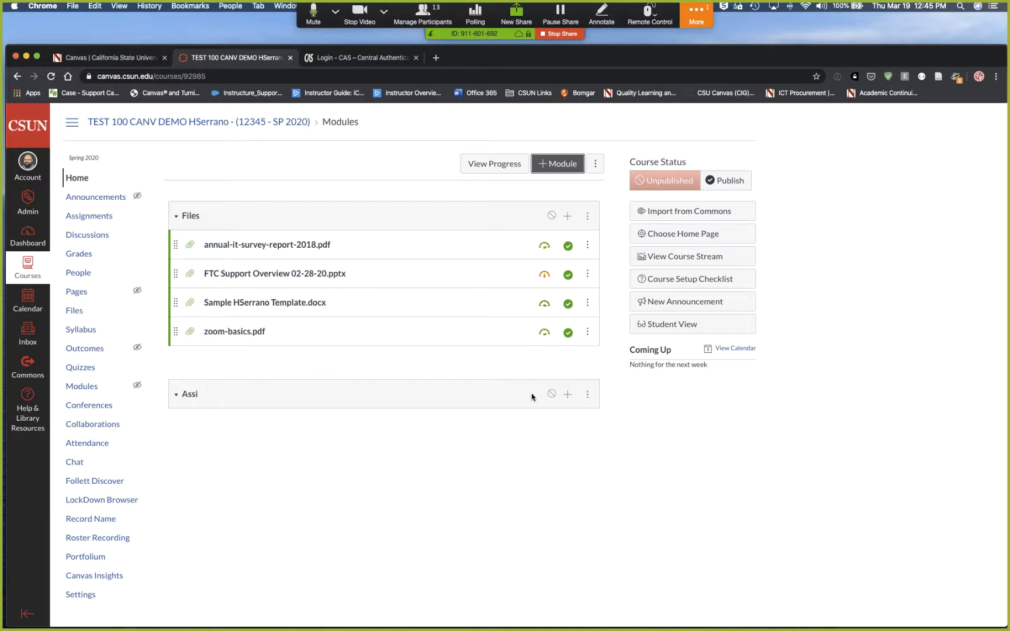
Step: Rename the Assi module to Assignments and Discussions
left_click(197, 401)
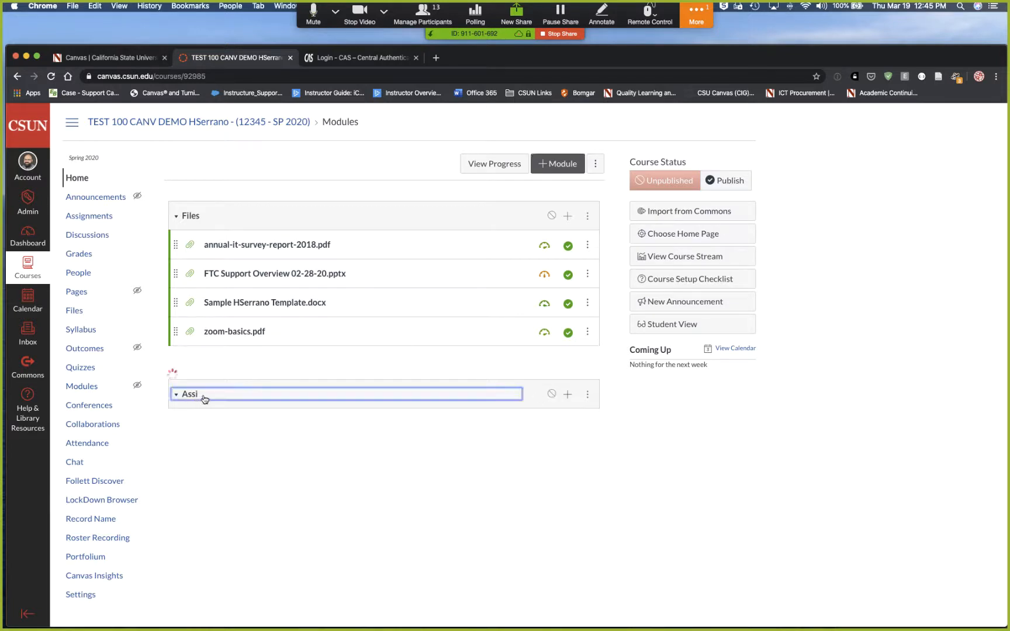
left_click(587, 394)
left_click(579, 421)
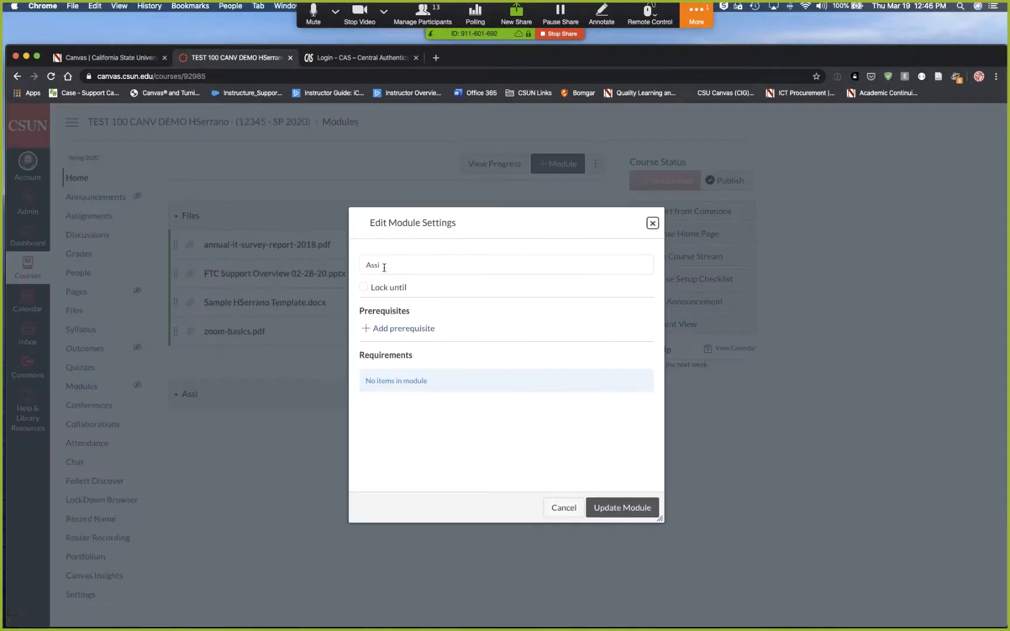
left_click(403, 265)
key("Down")
key("Down")
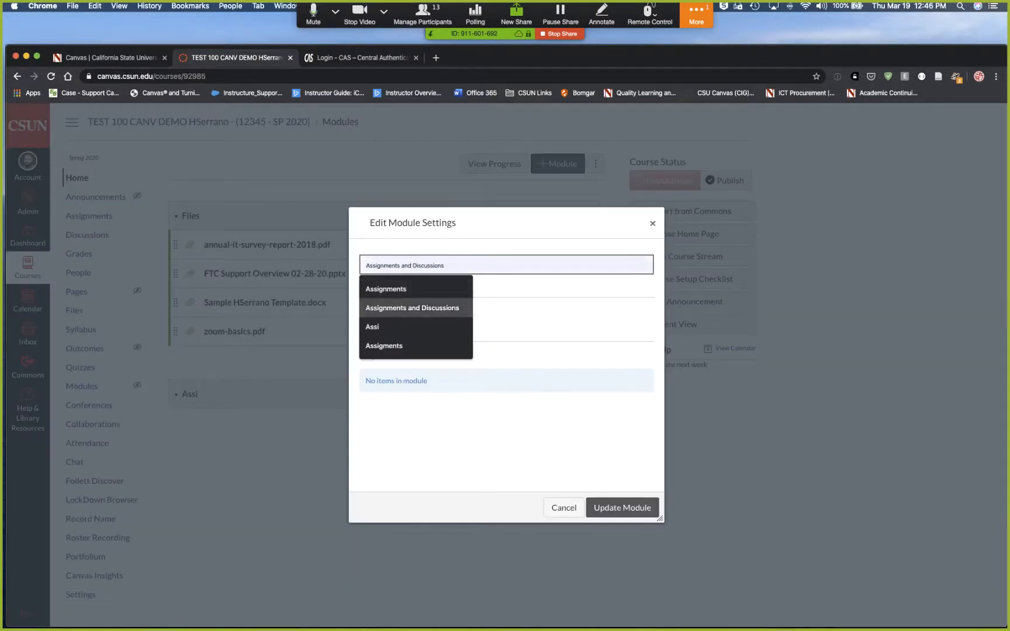
key("Return")
left_click(614, 508)
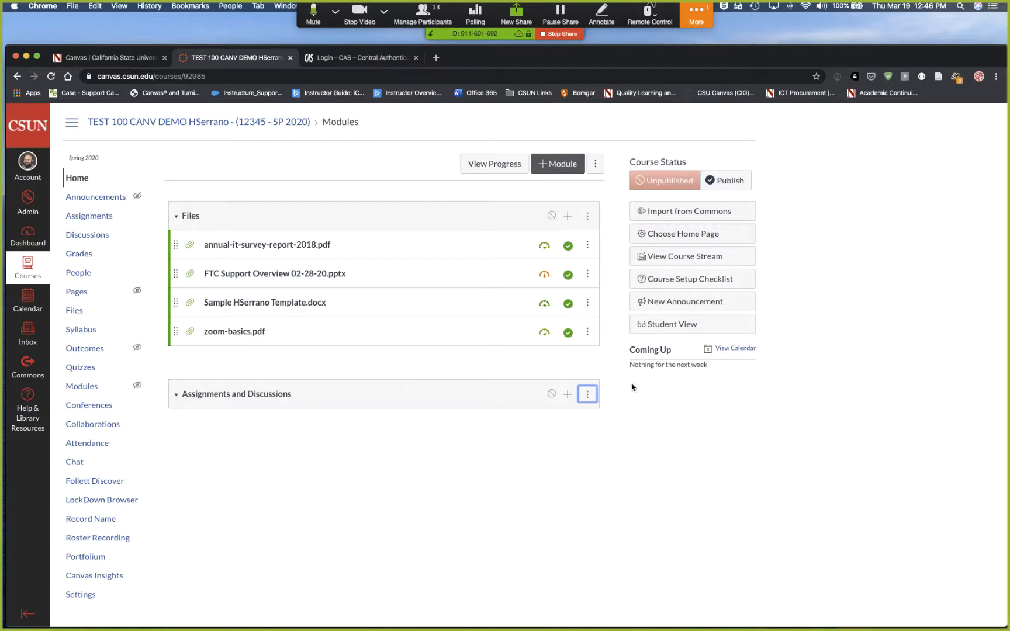
left_click(588, 395)
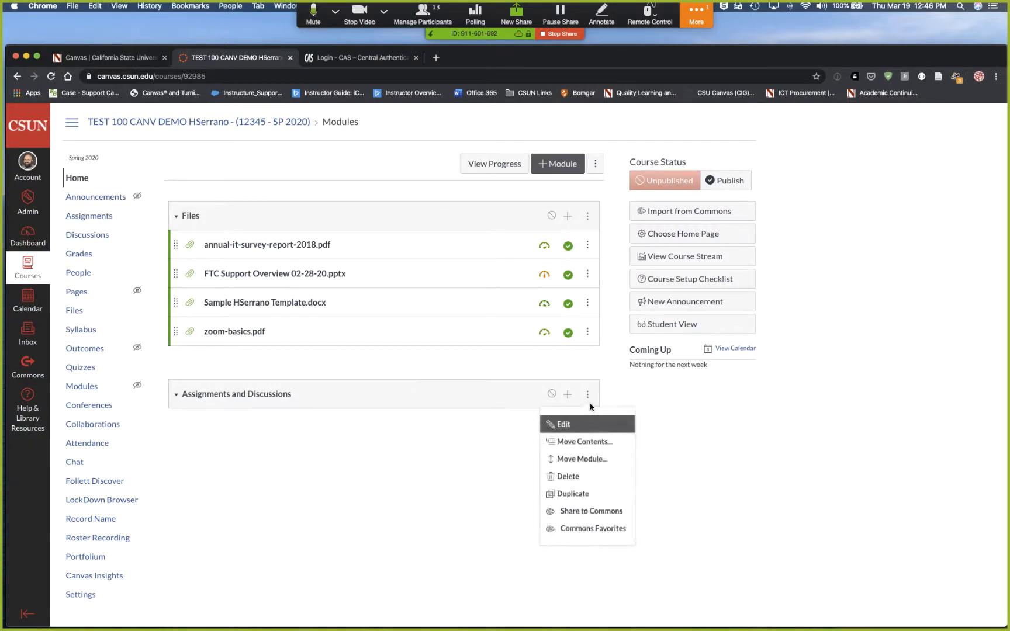
left_click(589, 398)
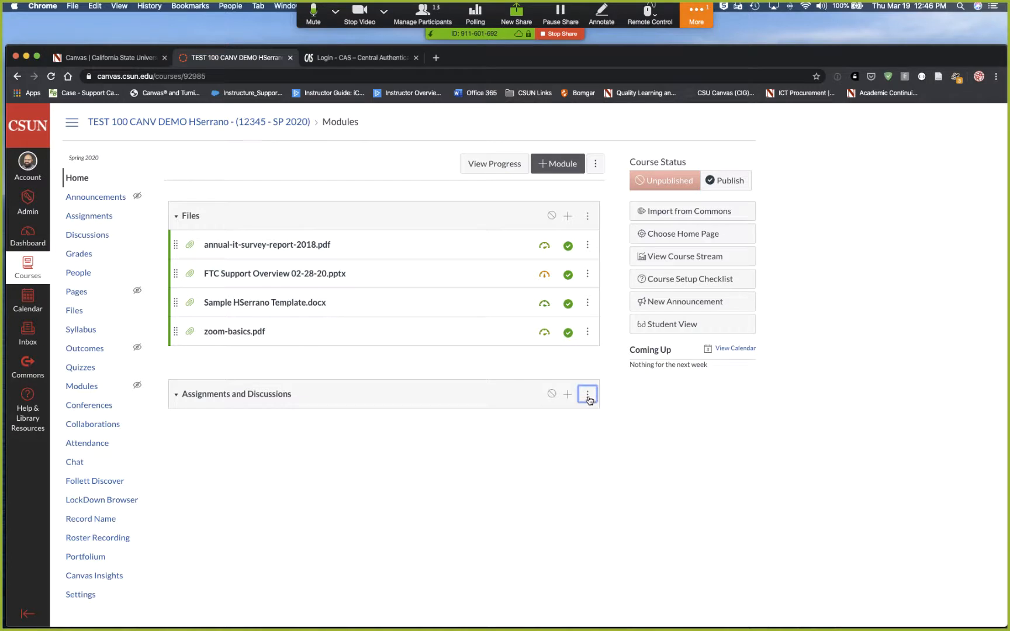
left_click(588, 396)
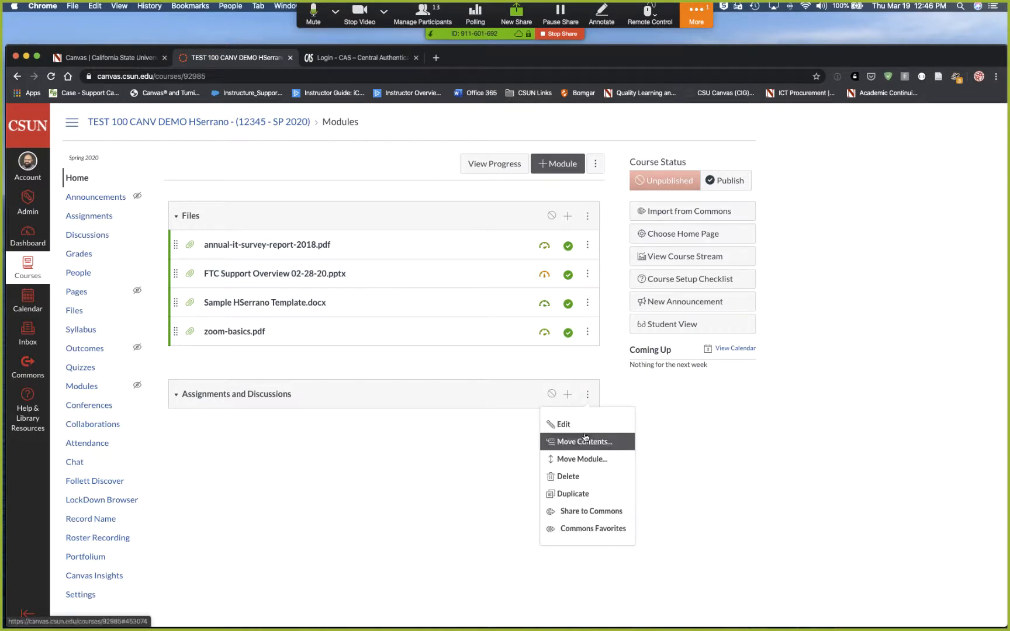
left_click(586, 398)
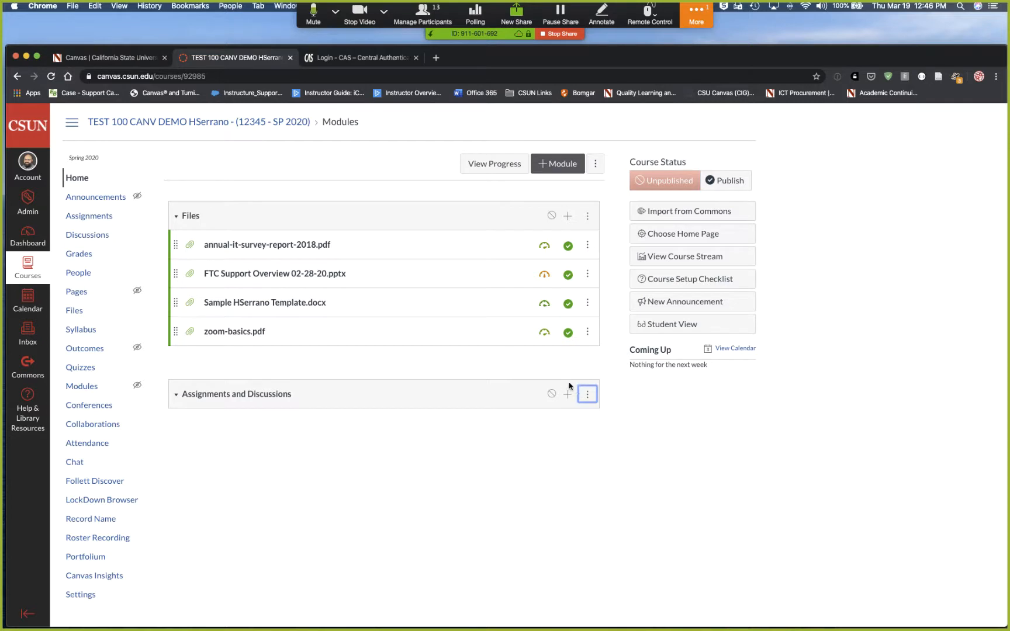
Step: Add the assignment Sample Assignment 1 to the Assignments and Discussions module without indentation
left_click(567, 396)
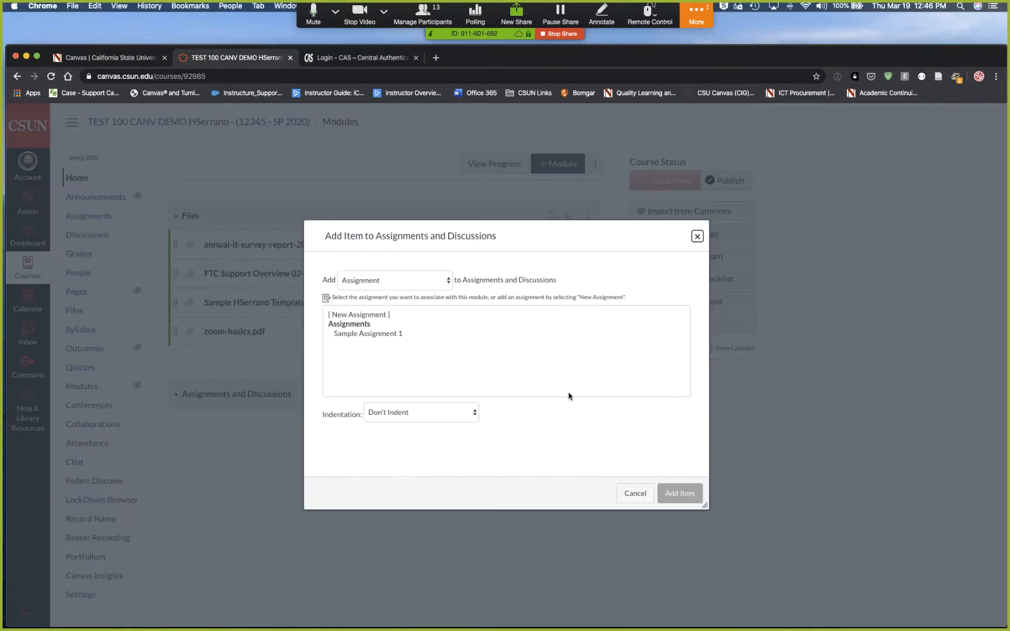
left_click(365, 278)
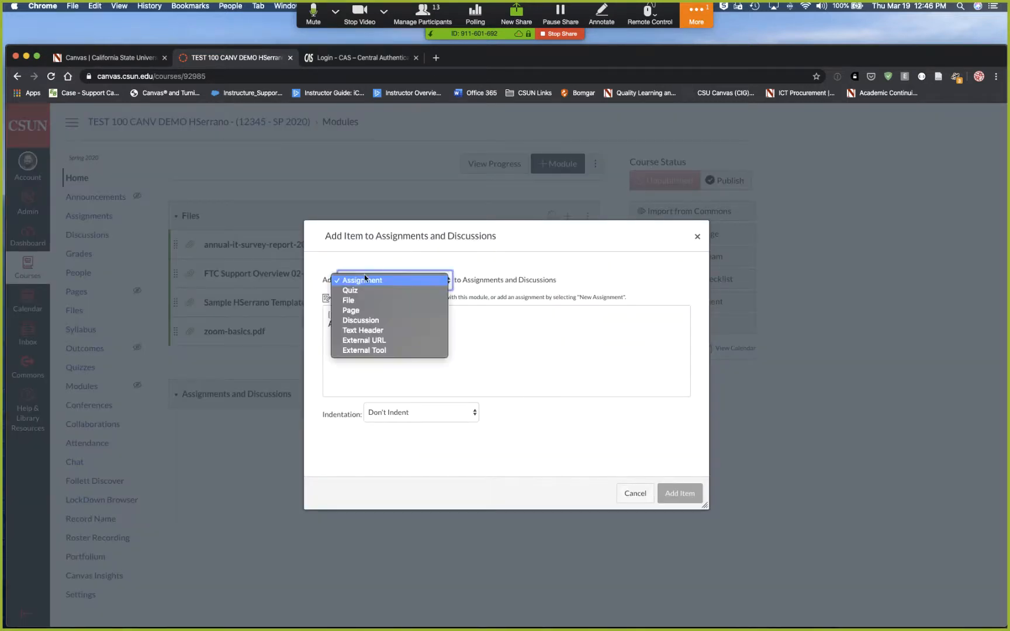
left_click(372, 282)
left_click(380, 334)
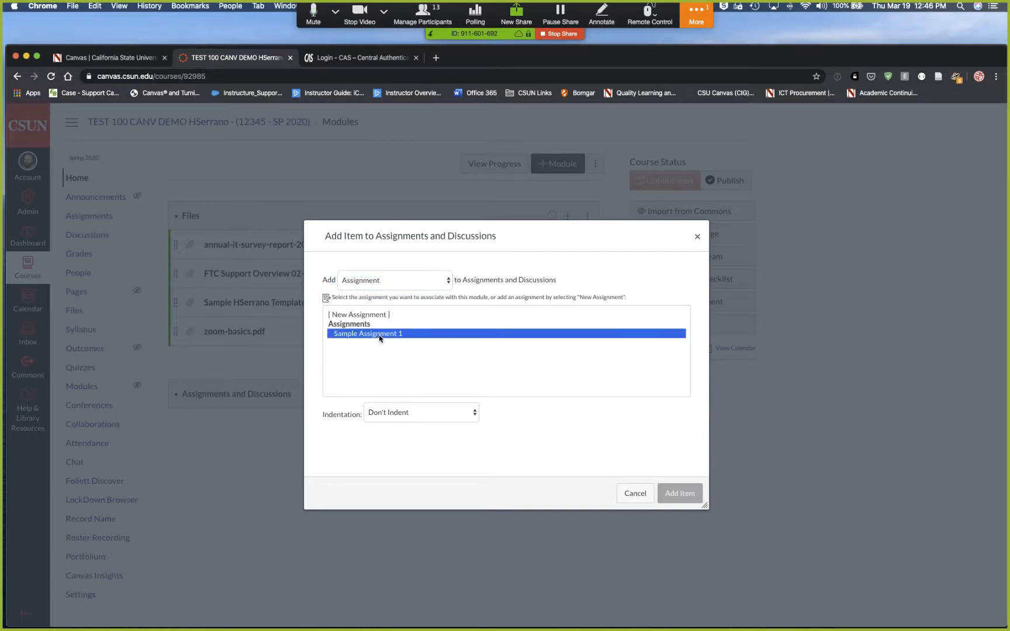
left_click(676, 496)
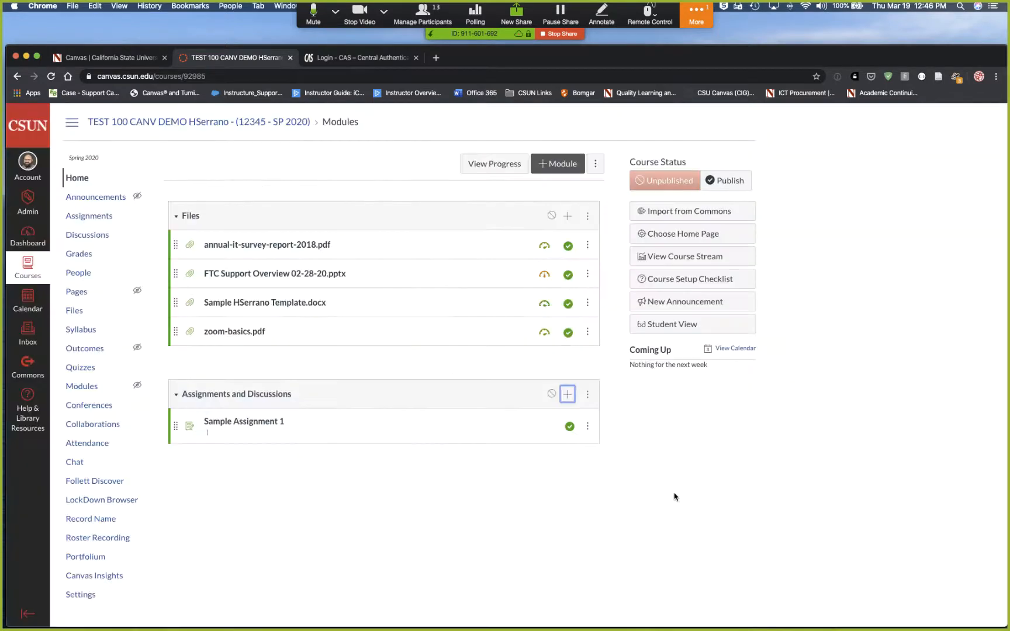
Step: Add the quiz Sample Quiz 1 to the Assignments and Discussions module without indentation
left_click(567, 396)
left_click(384, 278)
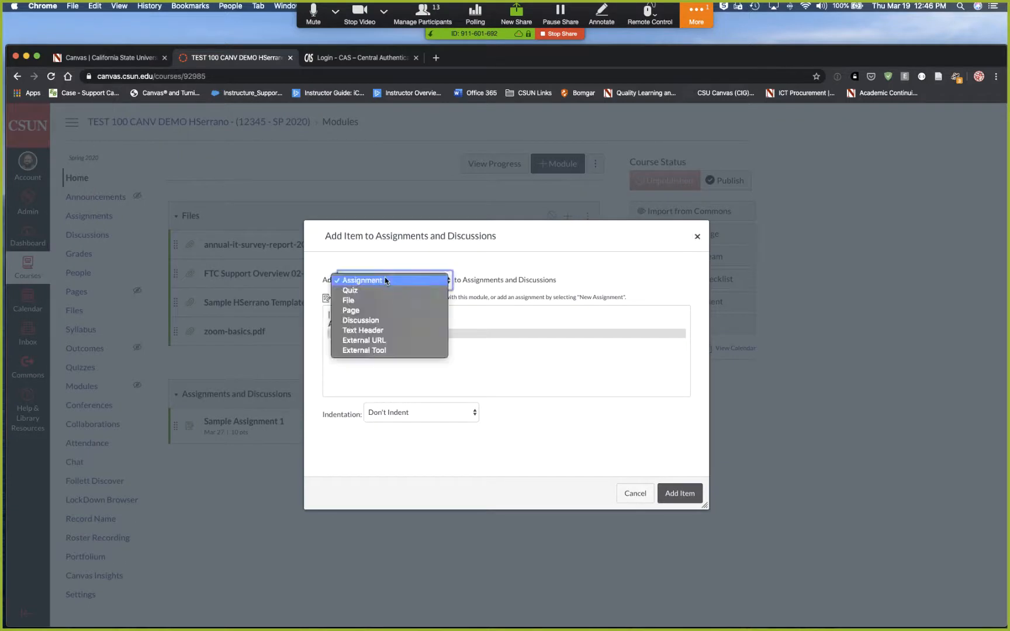
left_click(385, 292)
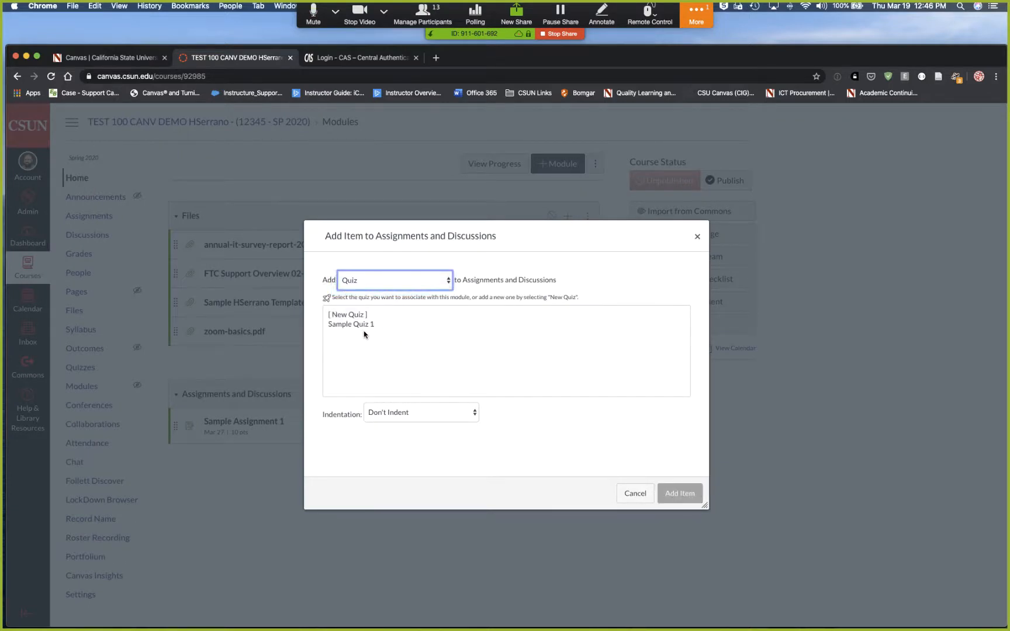
left_click(363, 324)
left_click(679, 493)
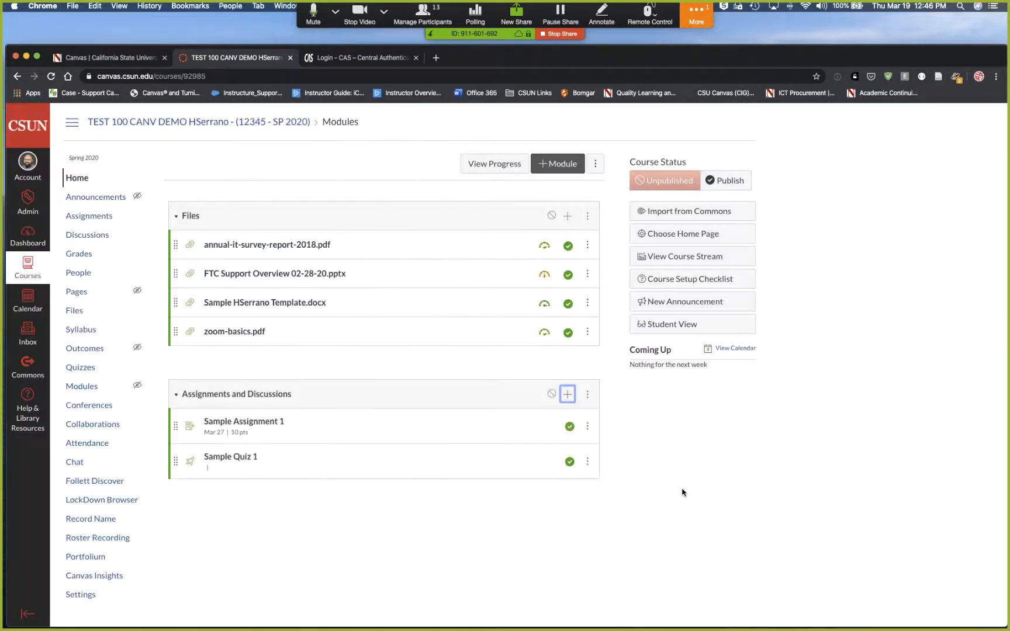
Step: Add the discussion Sample Discussion 1 to the Assignments and Discussions module without indentation
left_click(567, 395)
left_click(394, 281)
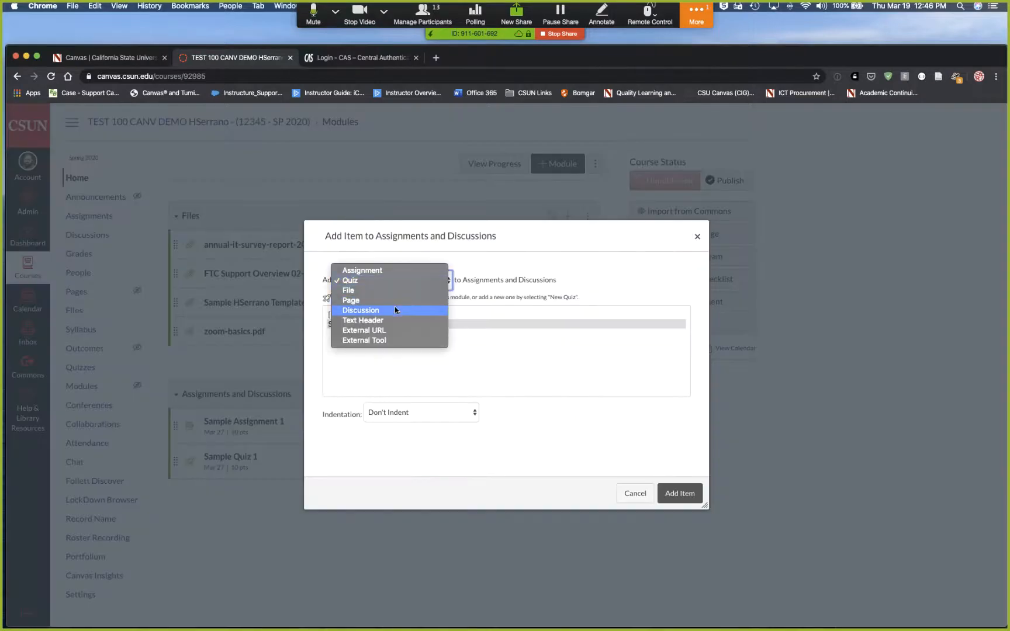
left_click(626, 462)
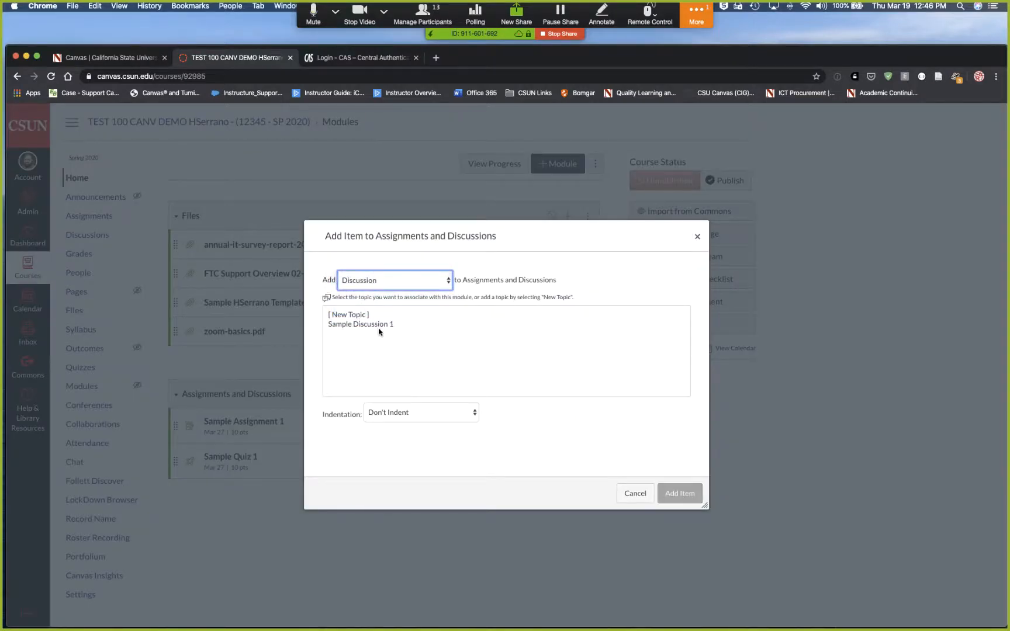
left_click(379, 327)
left_click(680, 493)
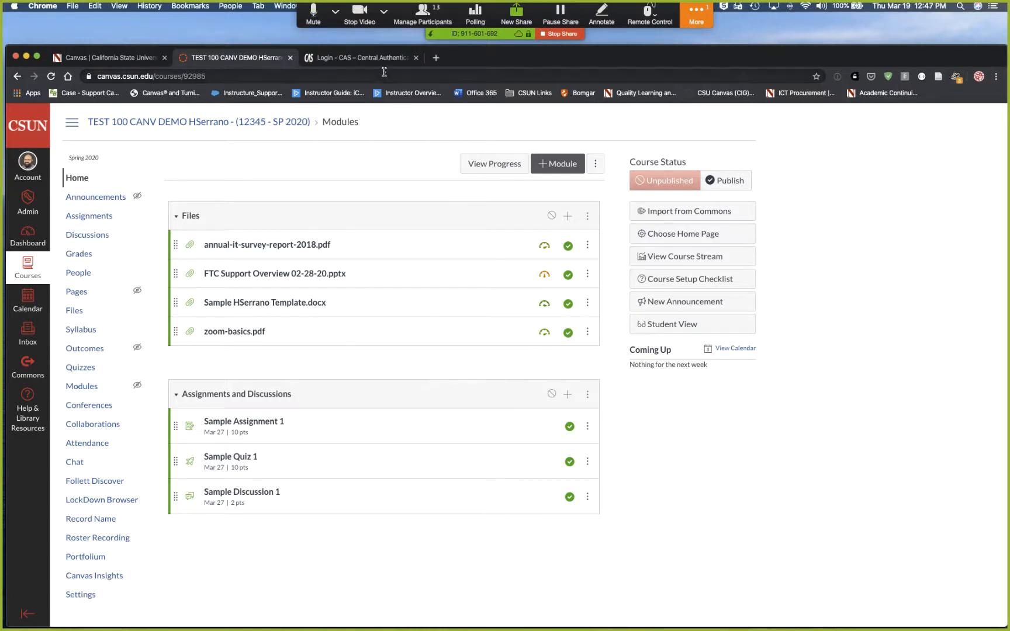
Step: Load csun.edu in the CAS login tab and expand its myNorthridge Portal section
left_click(362, 61)
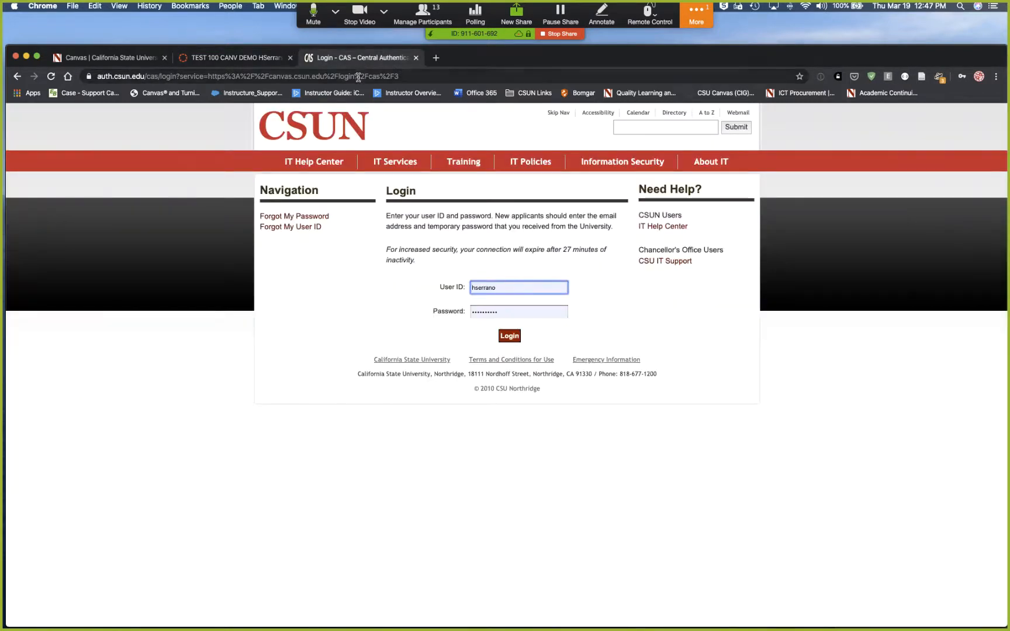
left_click(359, 76)
type("csun.edu")
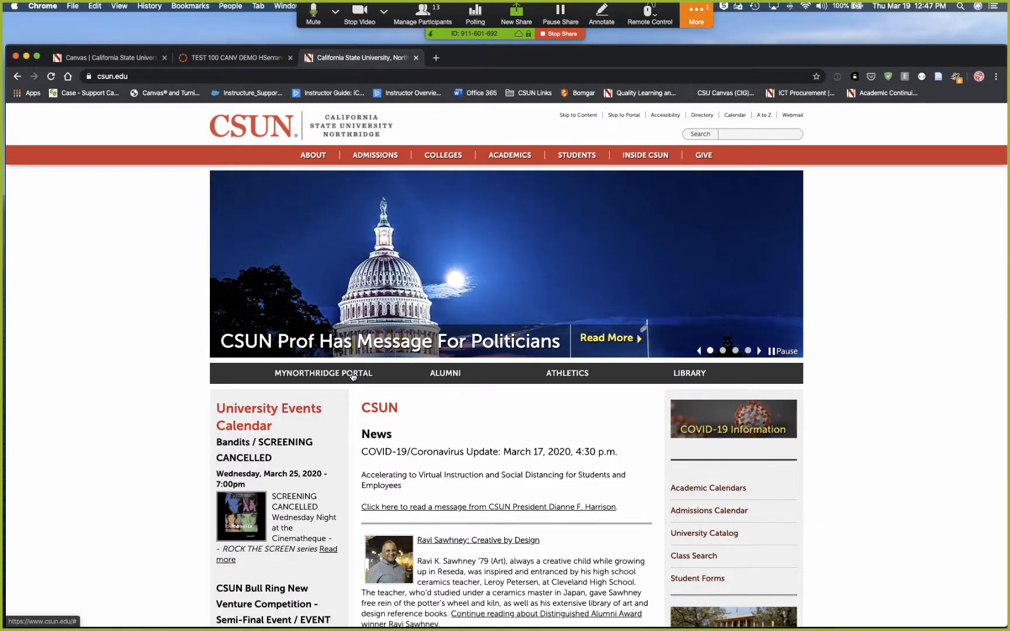
left_click(353, 377)
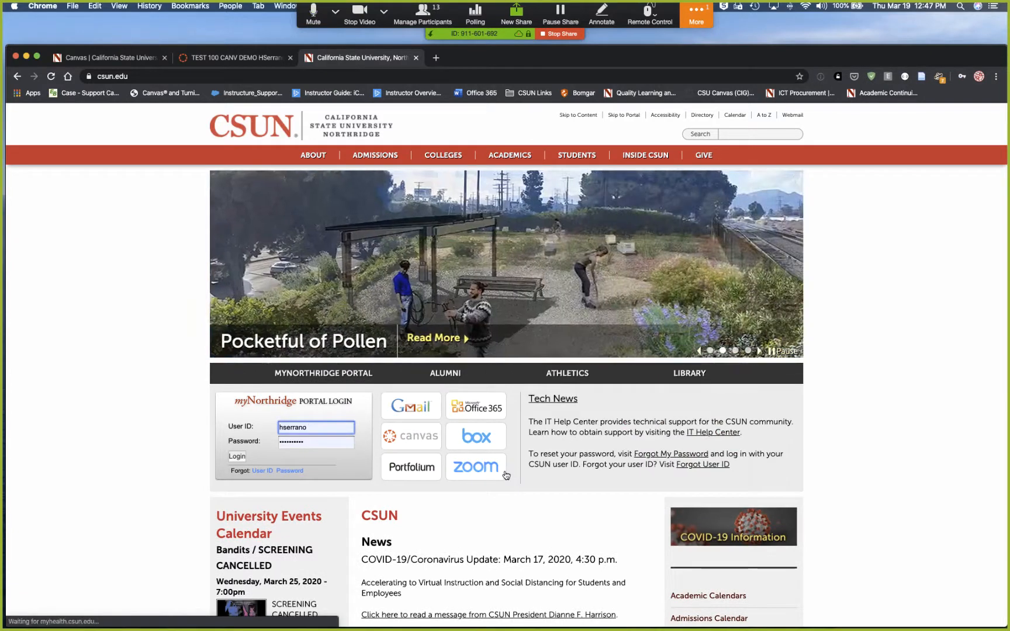
Step: Go to the CSUN Zoom site from the portal links and open the form for scheduling a hosted meeting
left_click(481, 475)
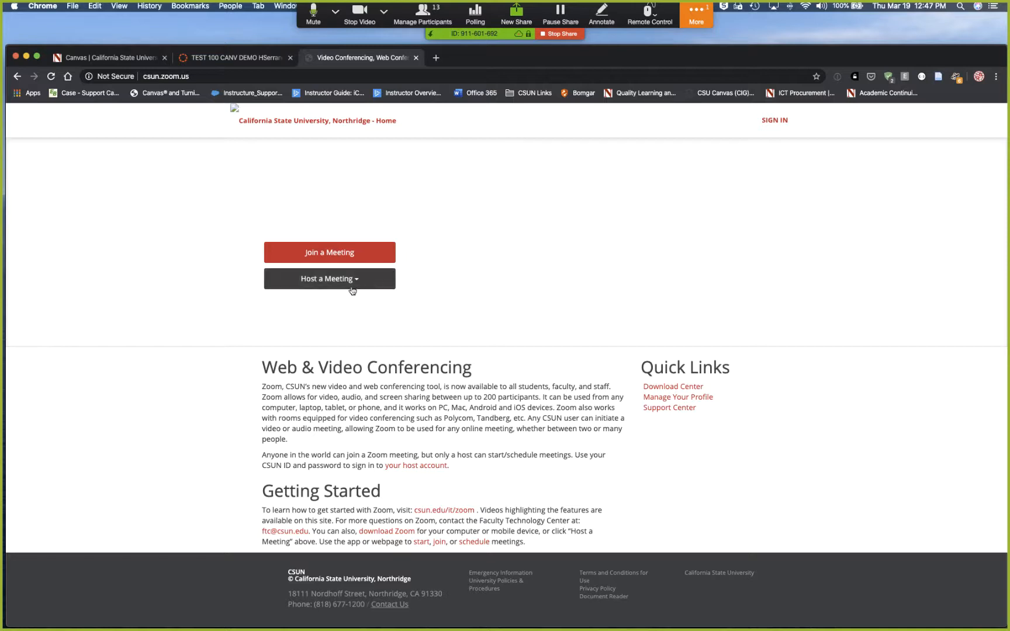
left_click(283, 285)
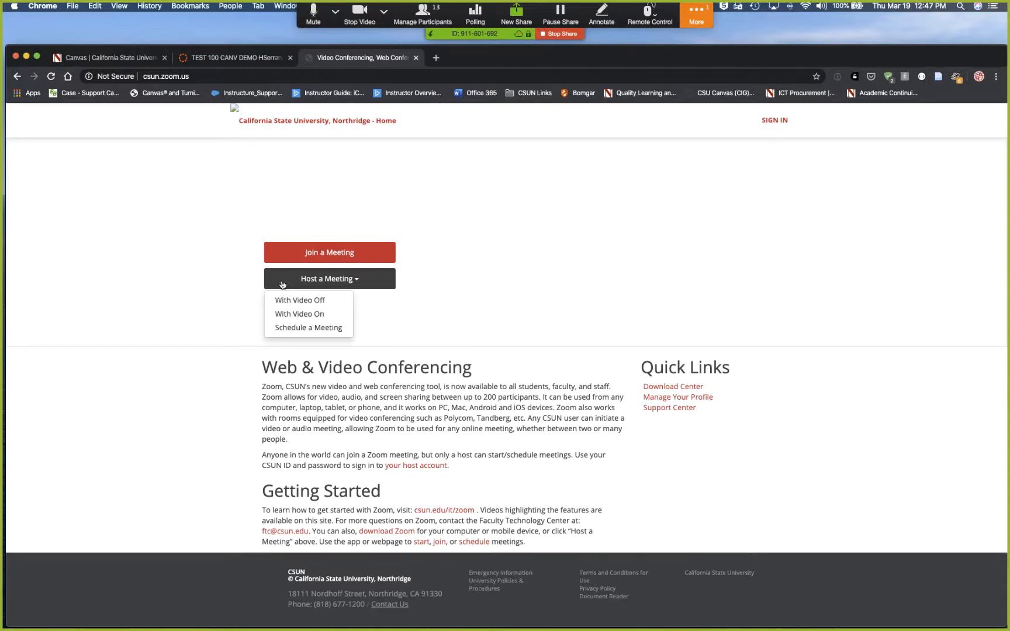
left_click(318, 332)
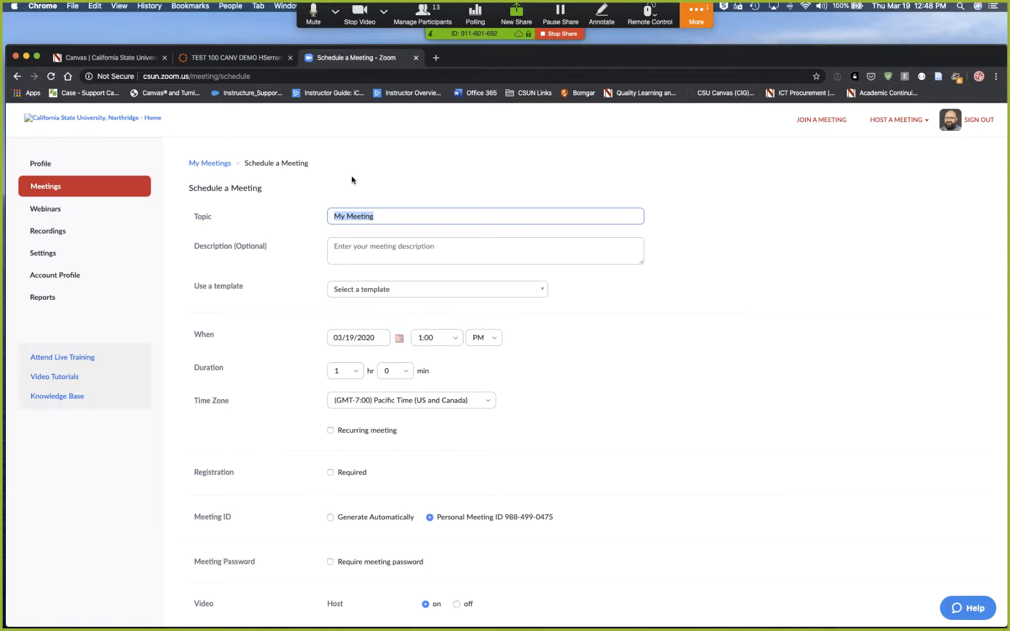
Step: Enter the topic TEST COURSE 100 Virtual Office Hours and schedule the meeting for 03/23/2020 at 3:00 PM
type("TEST COURSE 100 Virtual Office Hours")
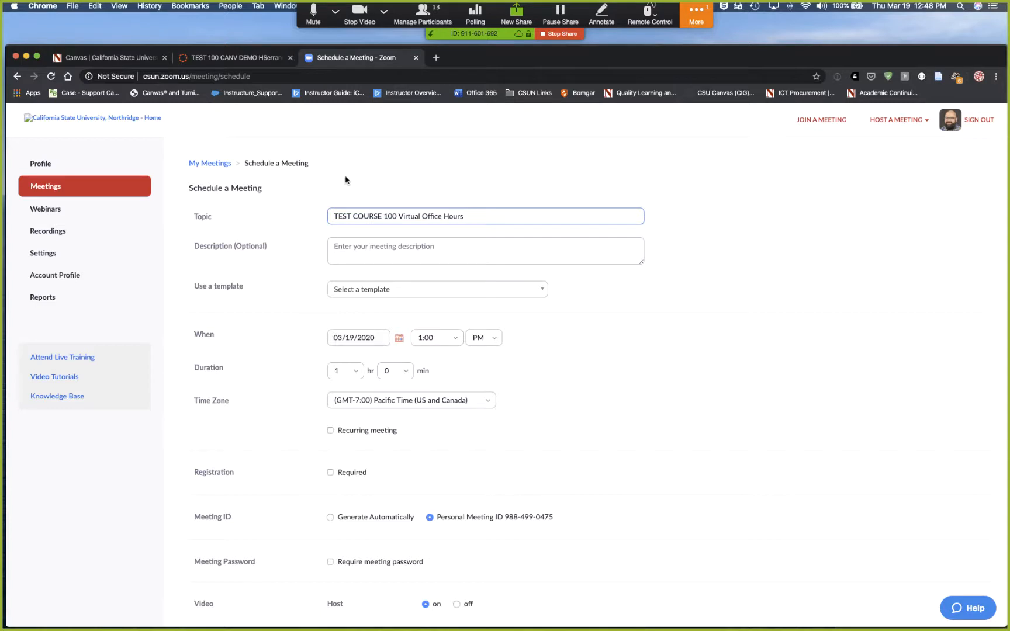
scroll(316, 256, "down", 1)
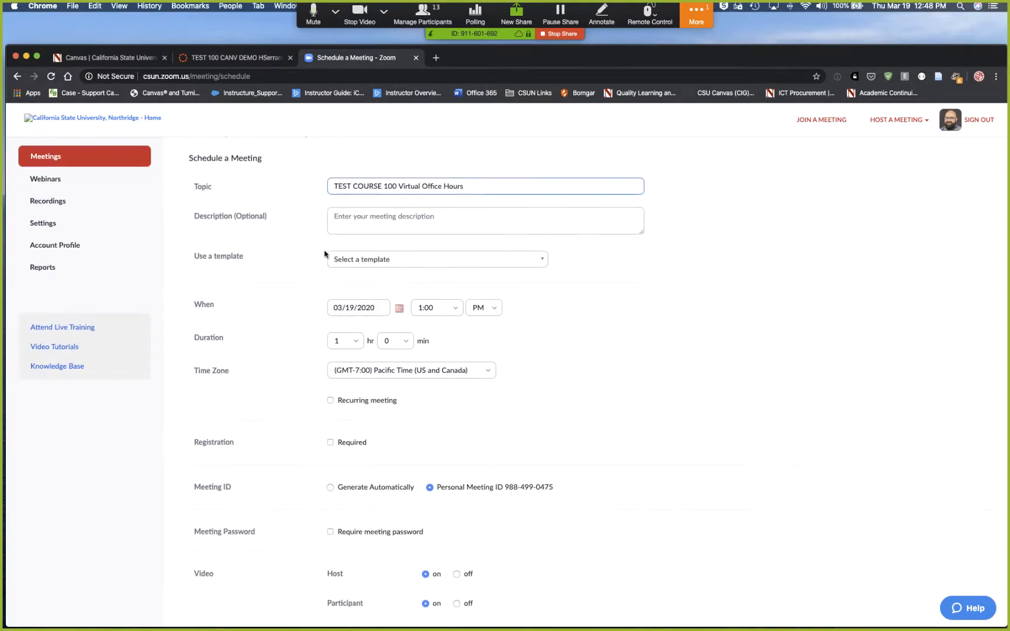
scroll(250, 271, "down", 1)
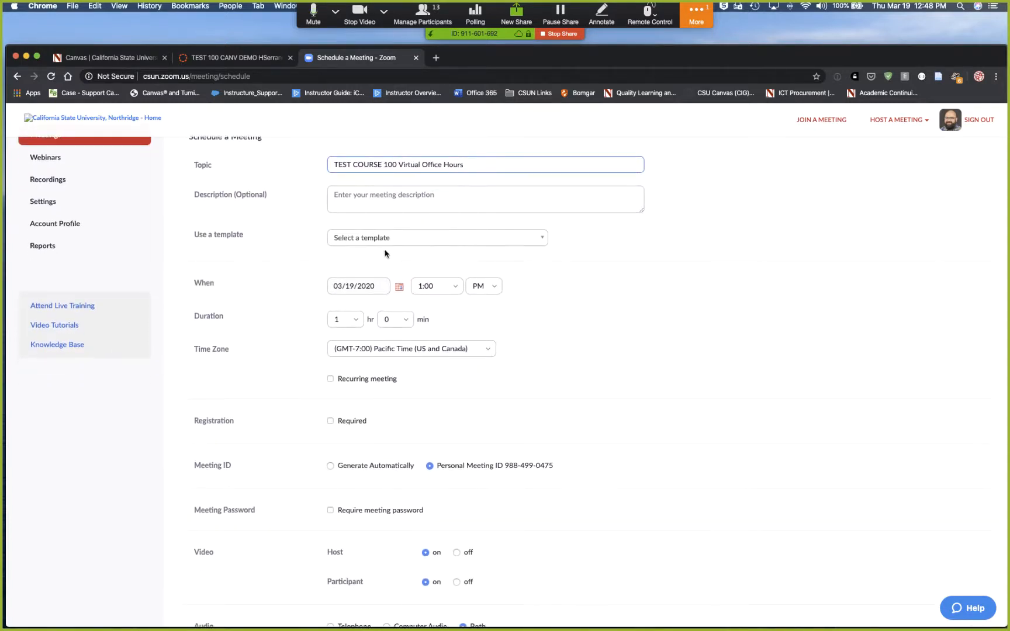
scroll(263, 263, "down", 1)
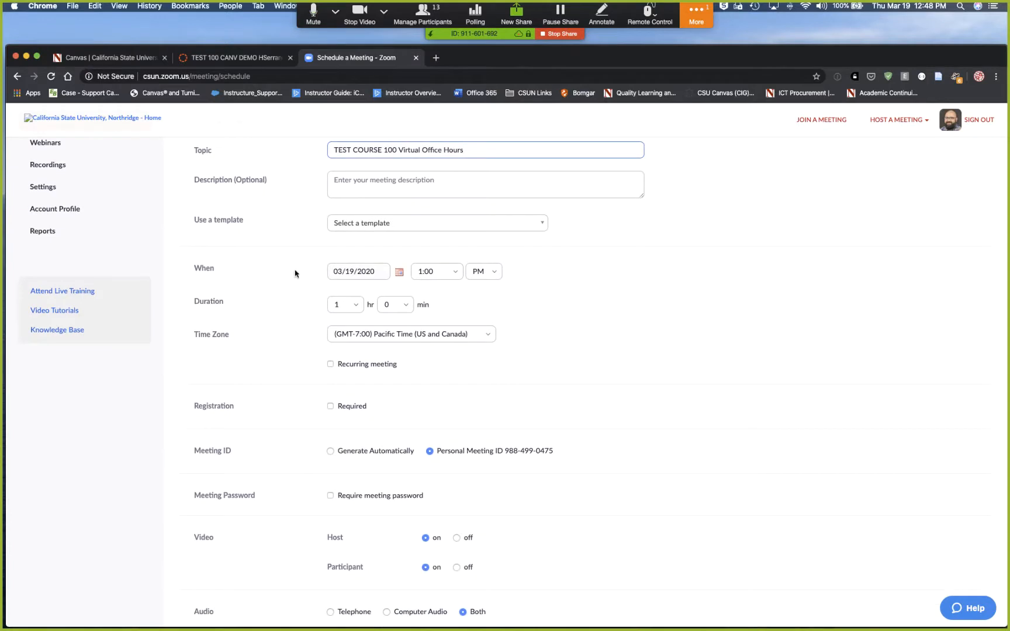
left_click(399, 272)
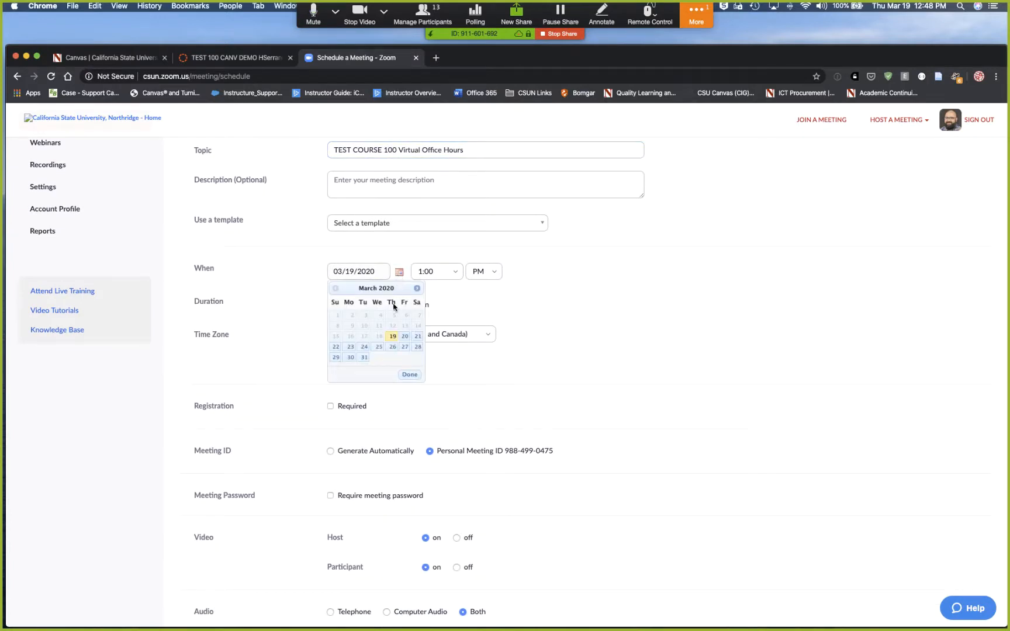
left_click(351, 347)
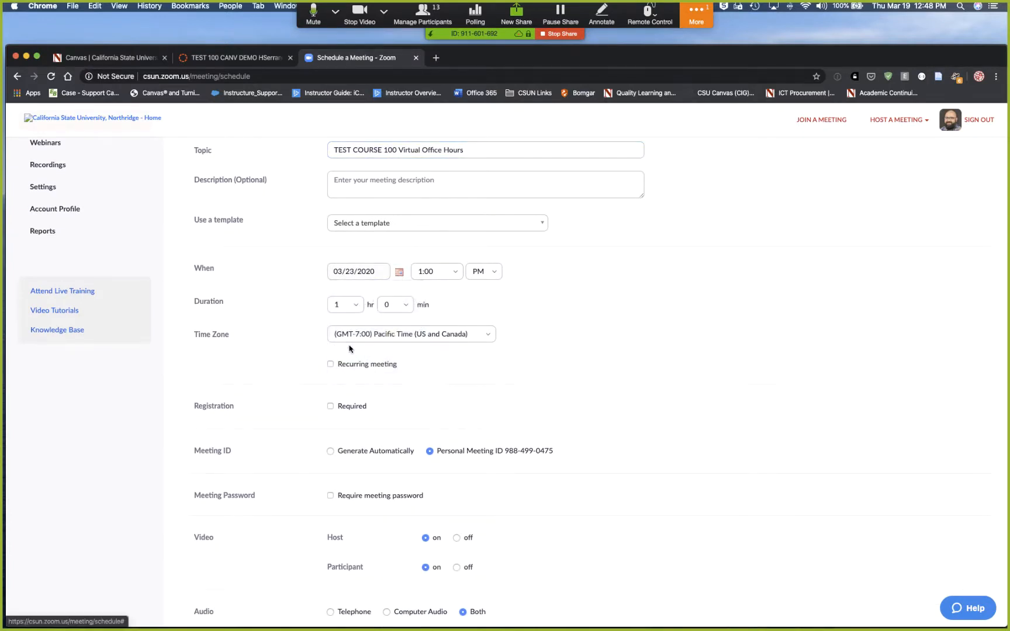
left_click(437, 271)
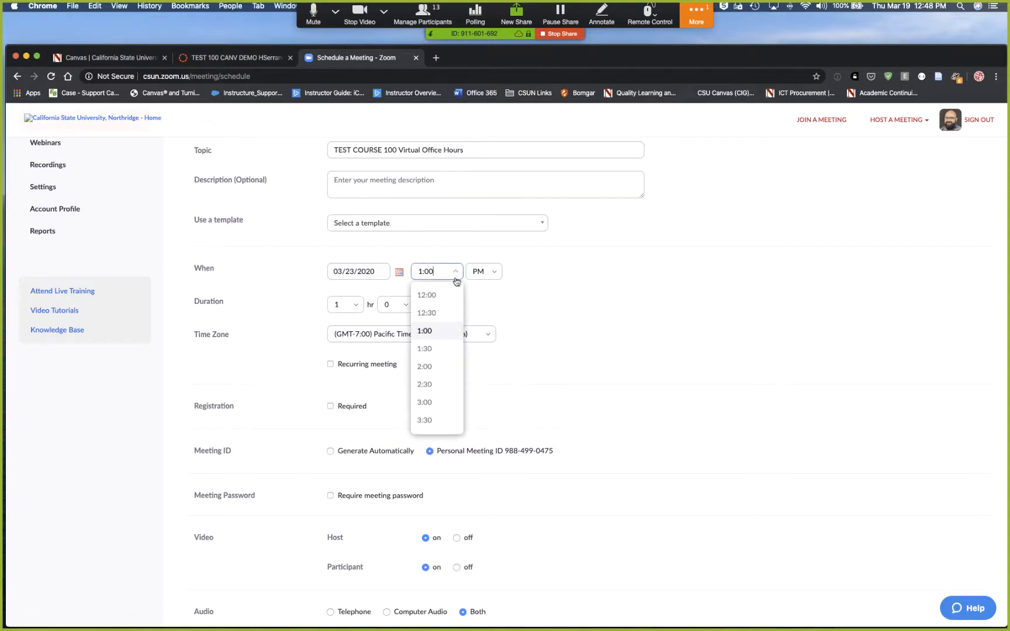
left_click(436, 403)
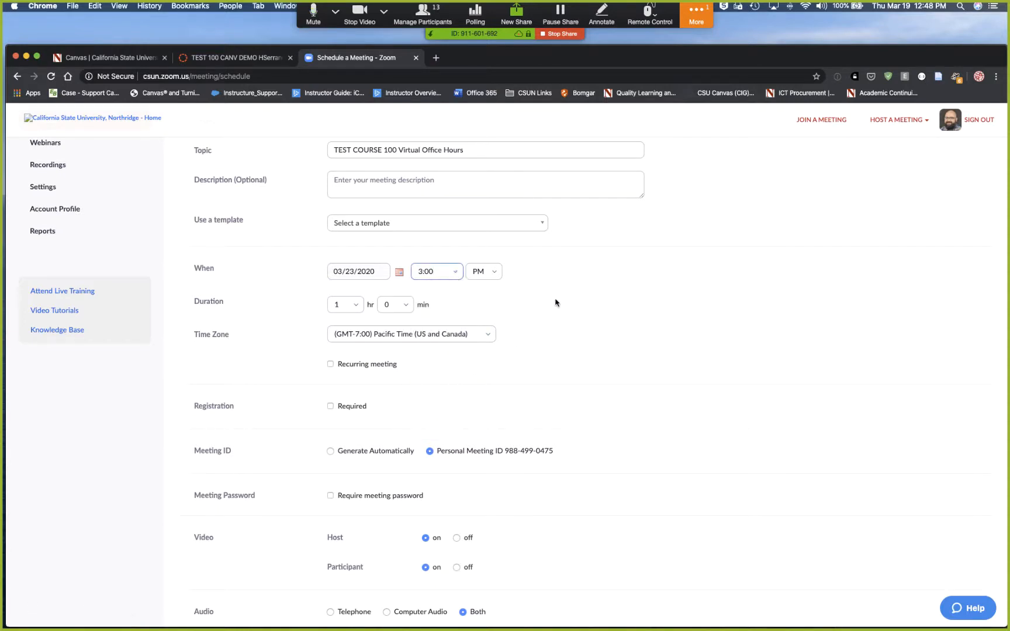
Step: Make the meeting recurring and set its recurrence to Weekly
scroll(271, 290, "down", 2)
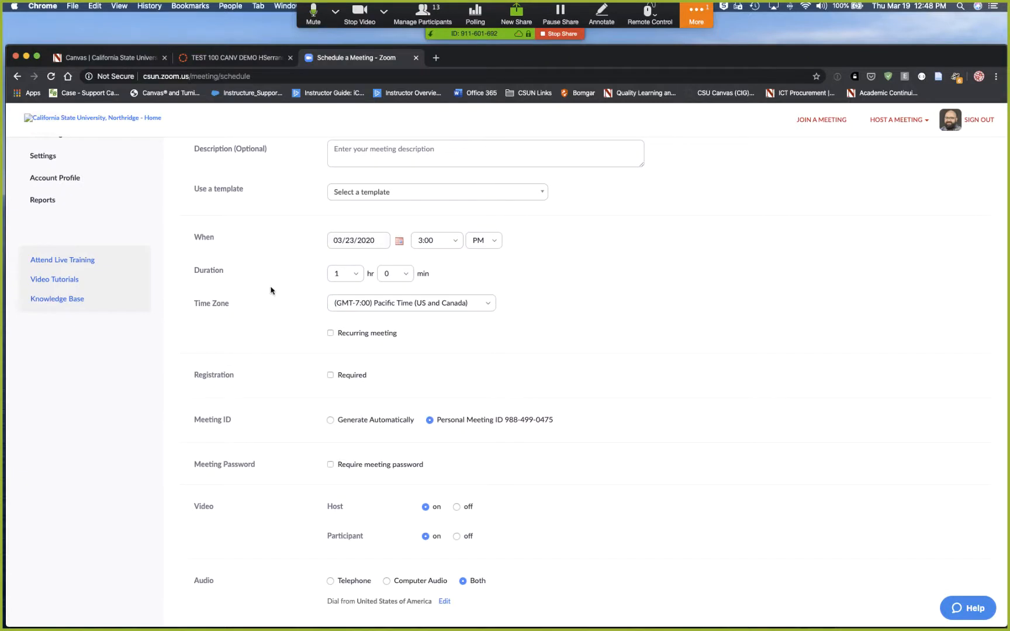
left_click(330, 334)
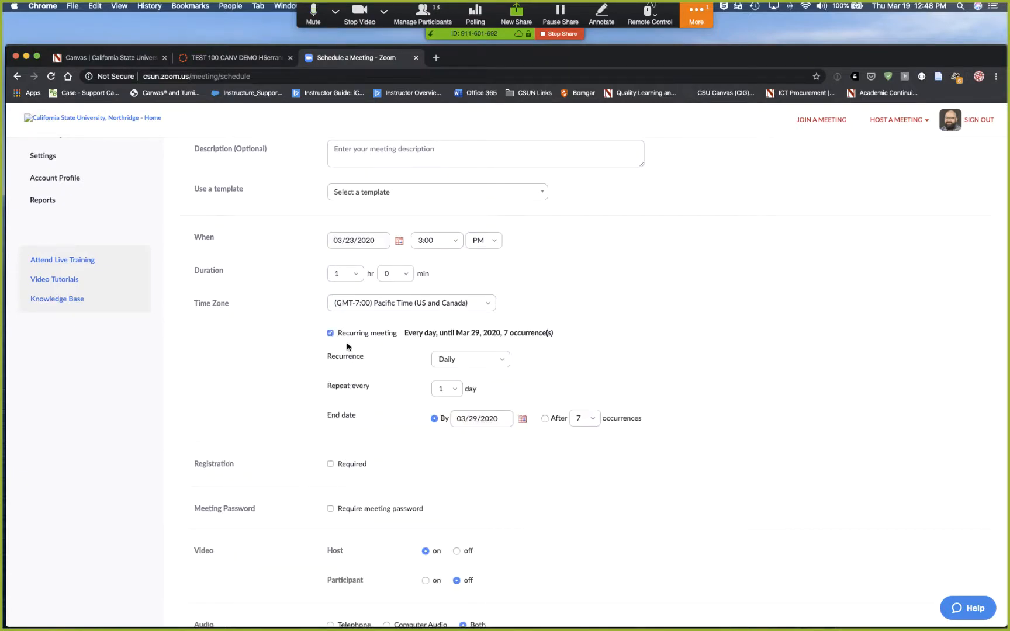
scroll(557, 320, "up", 2)
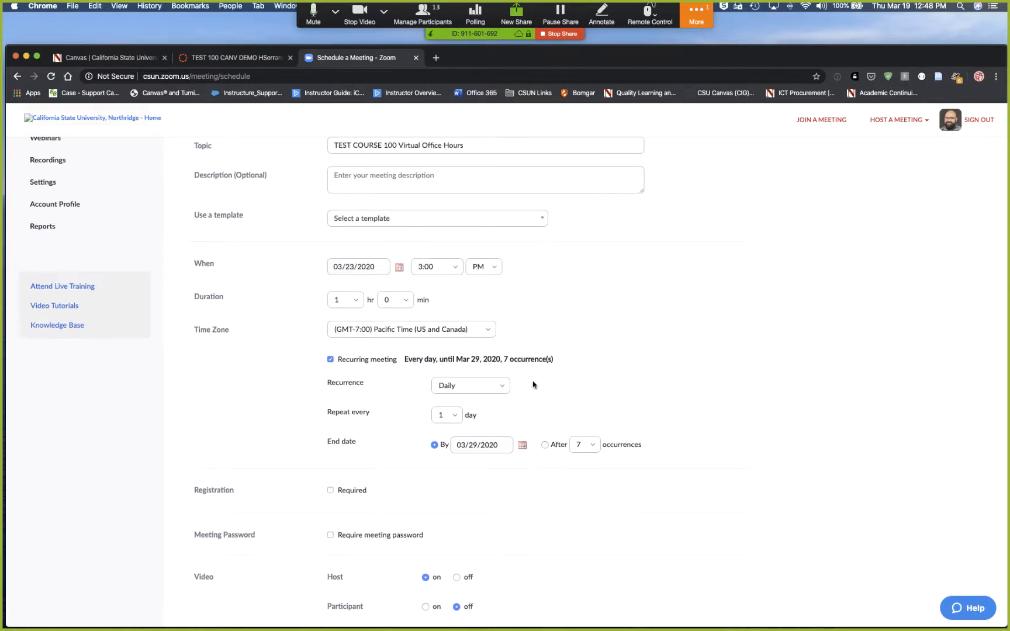
left_click(474, 386)
left_click(461, 428)
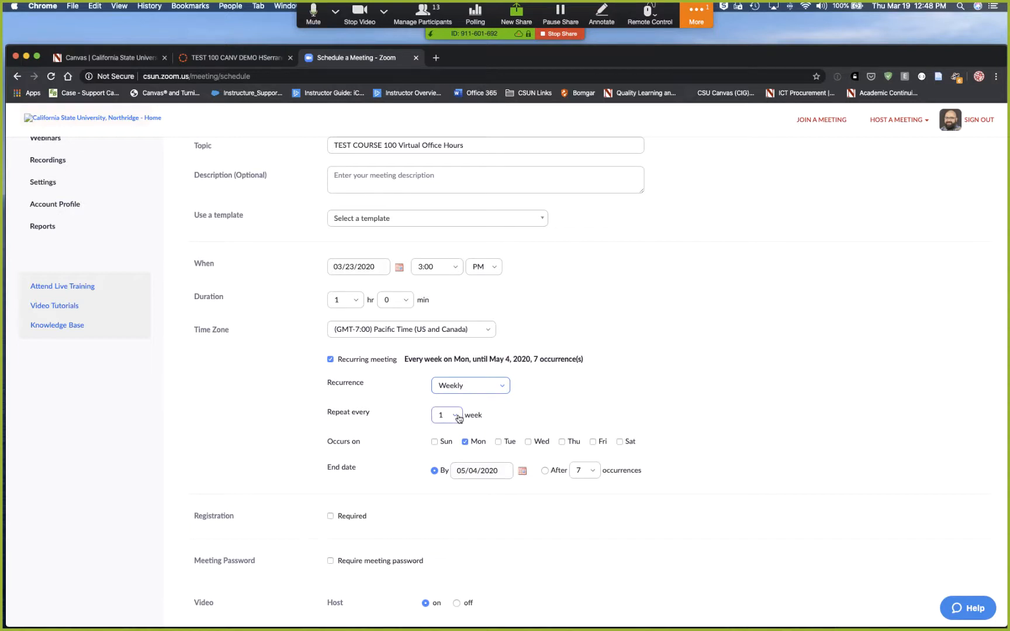
Step: Set the end date of the weekly recurrence to 04/27/2020
scroll(467, 446, "down", 2)
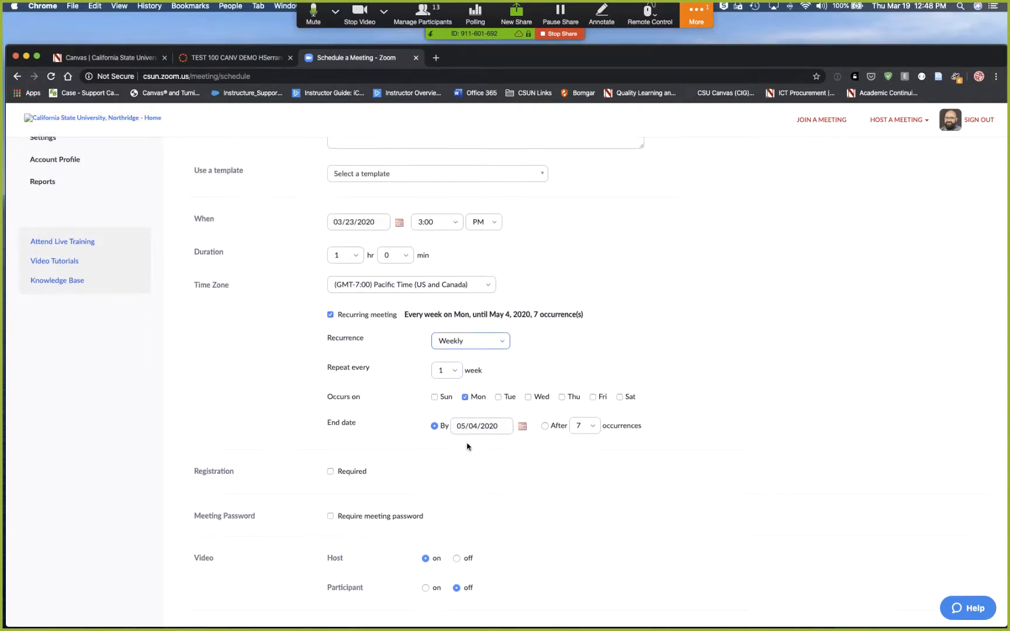
left_click(523, 426)
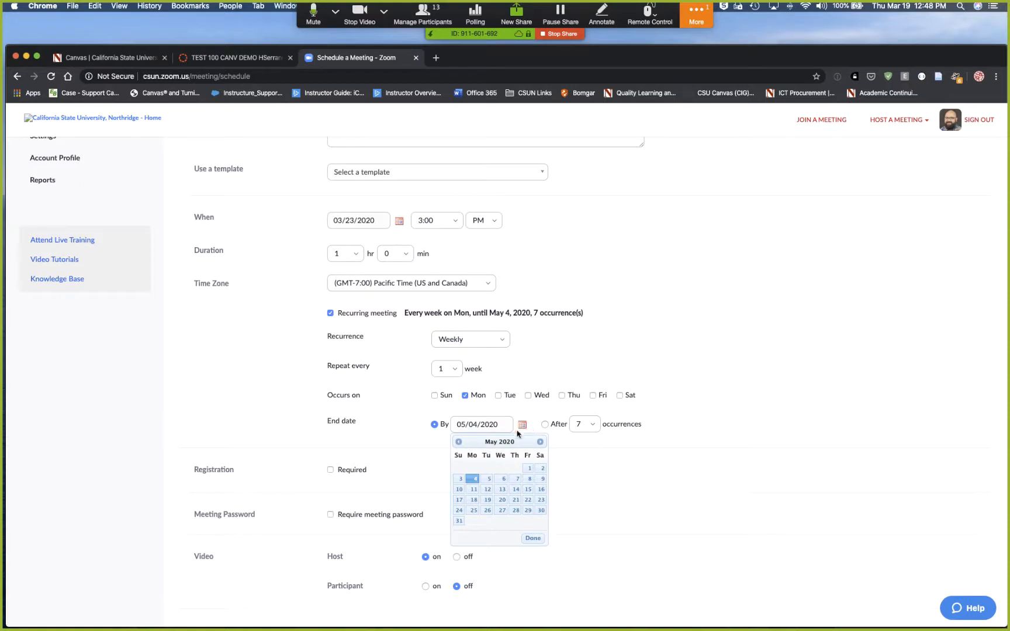
left_click(459, 442)
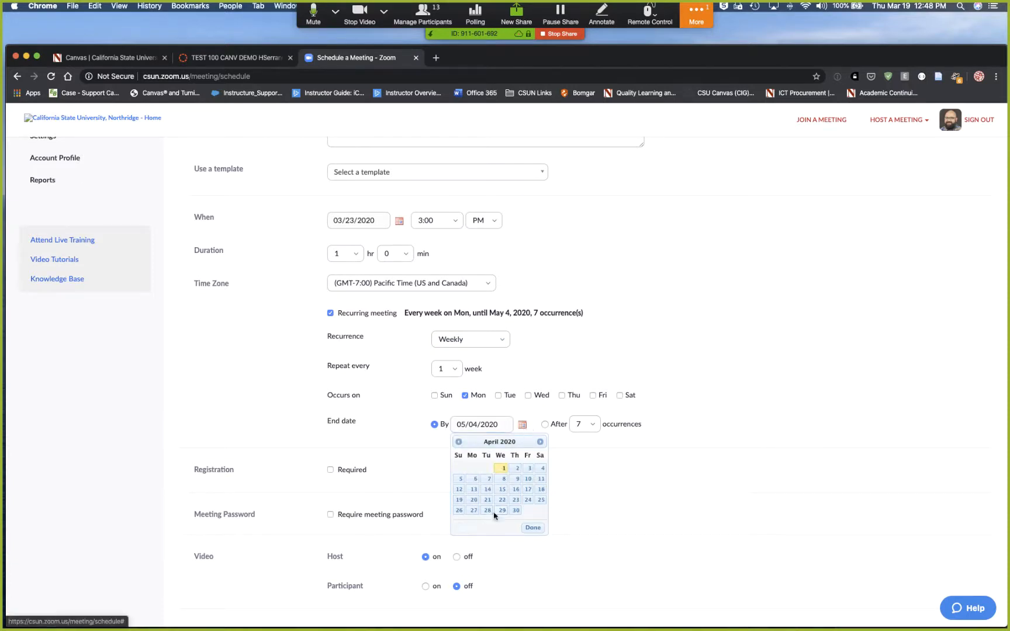
left_click(475, 511)
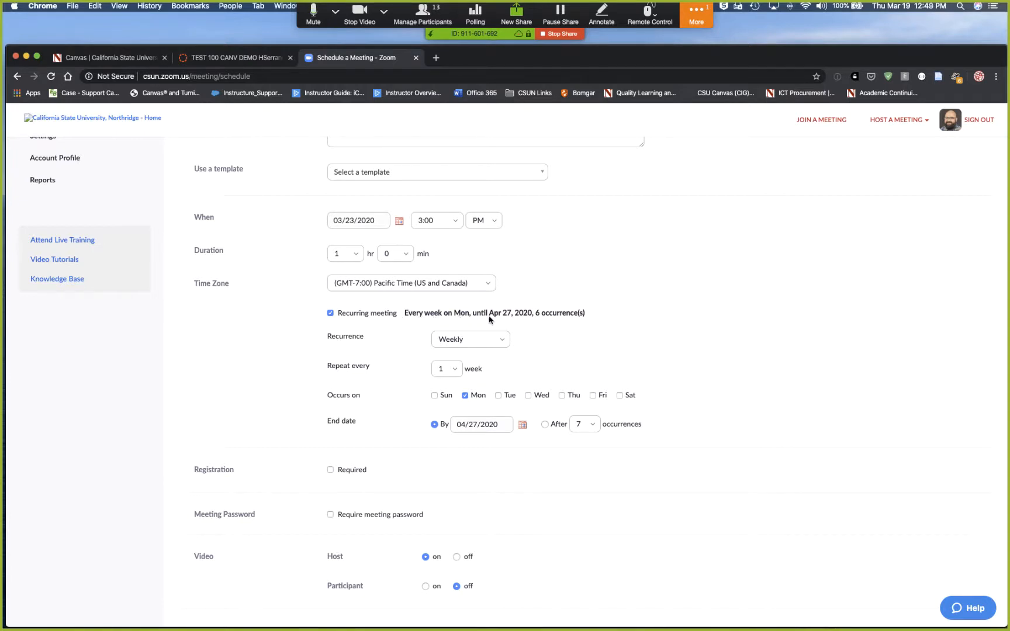
Step: Review the registration, password, video, audio and meeting option settings in the rest of the scheduling form
scroll(541, 316, "down", 2)
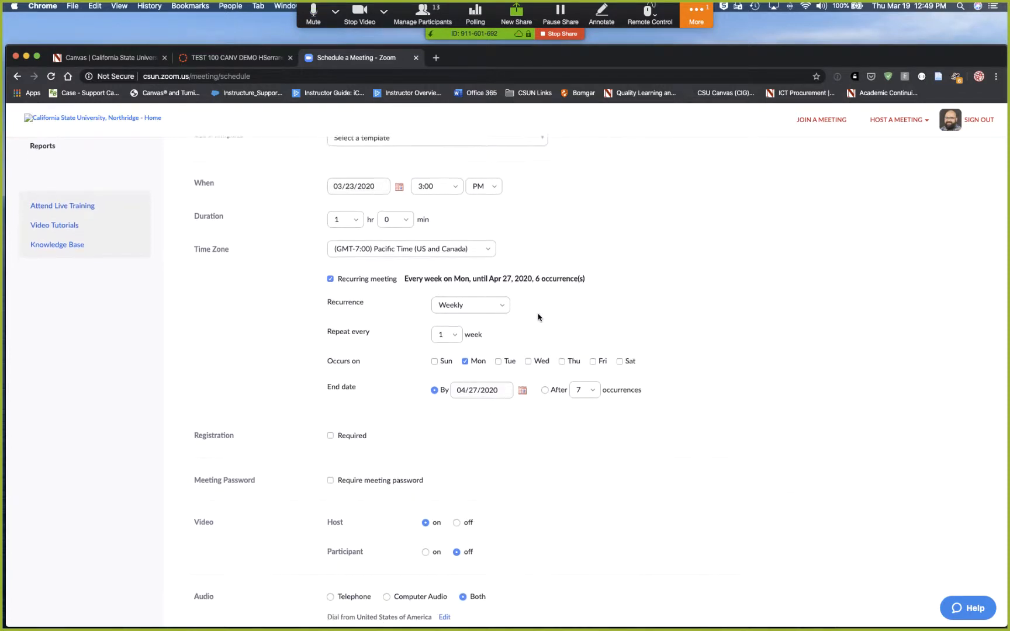
scroll(549, 479, "down", 5)
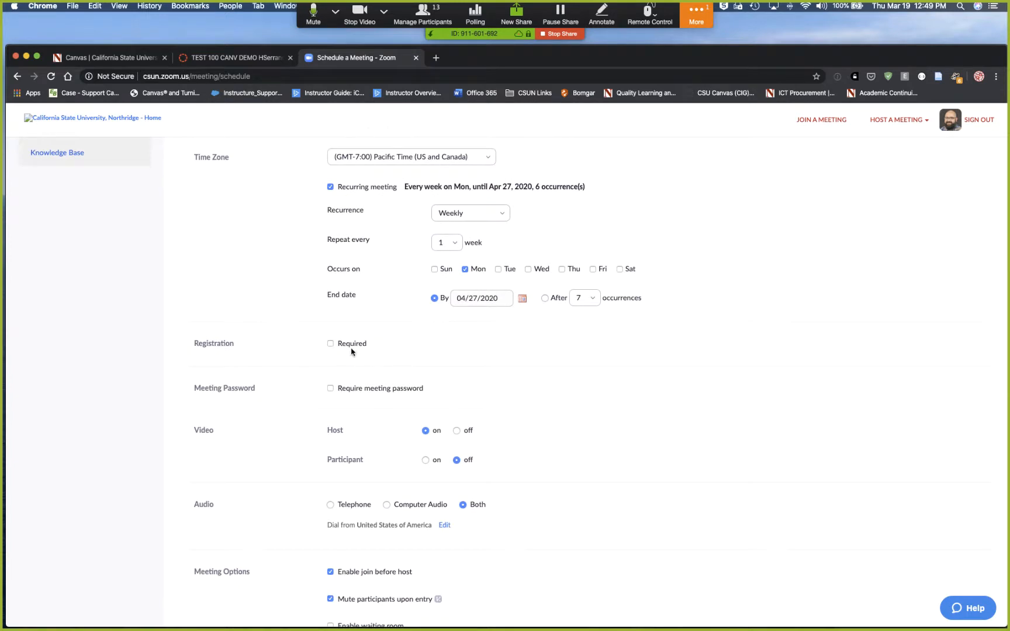
scroll(339, 359, "down", 2)
scroll(354, 372, "down", 4)
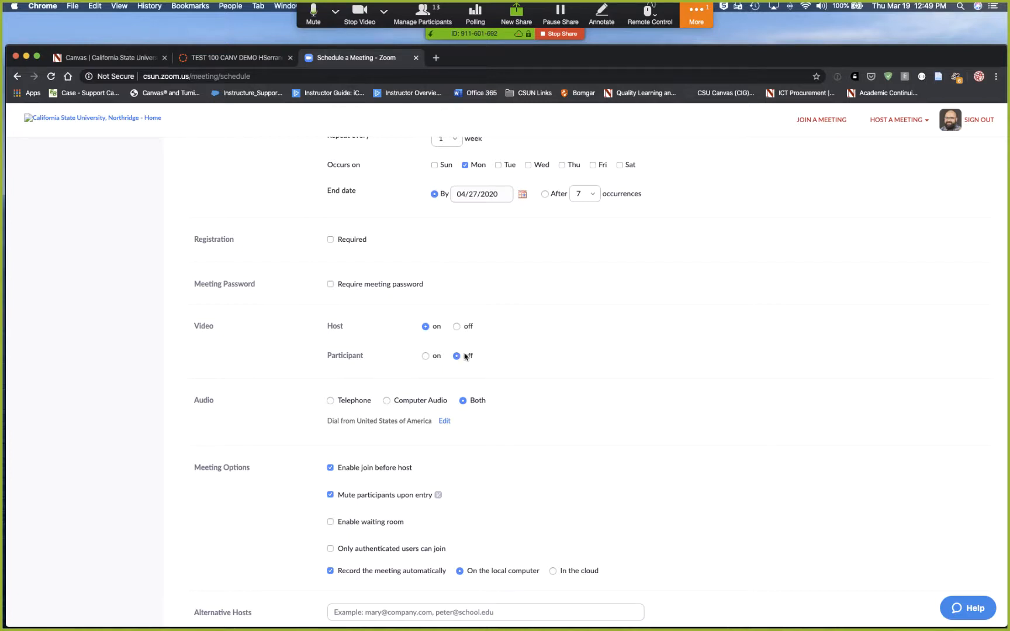
scroll(271, 345, "down", 3)
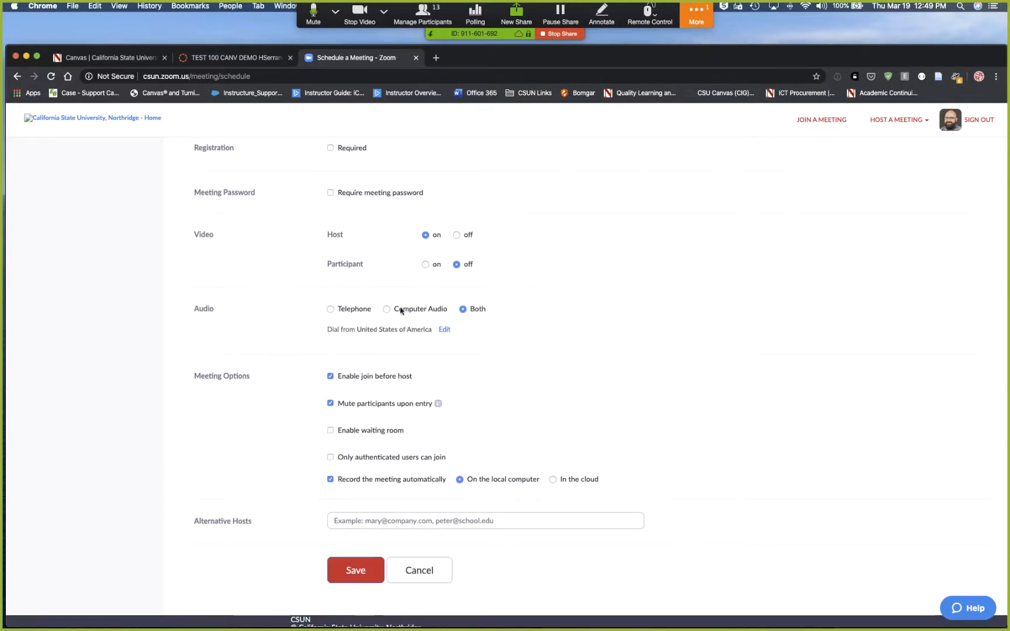
scroll(464, 332, "down", 2)
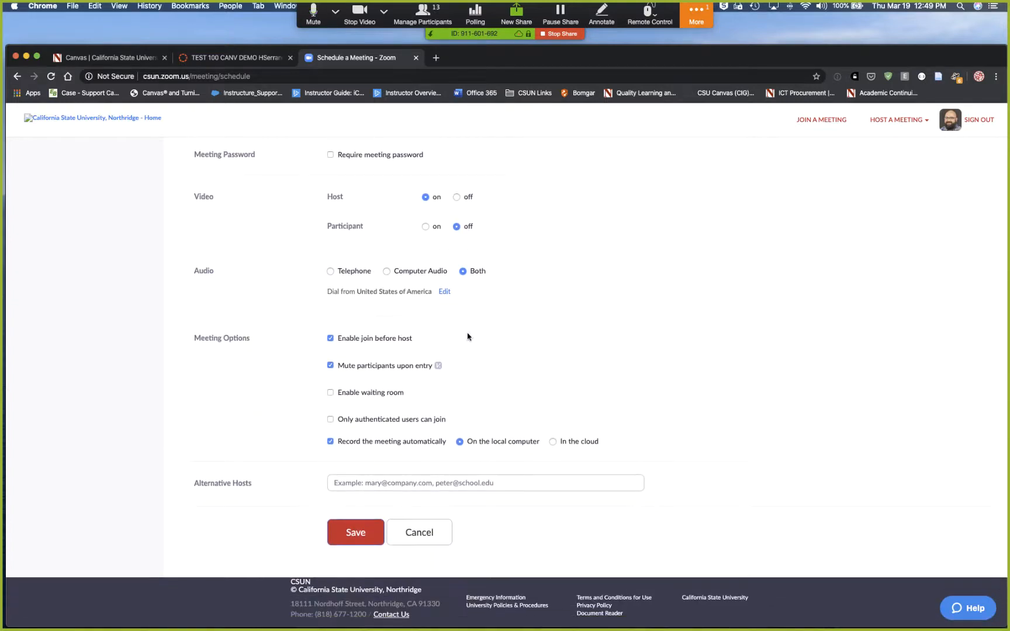
scroll(309, 339, "down", 1)
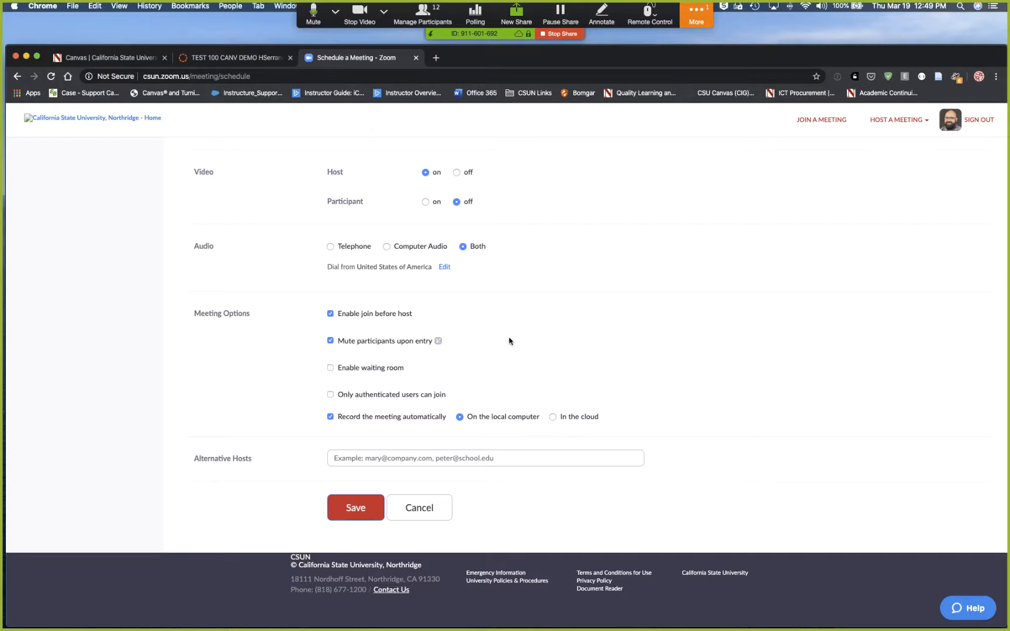
scroll(509, 342, "down", 2)
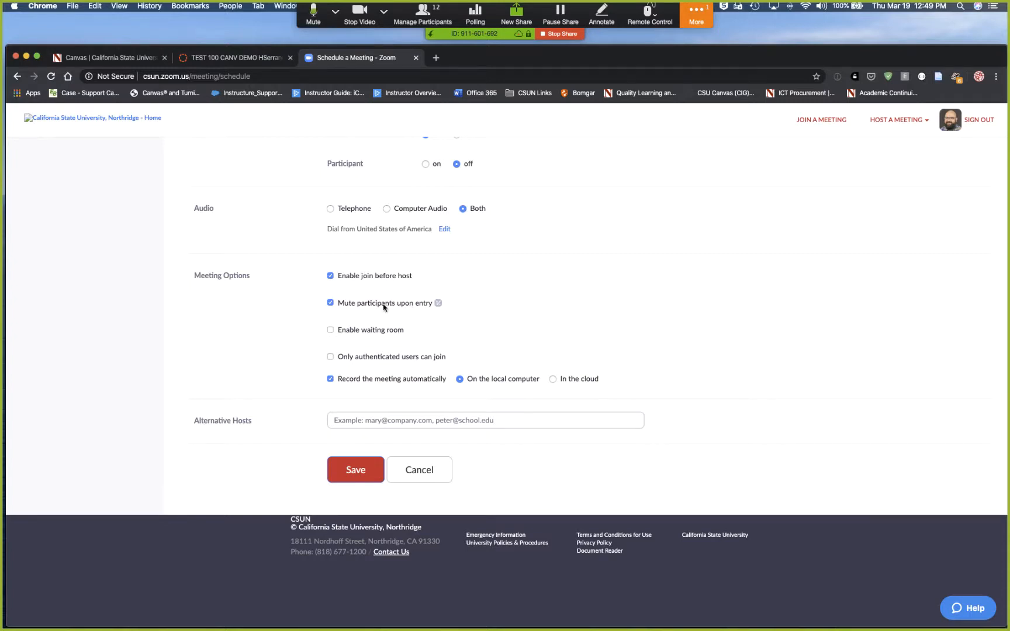
scroll(312, 337, "down", 2)
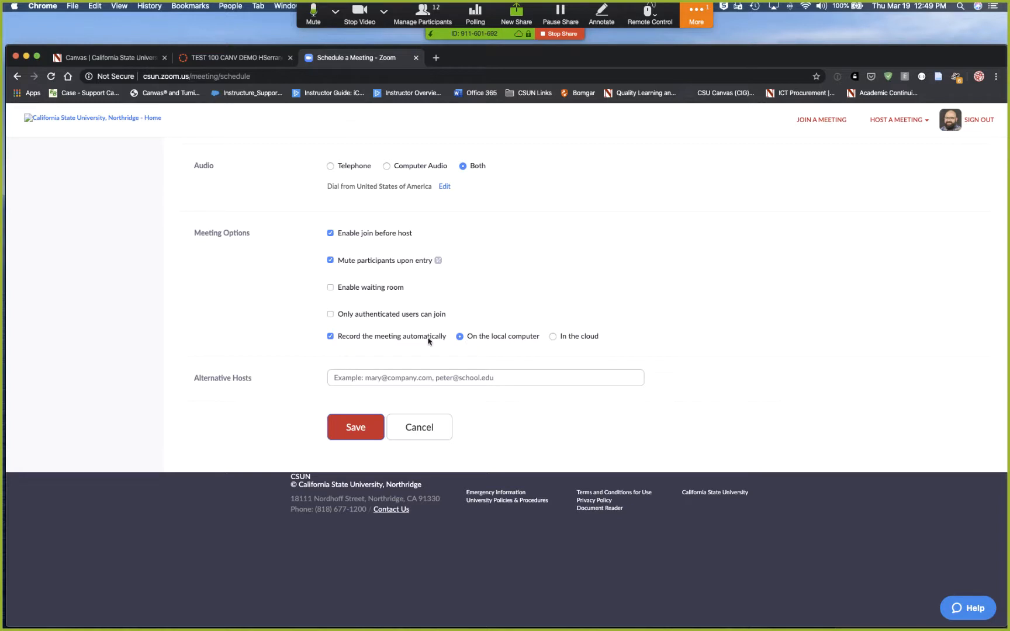
Step: Turn off automatic recording of the meeting and save the scheduled meeting
left_click(330, 337)
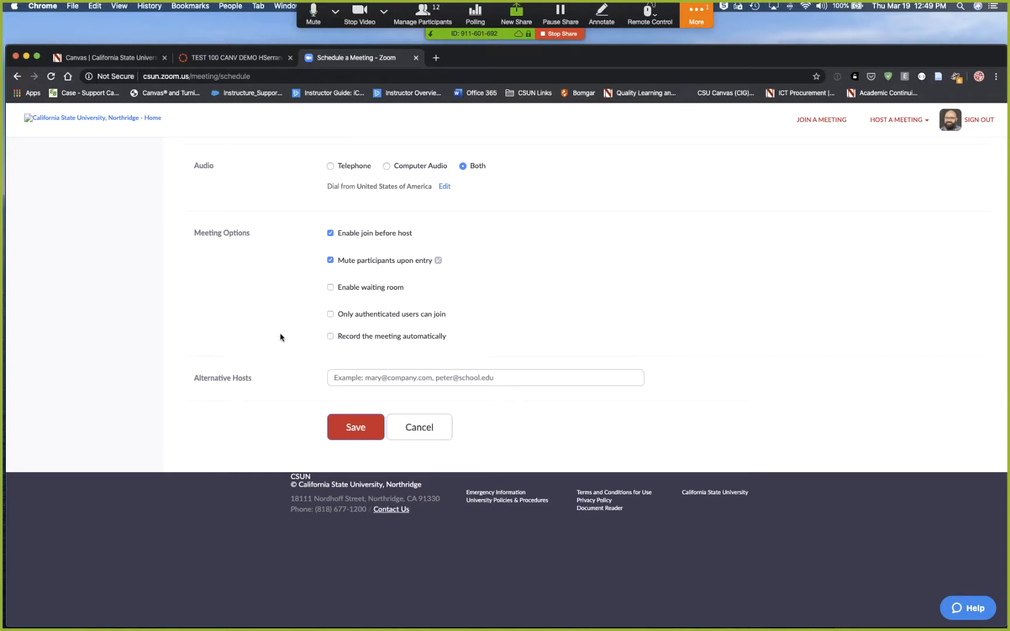
scroll(304, 367, "down", 1)
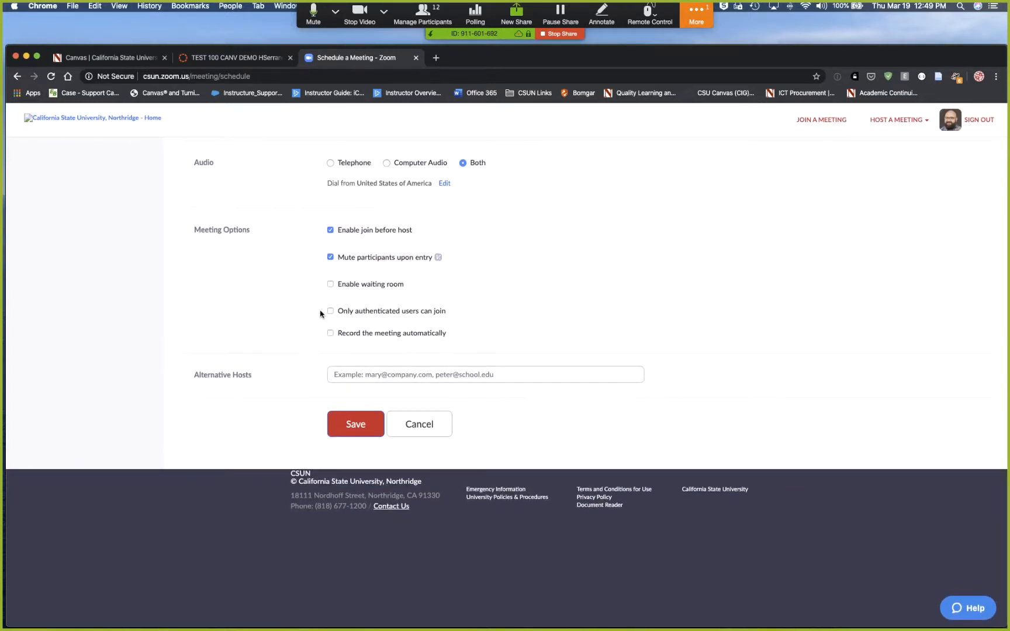
left_click(351, 426)
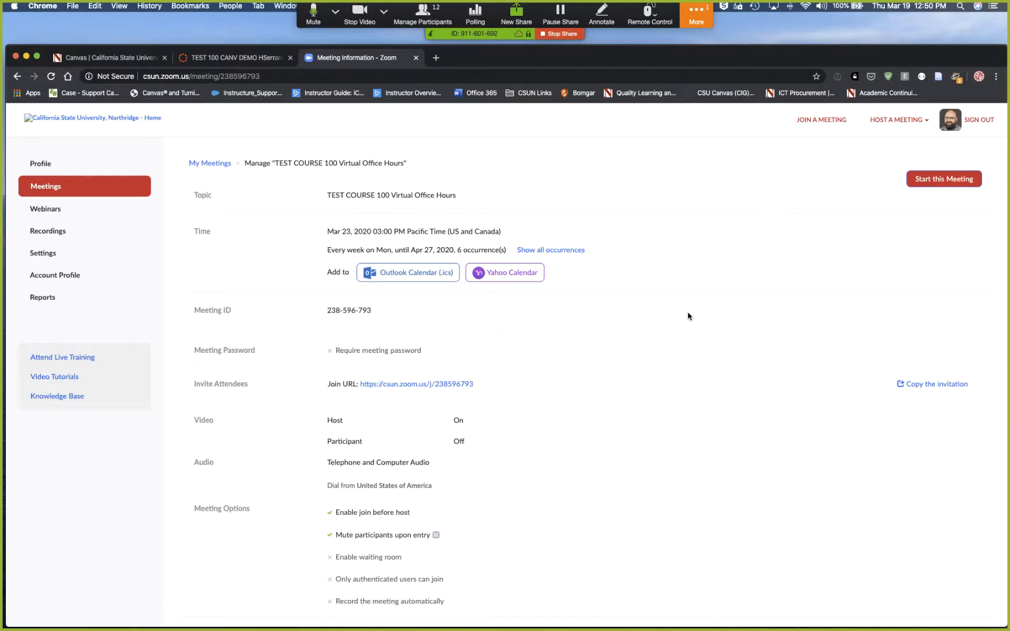
Step: Copy the join URL from the saved meeting's Invite Attendees details
scroll(688, 316, "down", 2)
scroll(688, 317, "up", 2)
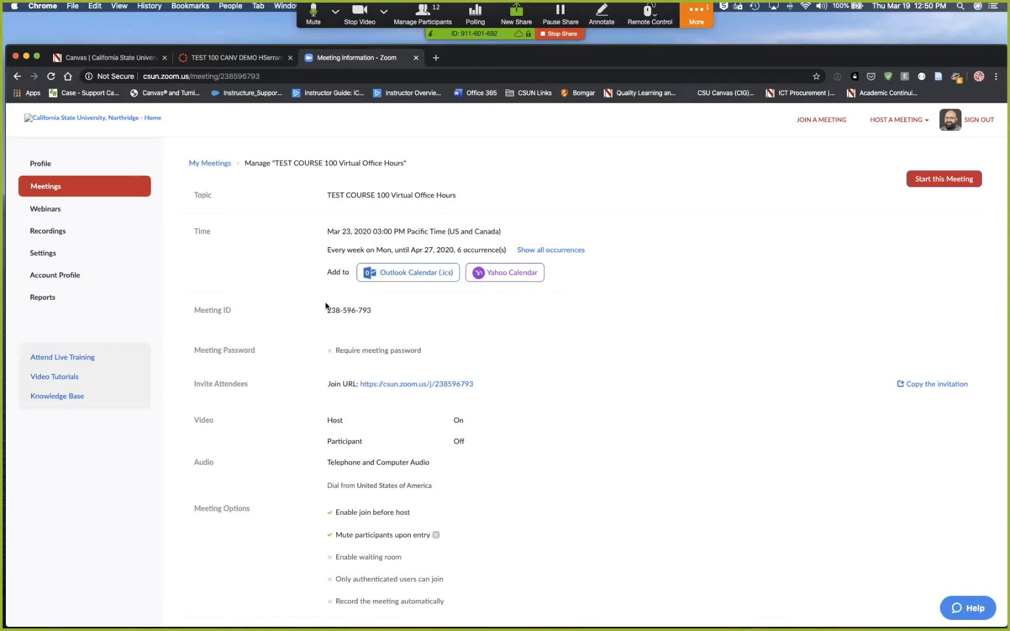
scroll(325, 308, "down", 2)
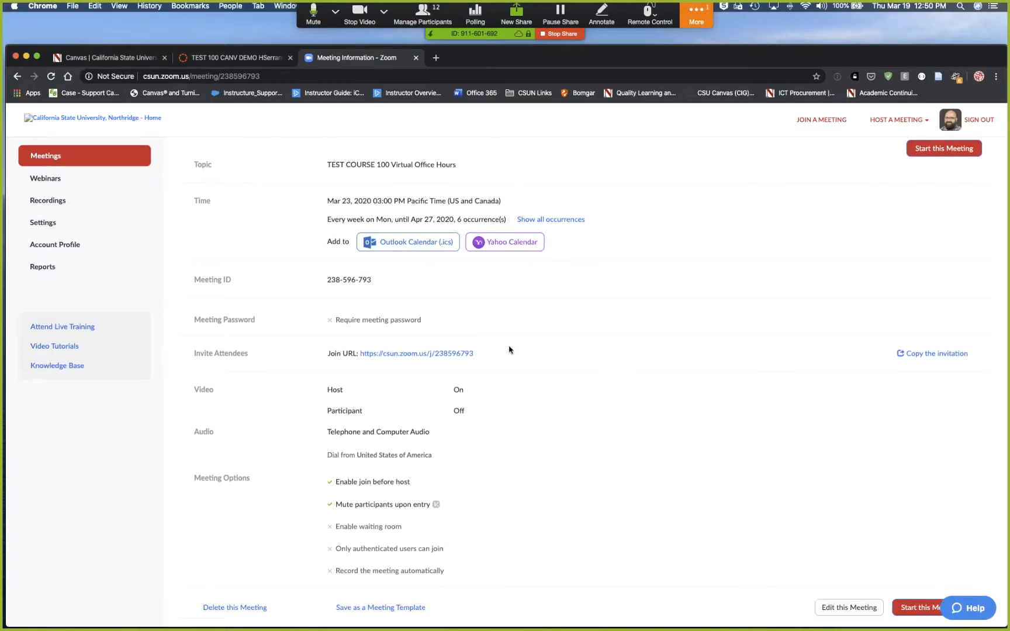
left_click_drag(483, 355, 363, 354)
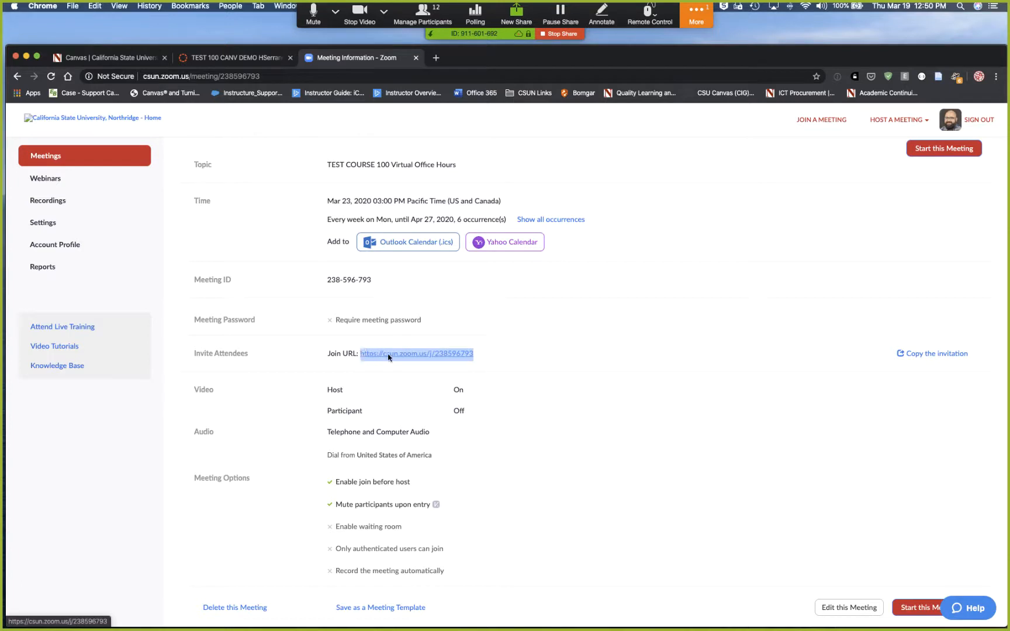
right_click(388, 354)
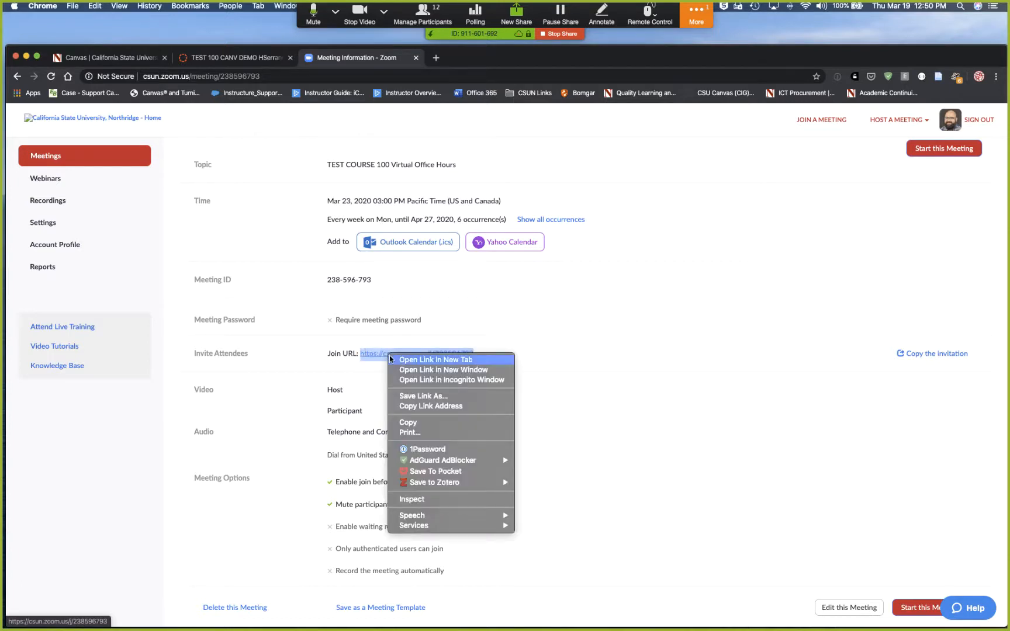
left_click(447, 426)
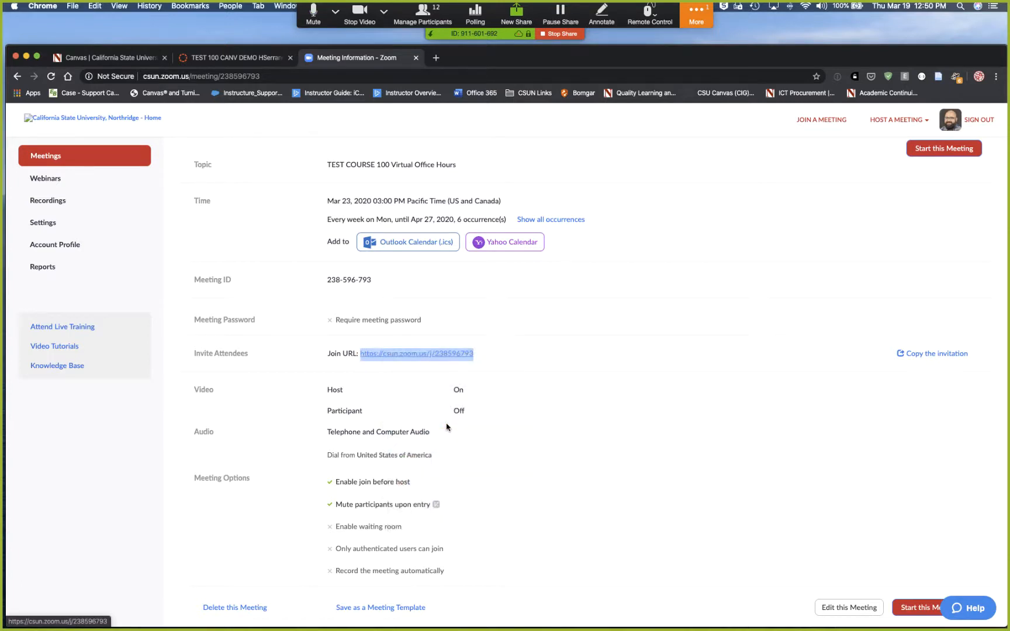
Step: Switch to the TEST 100 CANV DEMO course in Canvas and add a module named Virtual Meetings
left_click(247, 58)
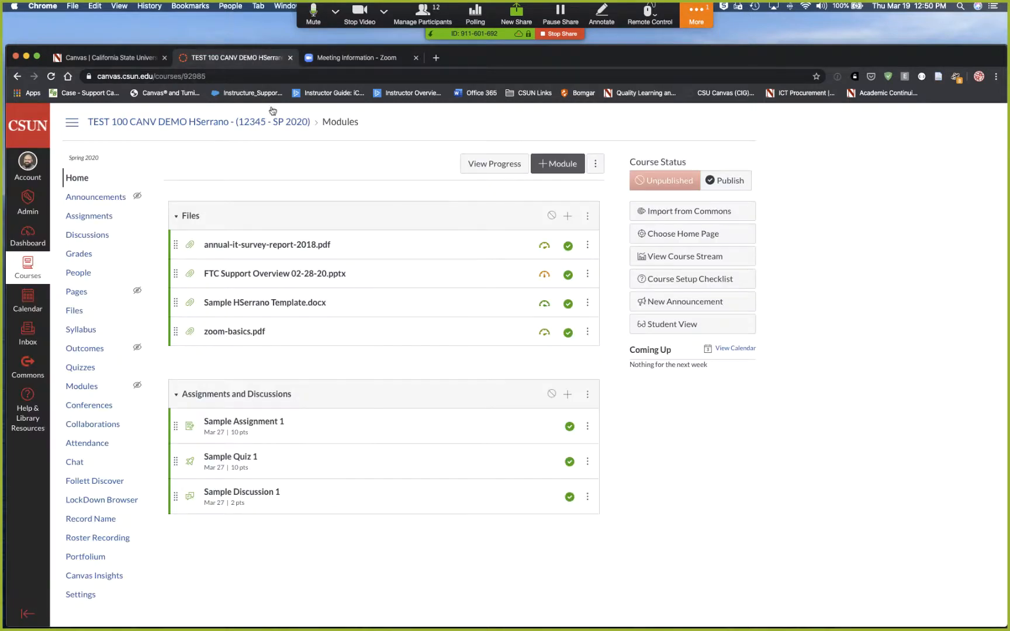
left_click(563, 165)
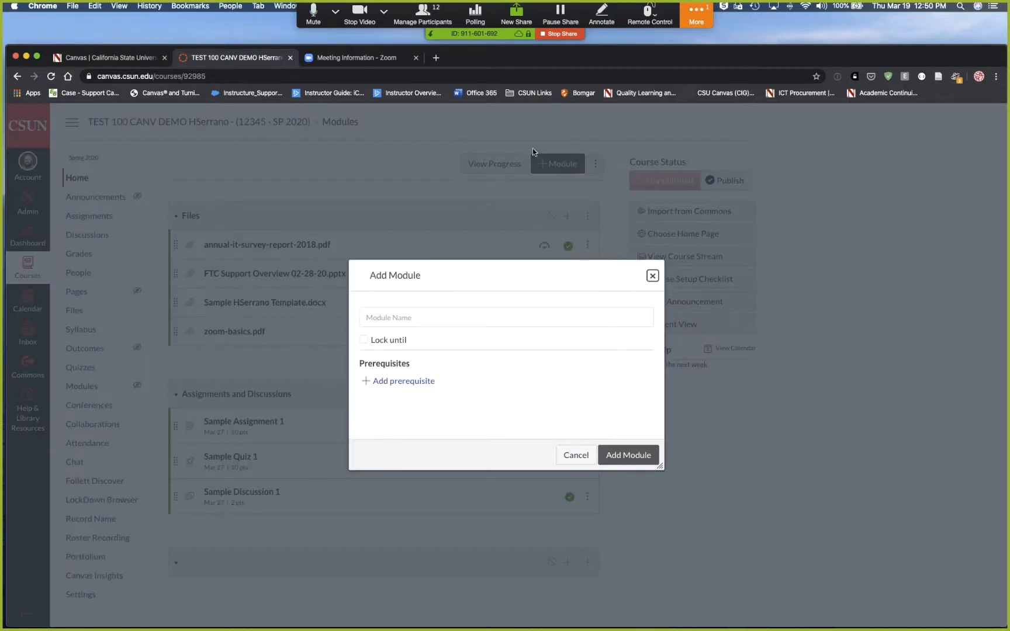
left_click(424, 315)
type("Vi")
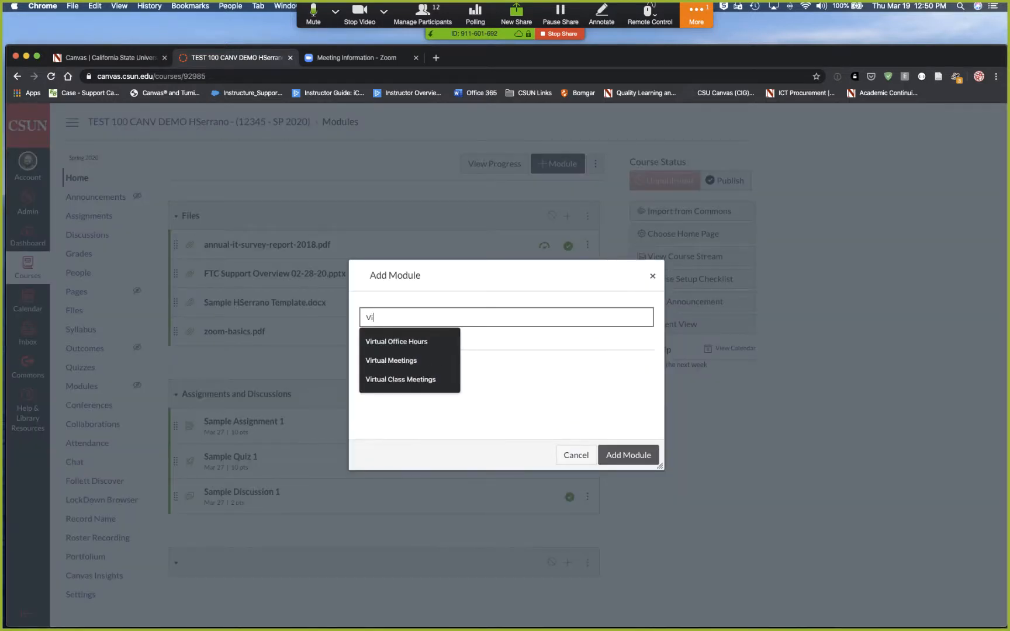
type("rtual Meeti")
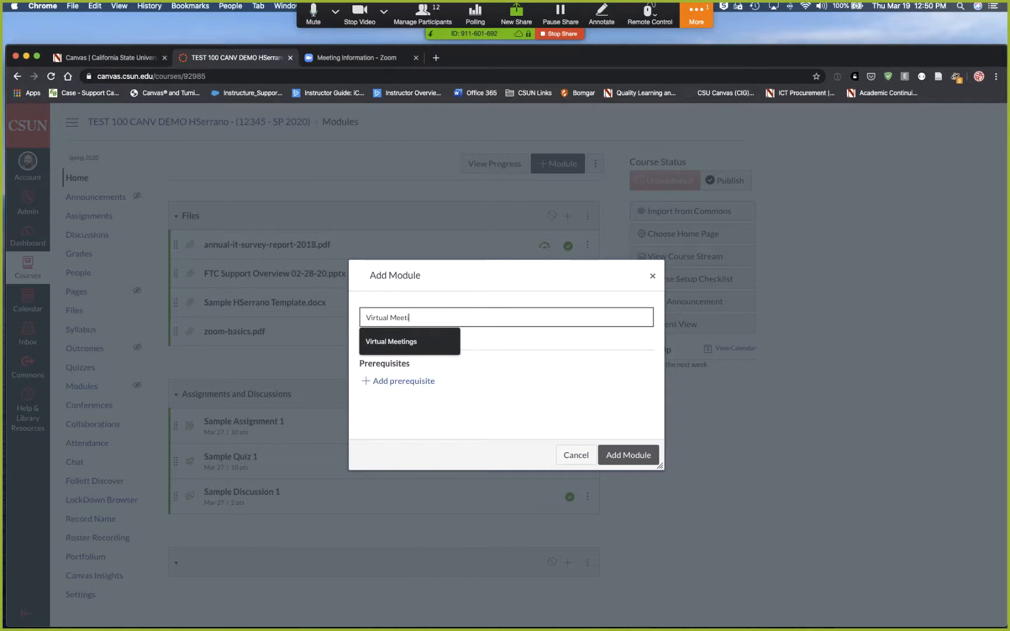
type("ngs")
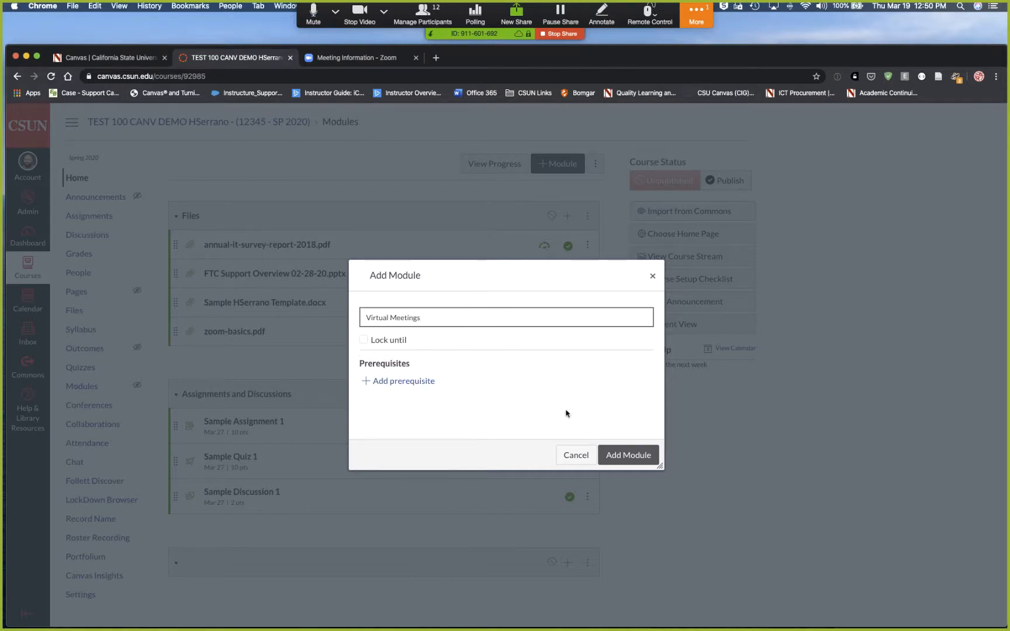
left_click(613, 454)
Step: Start an External URL item in the Virtual Meetings module and paste the copied Zoom join link as its URL
scroll(467, 401, "down", 1)
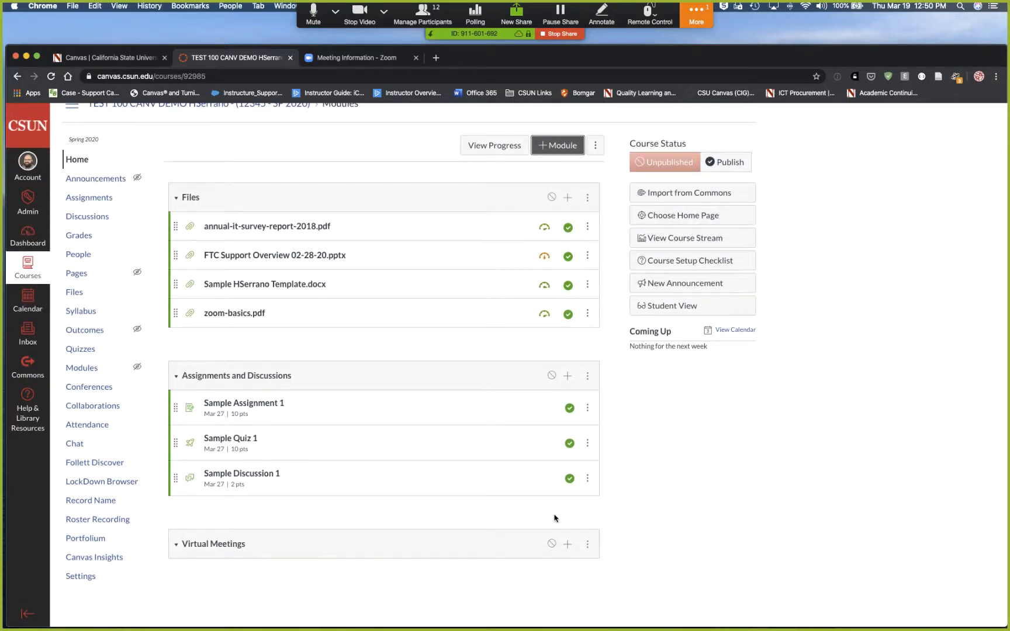
left_click(568, 546)
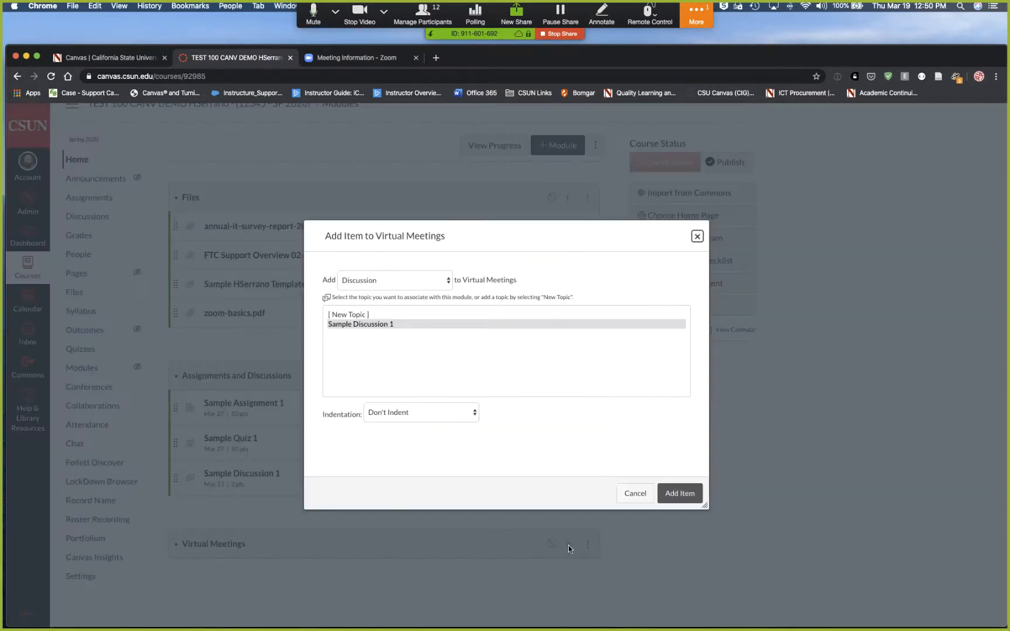
left_click(400, 283)
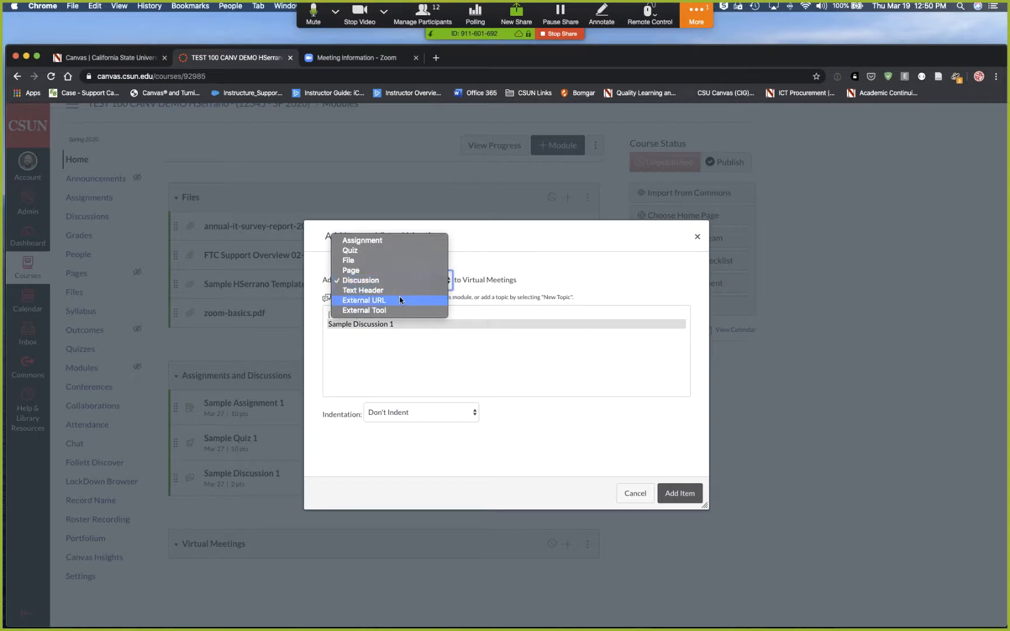
left_click(399, 300)
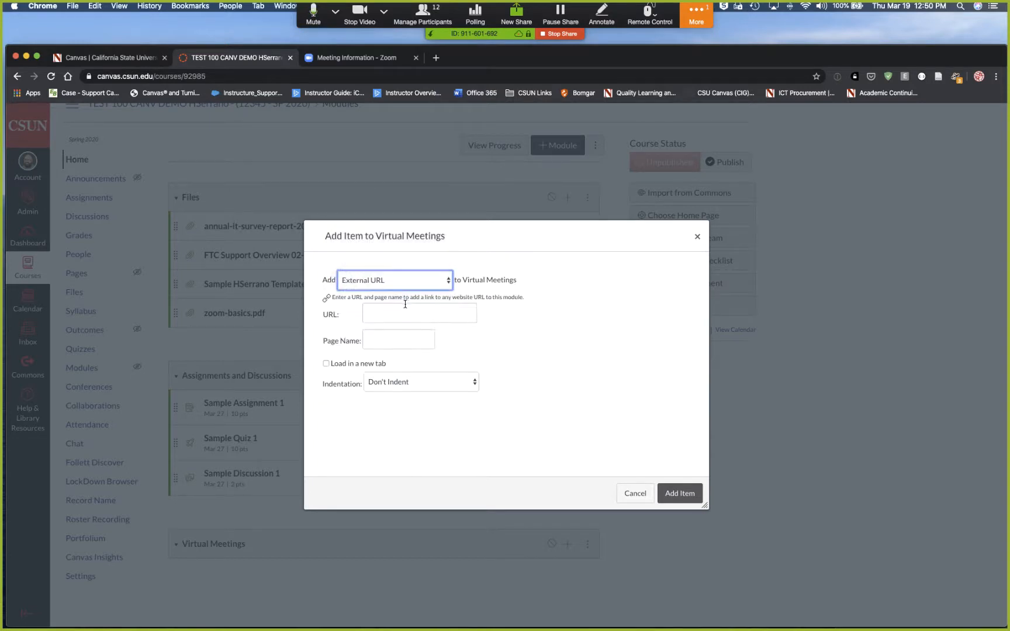
right_click(386, 312)
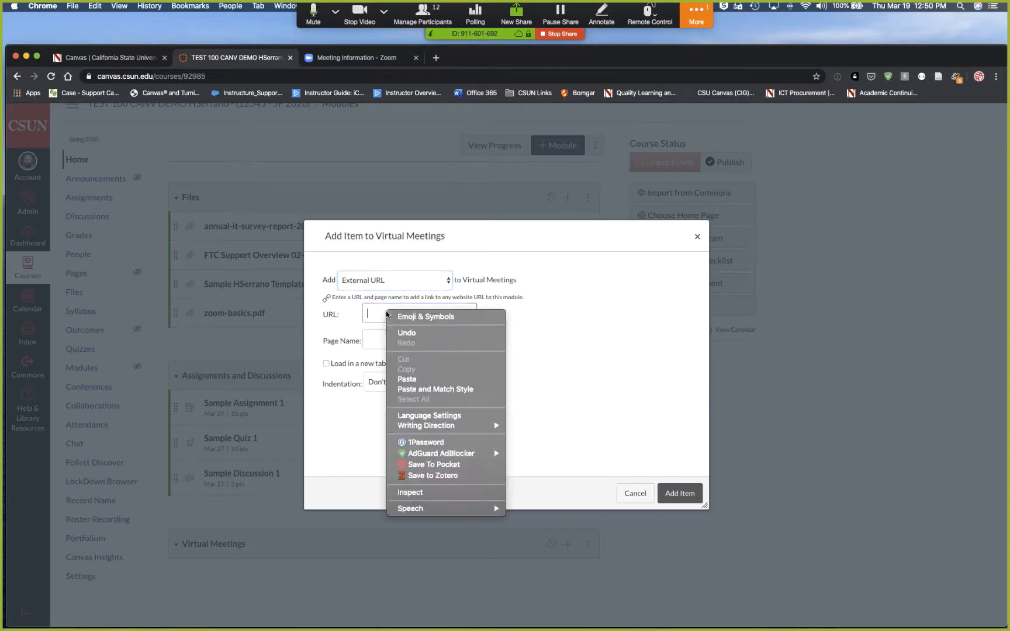
left_click(421, 379)
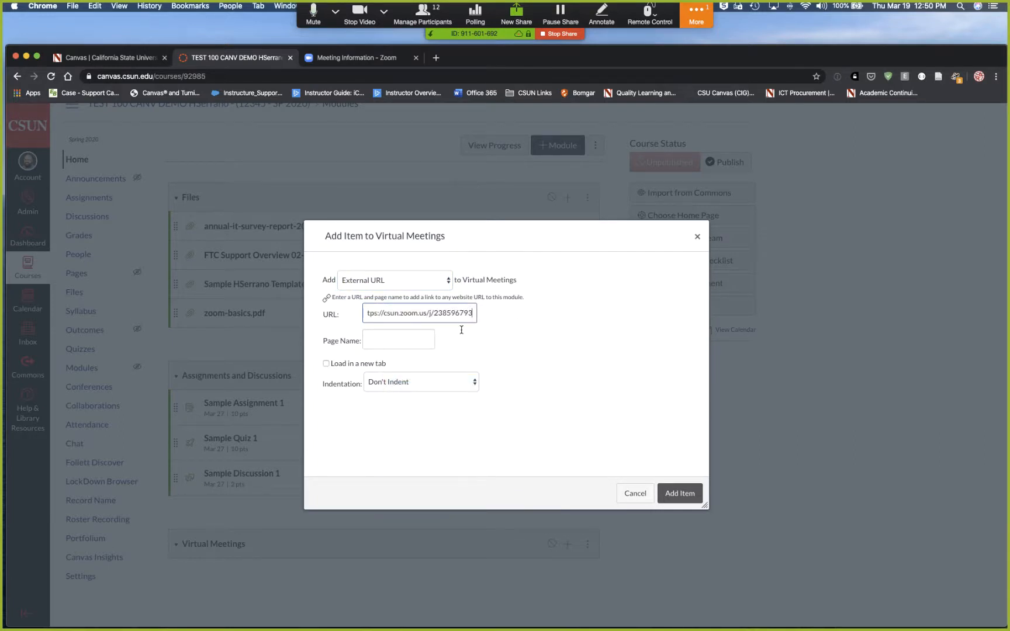
Step: Name the link Virtual Office Hours, set it to load in a new tab, and add it to the module
key("Tab")
type("V")
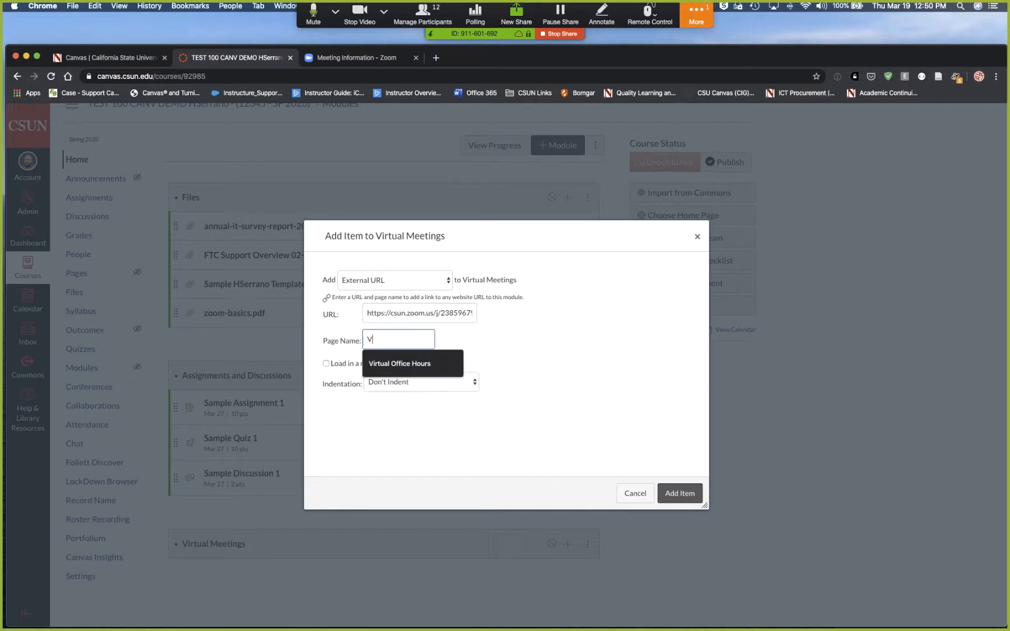
key("Down")
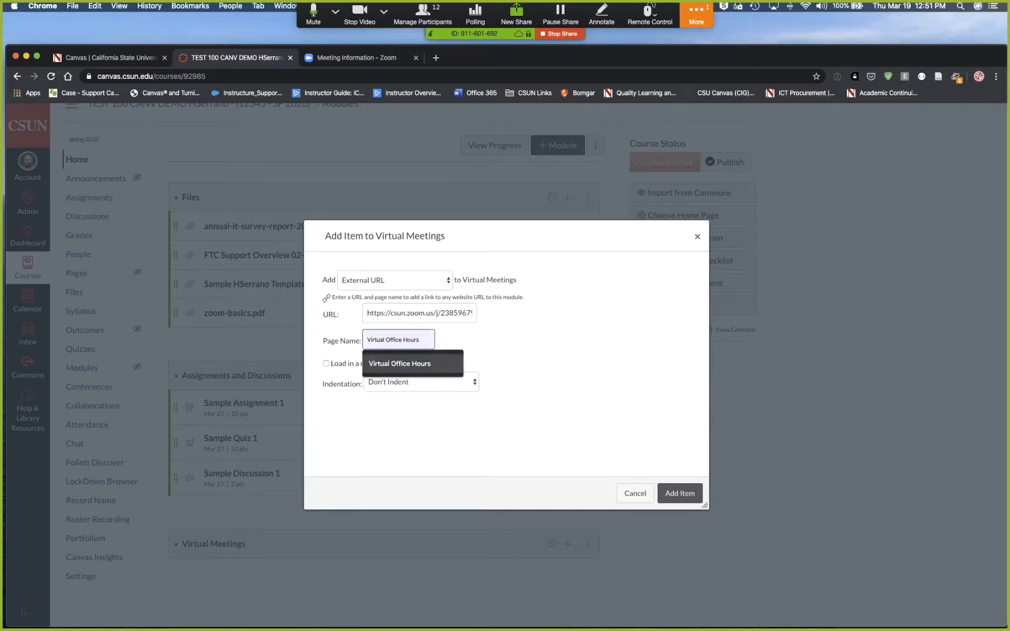
key("Return")
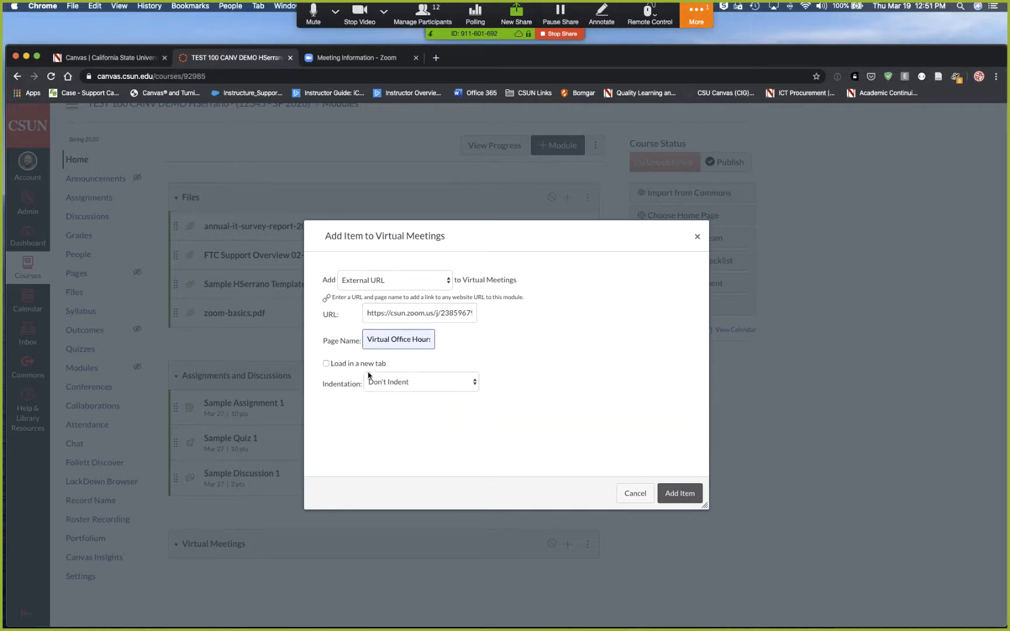
left_click(327, 364)
left_click(679, 495)
Step: Test the Virtual Office Hours link, decline leaving the current meeting, and return to the course home page
scroll(611, 502, "down", 1)
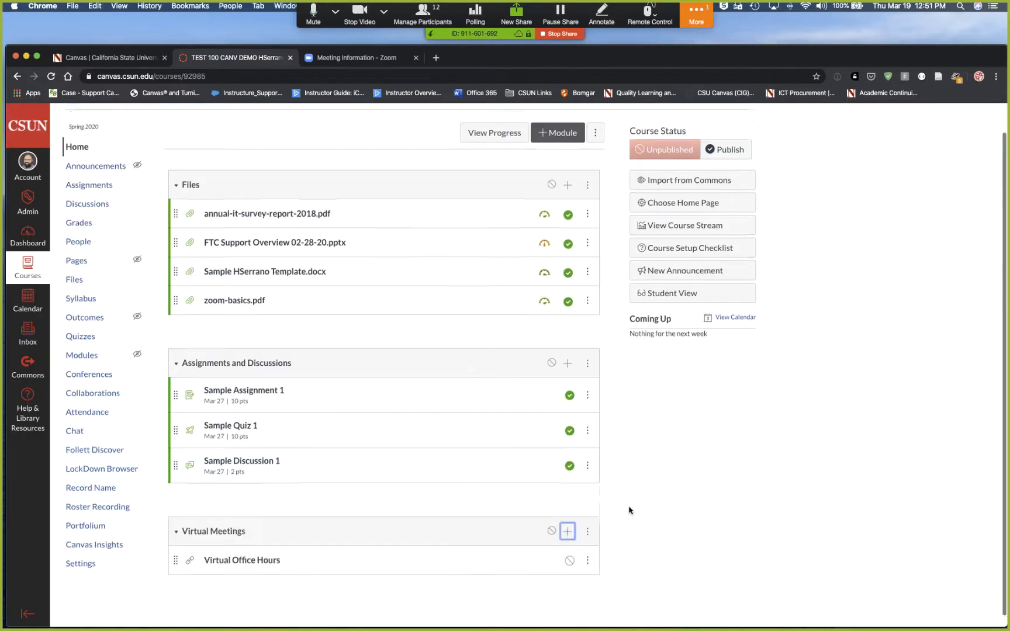
left_click(250, 550)
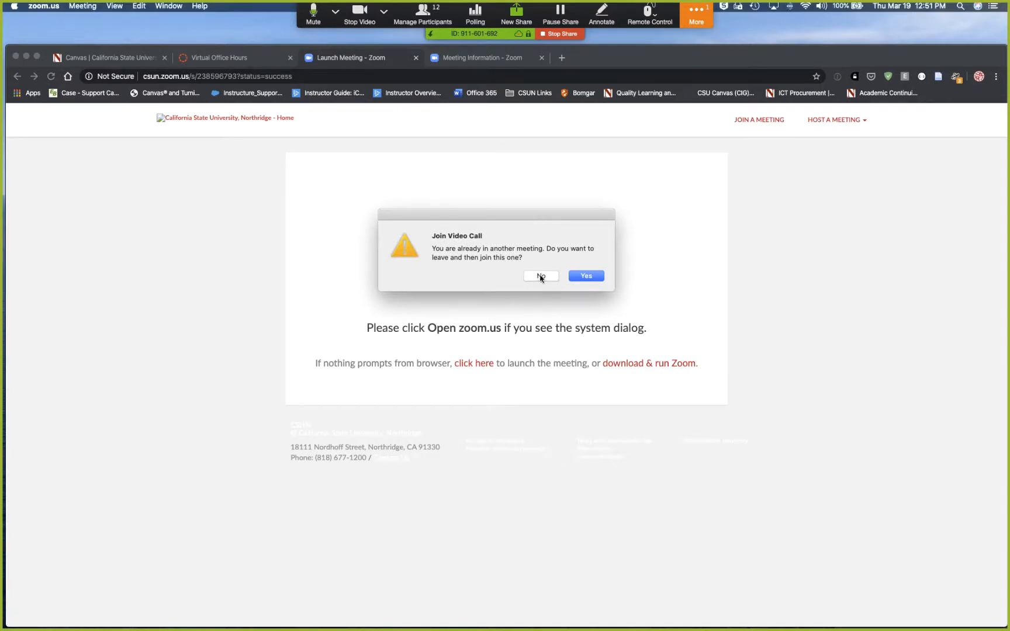
left_click(541, 277)
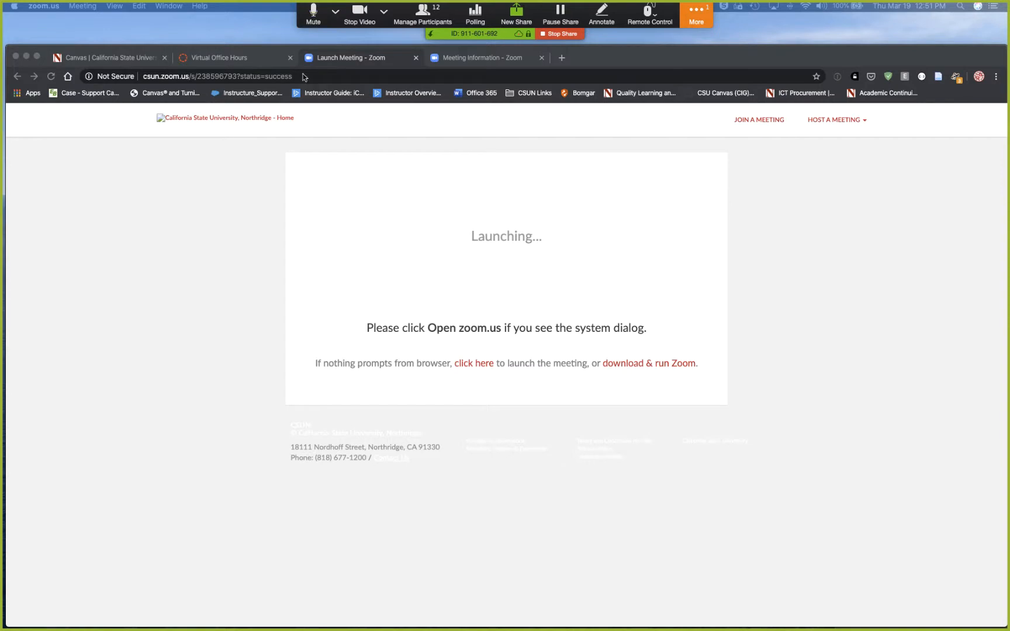
left_click(385, 60)
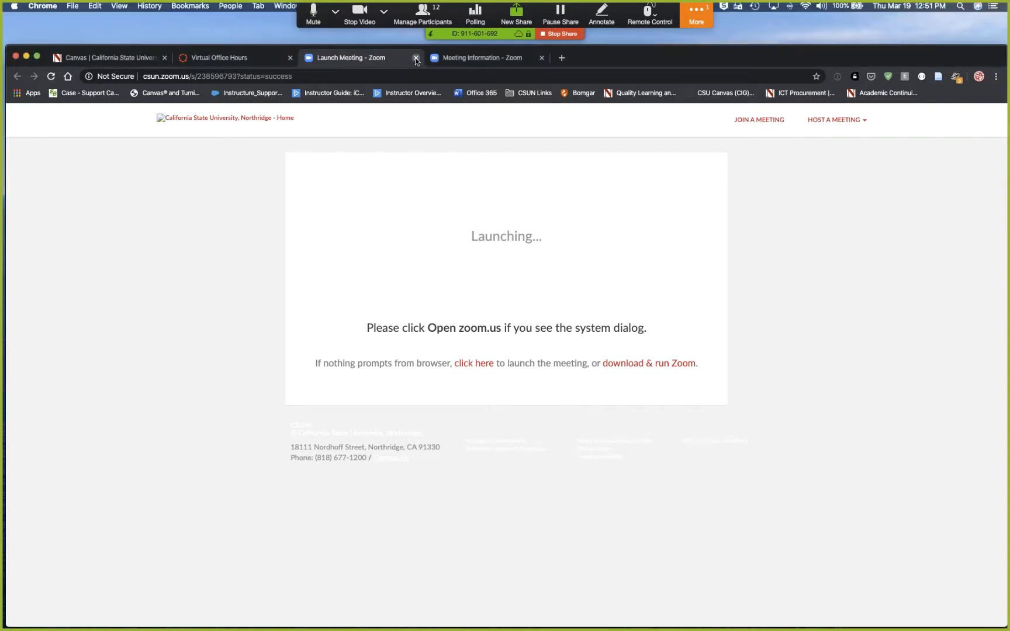
left_click(416, 58)
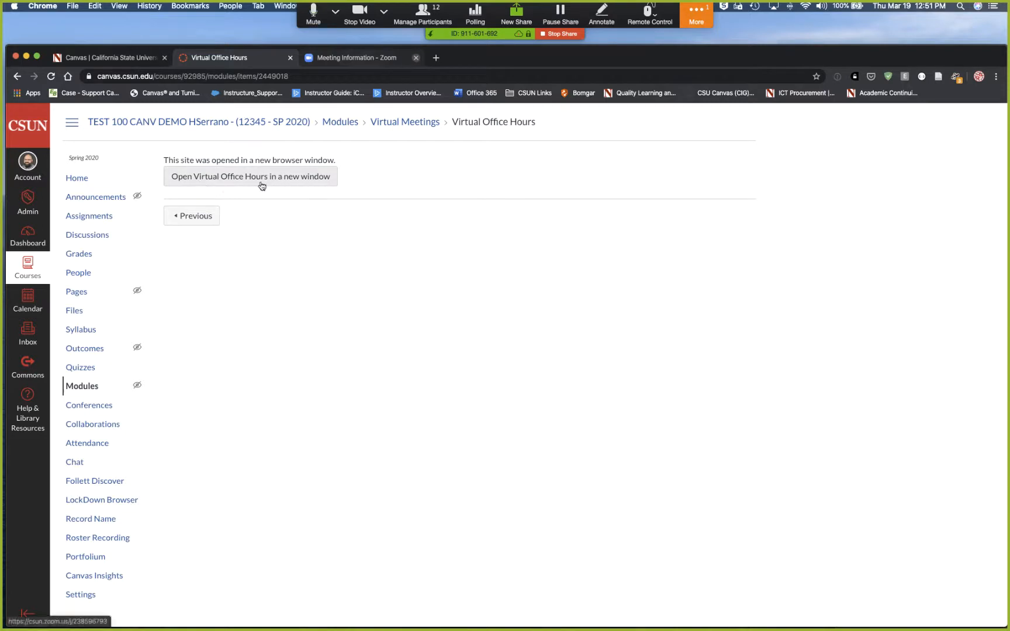
left_click(76, 178)
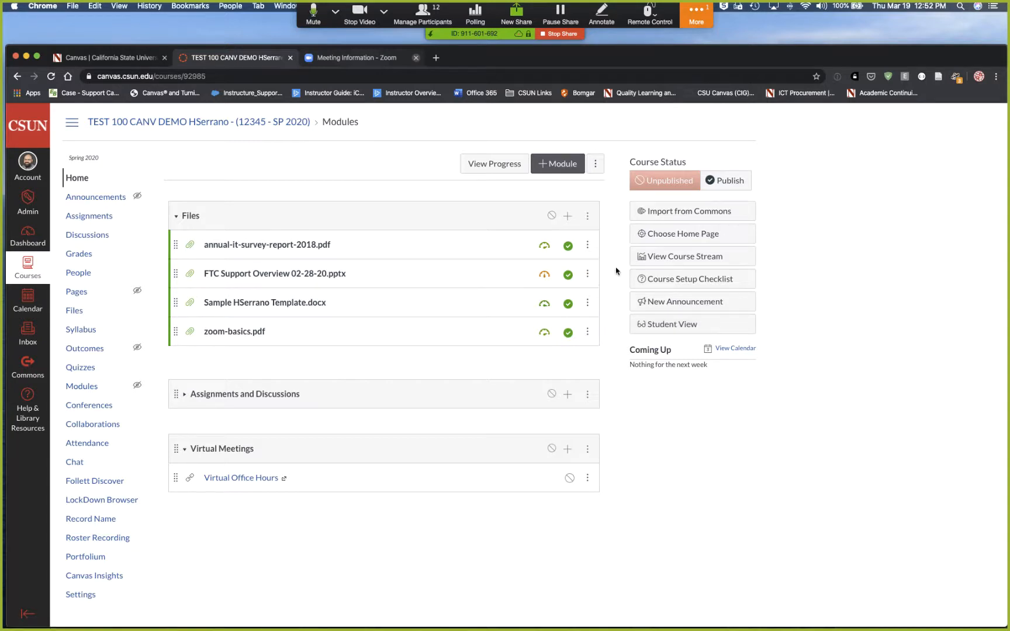
Step: Publish the course and check its home page in Student View
left_click(730, 181)
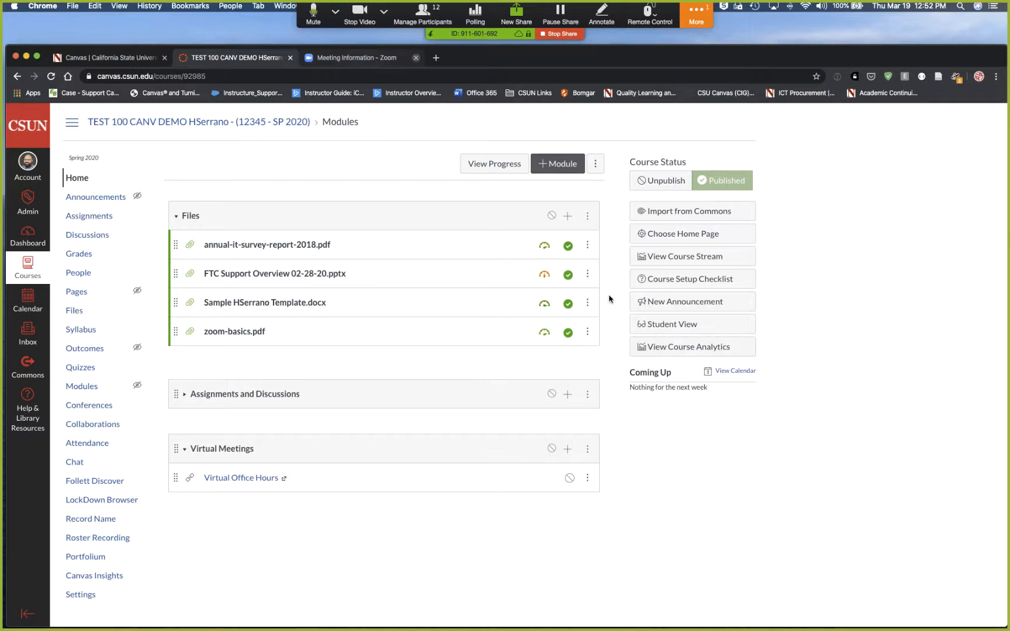
left_click(688, 329)
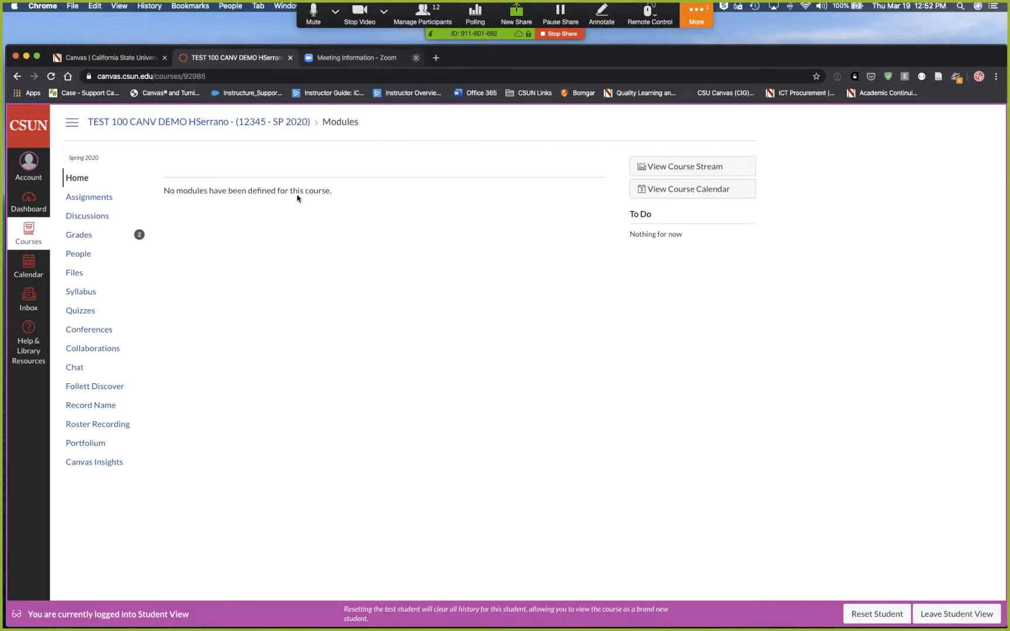
left_click(969, 620)
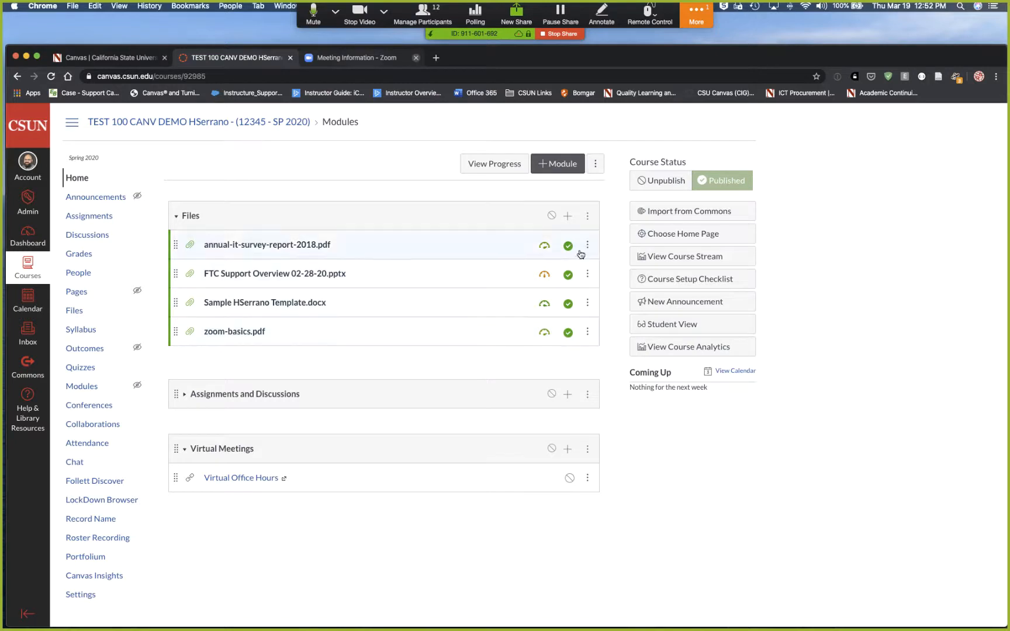
Step: Publish the Files, Assignments and Discussions, and Virtual Meetings modules
left_click(184, 394)
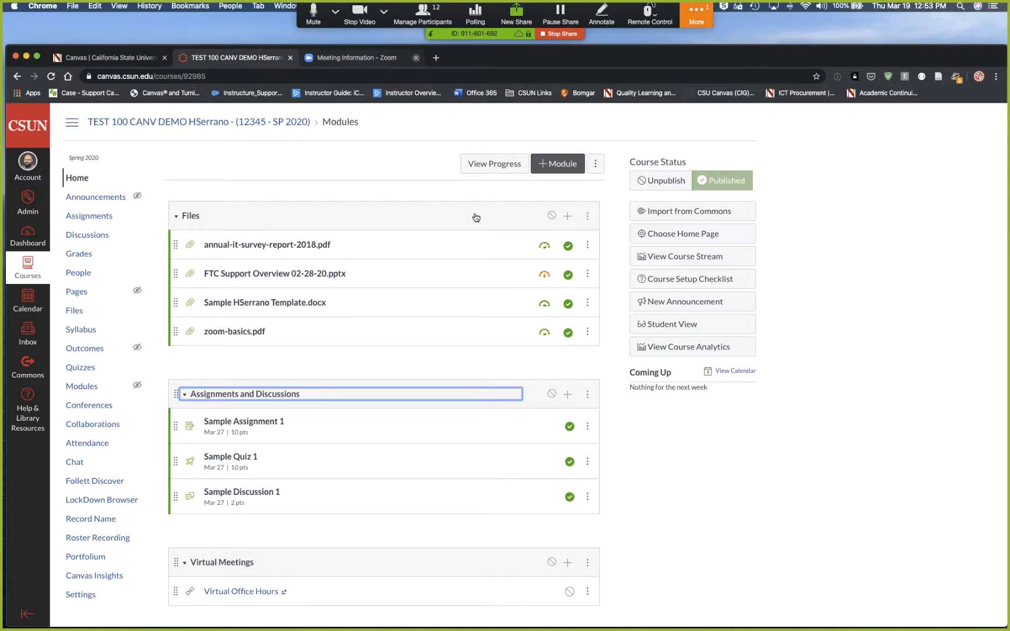
left_click(552, 218)
scroll(549, 222, "down", 2)
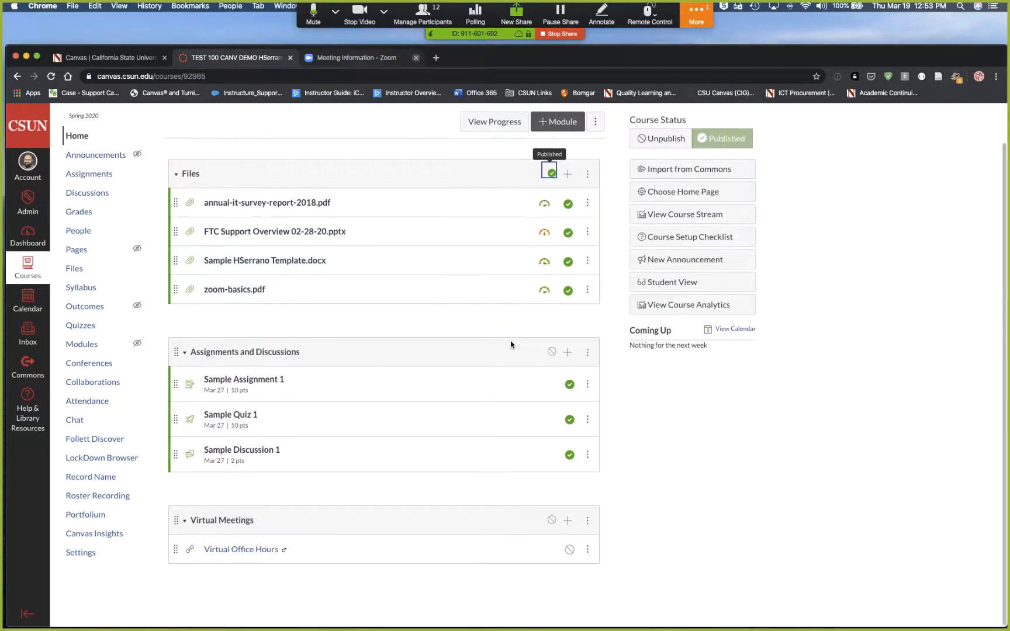
left_click(550, 353)
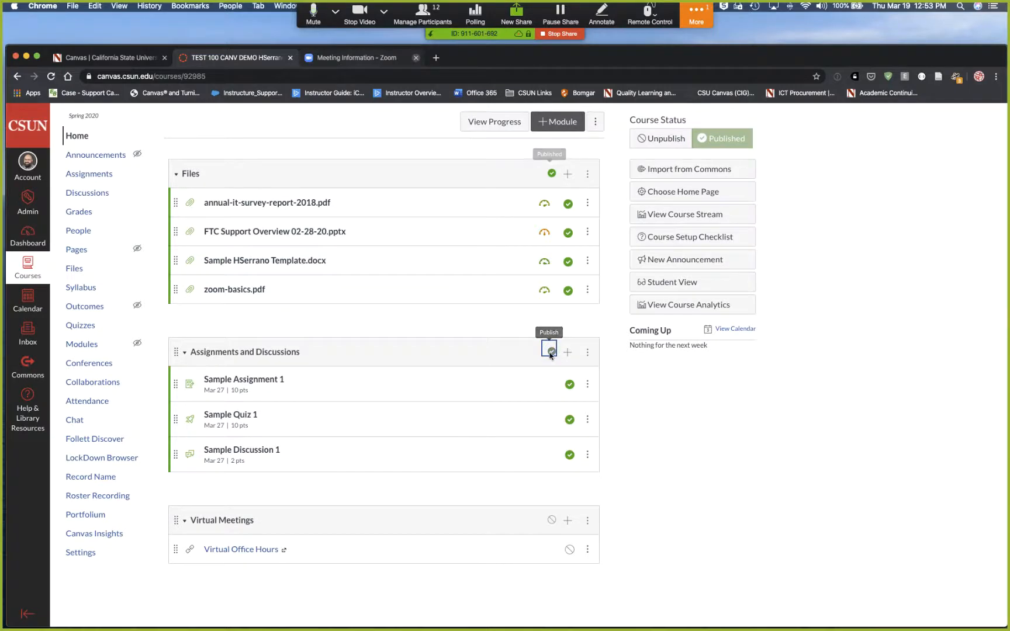
left_click(551, 521)
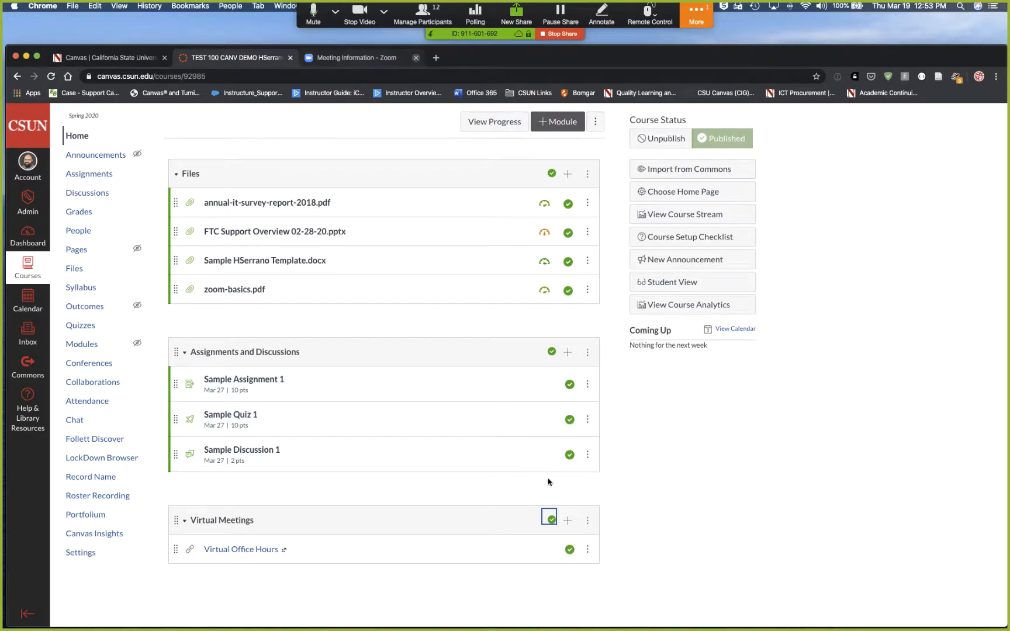
Step: Review the three published modules and their items in Student View, and leave that view
left_click(685, 285)
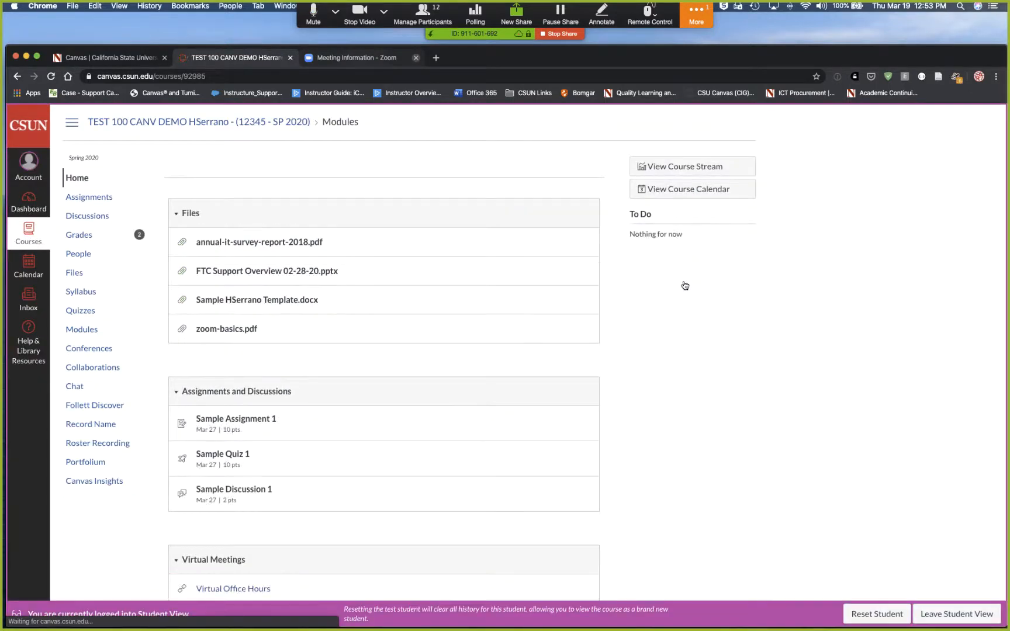
scroll(630, 412, "down", 3)
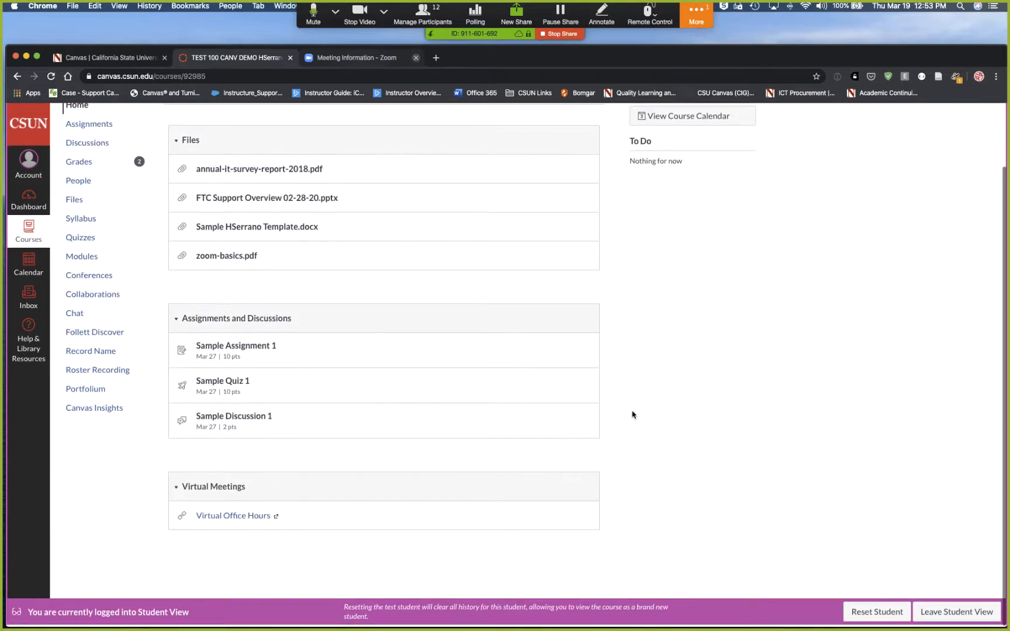
scroll(632, 415, "up", 3)
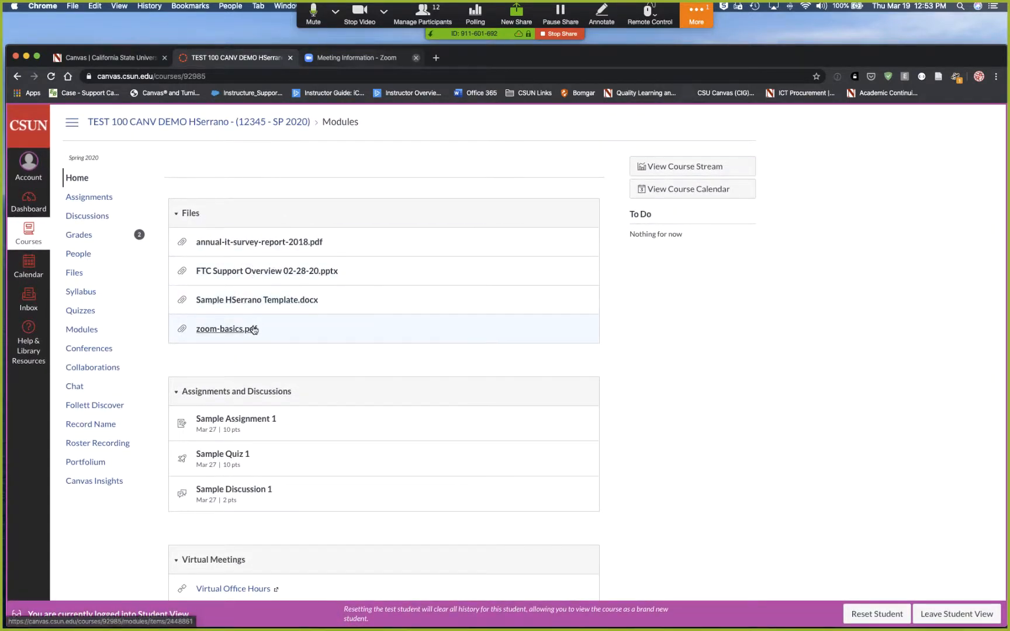
scroll(273, 354, "down", 3)
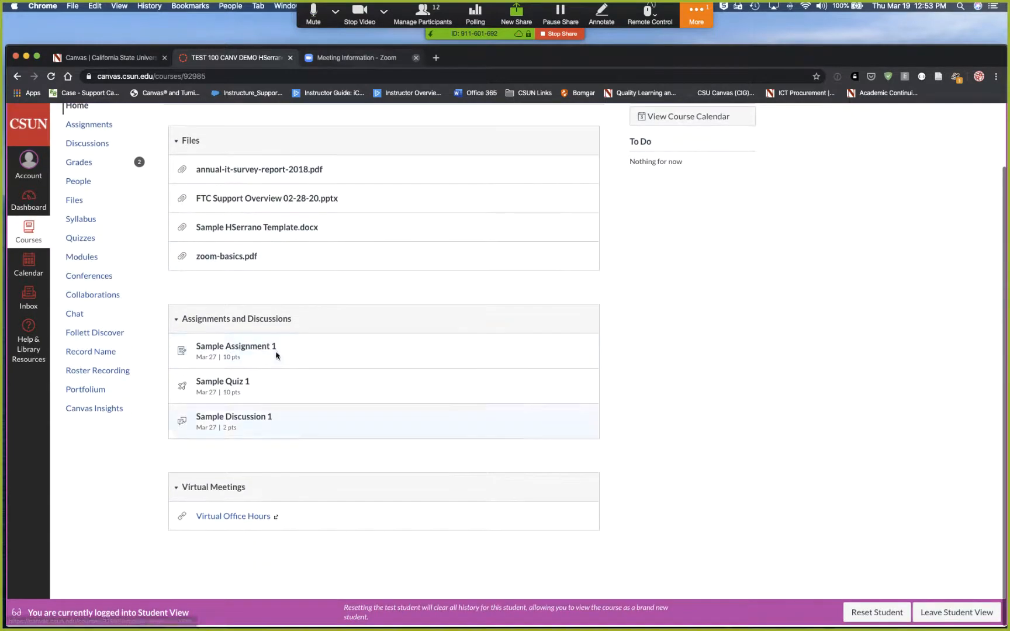
left_click(965, 619)
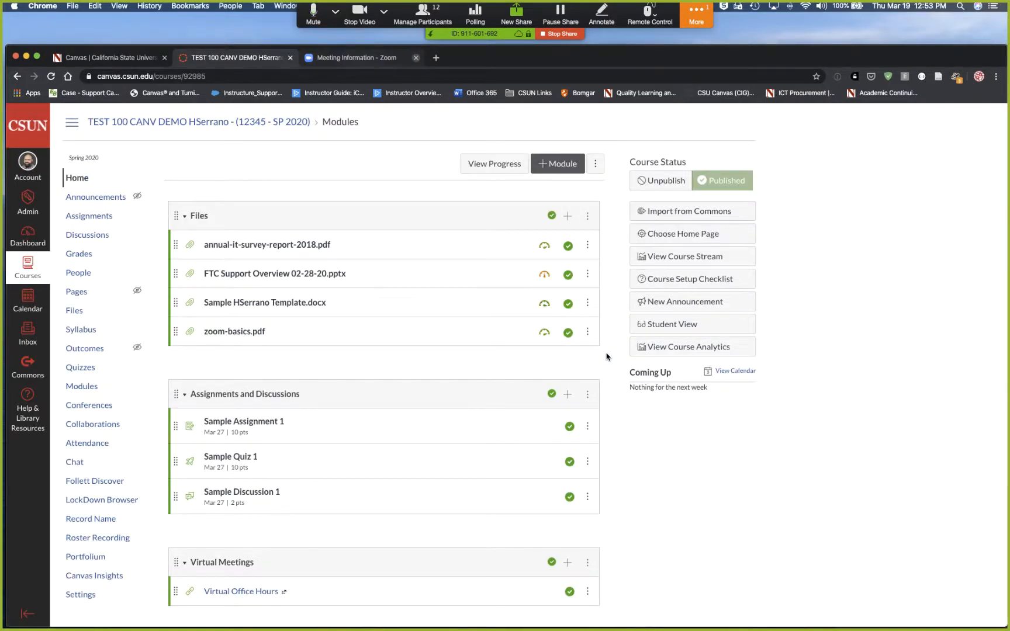
Step: Open the course's Announcements page
scroll(607, 356, "down", 2)
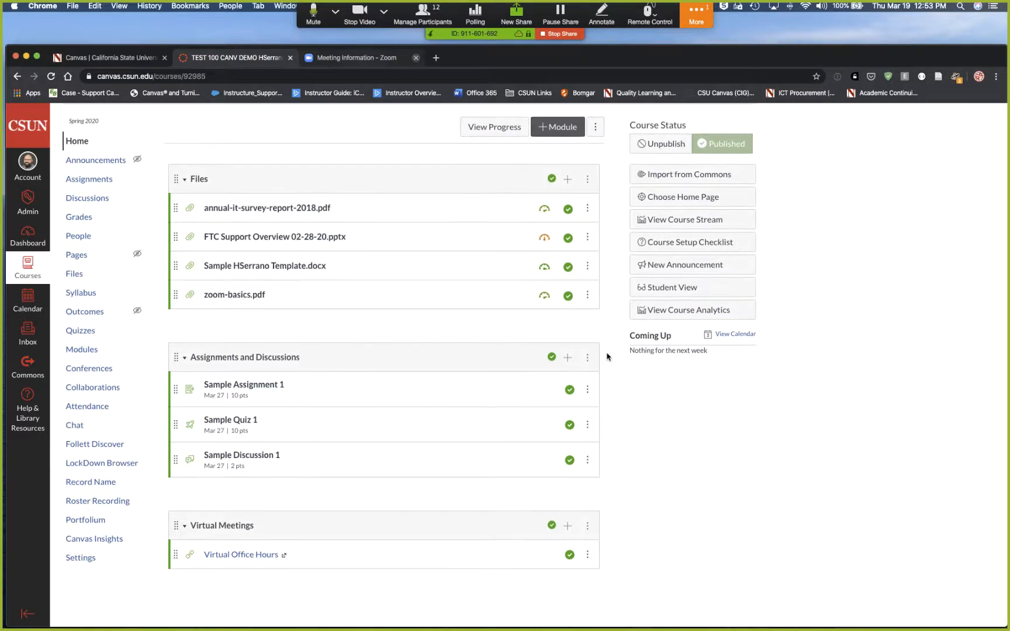
scroll(614, 355, "up", 1)
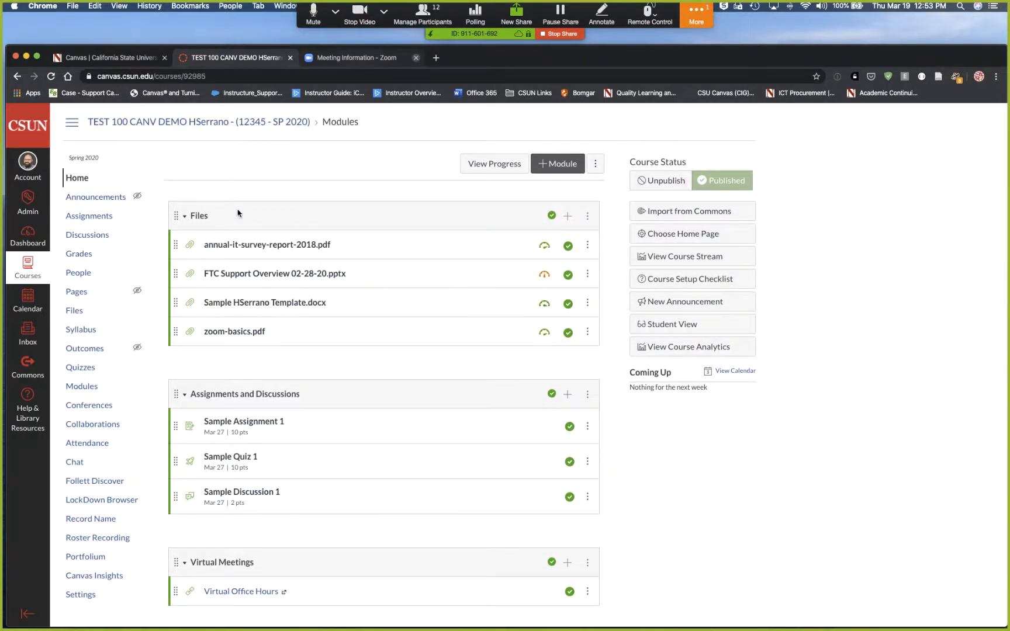
left_click(98, 199)
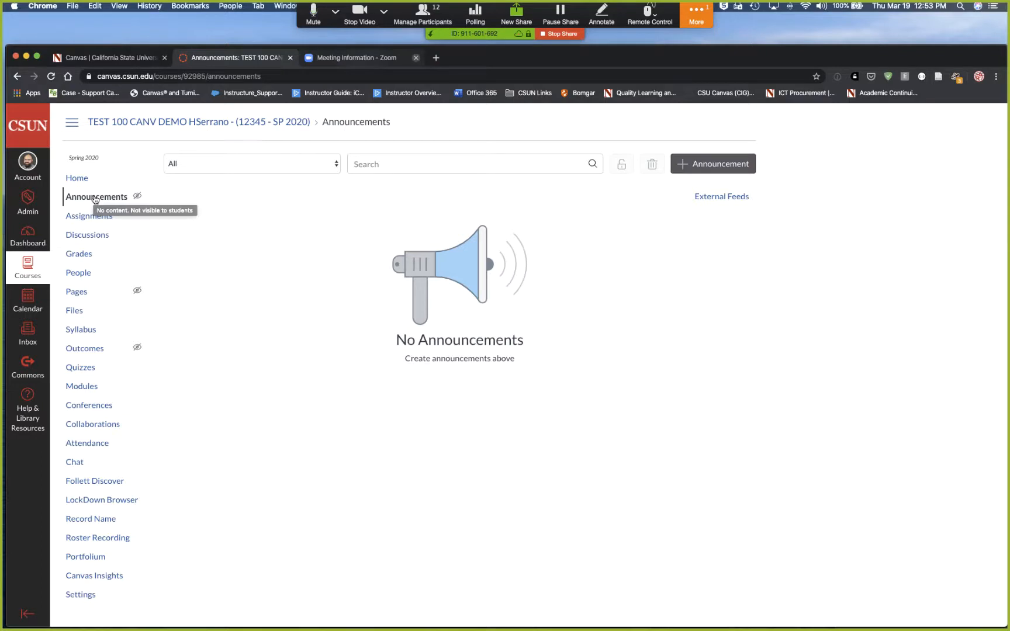
Step: Start a new announcement titled "I am now using Canvas for TEST 100 -SPRING 2020"
left_click(717, 168)
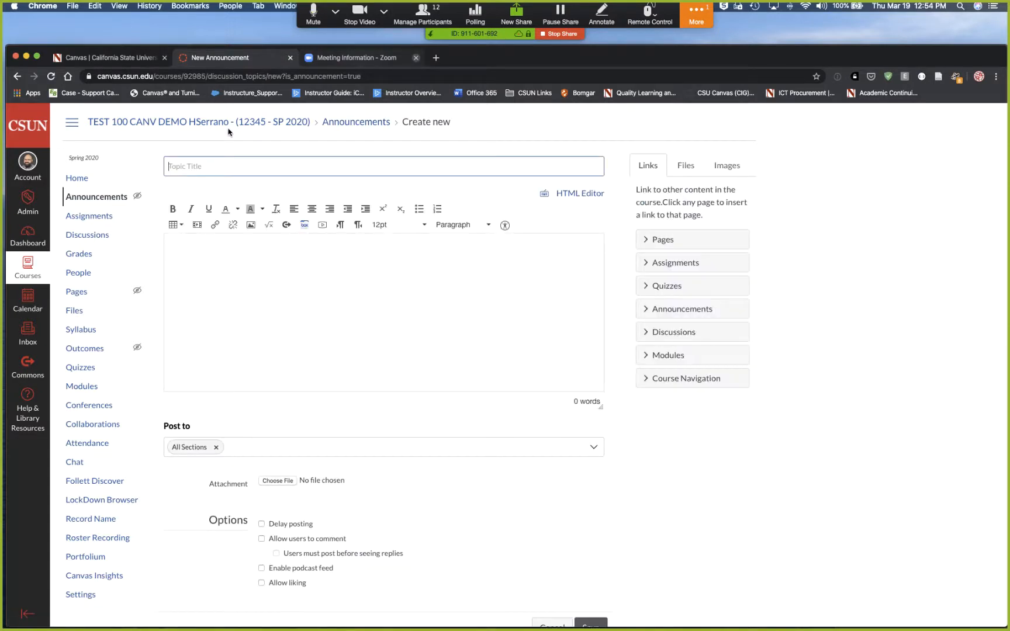
type("I")
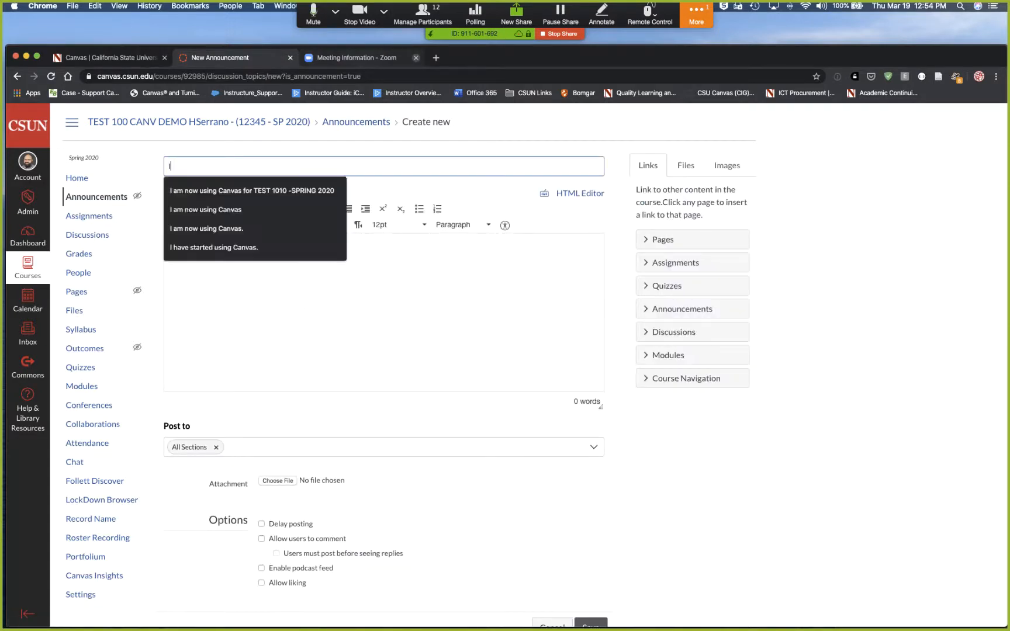
type(" am no")
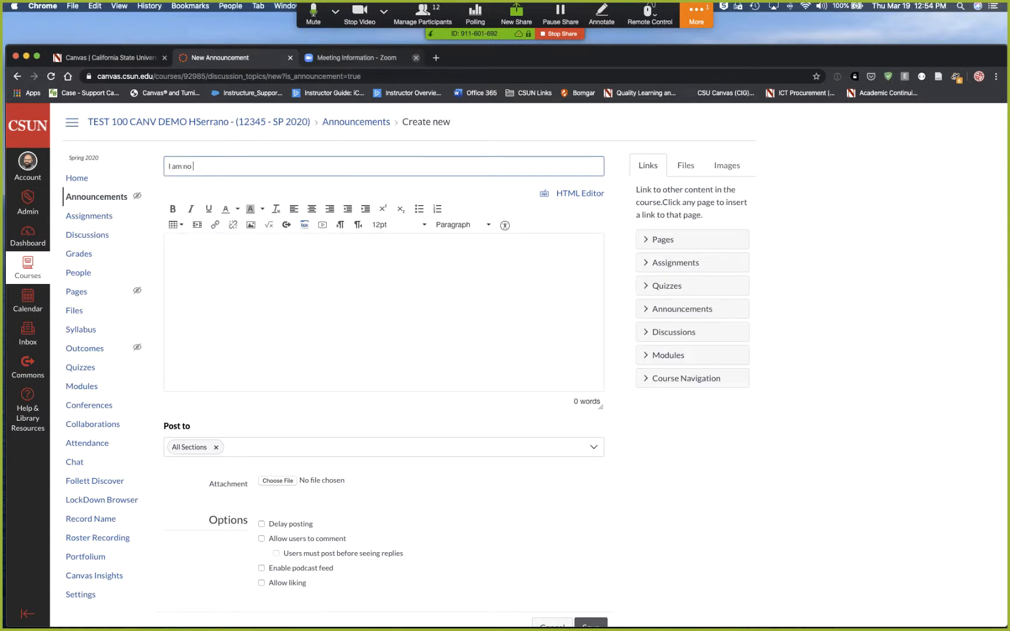
type("w using")
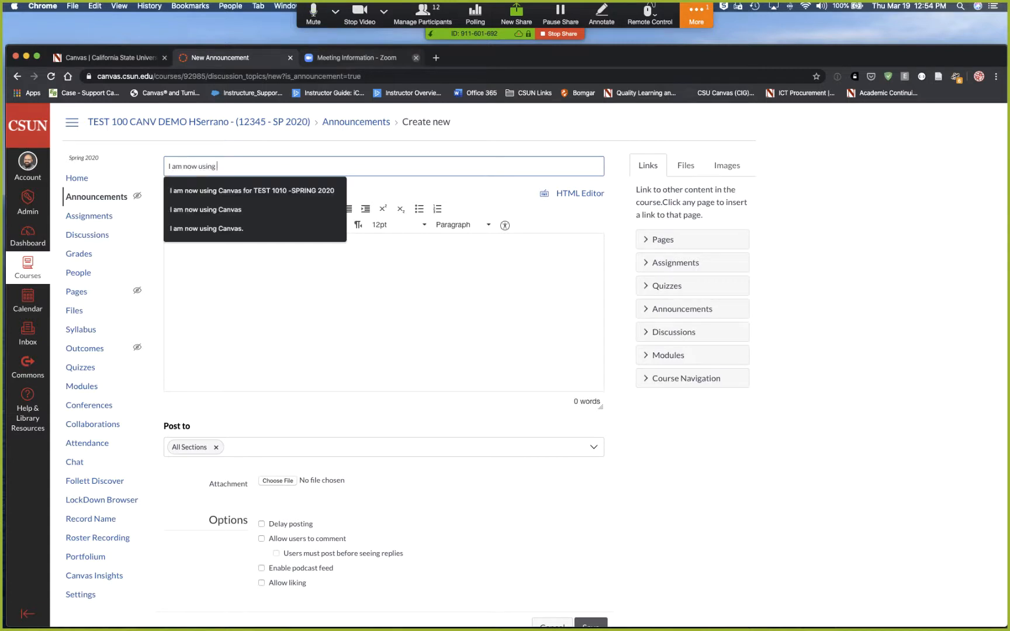
type(" Canavs")
key("BackSpace")
key("BackSpace")
key("BackSpace")
type("vas")
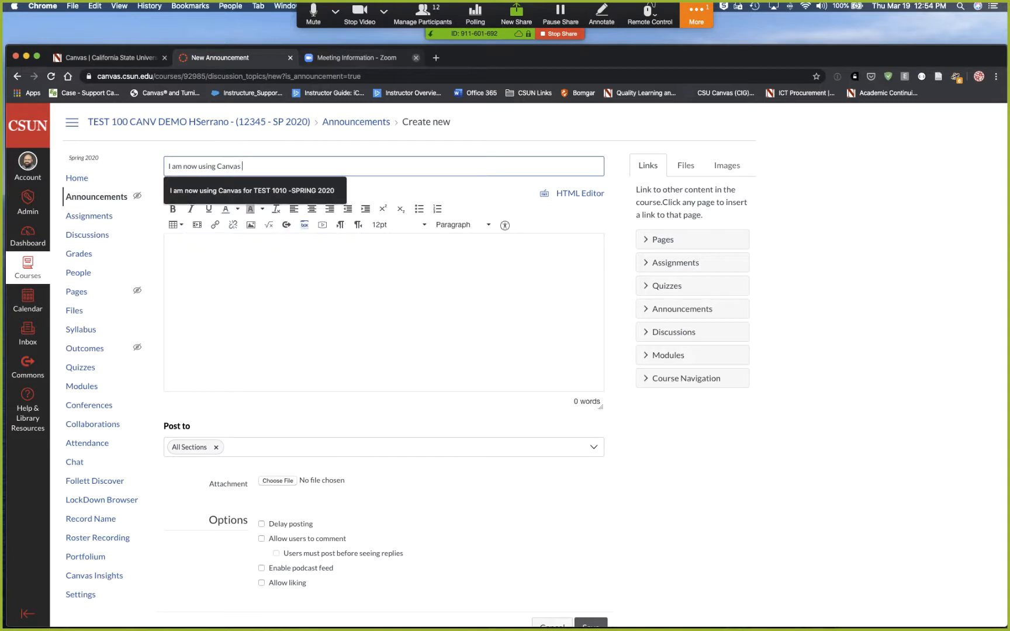
key("Down")
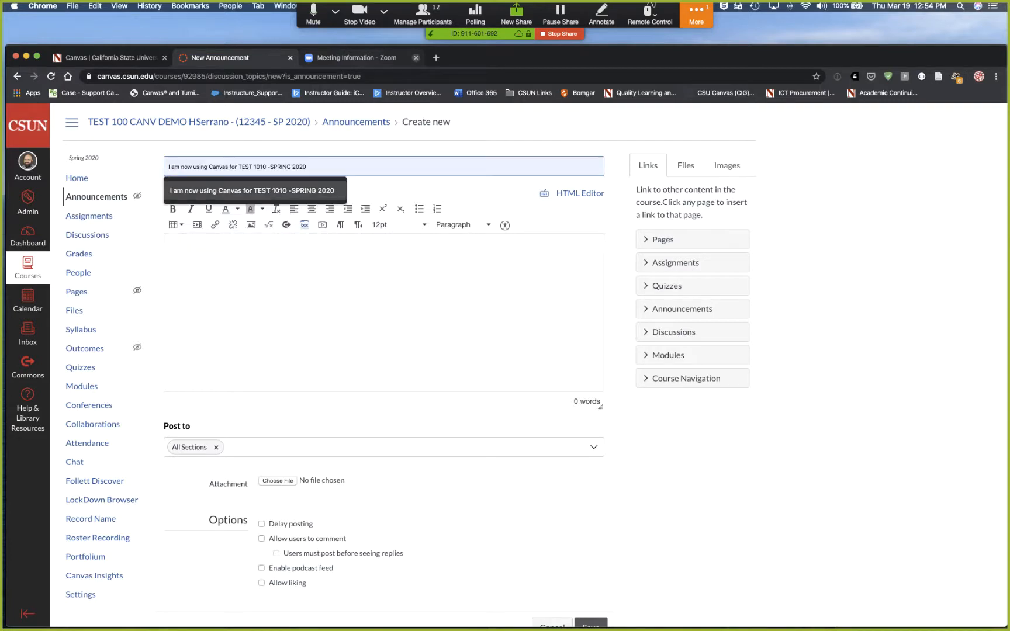
key("Return")
left_click(282, 165)
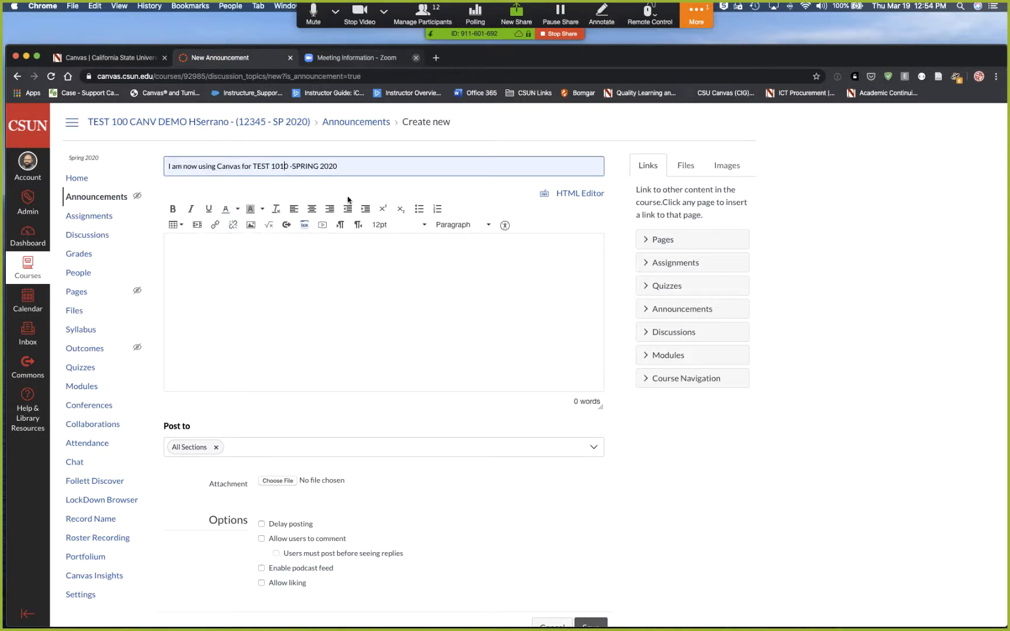
key("Delete")
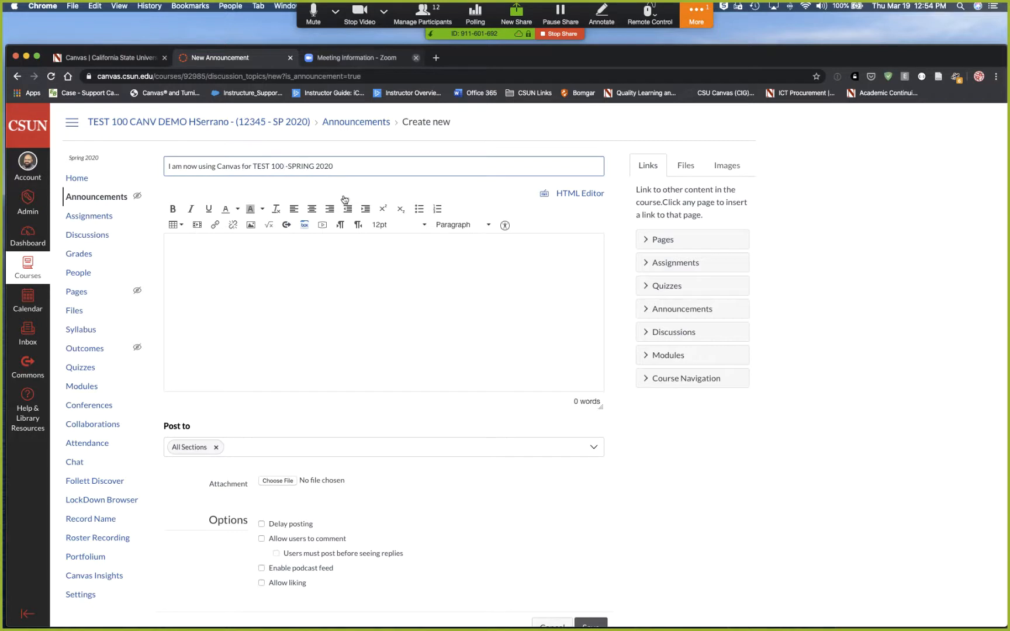
Step: Write the announcement text "Hi everyone I am now using canvas please take a look" and save it for all sections
left_click(318, 279)
type("Hi evetyone")
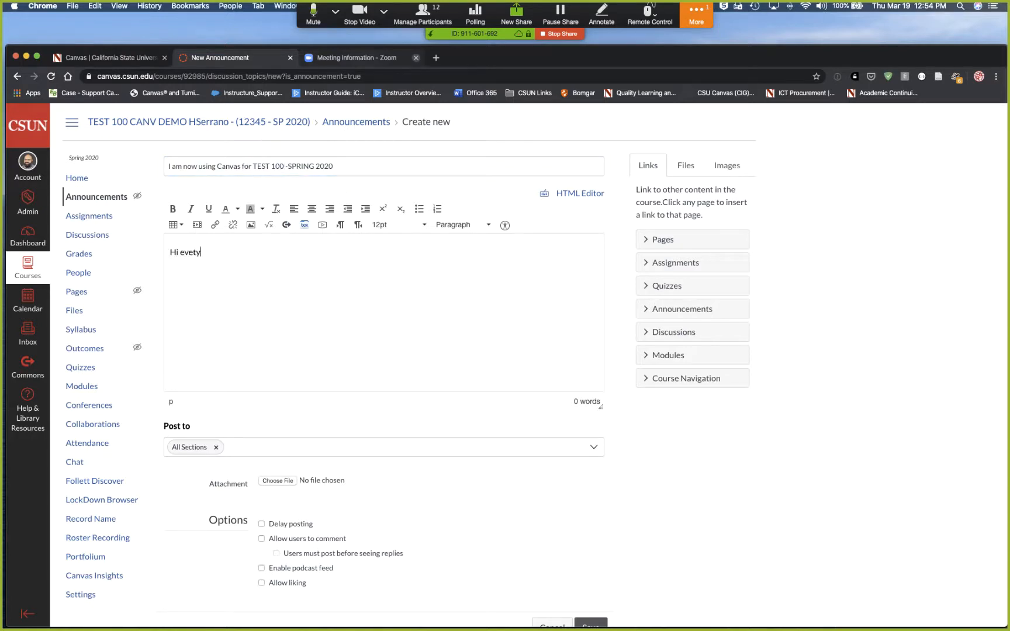
key("BackSpace")
key("BackSpace")
key("BackSpace")
key("BackSpace")
key("BackSpace")
key("BackSpace")
type("ryone I am now using canvas ple")
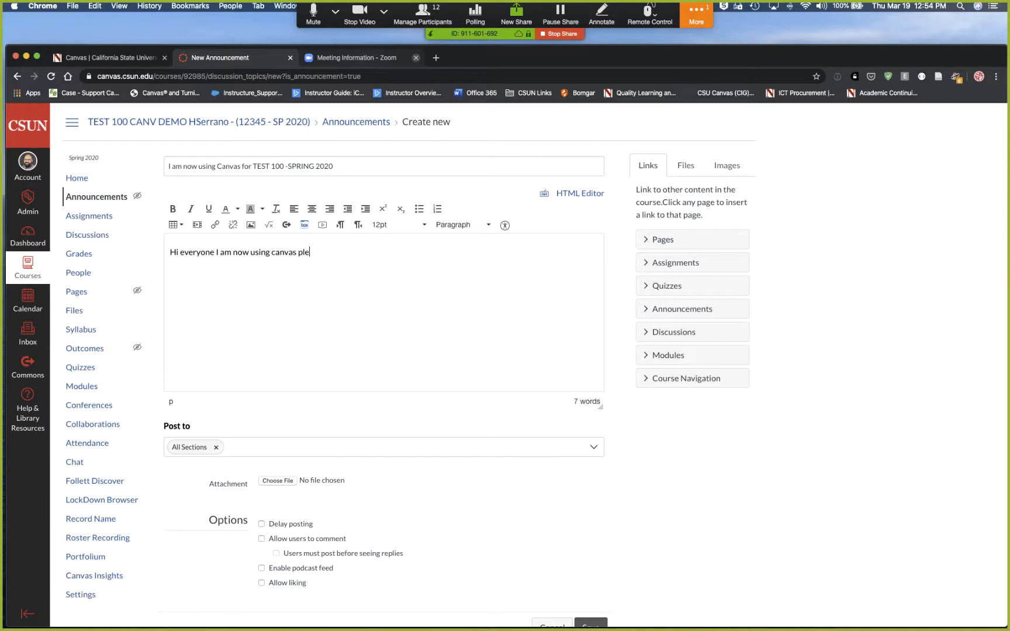
type("ase take a look")
scroll(466, 494, "down", 2)
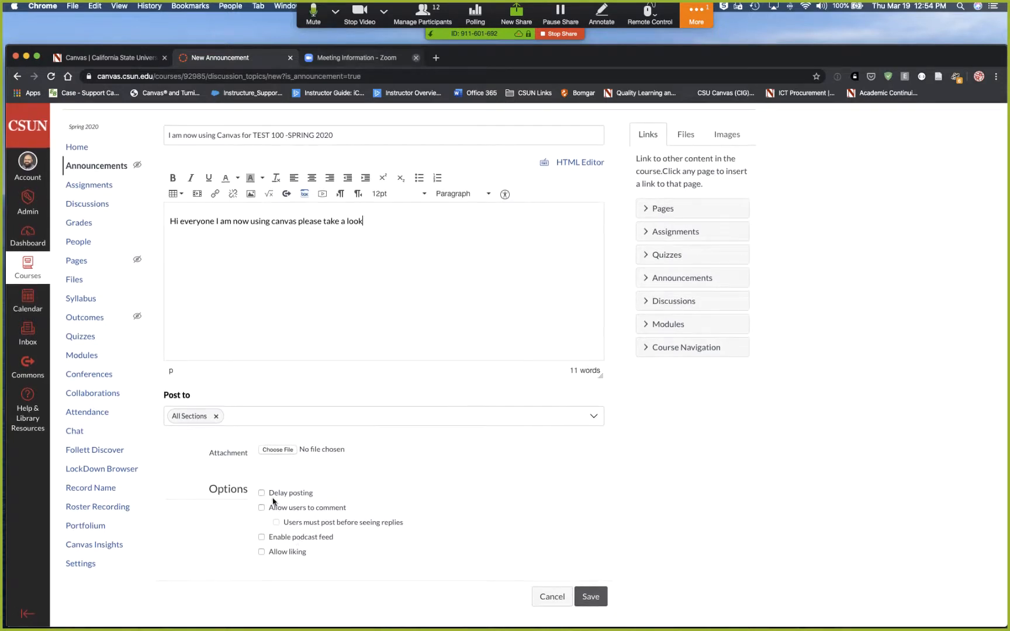
left_click(598, 601)
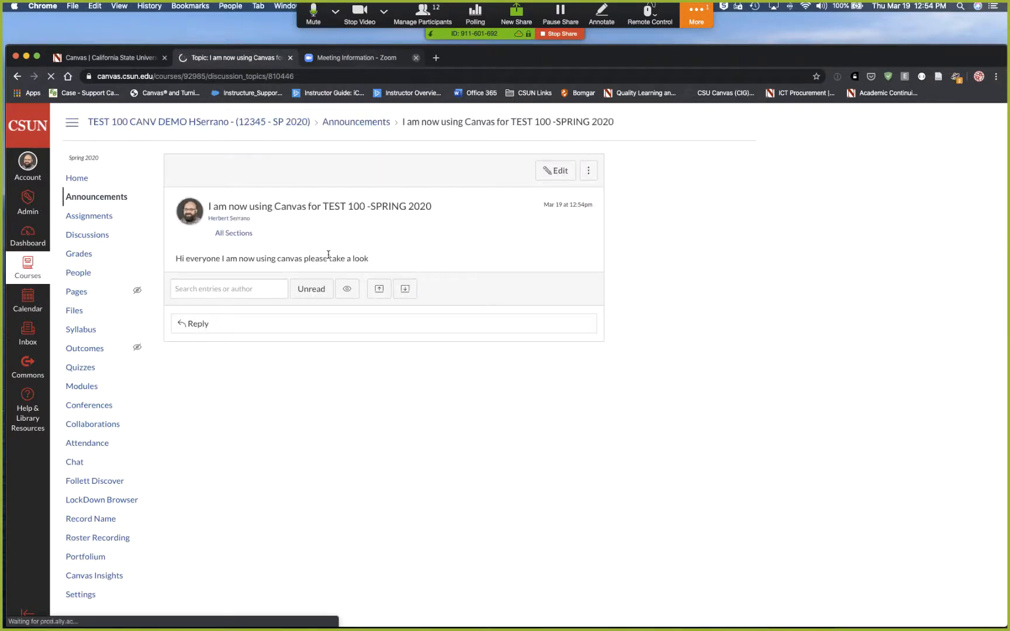
Step: Return to the course's home page
left_click(87, 177)
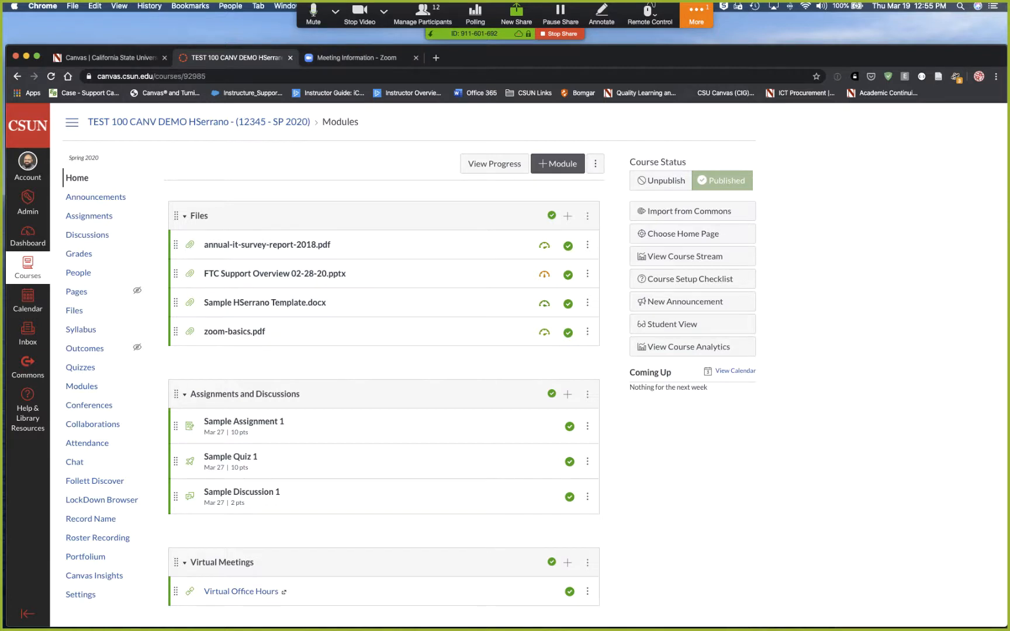
left_click(558, 34)
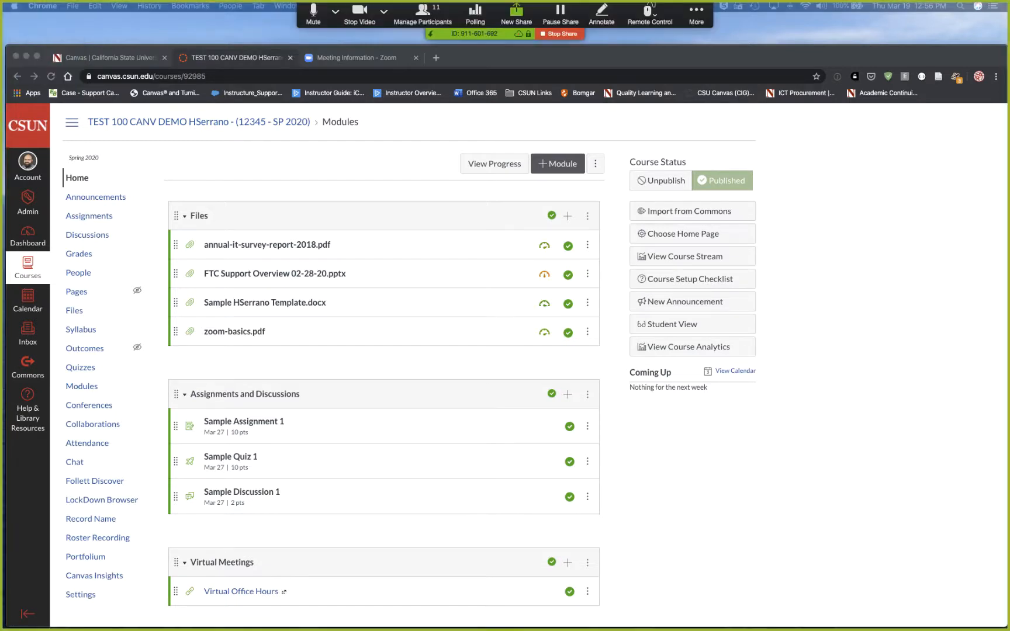
left_click(248, 171)
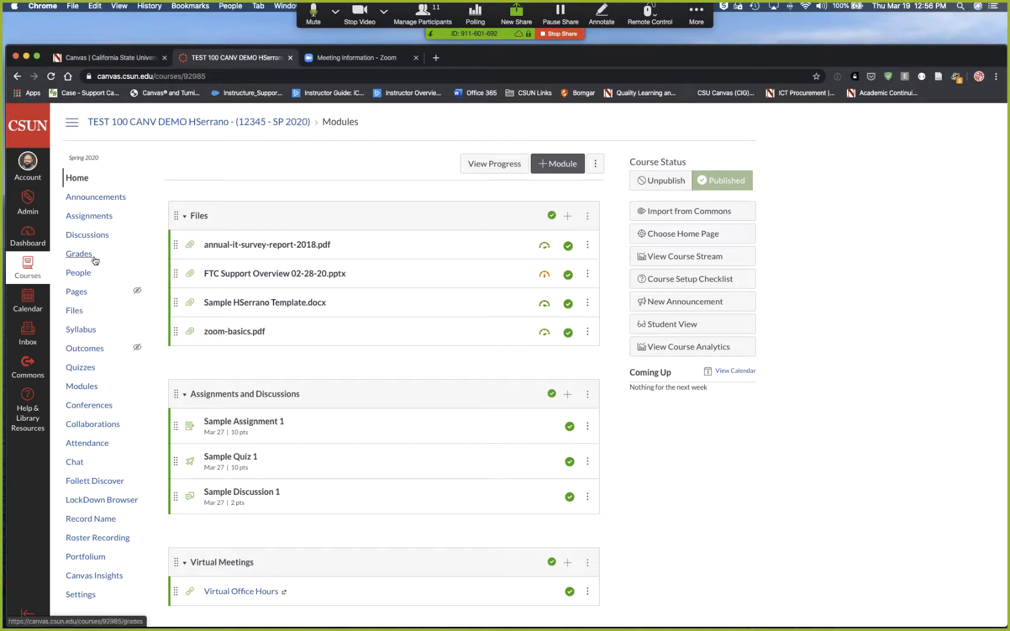
Step: Create a new quiz in the course and open its questions section
left_click(86, 369)
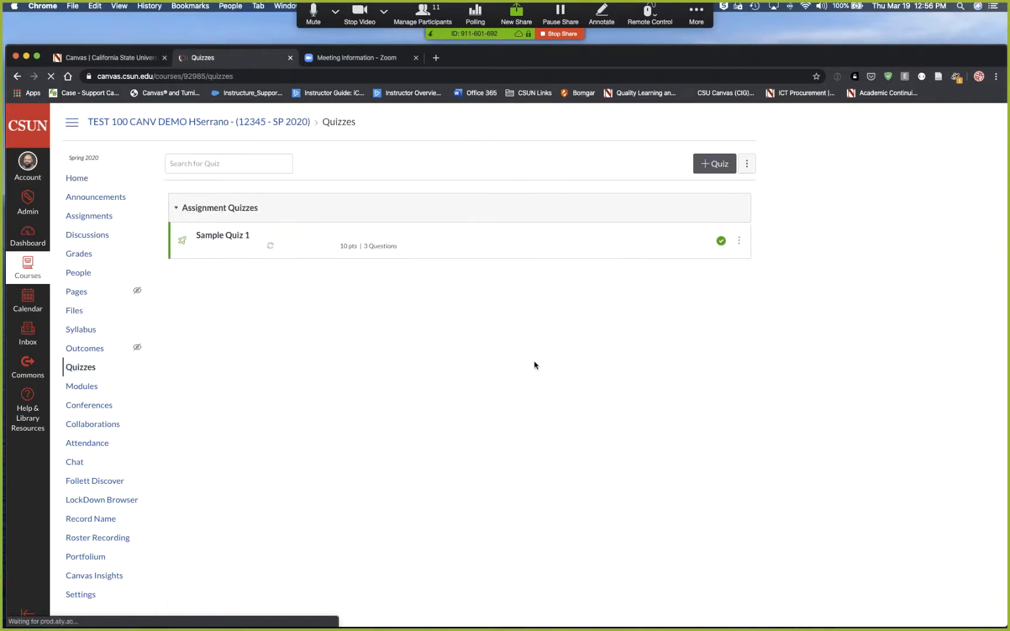
left_click(724, 164)
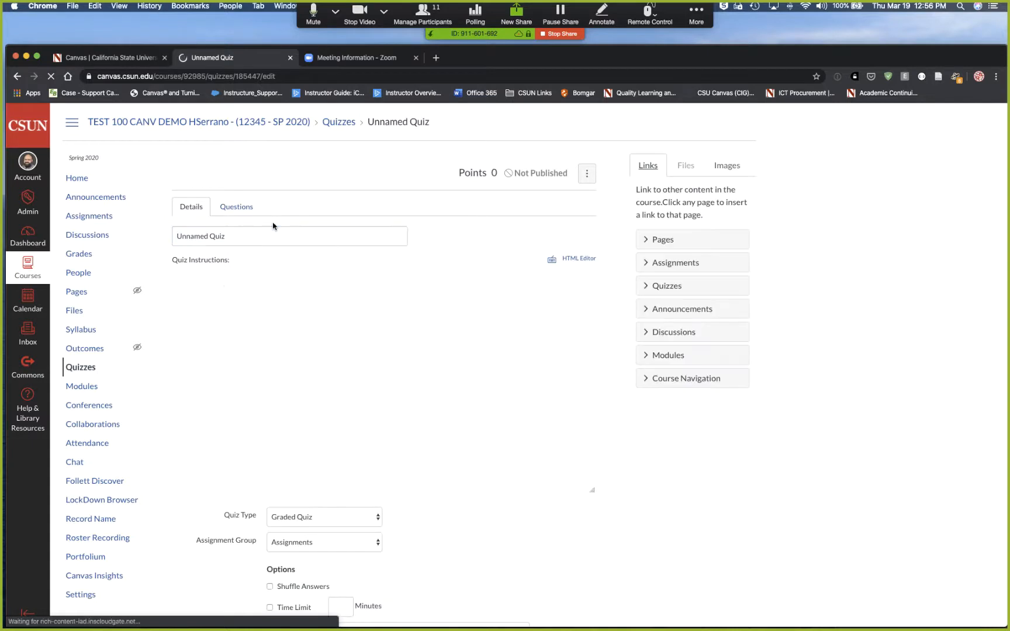
left_click(265, 238)
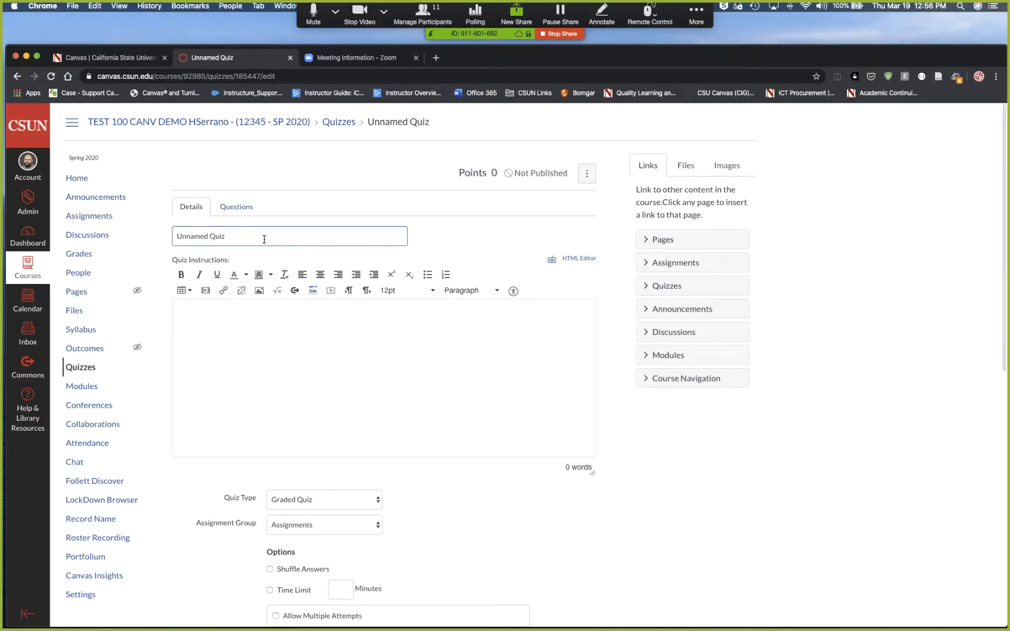
left_click(241, 210)
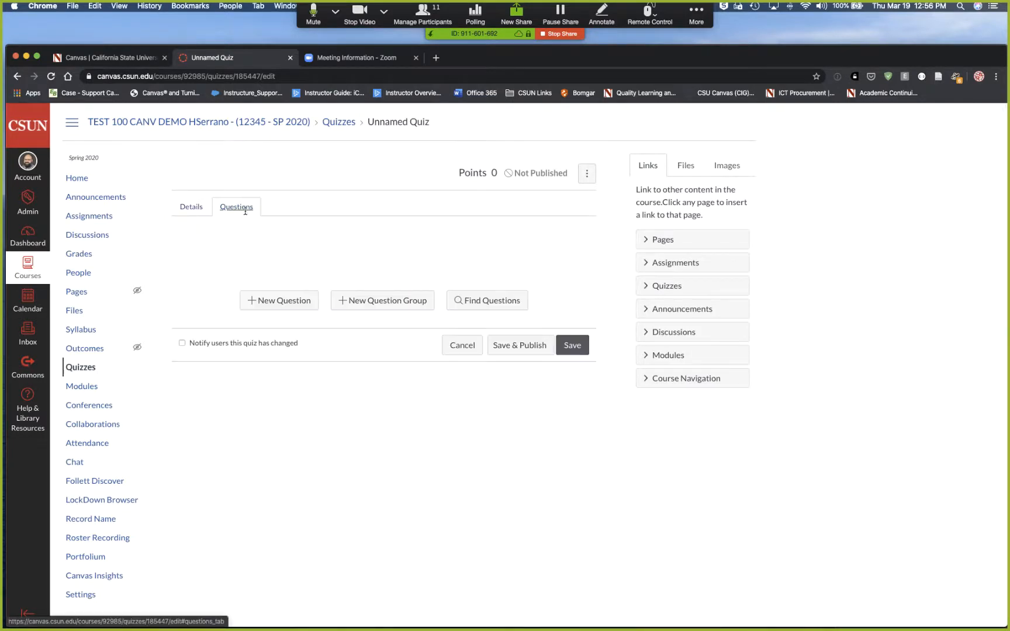
Step: Add a question to the quiz, look over the question types and set it to Fill In the Blank
left_click(281, 301)
left_click(296, 251)
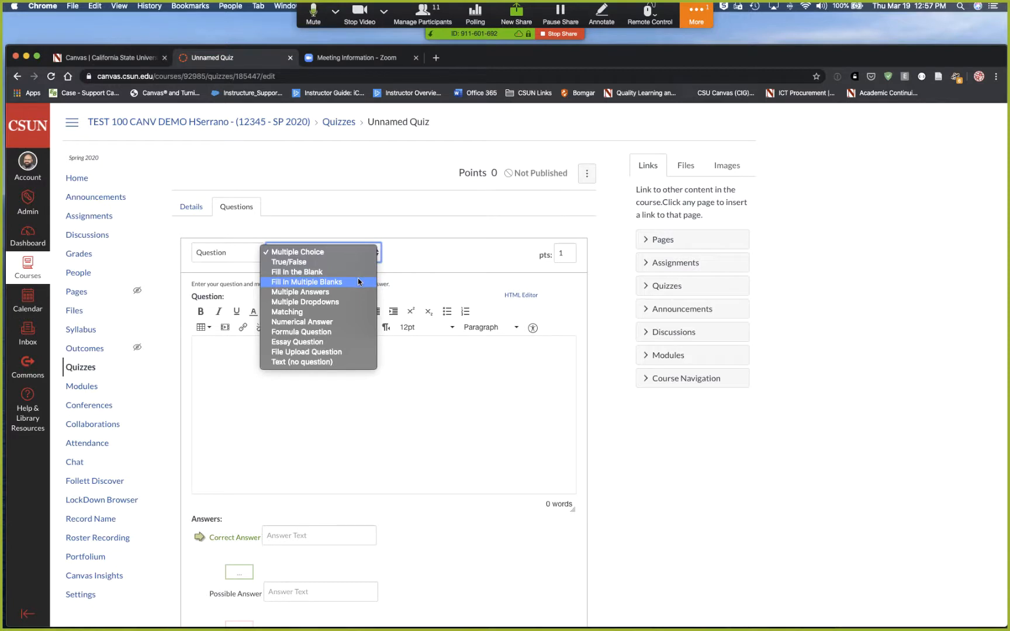
left_click(427, 263)
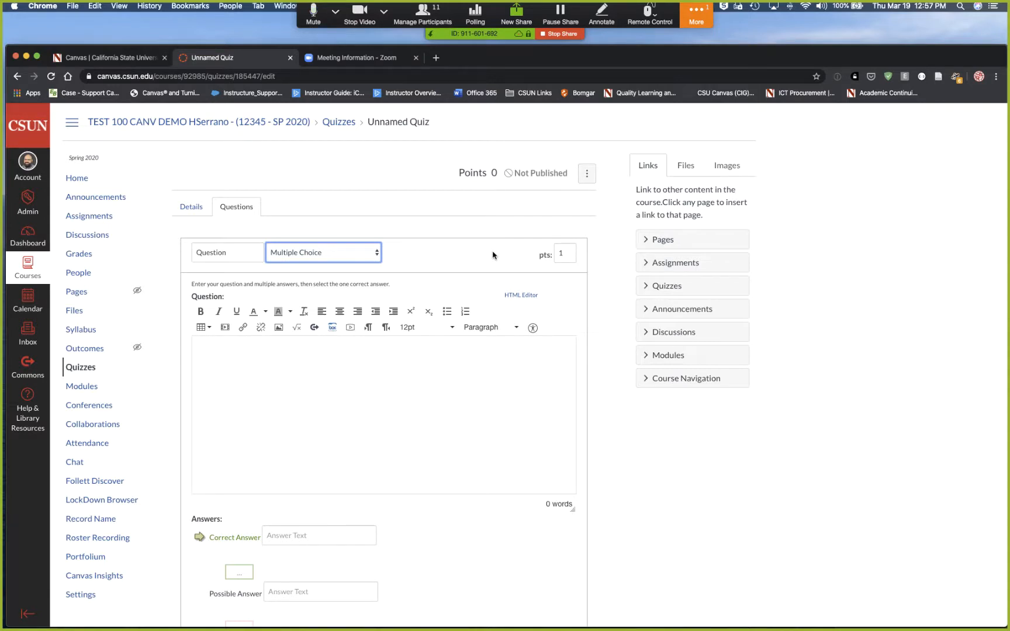
left_click(327, 252)
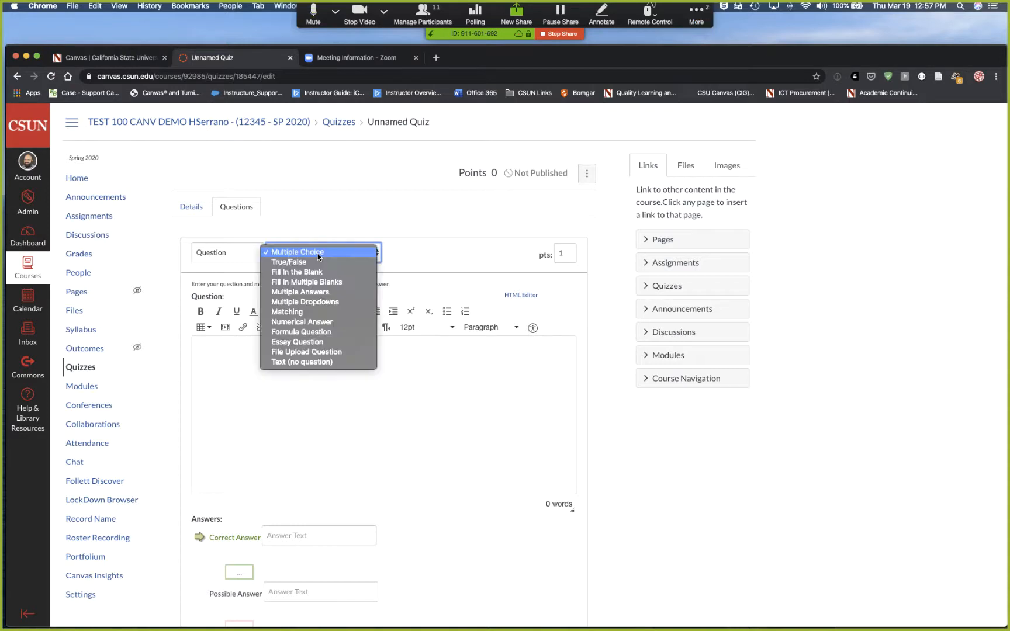
left_click(322, 271)
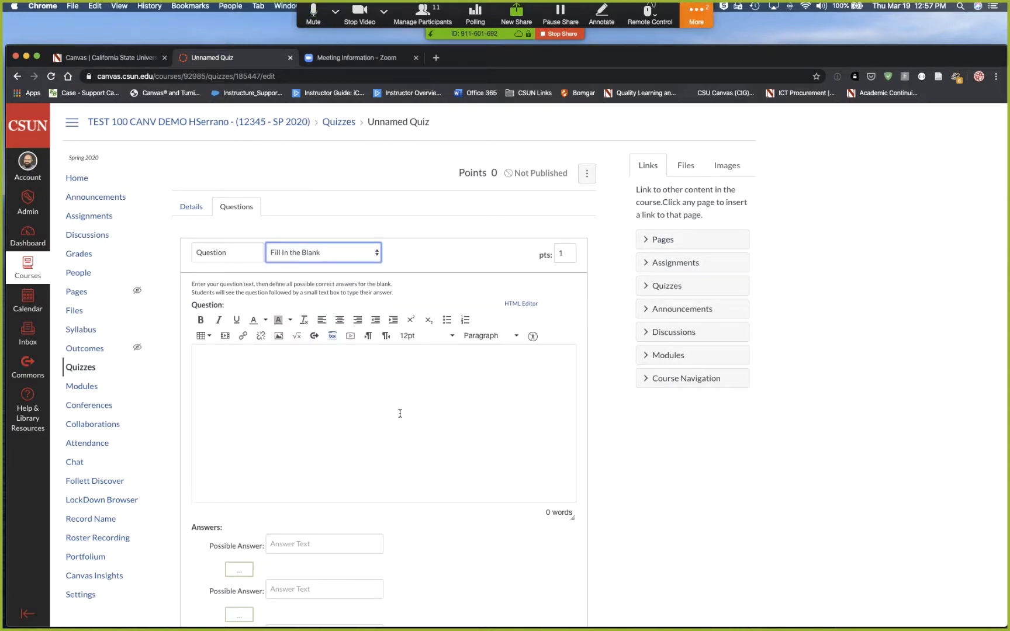
Step: Enter "pirouet" and "pirouette" as the first two possible answers of the fill-in-the-blank question
scroll(401, 413, "down", 3)
scroll(350, 466, "down", 2)
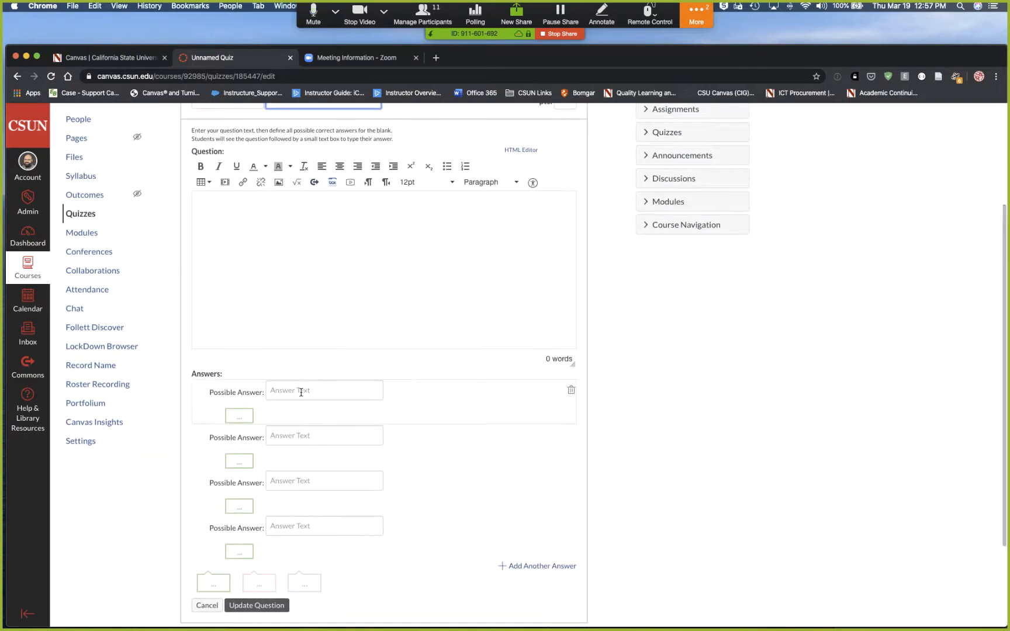
left_click(323, 391)
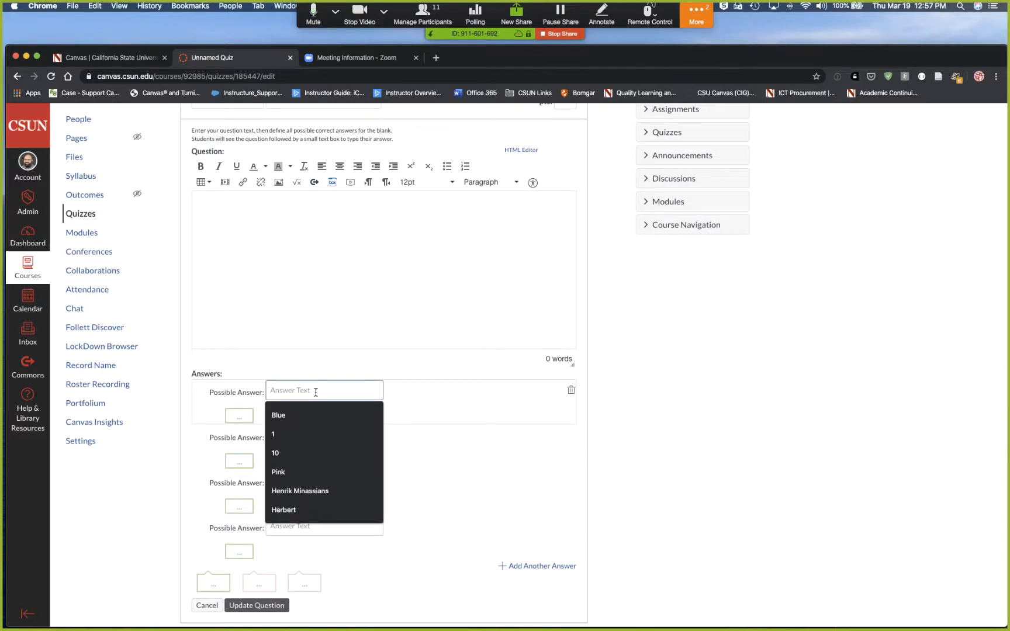
type("p")
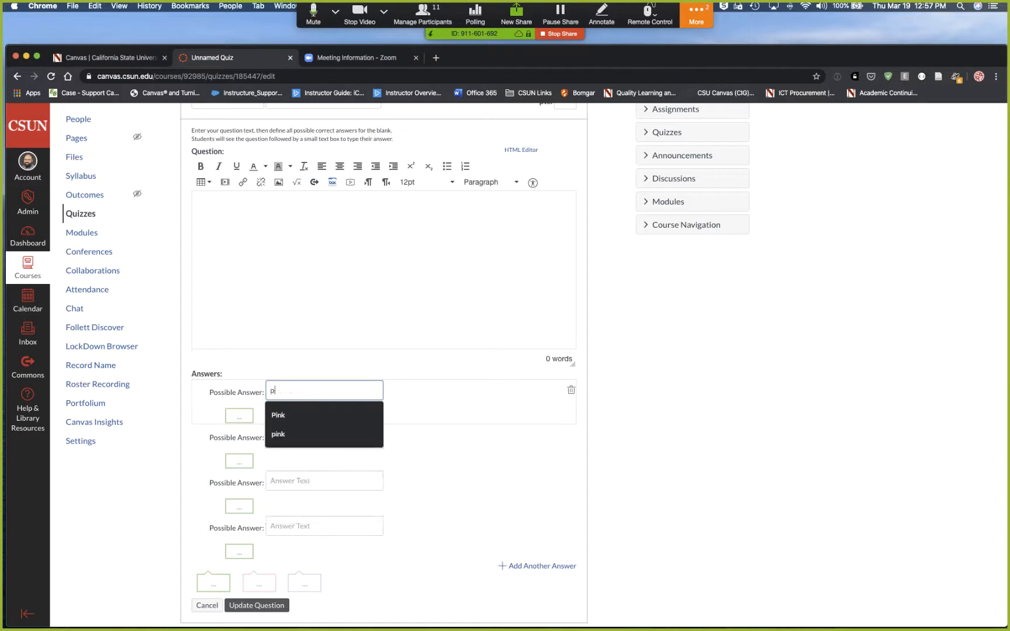
type("iro")
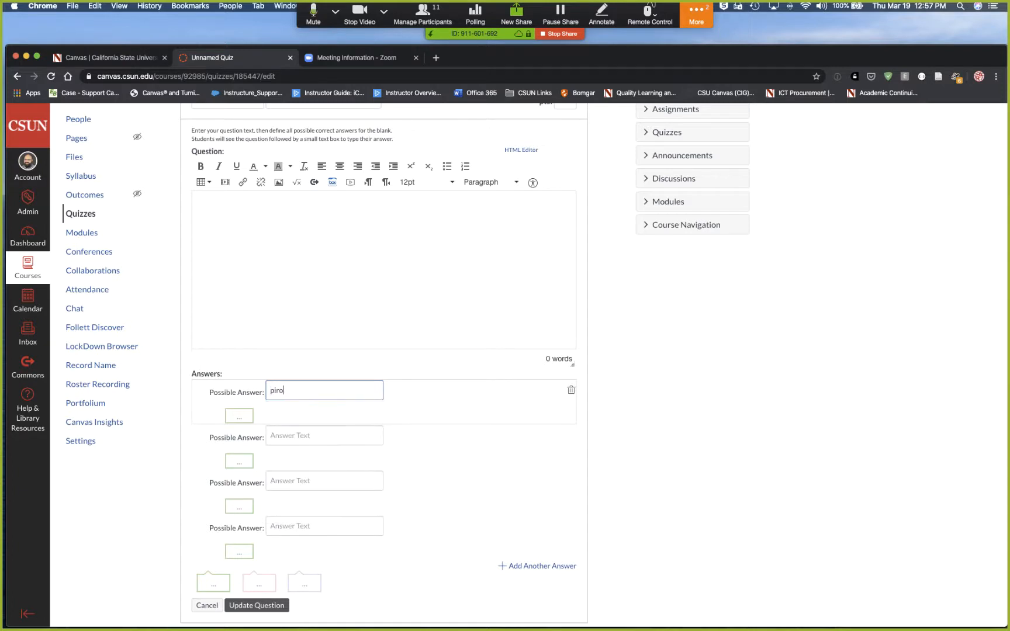
type("uet")
left_click_drag(304, 390, 243, 391)
key("super+c")
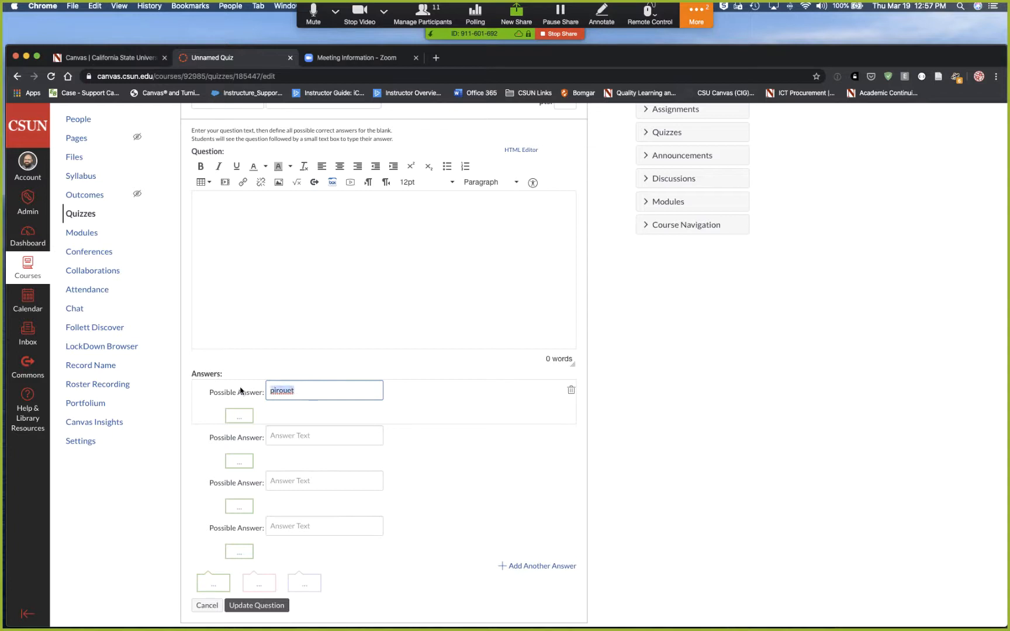
left_click(305, 442)
key("super+v")
type("te")
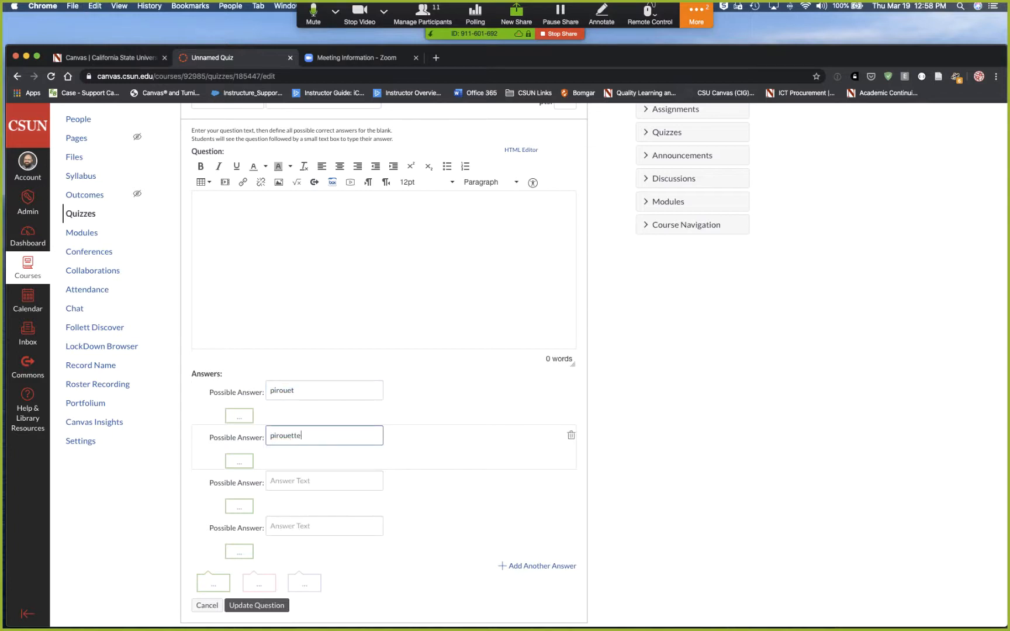
Step: Write the question text "What is a ballet spin called...." and save the question to the quiz
left_click(286, 275)
type("Wha")
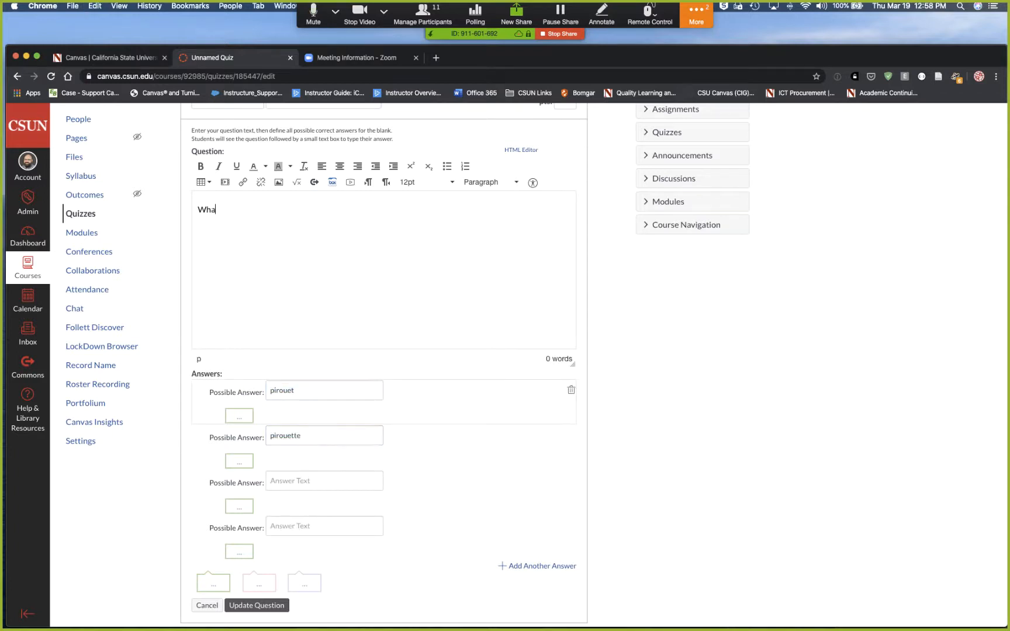
type("t is a ballet spin called....")
scroll(297, 445, "down", 1)
left_click(300, 483)
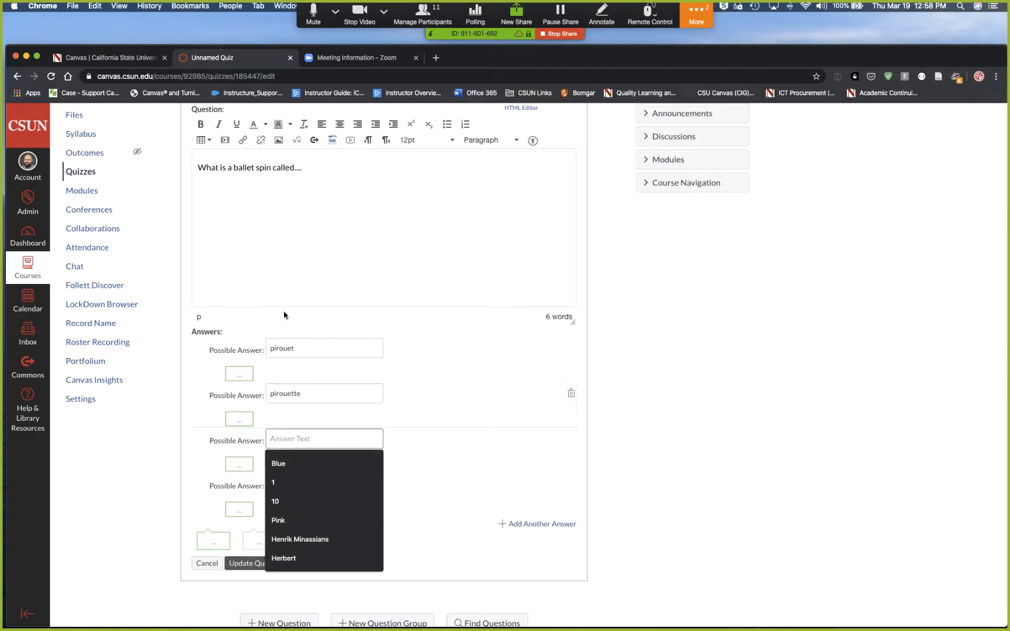
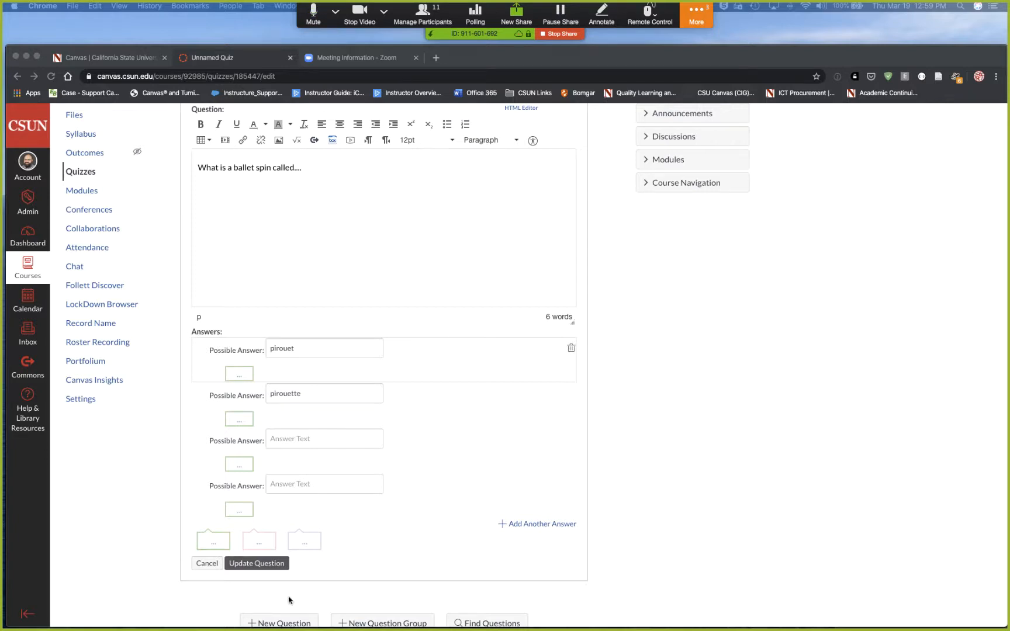
left_click(270, 567)
left_click(270, 565)
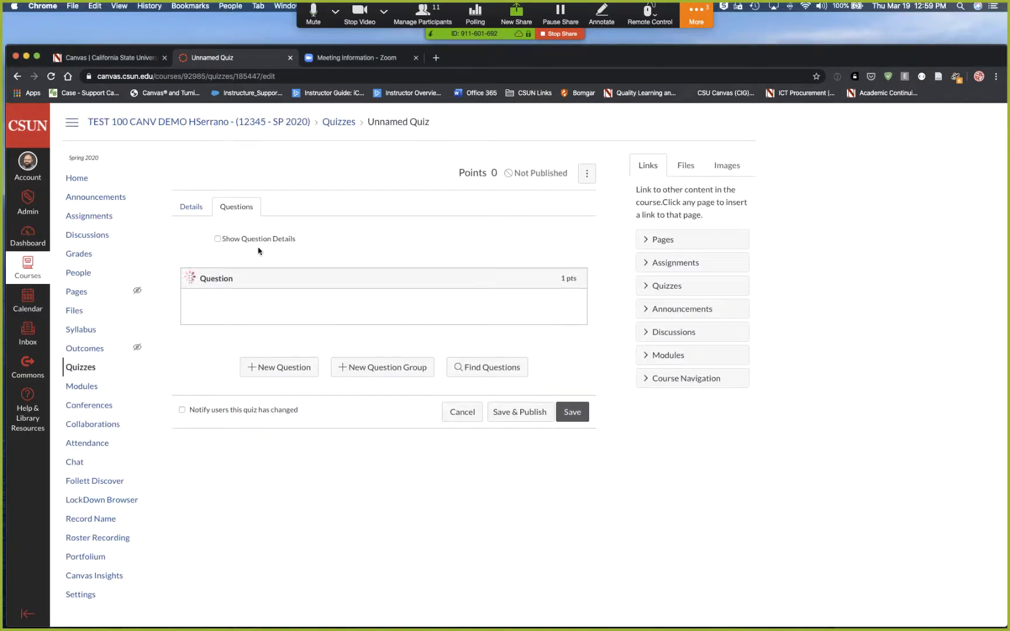
Step: Start another question in the quiz and look over the available question types
left_click(285, 374)
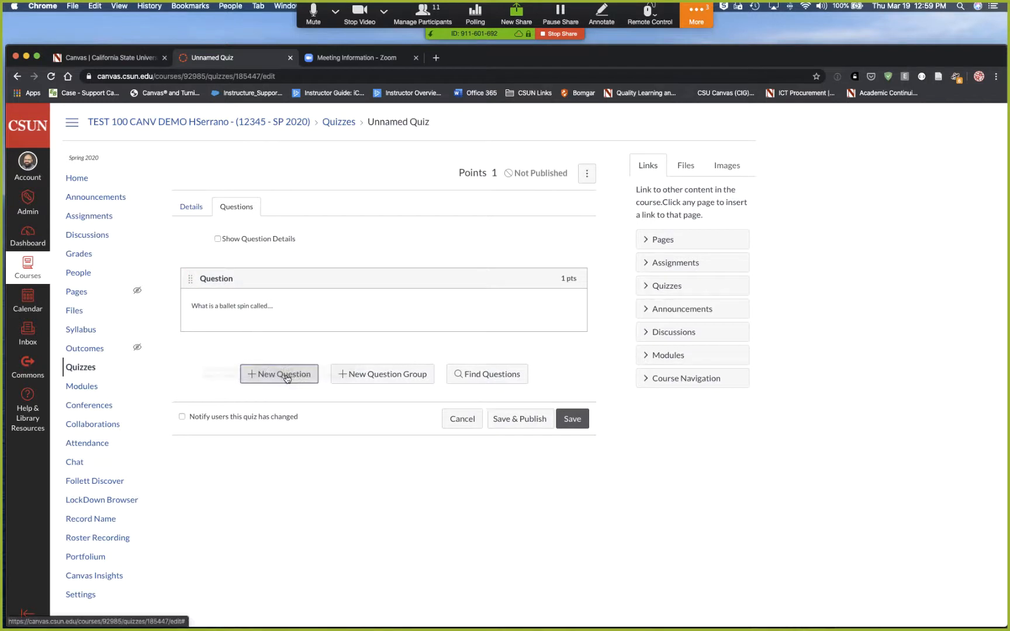
left_click(288, 371)
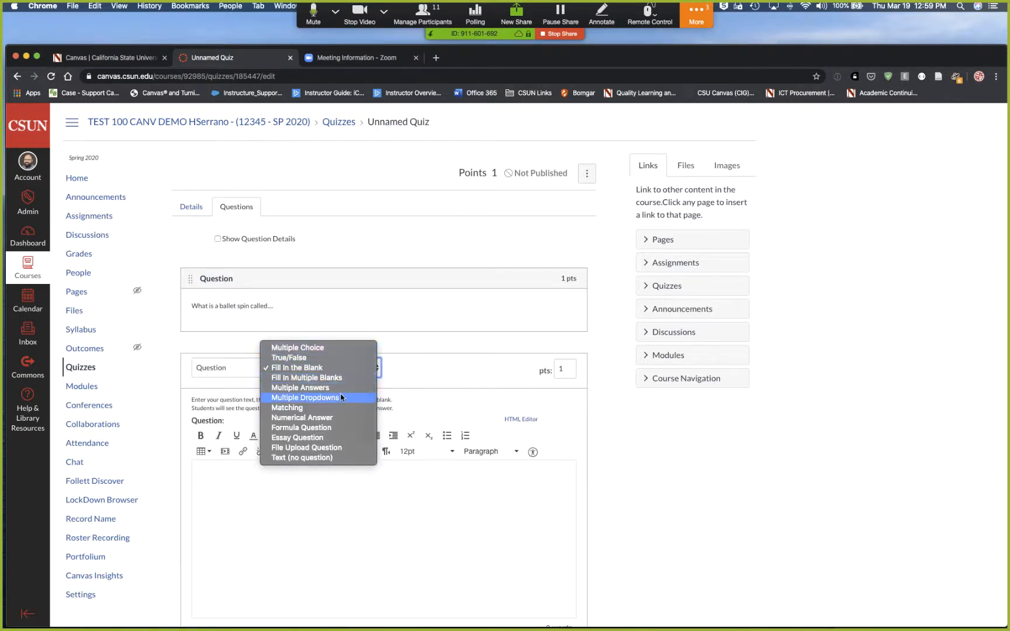
left_click(596, 367)
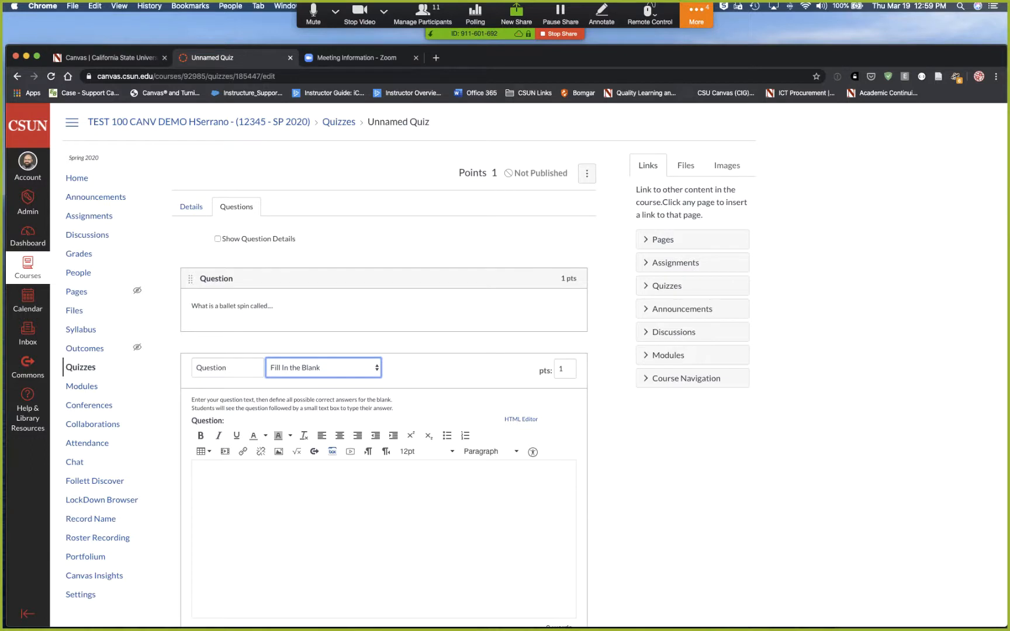
Step: Read the Zoom meeting chat and check the question types for the new quiz question again
left_click(697, 16)
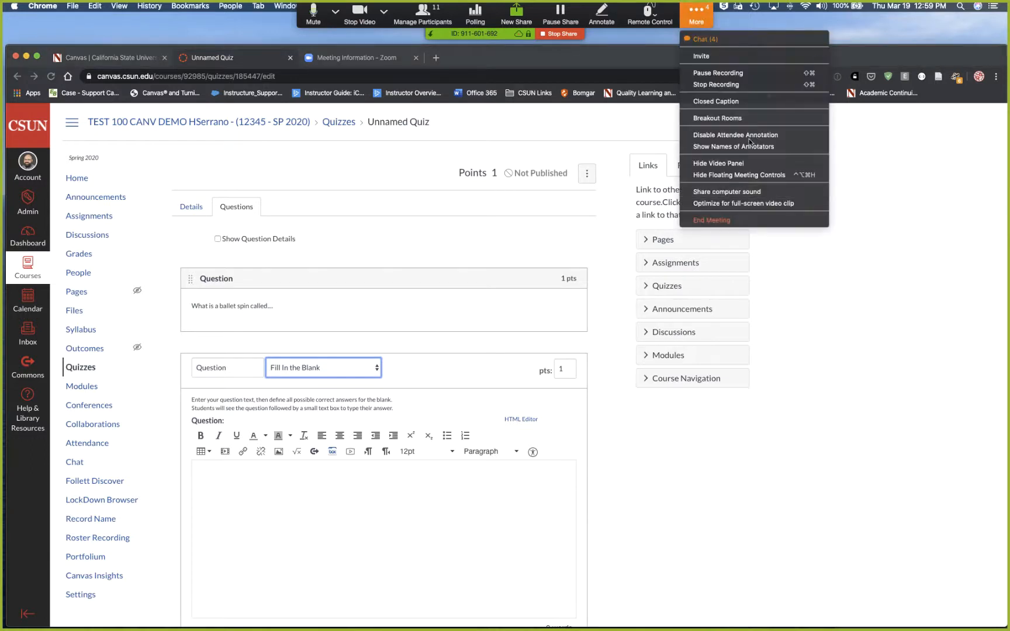
left_click(714, 41)
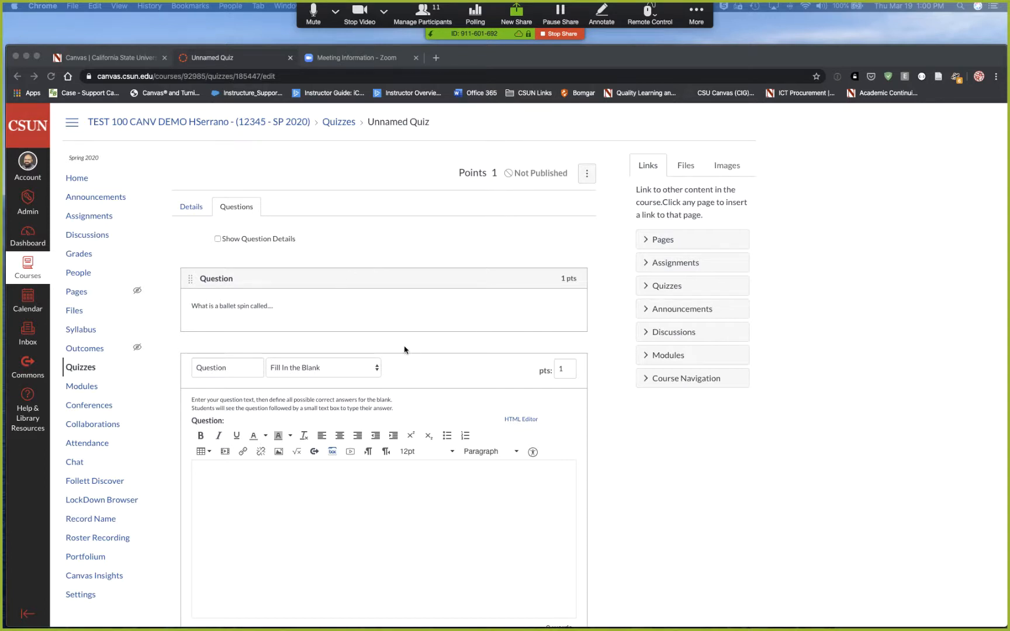
left_click(347, 372)
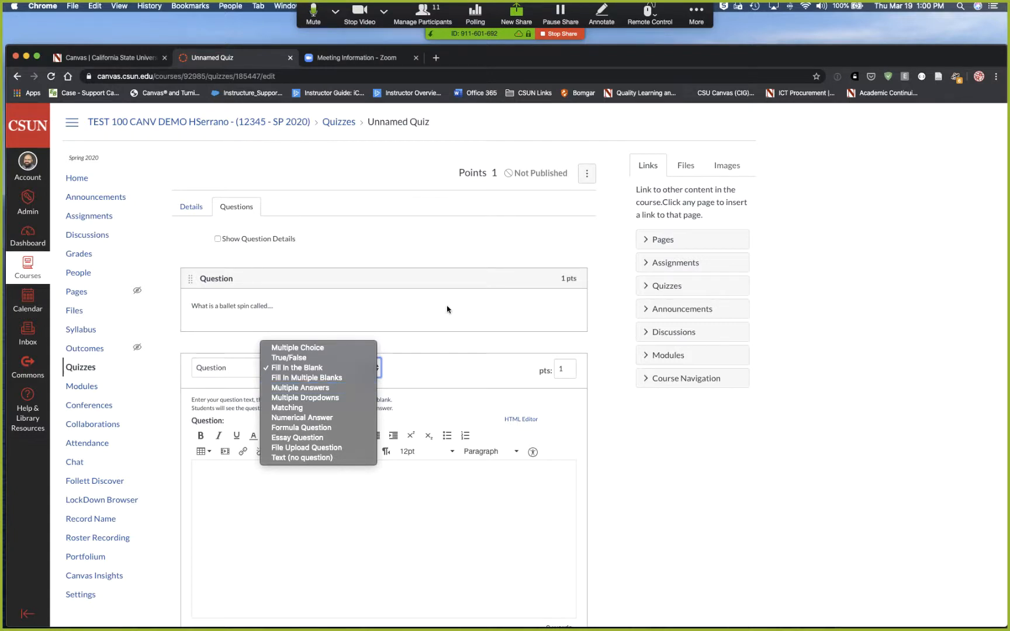
left_click(411, 266)
Step: Leave the quiz editor for the course home page and look over its modules and course options
left_click(80, 183)
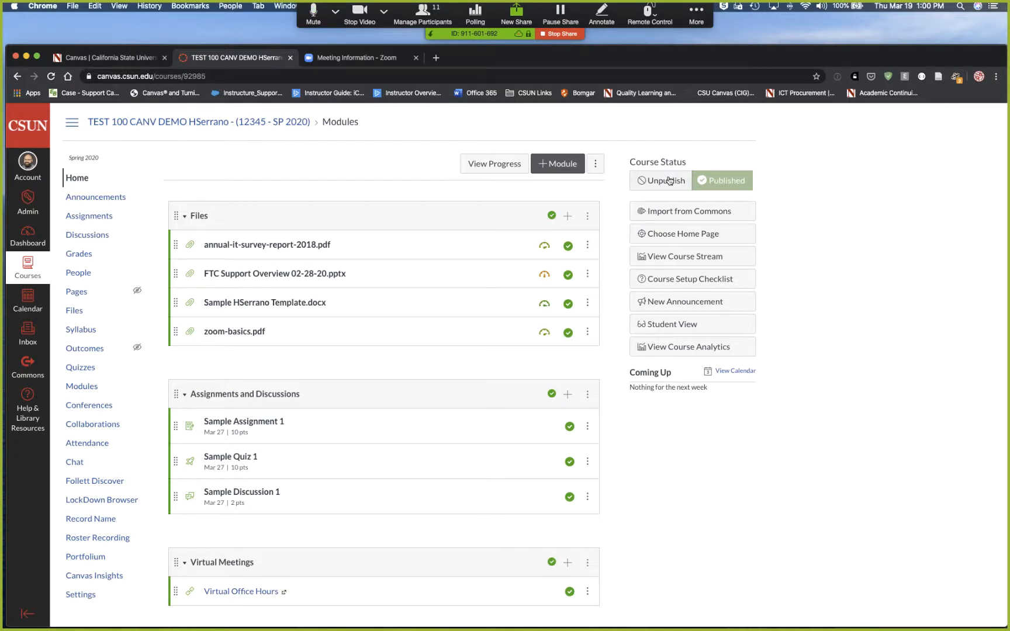
left_click(89, 180)
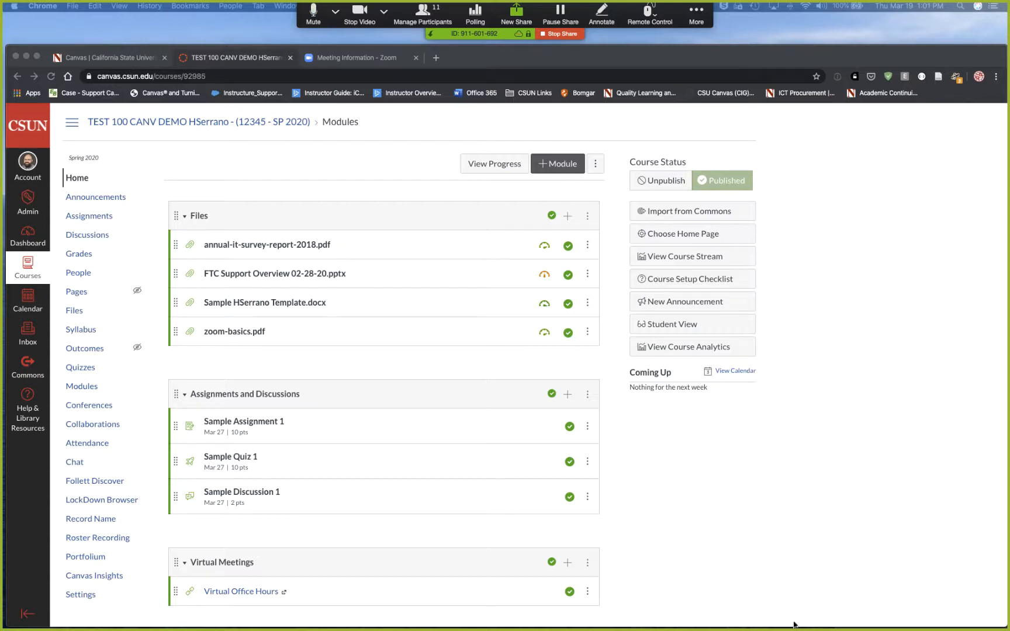
scroll(217, 555, "down", 2)
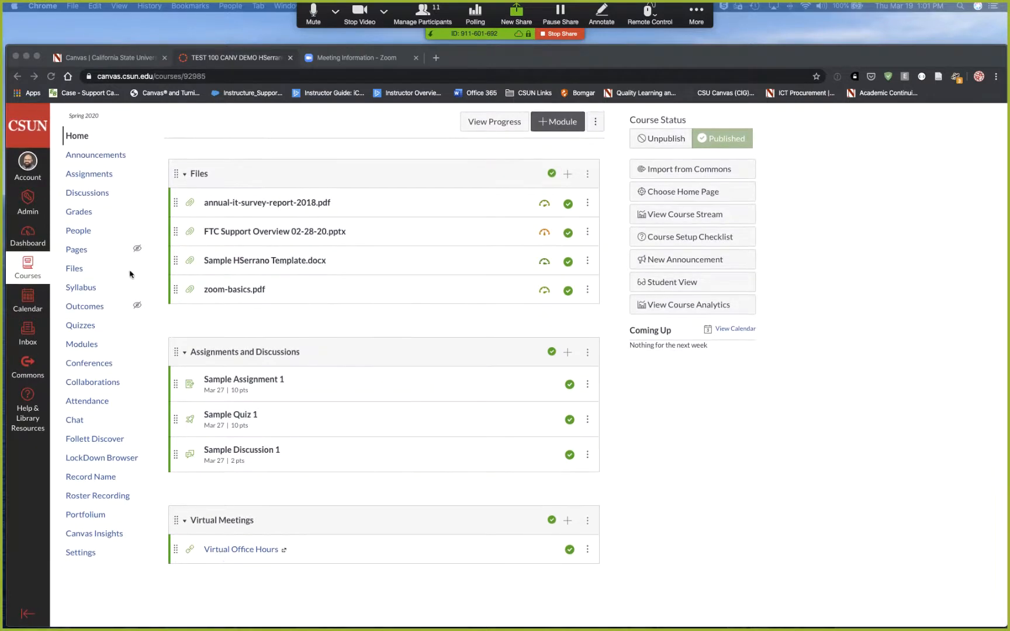
Step: Edit the Unnamed Quiz from the quiz list and open its ballet spin question to review the possible answers
left_click(83, 328)
left_click(82, 328)
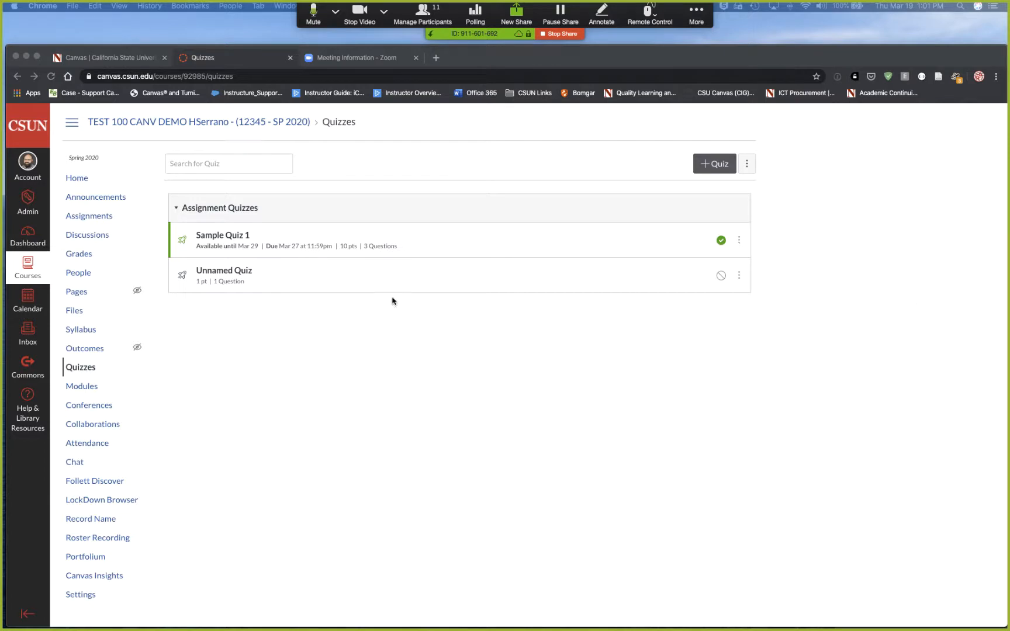
left_click(234, 275)
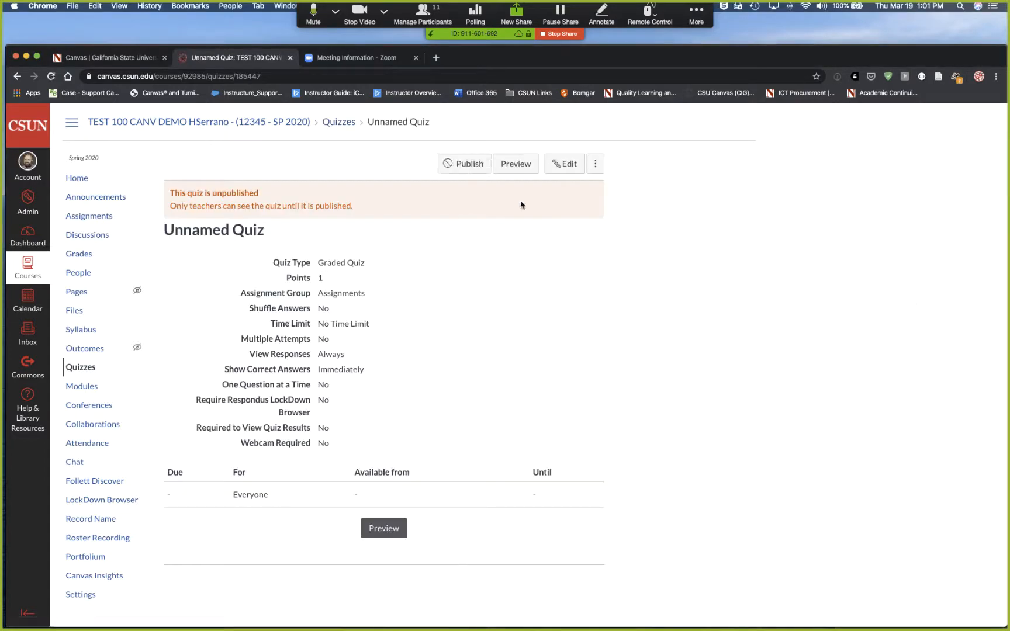
left_click(554, 168)
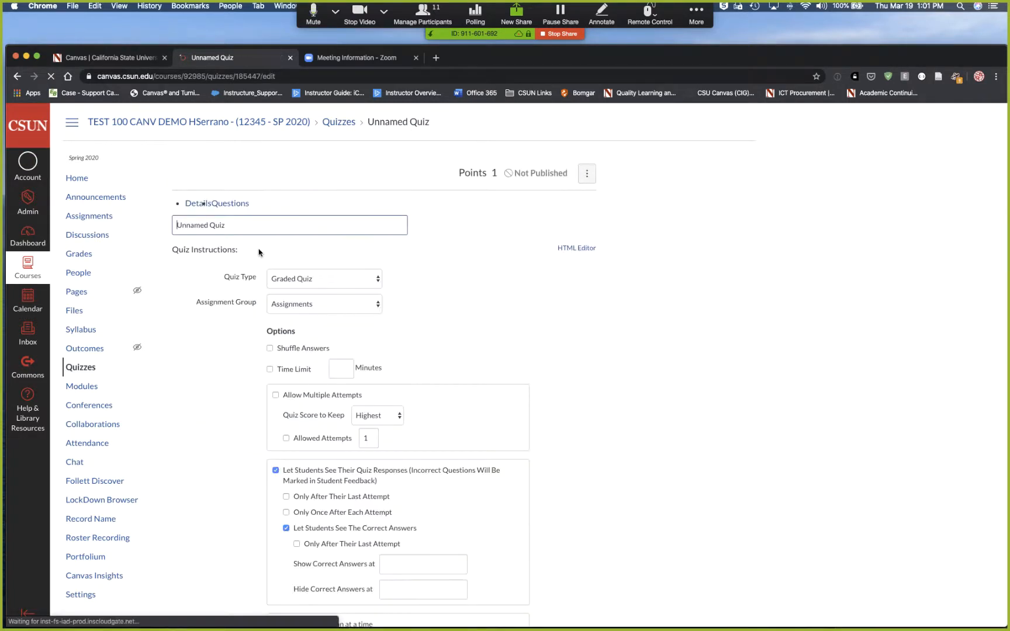
left_click(238, 207)
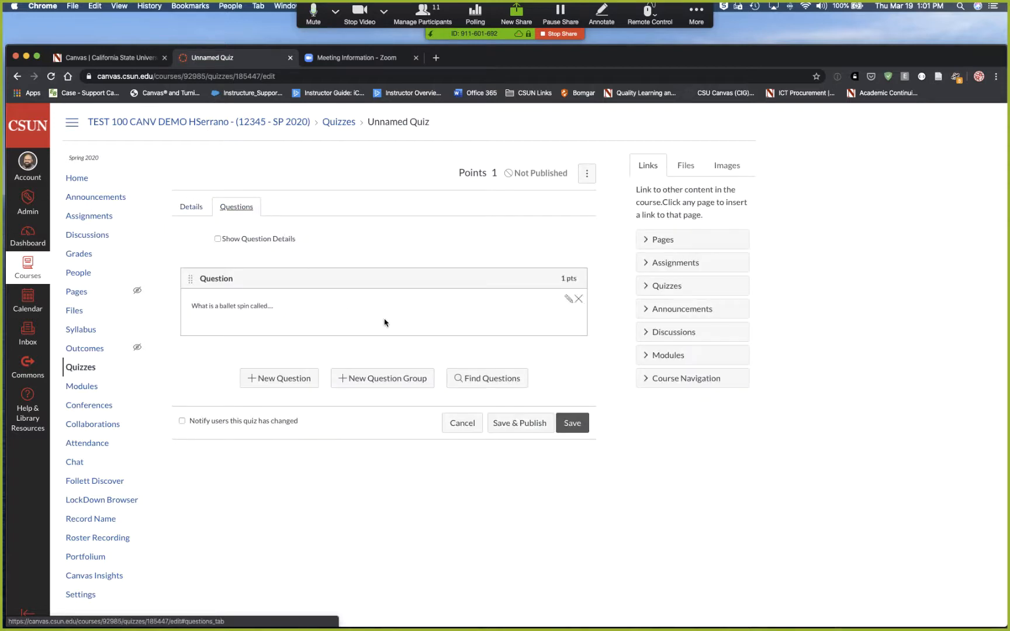
left_click(569, 299)
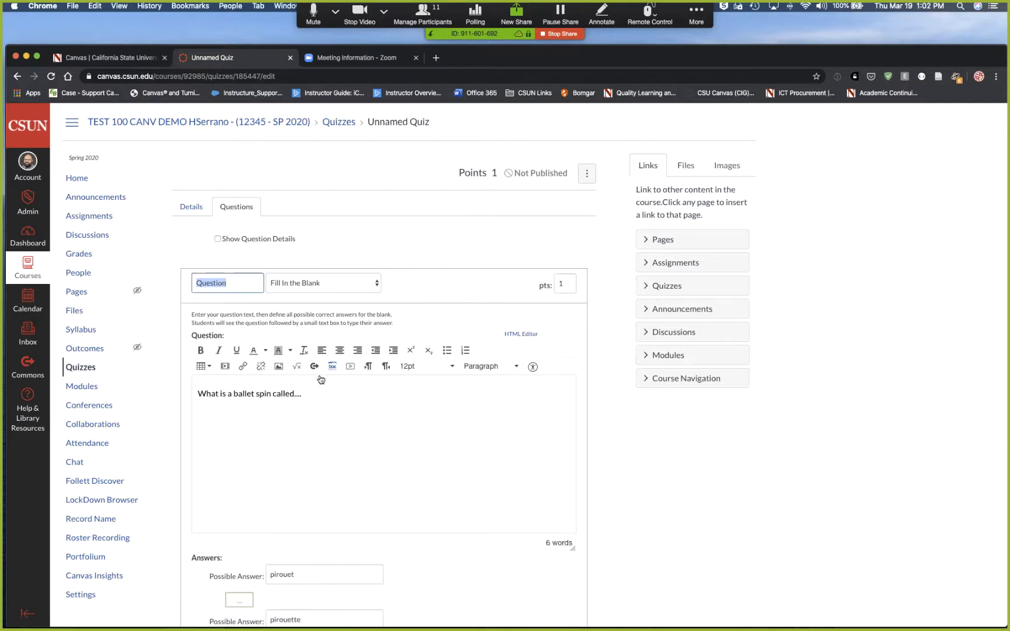
scroll(332, 468, "down", 3)
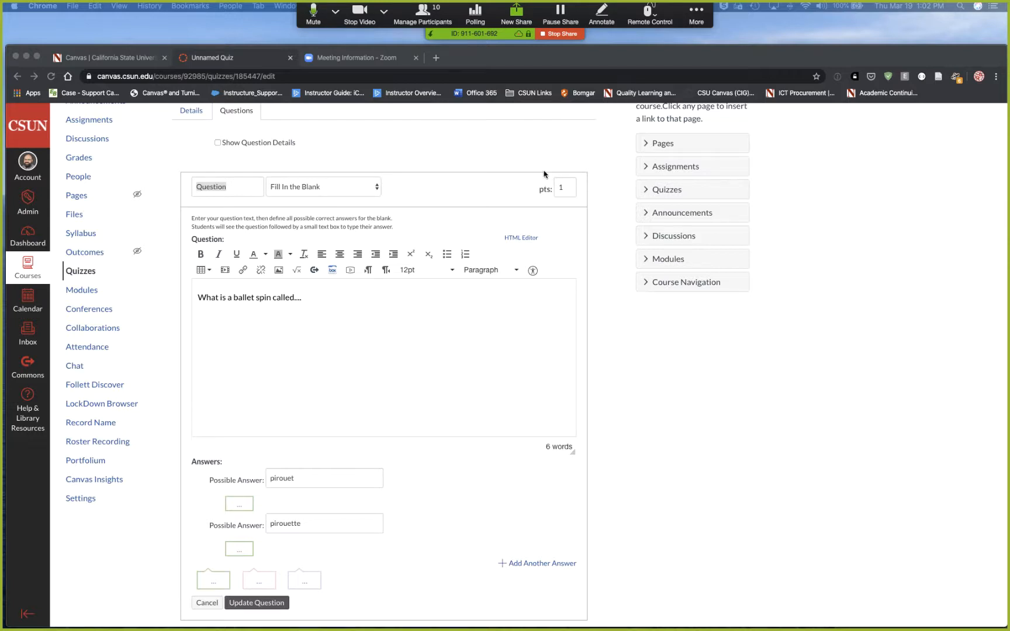
Step: Examine the question types offered for the ballet spin question, keeping Fill In the Blank
left_click(366, 190)
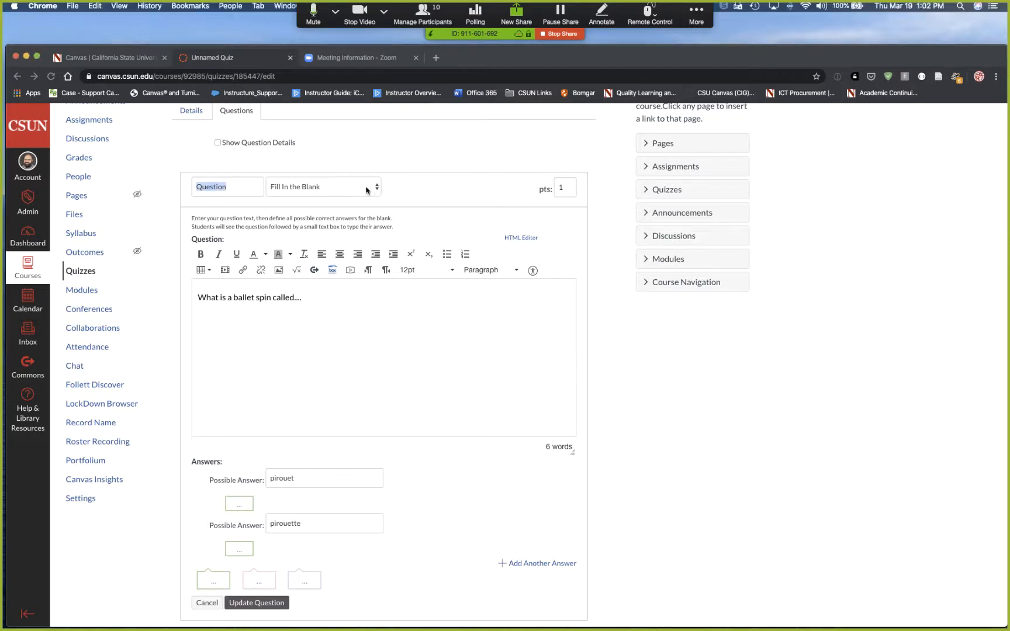
left_click(367, 190)
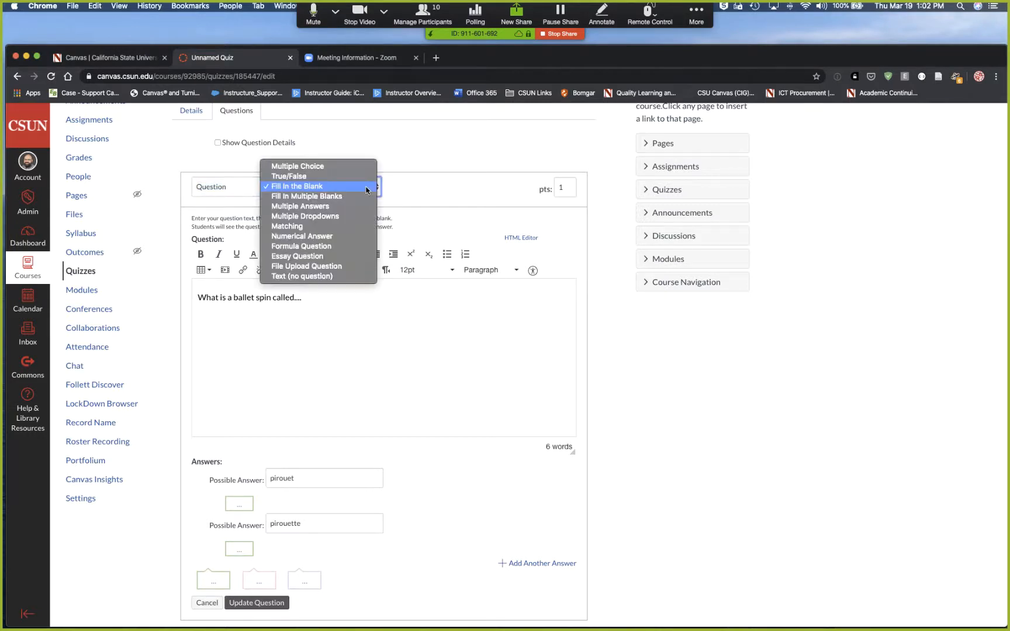
left_click(439, 179)
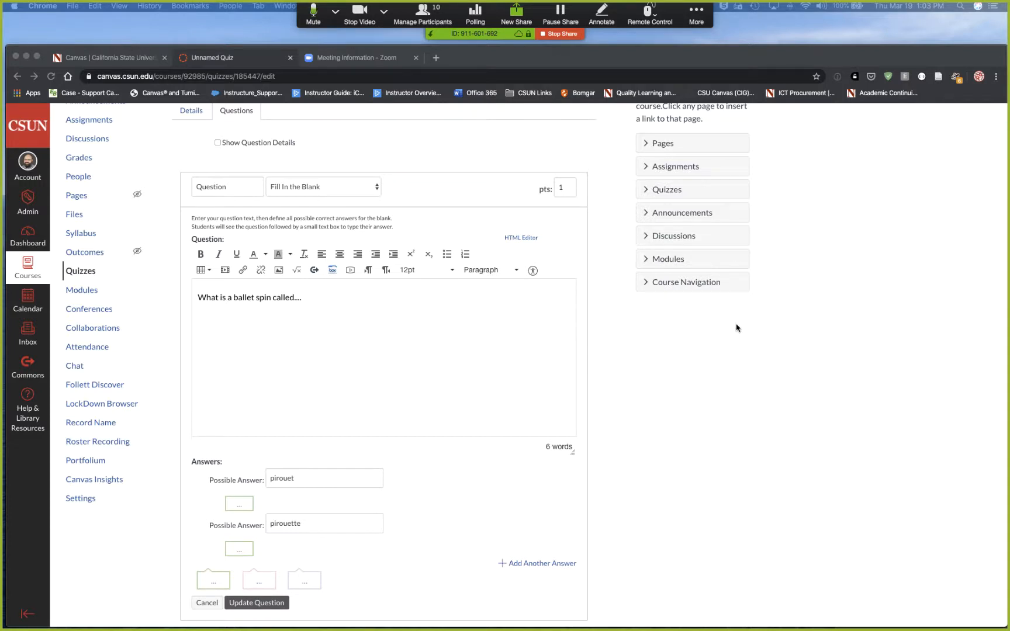
Step: From the course home page, view the External URL fields for a new Virtual Meetings module item, then cancel without adding it
scroll(588, 285, "up", 4)
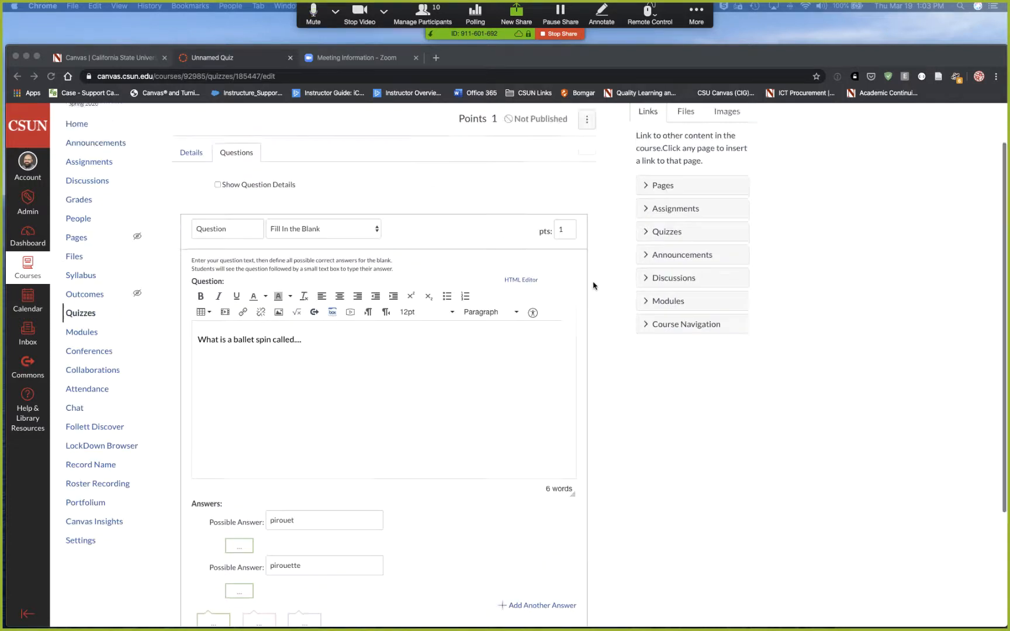
left_click(74, 178)
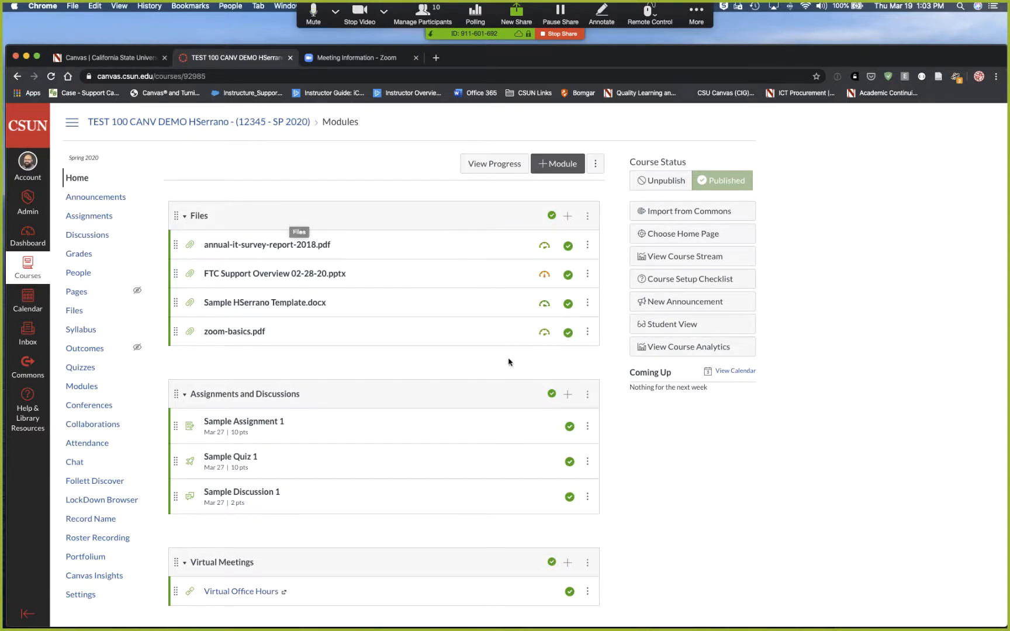
scroll(571, 588, "down", 1)
left_click(570, 543)
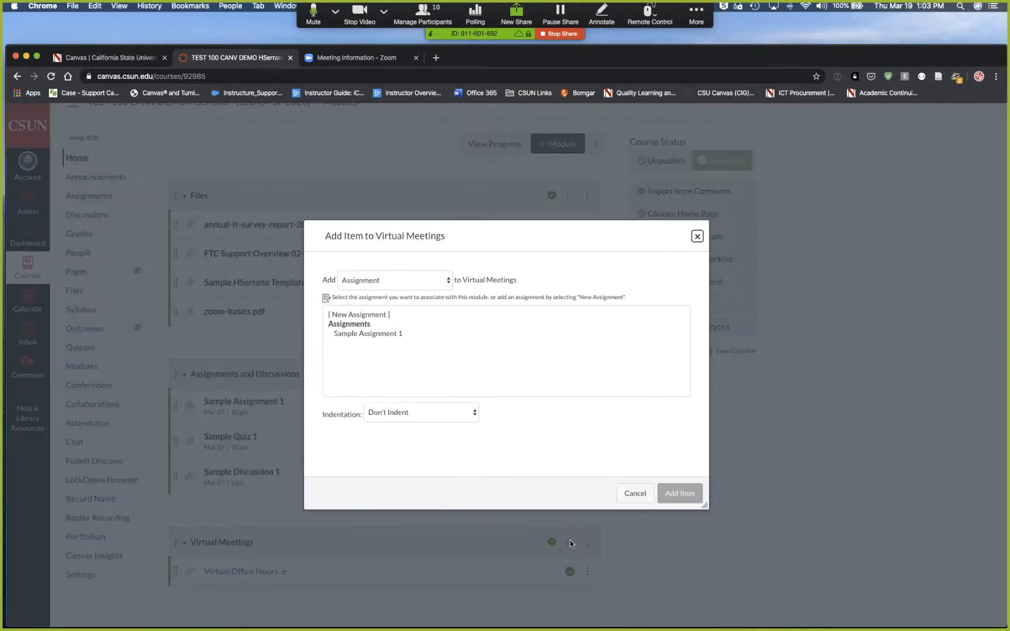
left_click(405, 282)
left_click(408, 346)
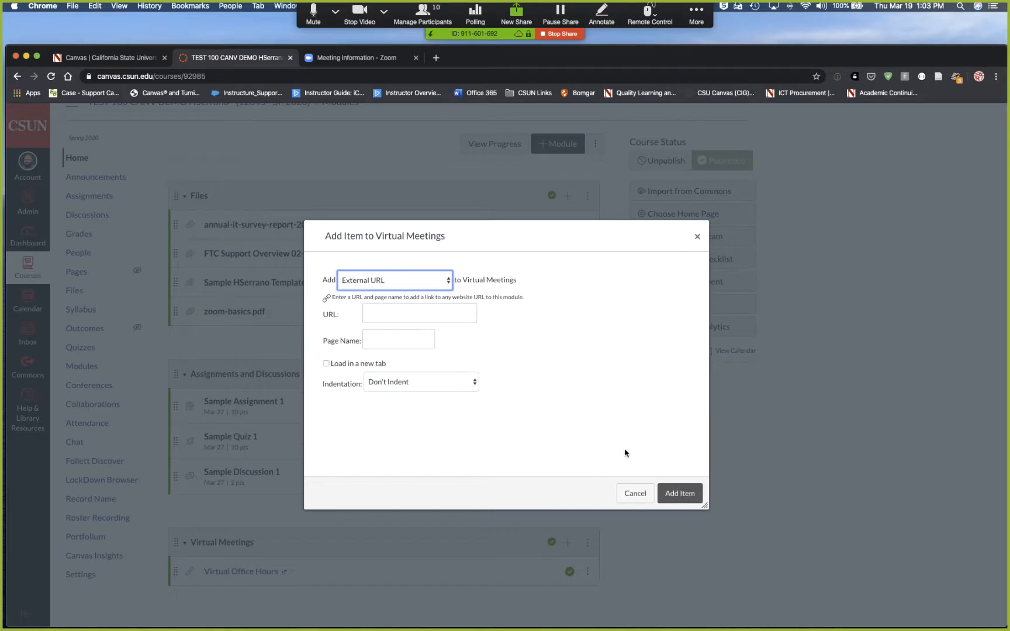
left_click(645, 500)
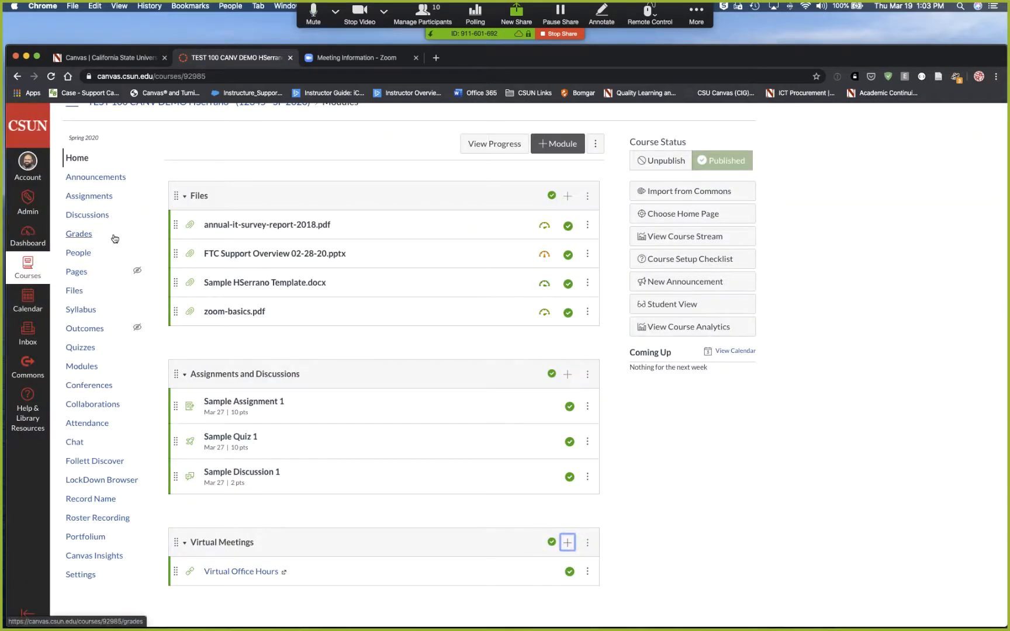
Step: Create a new page in the course's Pages area and title it "Video"
left_click(101, 276)
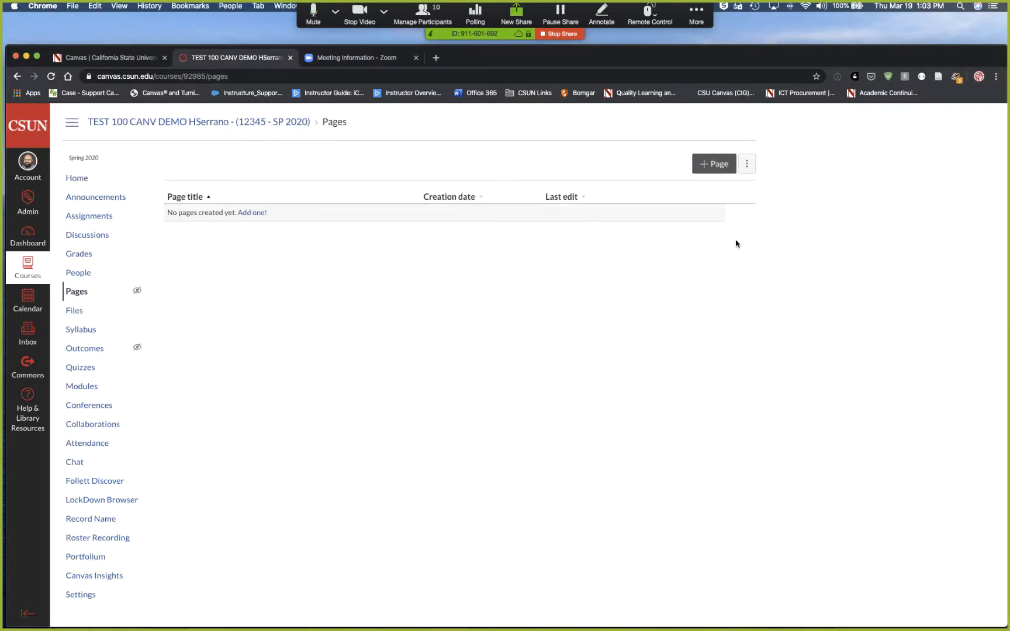
left_click(714, 167)
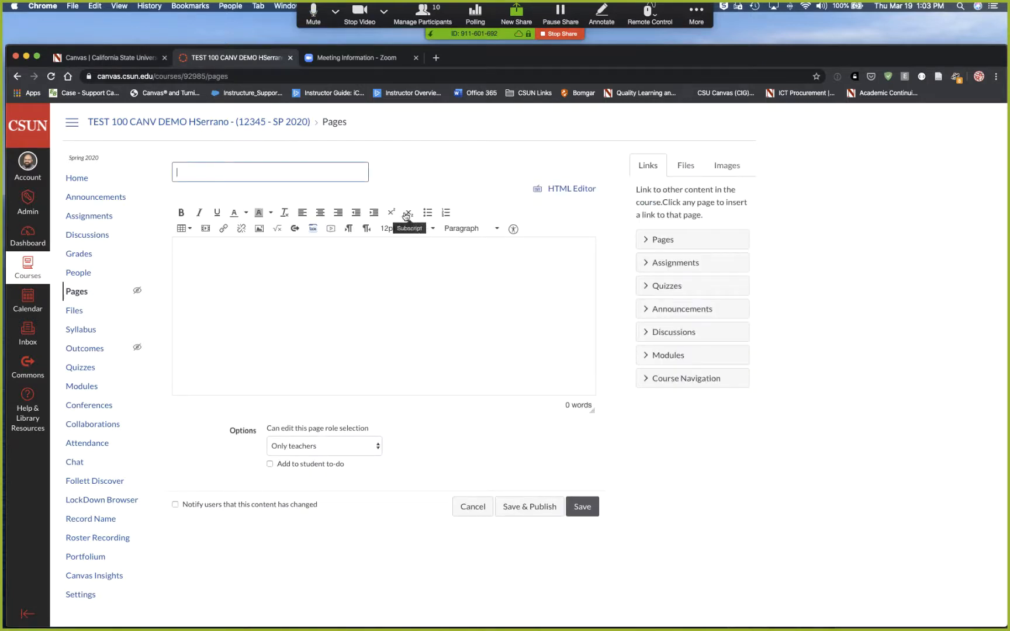
type("Link t")
type("o ")
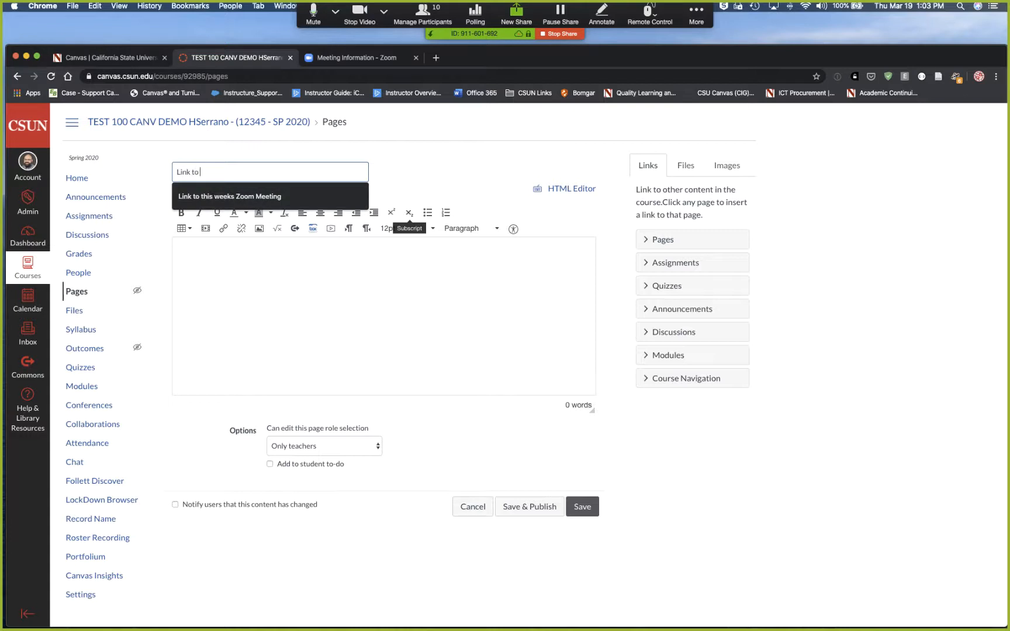
type("Video")
key("super+a")
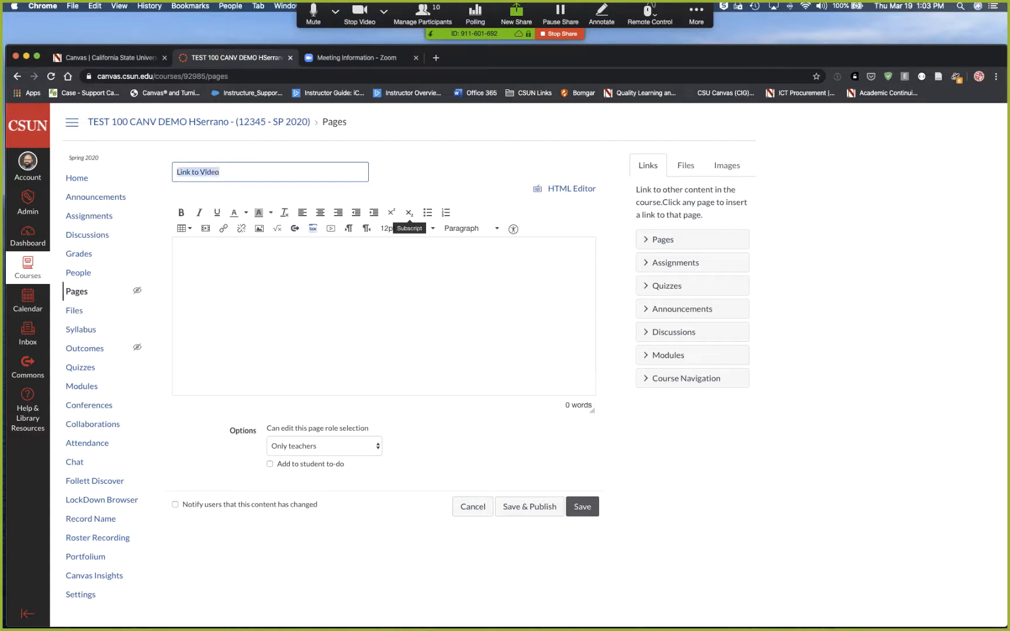
type("Video")
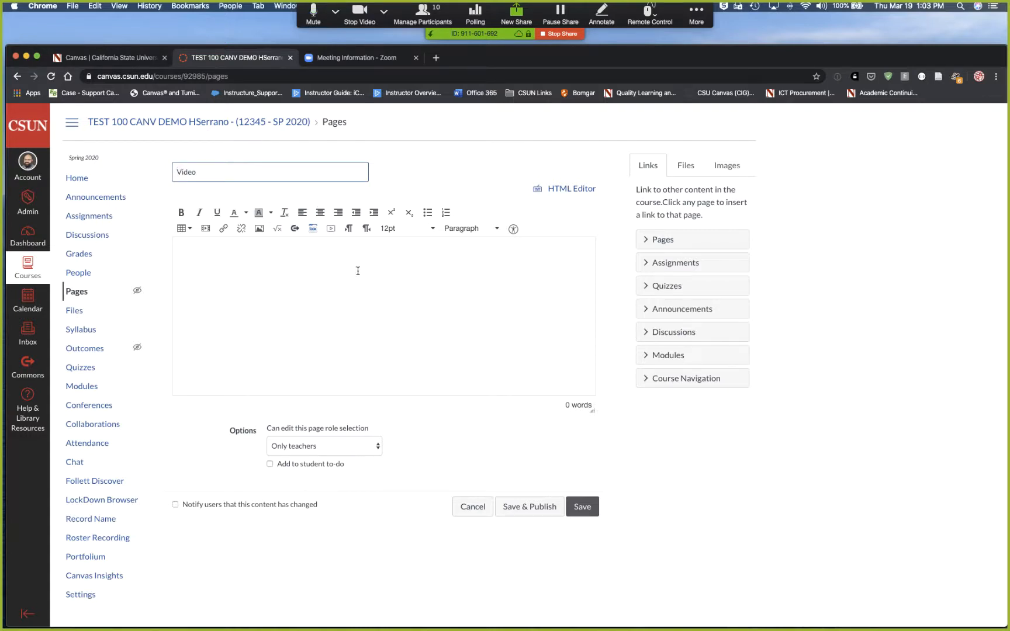
Step: Write "Hi everyone take a look at this YouTube" in the body of the page
left_click(356, 272)
type("Hi every")
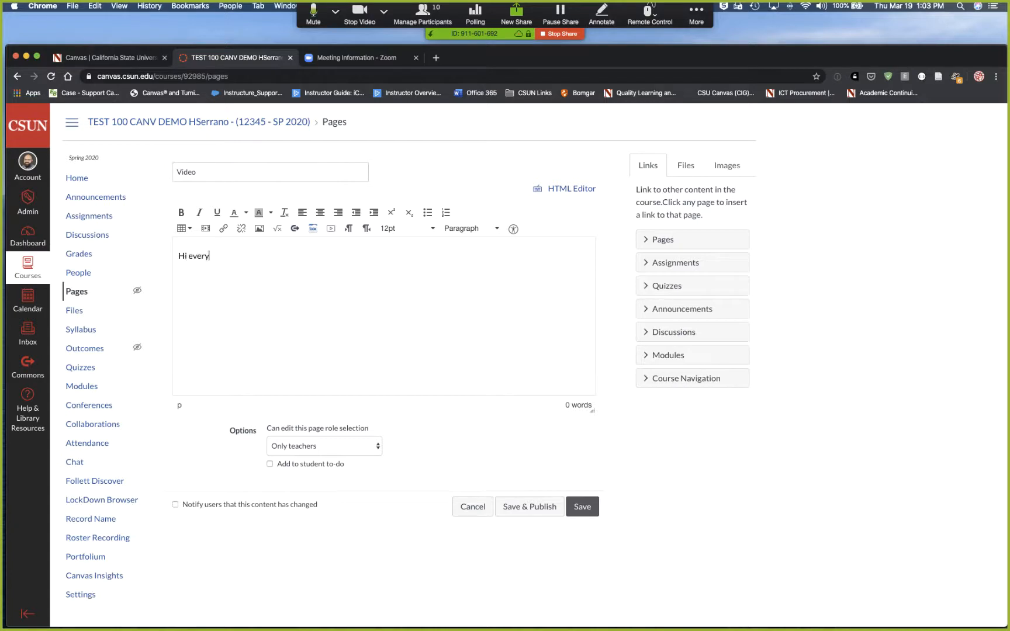
type("one take a look at this YouTube")
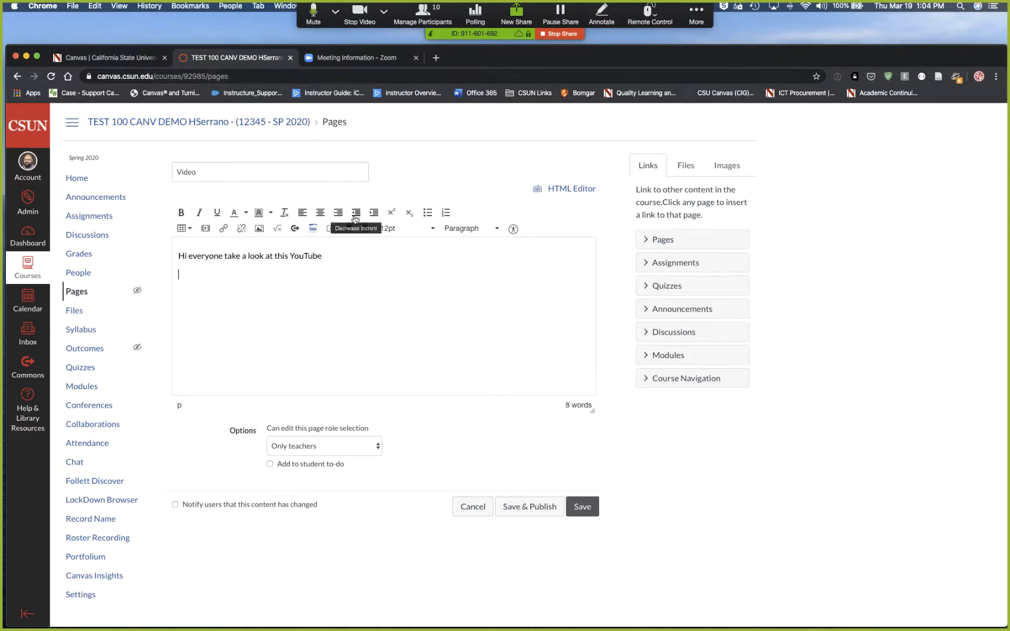
key("Return")
key("super+v")
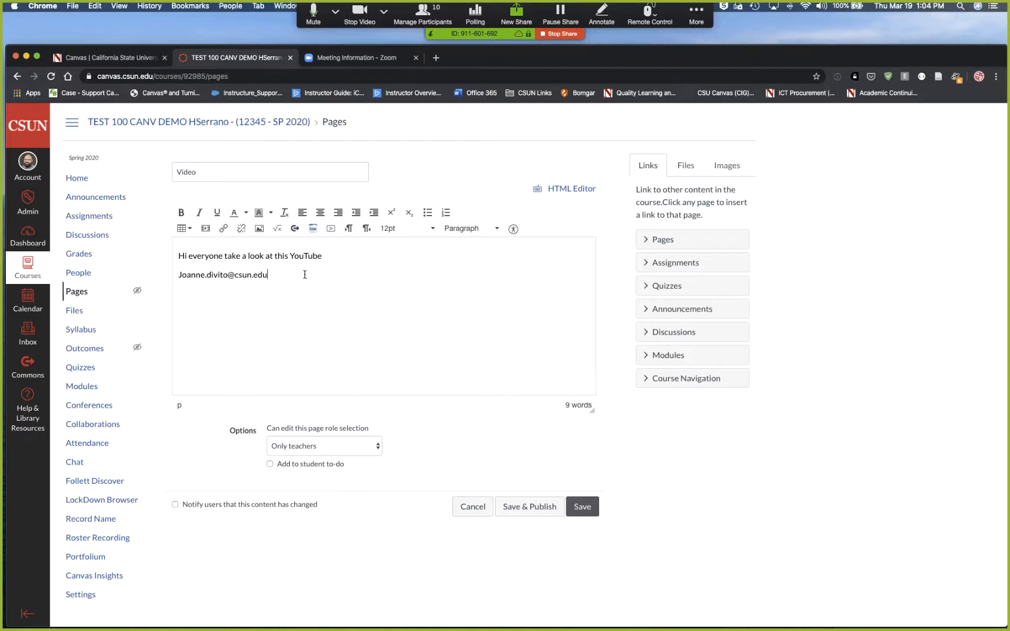
left_click_drag(305, 274, 158, 271)
type("link to")
left_click_drag(204, 275, 178, 275)
type("www.youtube.com")
left_click(541, 511)
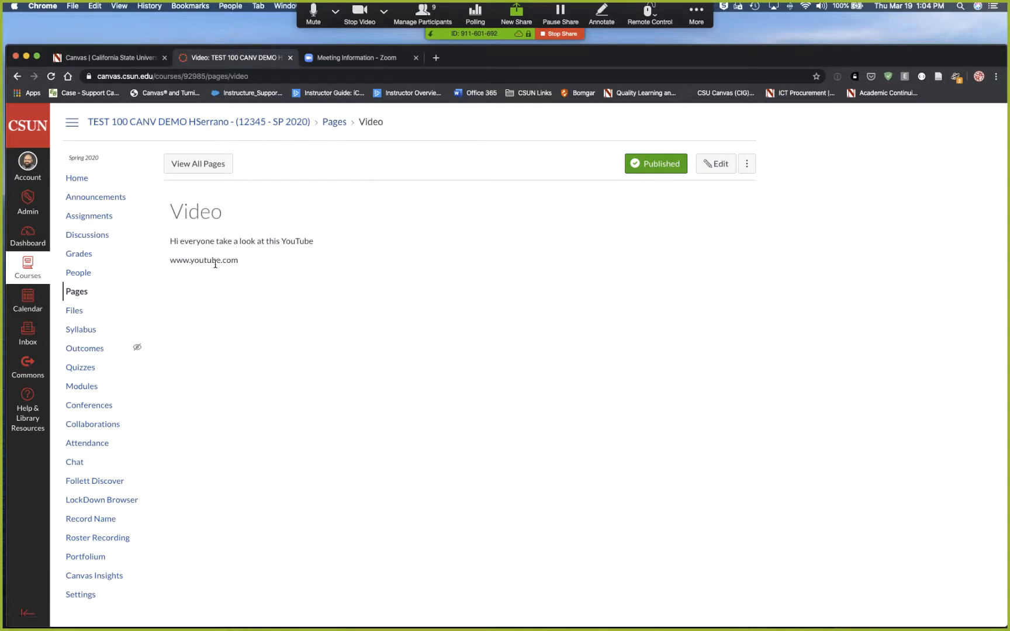
left_click(715, 164)
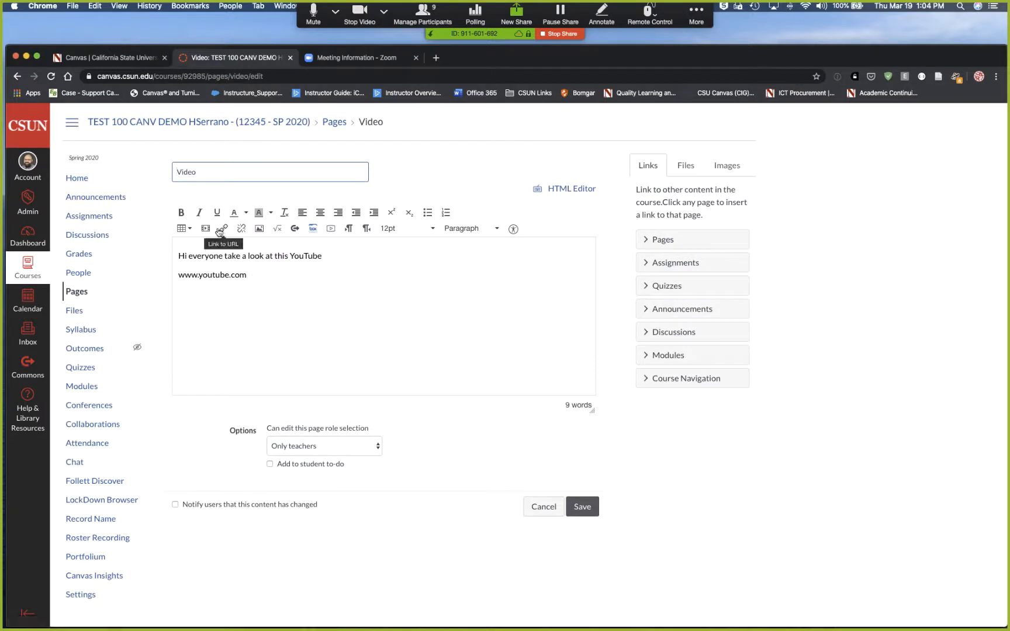
left_click_drag(251, 276, 175, 276)
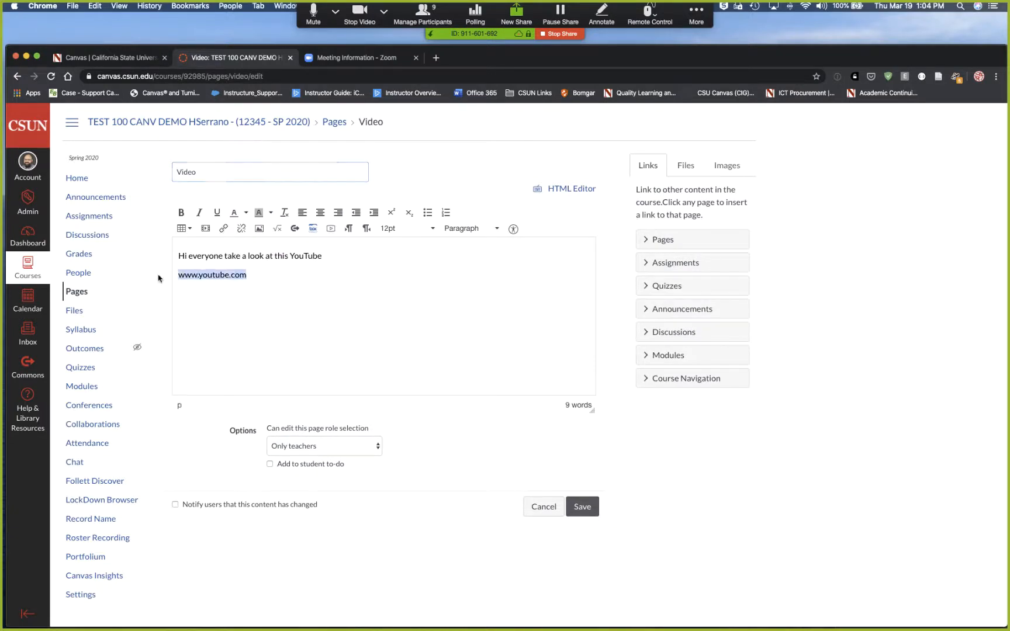
left_click(225, 233)
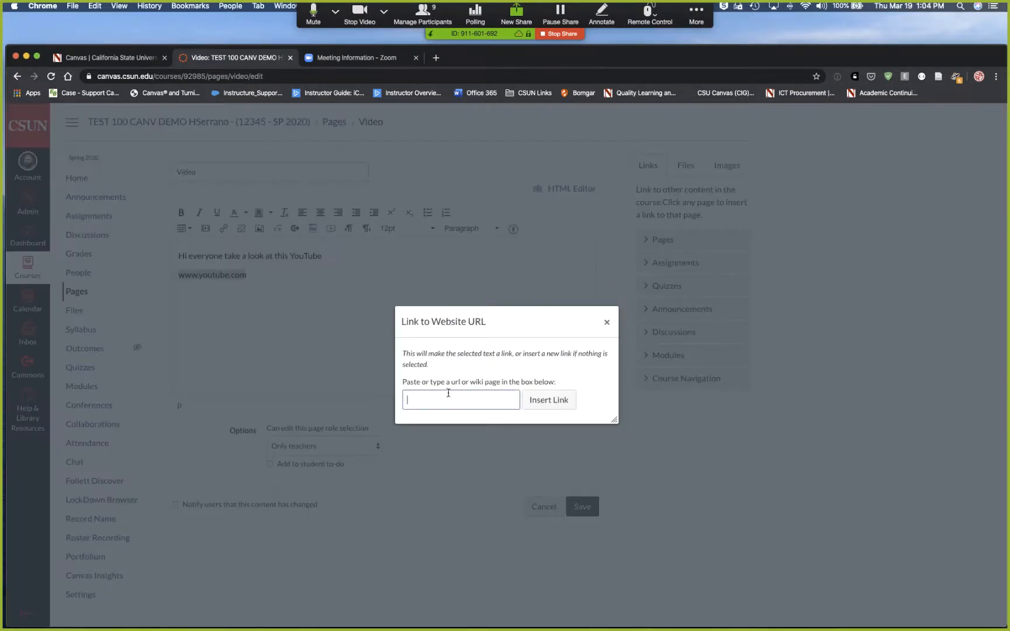
left_click(448, 394)
type("www.")
type("yoi")
type("utb")
key("BackSpace")
type("ube.com")
left_click(549, 404)
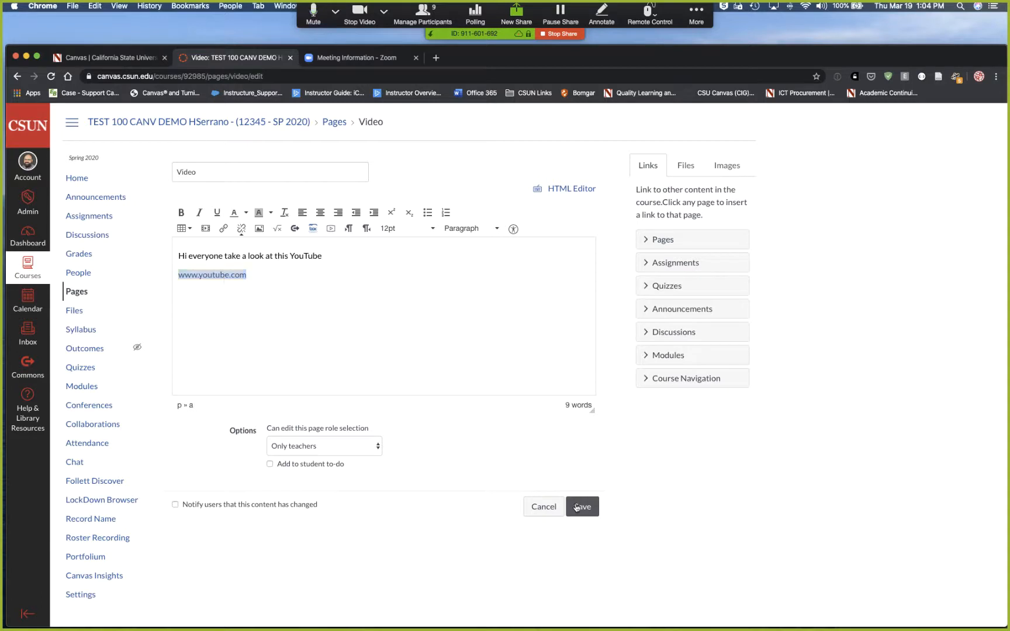
left_click(577, 508)
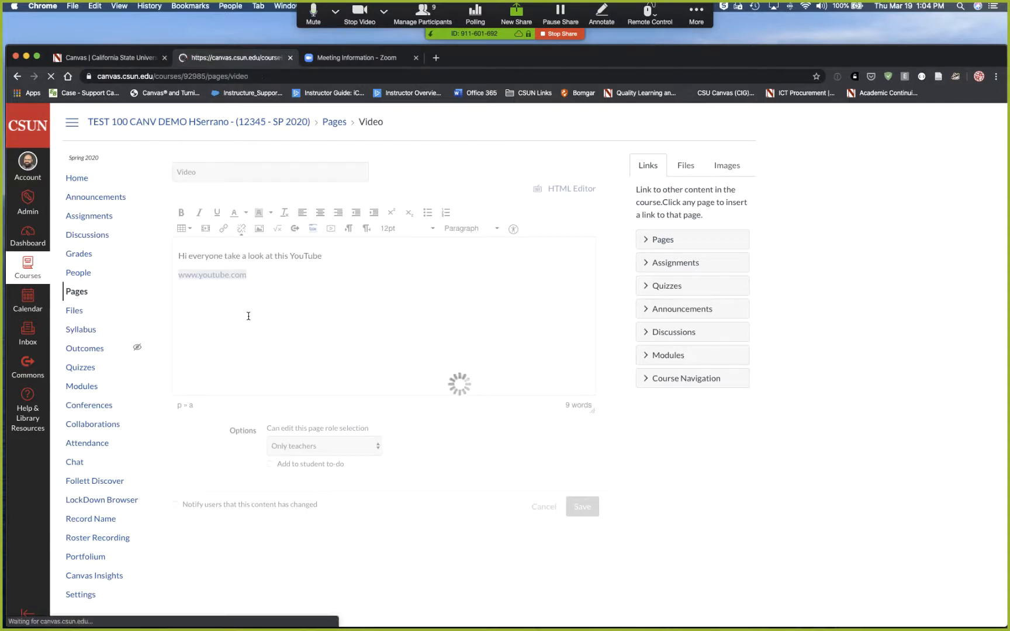
Step: Test the YouTube link from the saved Video page in a new browser tab, then return to the Video page
right_click(231, 261)
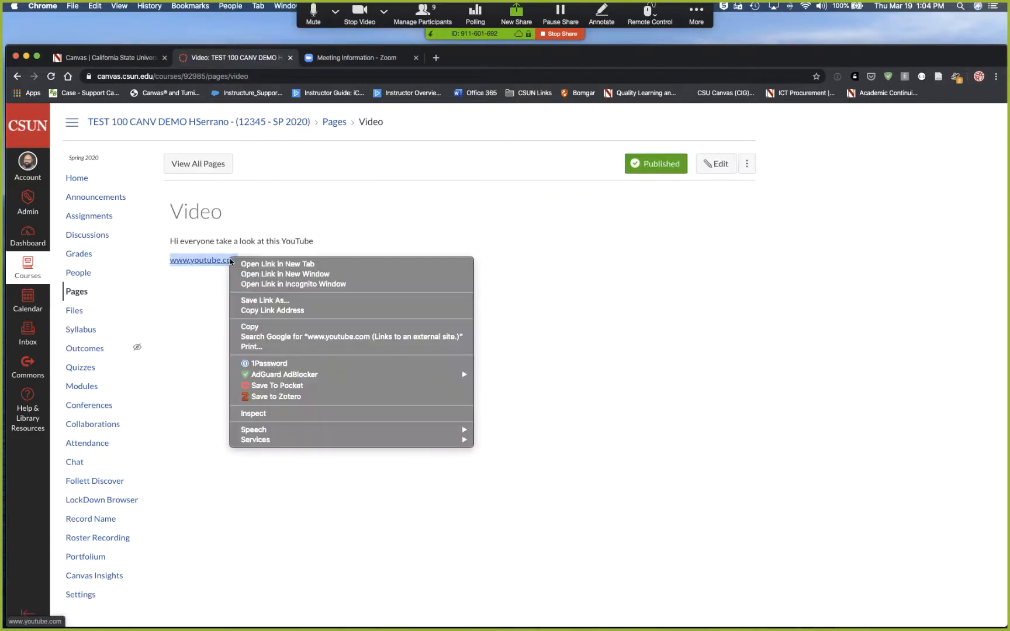
left_click(257, 264)
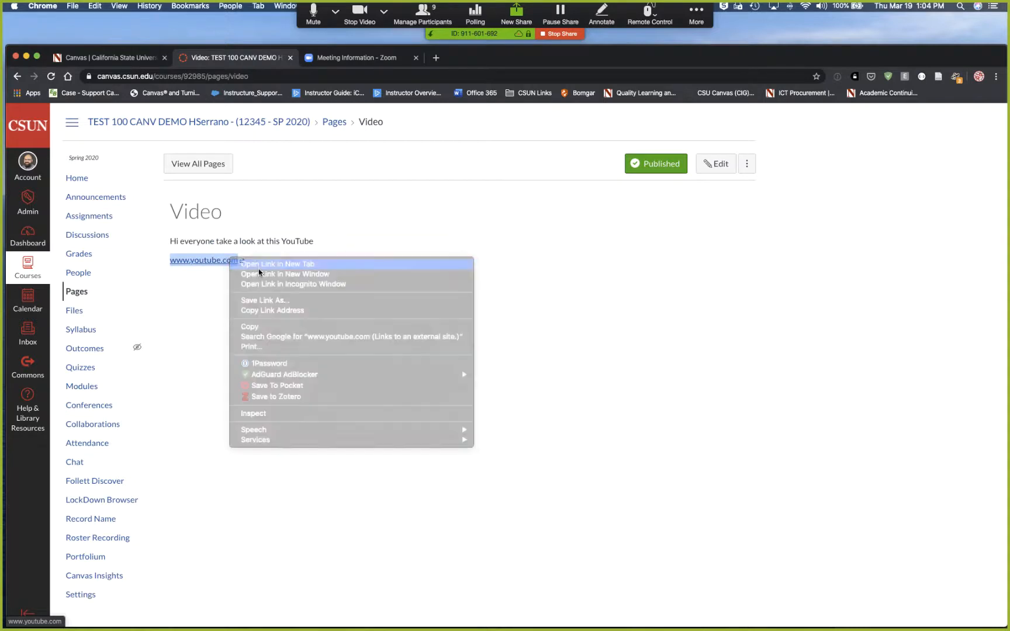
left_click(349, 59)
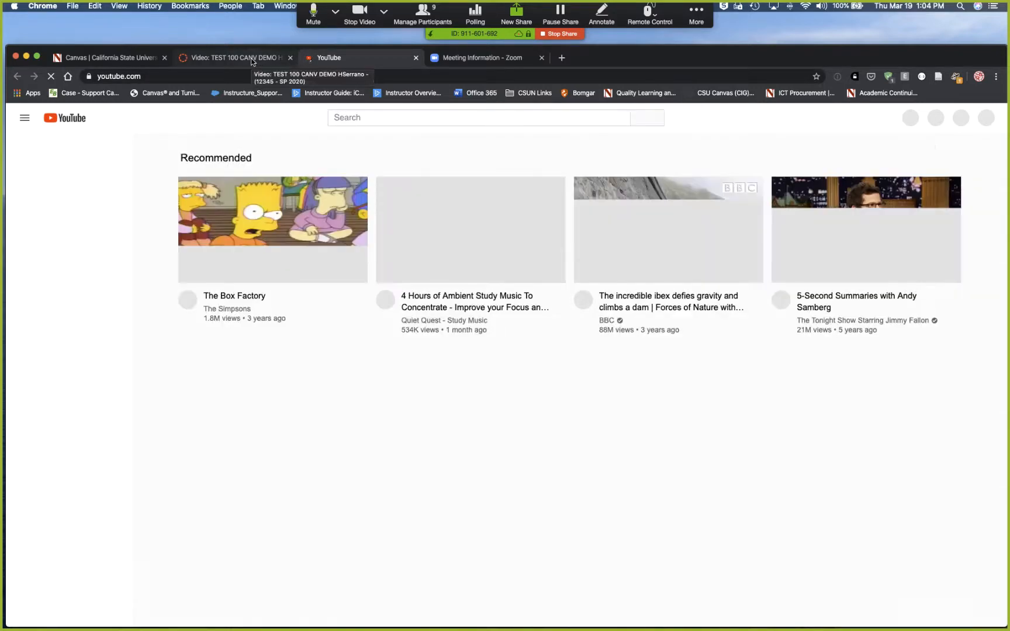
left_click(252, 62)
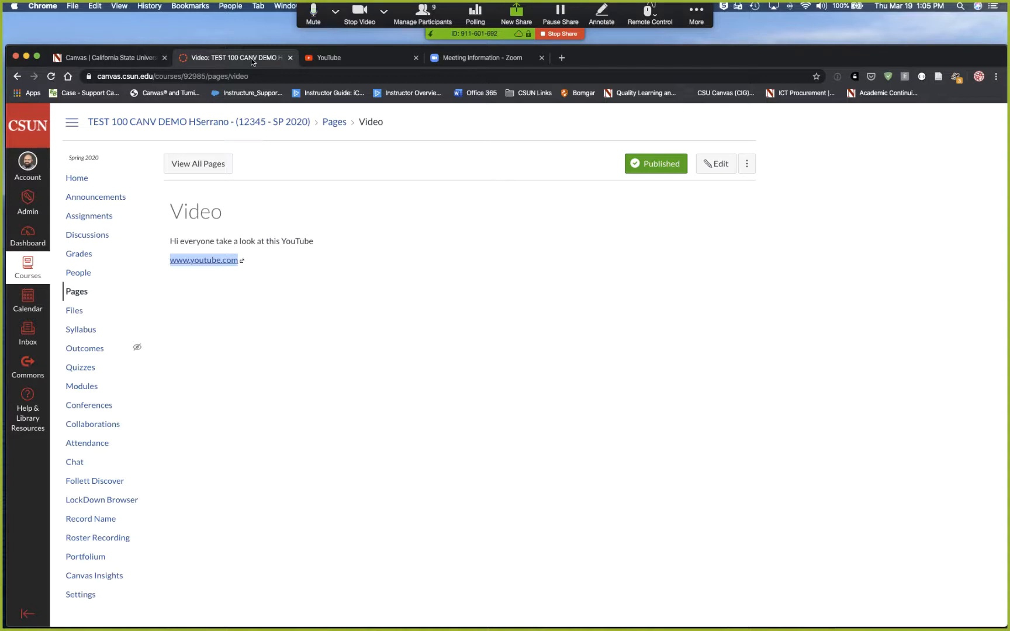
Step: Return to the course home page and stop the Zoom screen share
left_click(596, 302)
left_click(77, 178)
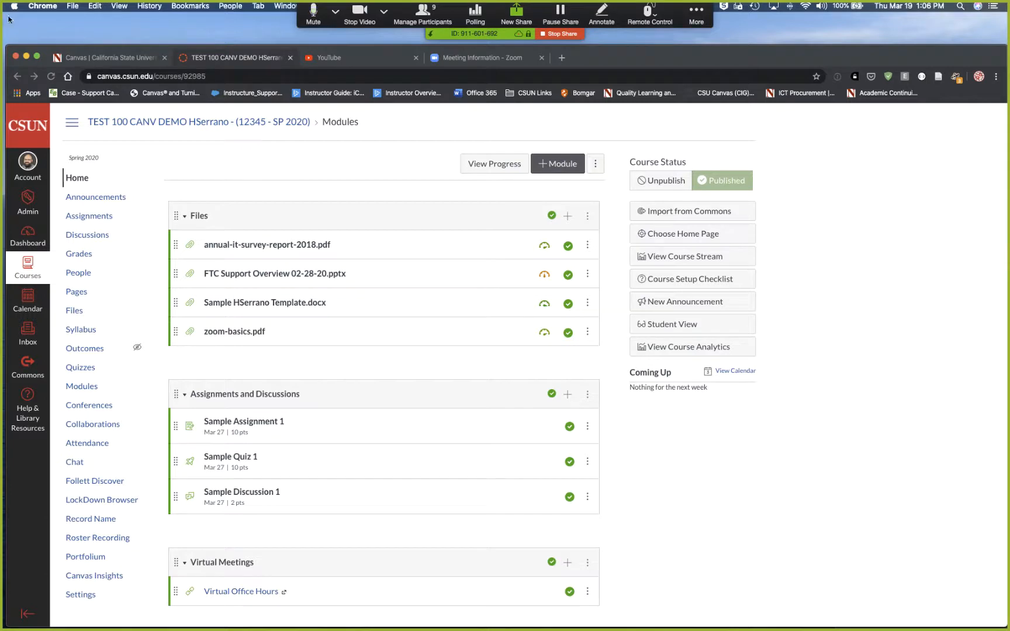
left_click(573, 34)
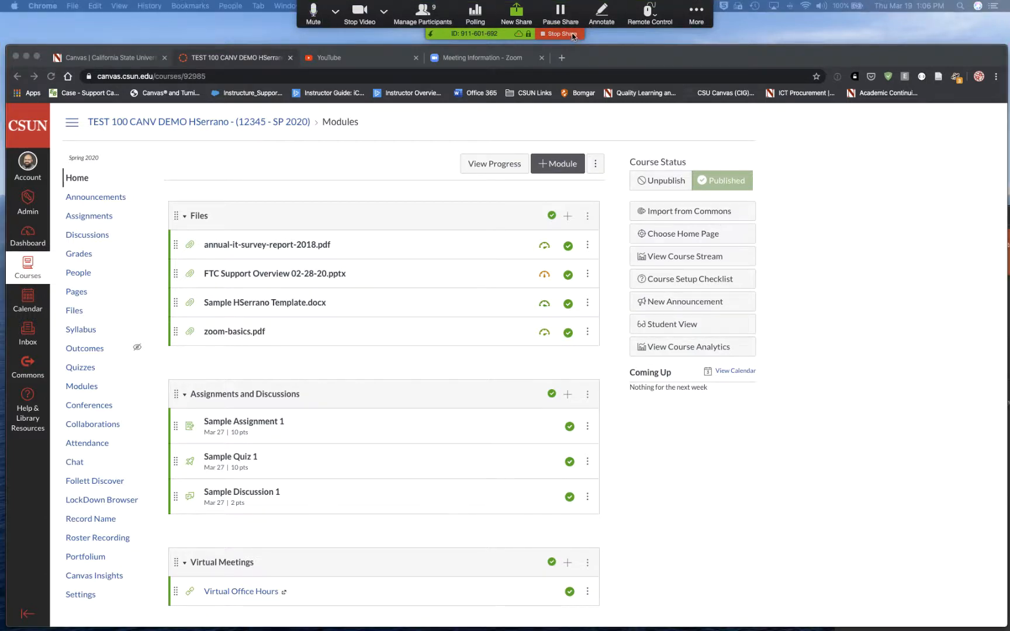